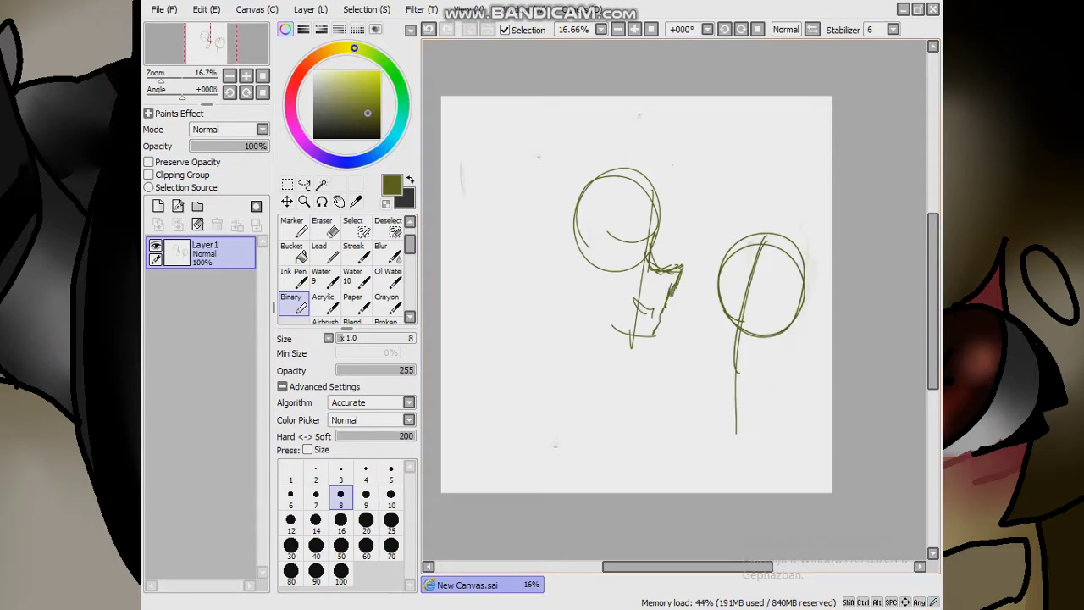
Erase rough lines on the left head's lower face and redraw its centre guideline and mouth
scroll(644, 307, "up", 5)
key("e")
mouse_move(648, 309)
left_mouse_down()
mouse_move(669, 174)
mouse_move(614, 212)
left_mouse_up()
key("n")
mouse_move(603, 161)
left_mouse_down()
mouse_move(693, 193)
mouse_move(637, 320)
mouse_move(532, 272)
mouse_move(578, 335)
left_mouse_up()
left_click_drag(573, 308, 603, 325)
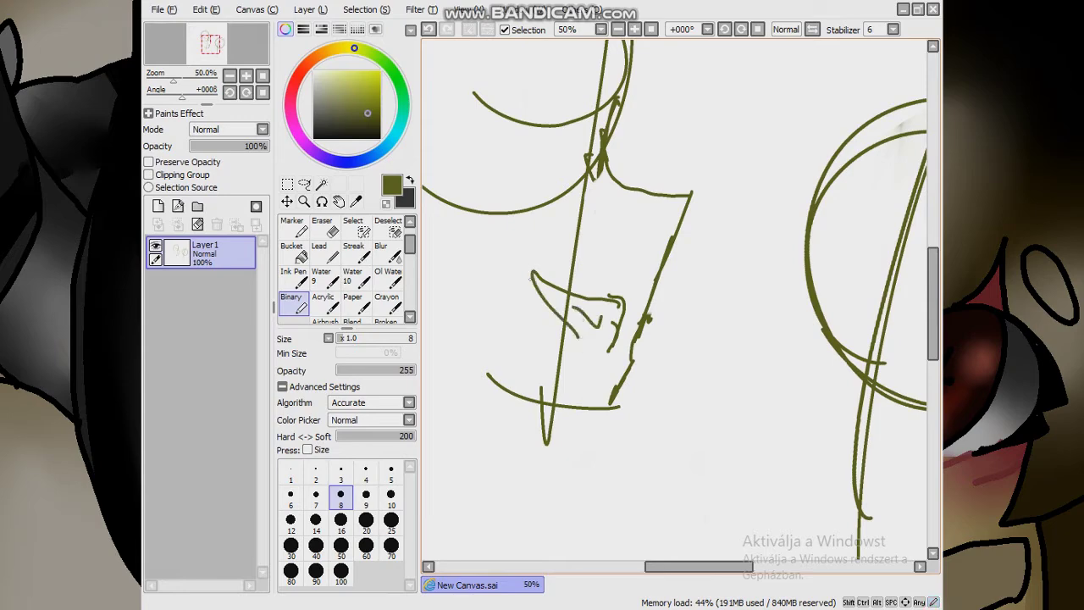
Clean up stray lines around the left head's jaw, then select the lower face and reshape it with a transform
scroll(593, 255, "down", 2)
key("e")
mouse_move(525, 280)
left_mouse_down()
mouse_move(583, 254)
mouse_move(593, 271)
mouse_move(512, 226)
left_mouse_up()
key("n")
key("a")
left_click_drag(593, 222, 549, 197)
key("ctrl+t")
key("Delete")
left_click(293, 246)
left_click(475, 381)
key("ctrl+z")
left_click(293, 303)
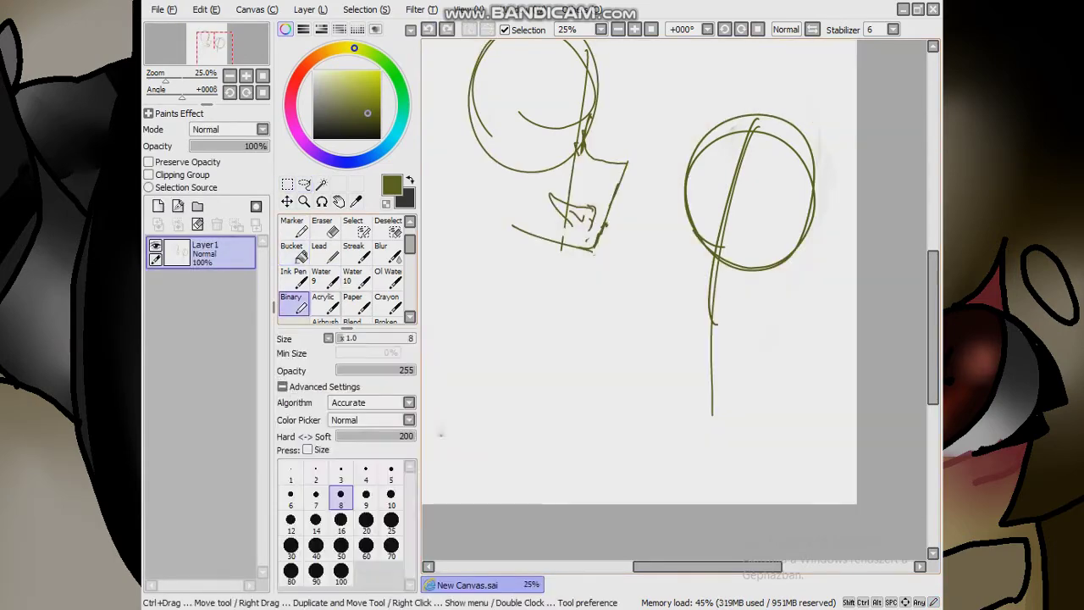
Remove the right head's centre guideline and sketch a more slanted guideline with an angular muzzle facing the left head
key("ctrl+z")
key("ctrl+z")
key("ctrl+z")
key("ctrl+z")
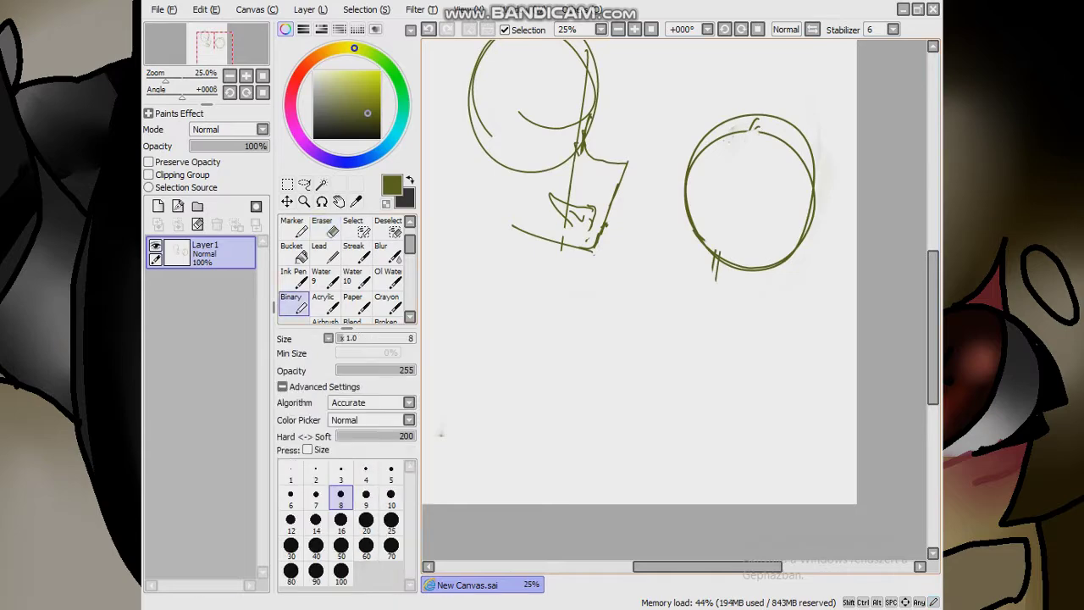
left_click_drag(747, 124, 685, 359)
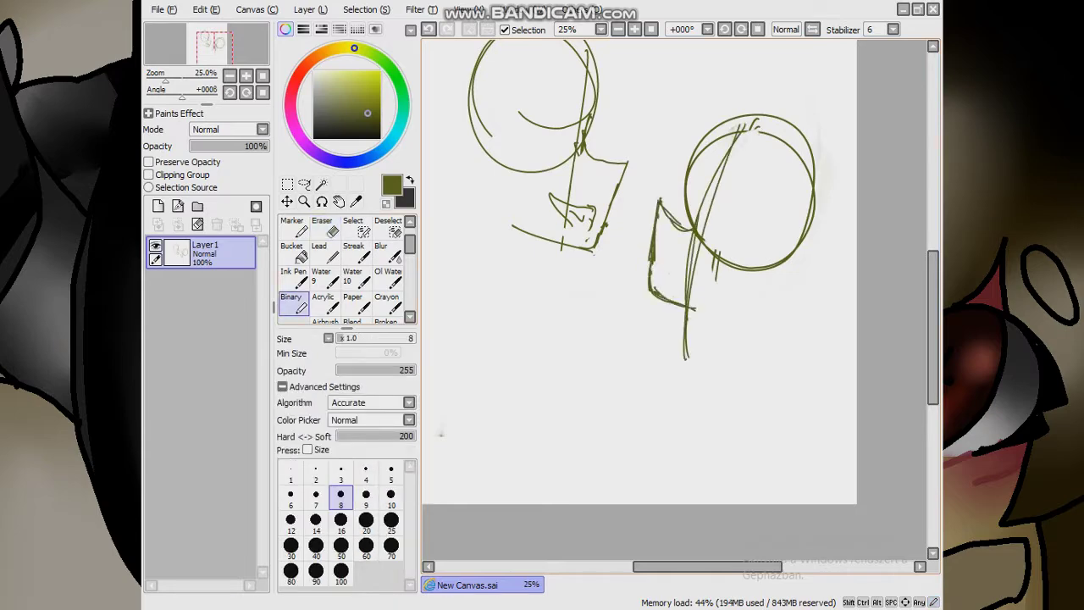
Select the whole left head with a rectangle and rotate it slightly clockwise so it tilts downward
left_click(287, 184)
scroll(639, 420, "down", 1)
left_click_drag(533, 191, 637, 397)
key("ctrl+t")
scroll(585, 269, "up", 1)
left_click_drag(652, 194, 686, 250)
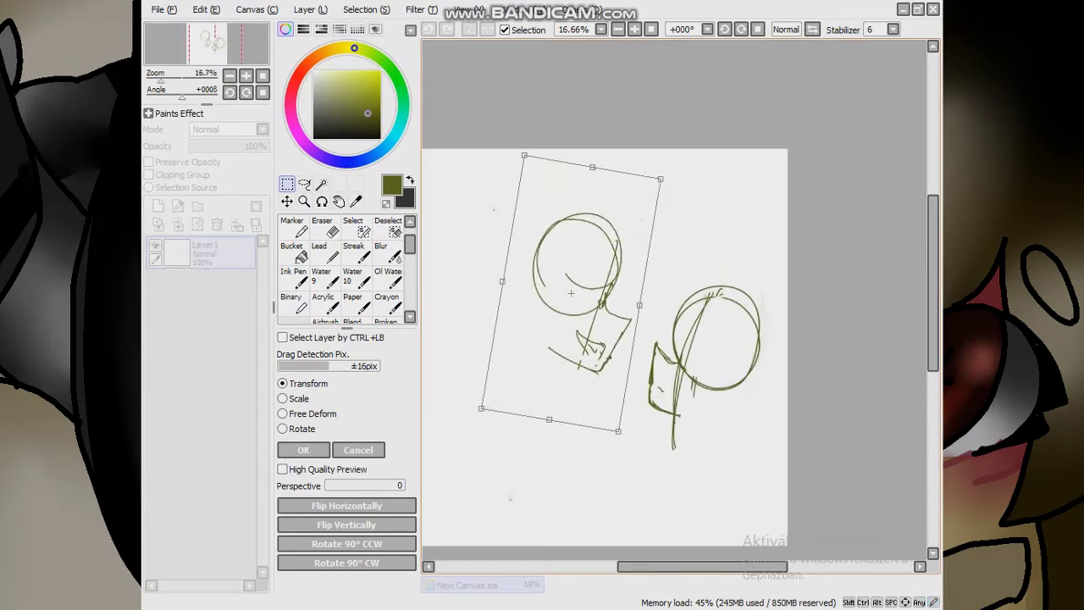
key("Escape")
Erase the left head's old chin line and redraw a pointed jaw with a rounded shape at its back
scroll(548, 354, "up", 2)
key("e")
left_click_drag(669, 382, 551, 343)
left_click(291, 302)
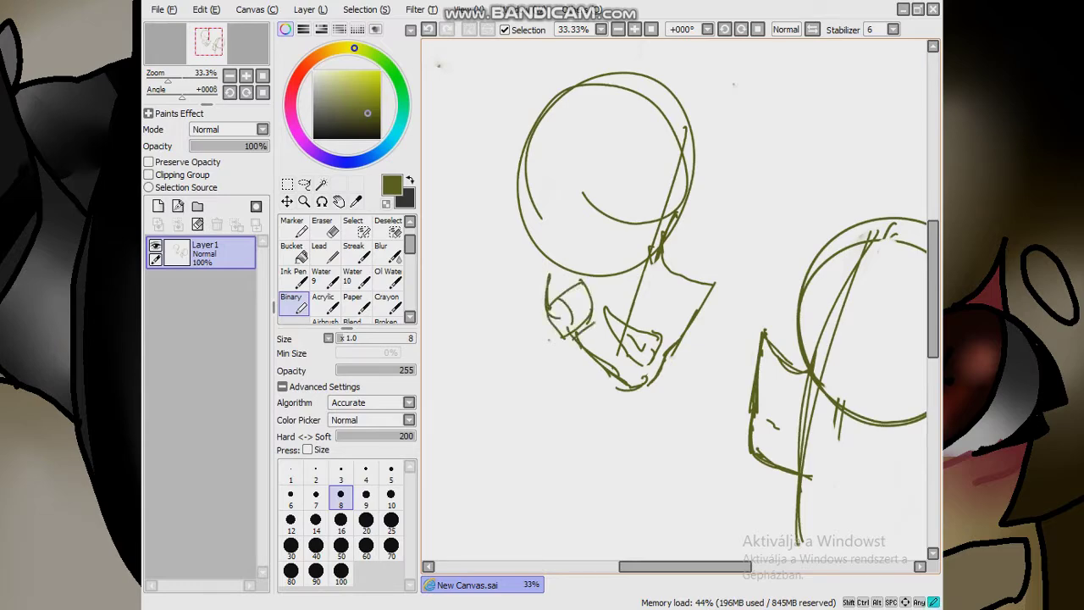
left_click_drag(484, 540, 519, 376)
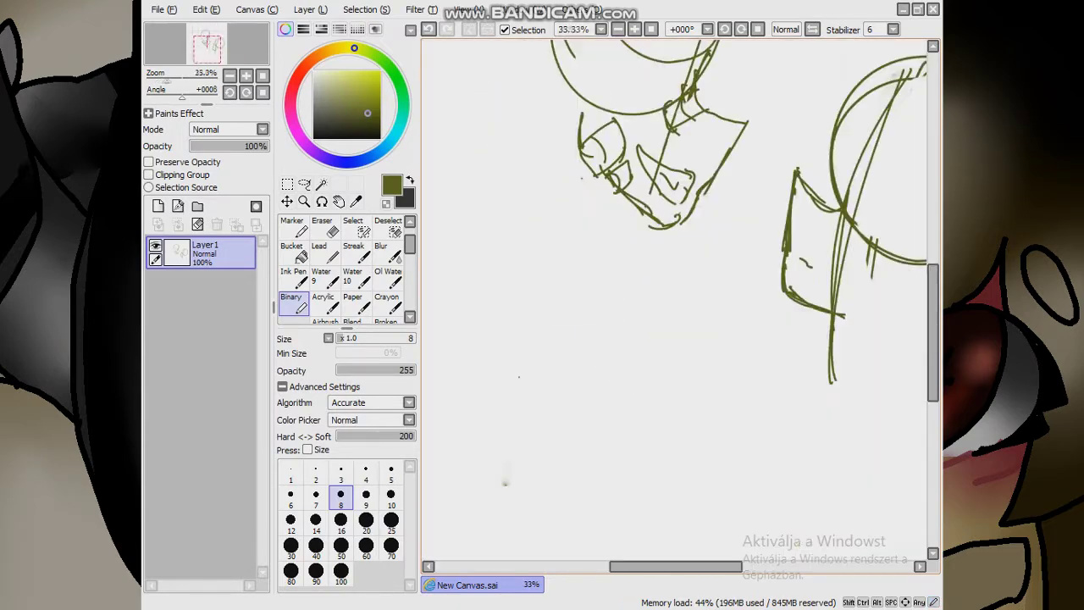
Sketch a long pointed ear swept backward from the left head, with inner strokes and the start of the nape
scroll(640, 295, "down", 2)
scroll(632, 125, "up", 2)
left_click_drag(598, 166, 555, 251)
left_click_drag(593, 178, 485, 254)
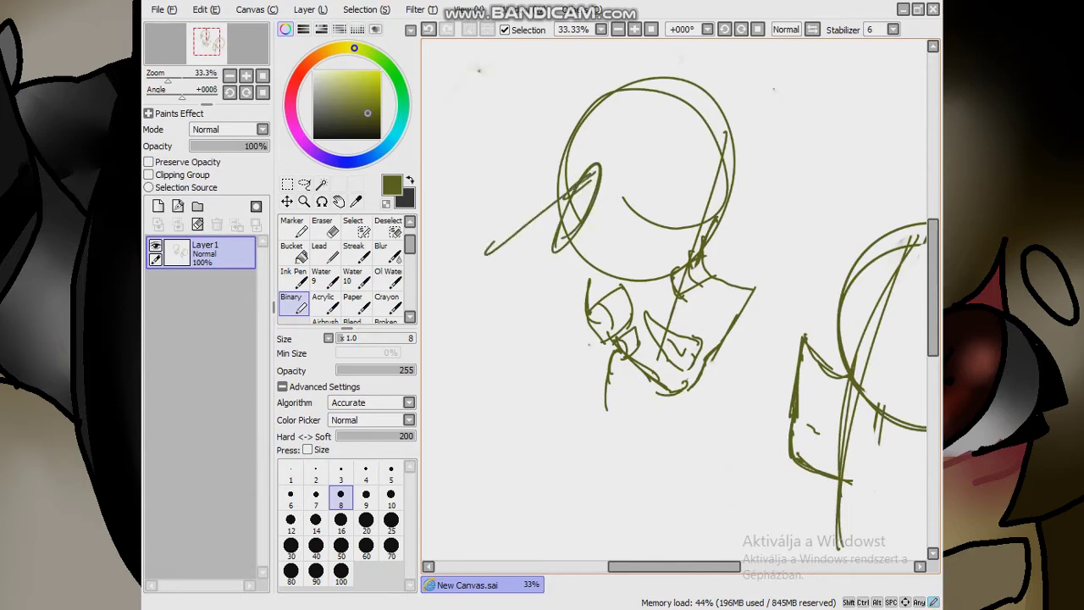
left_click_drag(555, 204, 459, 273)
left_click_drag(518, 225, 459, 273)
left_click_drag(517, 271, 565, 218)
left_click_drag(555, 263, 525, 354)
Erase the short front neck line and rework the left figure's back-of-neck line below the ear
key("e")
left_click_drag(606, 411, 606, 352)
key("e")
mouse_move(521, 334)
left_mouse_down()
mouse_move(527, 363)
mouse_move(551, 292)
left_mouse_up()
key("e")
scroll(678, 305, "down", 3)
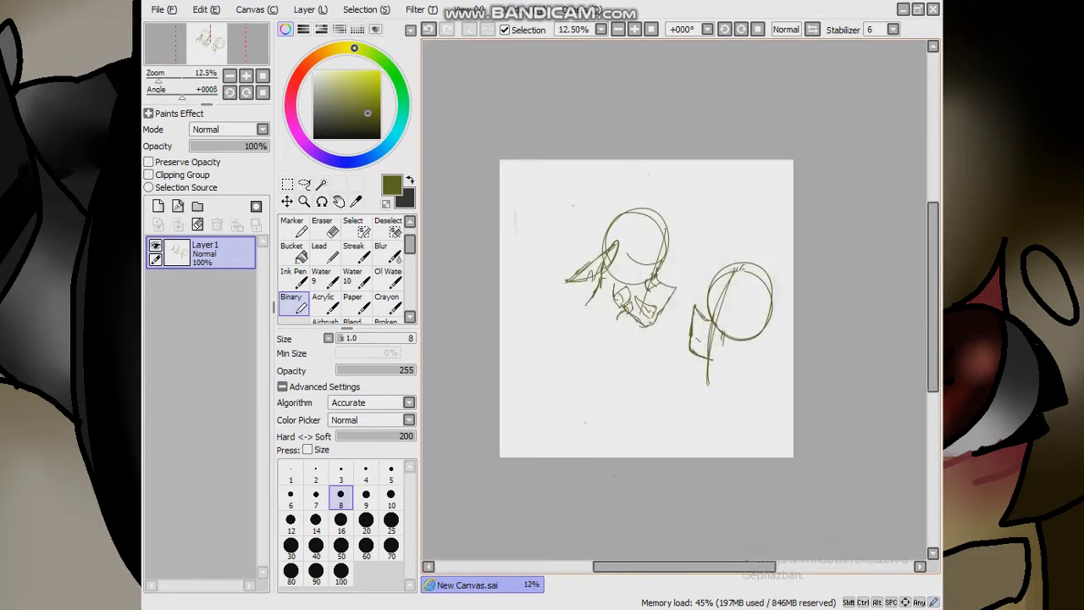
Add a short jaw curve to the right head and sketch the left figure's neck and chest line sloping downward
scroll(678, 305, "up", 2)
left_click_drag(745, 297, 765, 287)
left_click_drag(532, 238, 602, 358)
left_click_drag(542, 254, 625, 364)
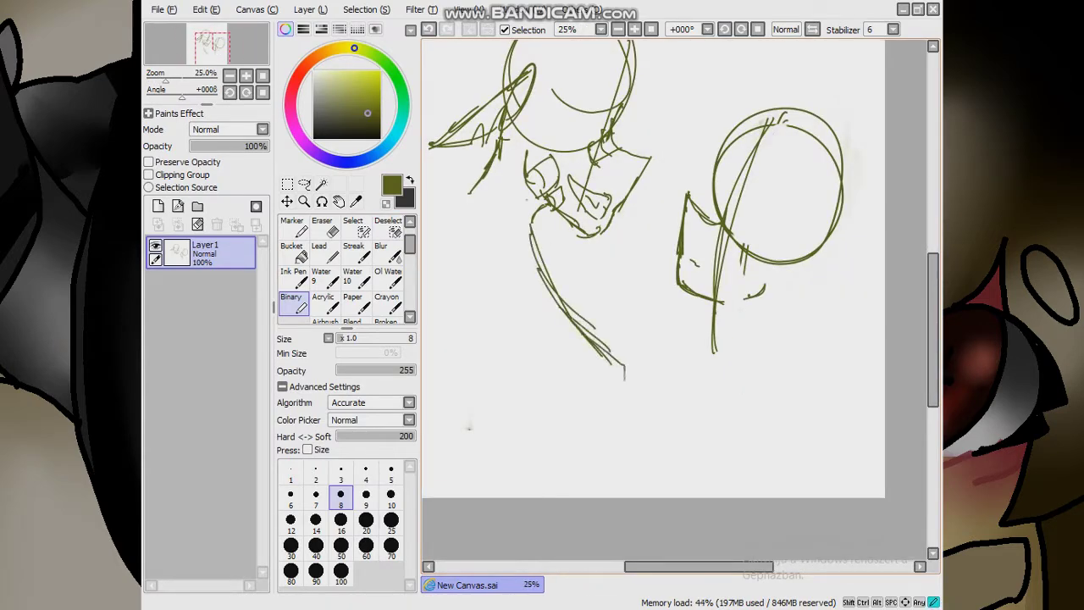
Sketch the left figure's oval shoulder and its upper arm running diagonally to the elbow near the canvas's lower edge
mouse_move(487, 195)
left_mouse_down()
mouse_move(446, 254)
mouse_move(475, 327)
left_mouse_up()
mouse_move(449, 212)
left_mouse_down()
mouse_move(527, 322)
mouse_move(583, 498)
left_mouse_up()
left_click_drag(524, 260, 614, 432)
mouse_move(565, 322)
left_mouse_down()
mouse_move(598, 445)
mouse_move(626, 372)
left_mouse_up()
left_click_drag(593, 415, 657, 356)
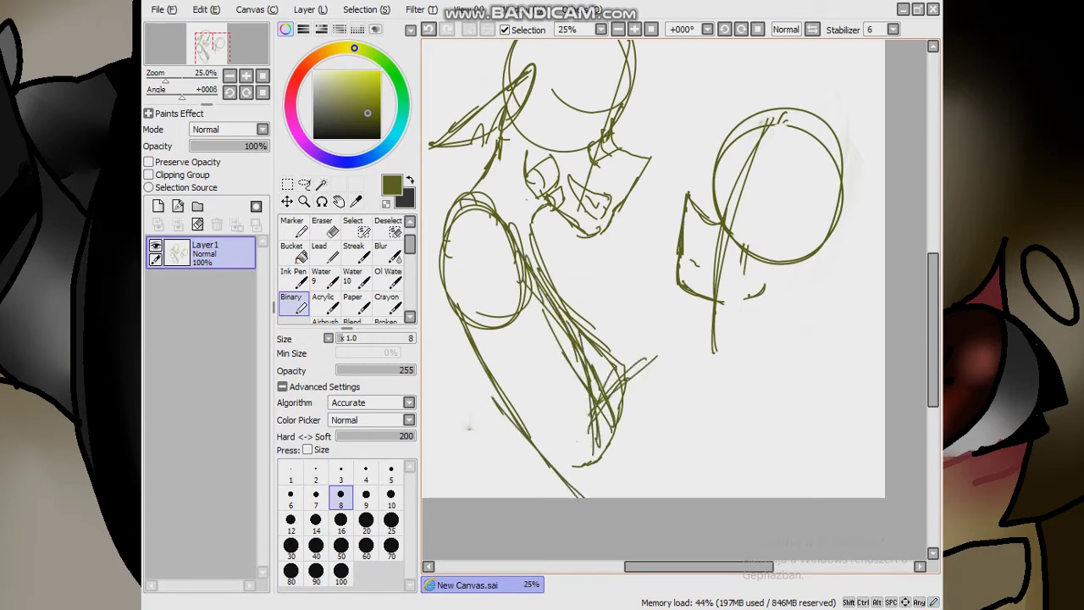
Sketch the left figure's bent elbow and forearm rising to a hand that holds the right head's chin
left_click_drag(464, 332, 498, 403)
mouse_move(503, 417)
left_mouse_down()
mouse_move(584, 492)
mouse_move(669, 436)
left_mouse_up()
mouse_move(627, 483)
left_mouse_down()
mouse_move(668, 438)
mouse_move(689, 394)
left_mouse_up()
left_click_drag(644, 466, 698, 383)
left_click_drag(601, 400, 684, 319)
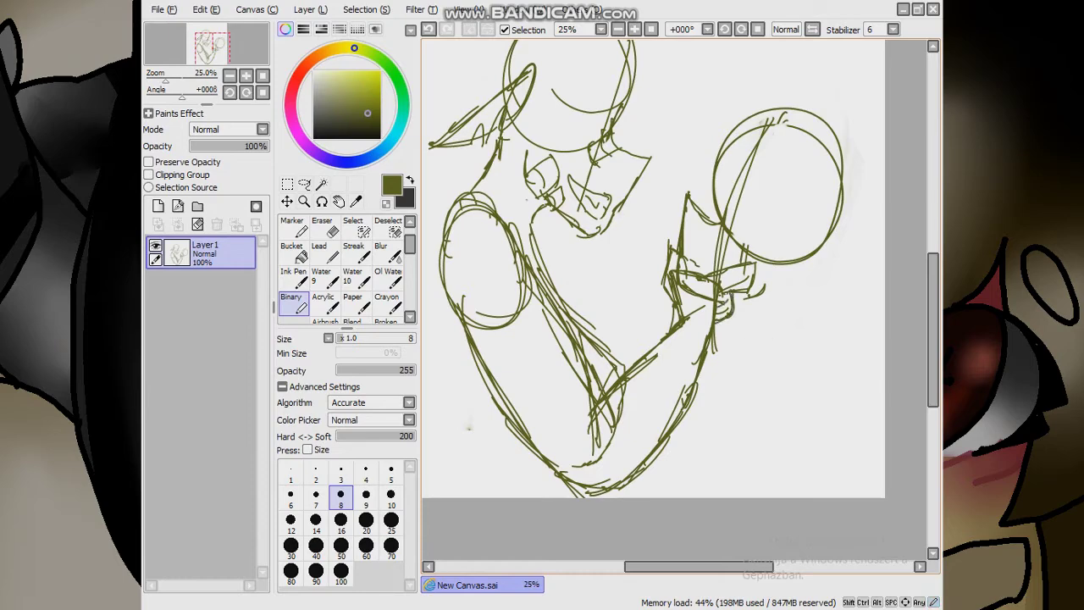
Erase the overlapping lines inside the raised hand and sketch the left figure's back line below the shoulder
left_click(322, 227)
left_click_drag(682, 288, 689, 340)
left_click(290, 303)
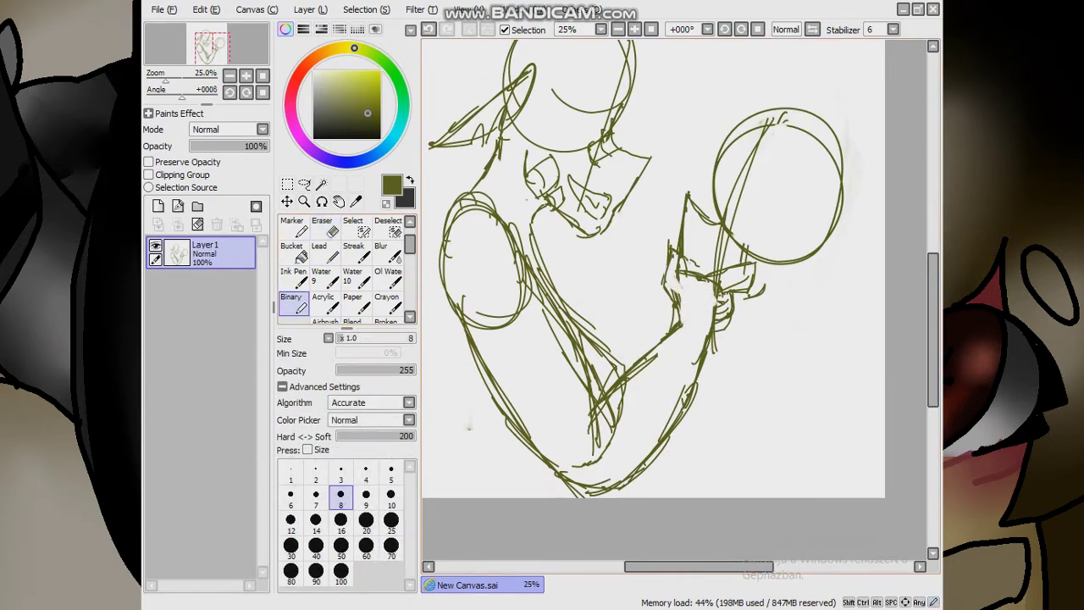
mouse_move(652, 339)
left_mouse_down()
mouse_move(652, 144)
mouse_move(762, 245)
left_mouse_up()
left_click_drag(559, 161, 568, 269)
left_click_drag(549, 114, 550, 289)
Erase the left figure's oval shoulder and the upper arm lines down to the elbow
scroll(579, 310, "down", 3)
scroll(593, 322, "up", 4)
scroll(644, 355, "down", 1)
key("e")
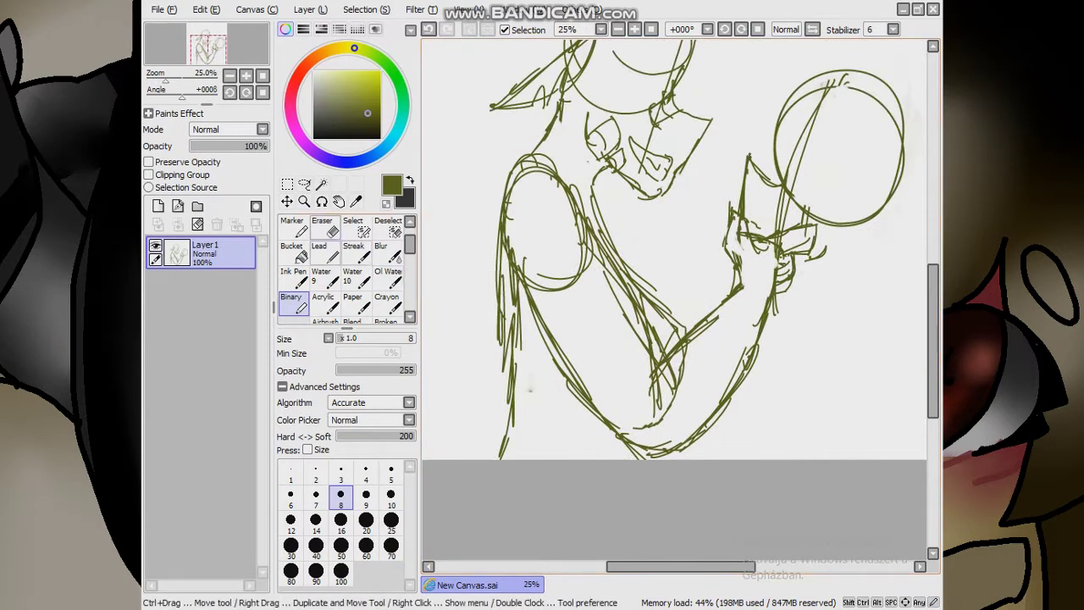
mouse_move(661, 377)
left_mouse_down()
mouse_move(592, 390)
mouse_move(652, 449)
left_mouse_up()
left_click(291, 303)
Redraw the left figure's shoulder as a rounder circle and the upper arm down to a sharper elbow
left_click_drag(508, 170, 576, 271)
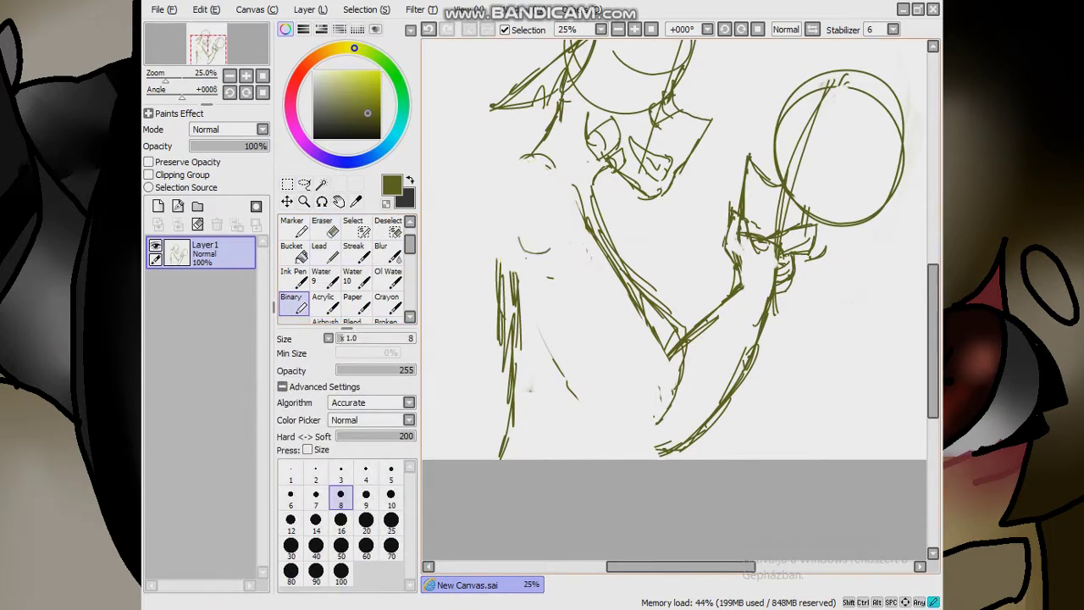
left_click_drag(551, 178, 593, 280)
left_click_drag(521, 254, 627, 428)
left_click_drag(554, 348, 665, 449)
left_click_drag(601, 246, 677, 369)
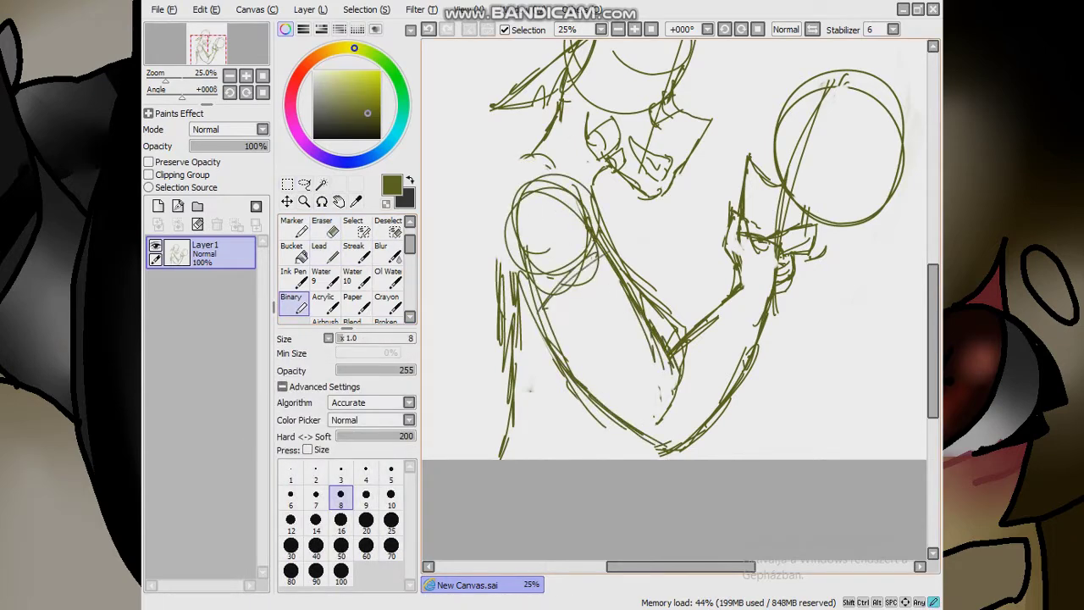
Draw curved contour lines across the left figure's upper arm, elbow and forearm
left_click_drag(631, 292, 564, 334)
left_click_drag(576, 373, 669, 440)
left_click_drag(678, 373, 746, 339)
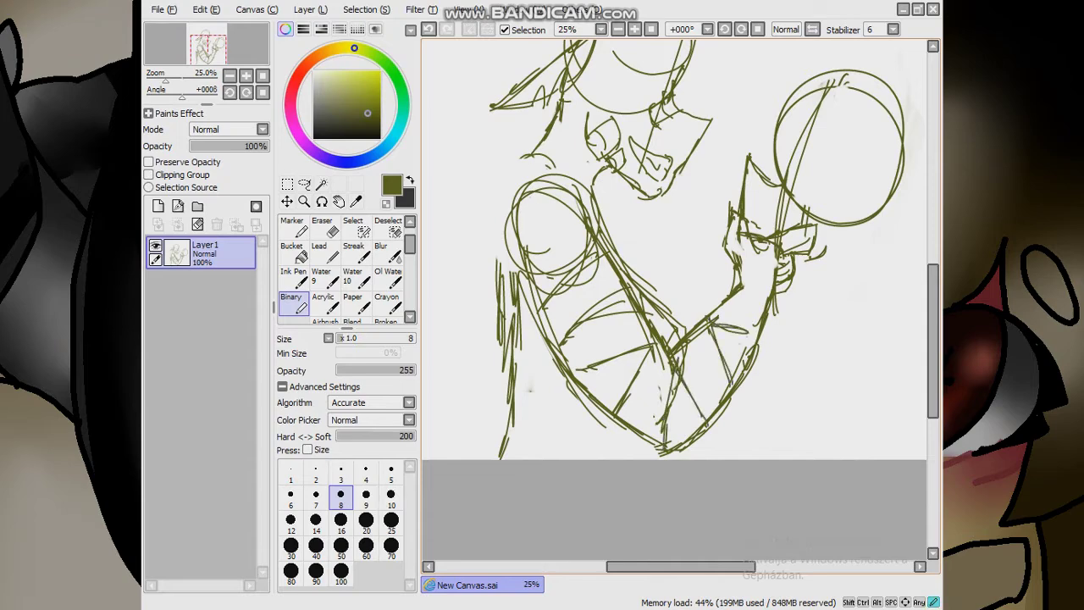
Strengthen the left figure's back line and add loose curves outside the upper arm and elbow
left_click_drag(498, 213, 518, 415)
left_click_drag(508, 339, 510, 390)
left_click_drag(542, 354, 597, 445)
left_click_drag(542, 386, 661, 449)
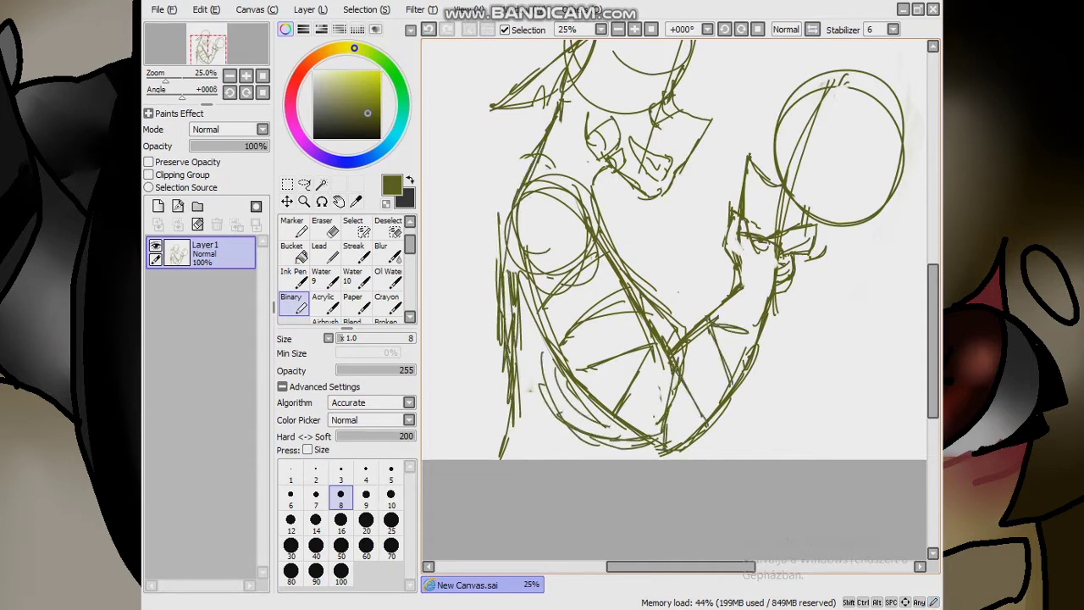
Sketch a long pointed ear hanging backward from the right head
scroll(678, 254, "down", 3)
scroll(626, 262, "up", 3)
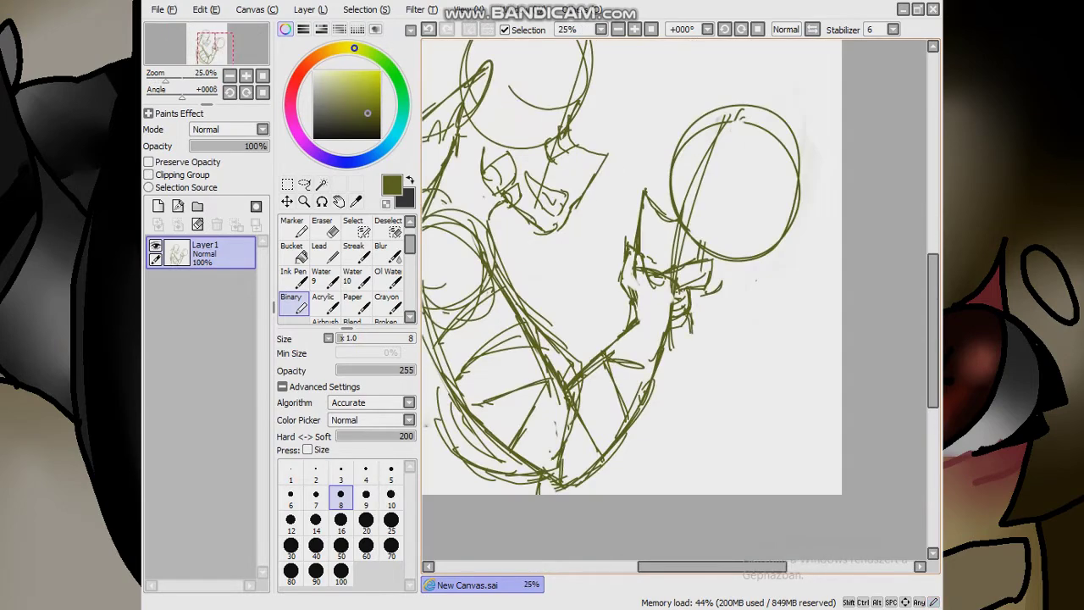
left_click_drag(776, 210, 747, 270)
left_click_drag(777, 214, 818, 335)
left_click_drag(752, 269, 814, 334)
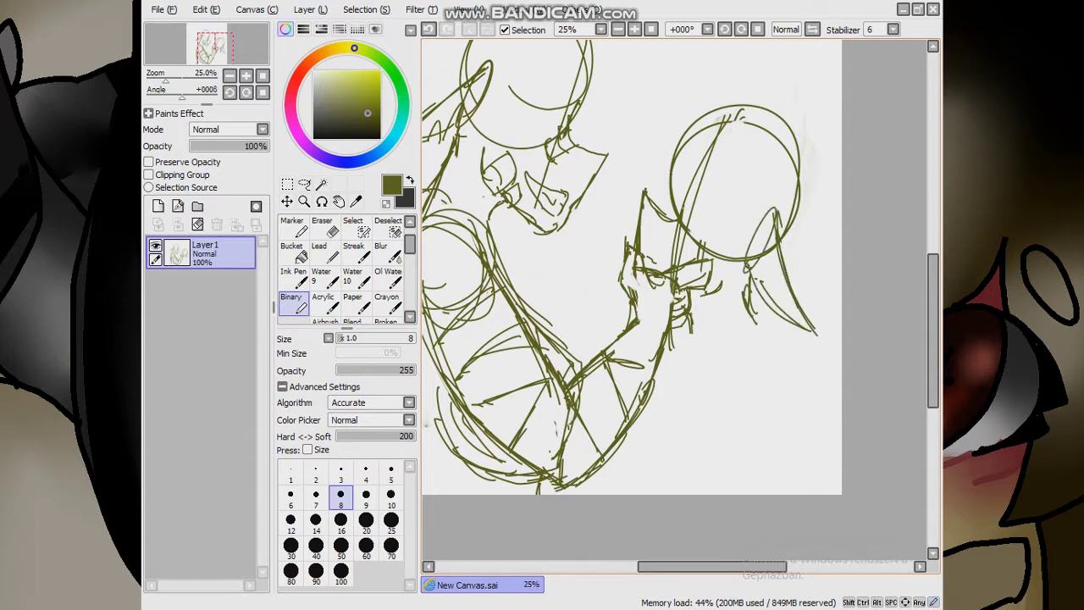
Add a small circle to the right head's face and sketch that figure's arm down to the canvas edge
key("ctrl+z")
key("alt+Tab")
left_click(286, 179)
key("alt+Tab")
scroll(631, 267, "left", 2)
scroll(631, 267, "down", 1)
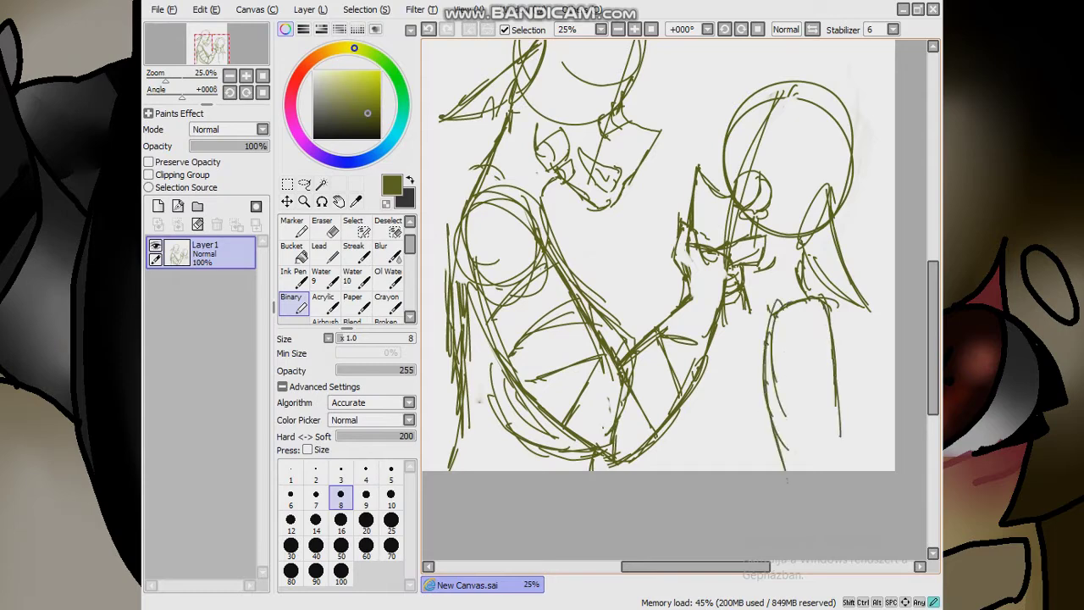
Erase the left head's muzzle, mouth and jaw, keeping the skull circle and ear
scroll(659, 297, "down", 2)
scroll(671, 288, "up", 2)
key("e")
mouse_move(610, 279)
left_mouse_down()
mouse_move(677, 238)
mouse_move(665, 326)
left_mouse_up()
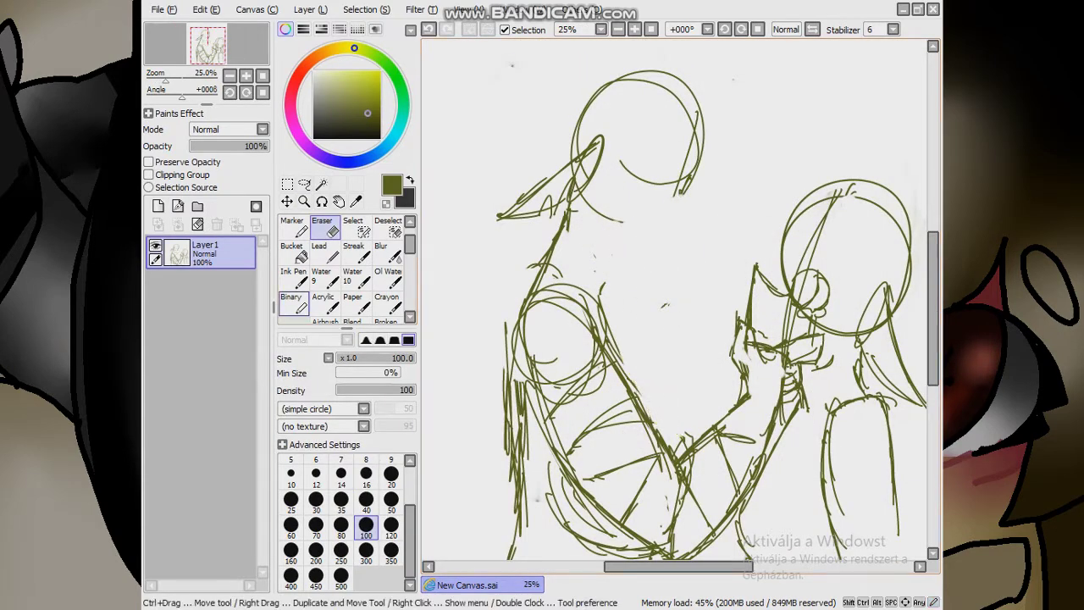
Undo the latest muzzle and jaw strokes on the left head
key("b")
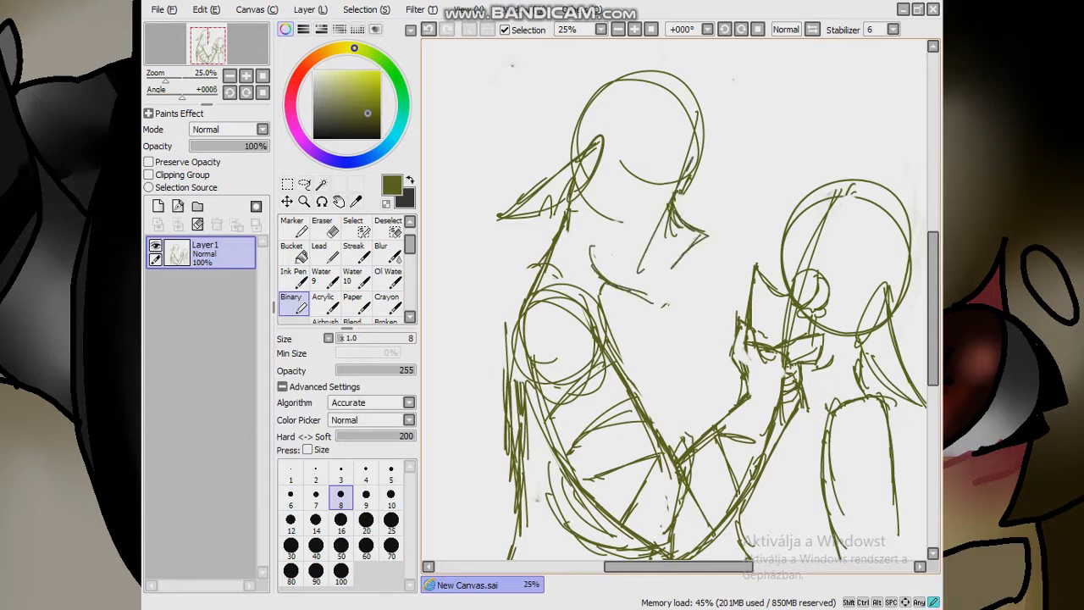
key("ctrl+z")
key("ctrl+z")
key("ctrl+z")
key("ctrl+z")
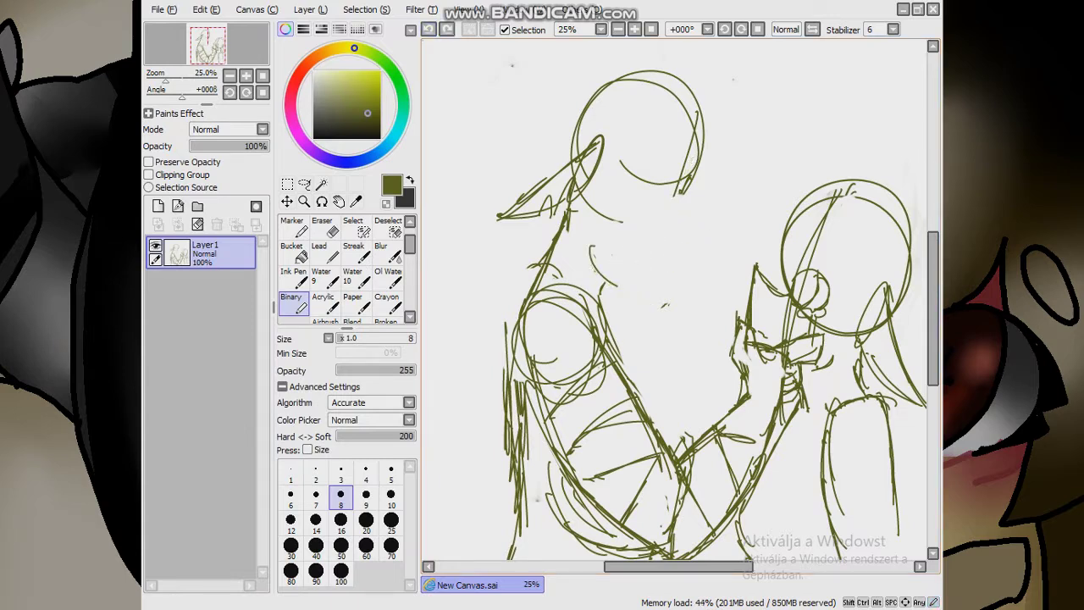
Sketch a new slanted face guideline and pointed muzzle for the left head, joining the nose to the chin
left_click_drag(682, 178, 612, 300)
left_click_drag(652, 198, 693, 259)
left_click_drag(693, 259, 629, 278)
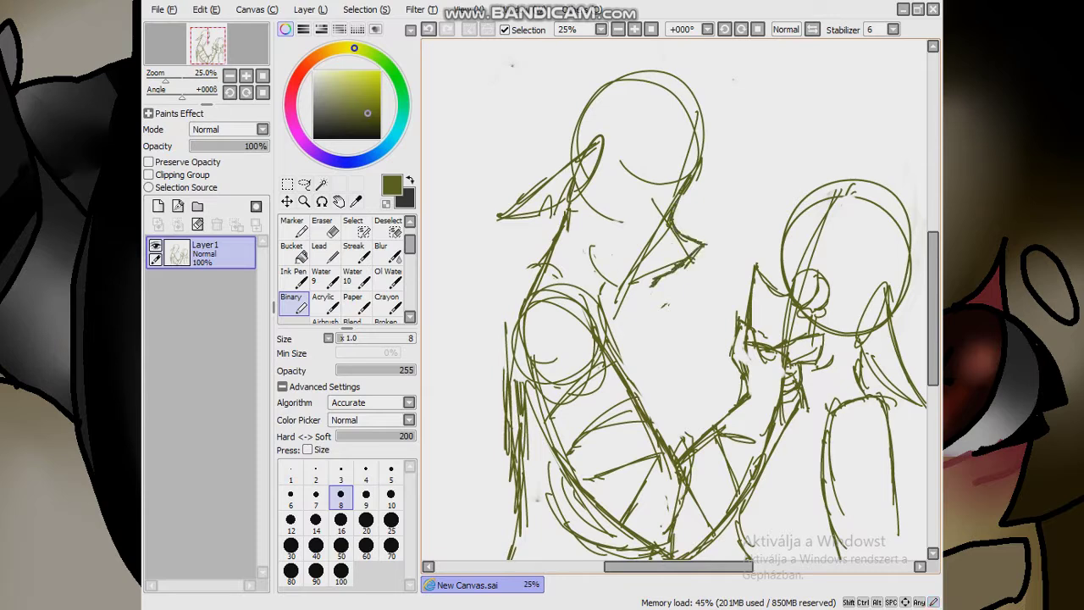
Erase the overlapping lines at the left head's chin and sketch its eye beneath the brow
key("e")
mouse_move(631, 279)
left_mouse_down()
mouse_move(670, 255)
mouse_move(580, 232)
mouse_move(627, 296)
mouse_move(640, 288)
left_mouse_up()
key("e")
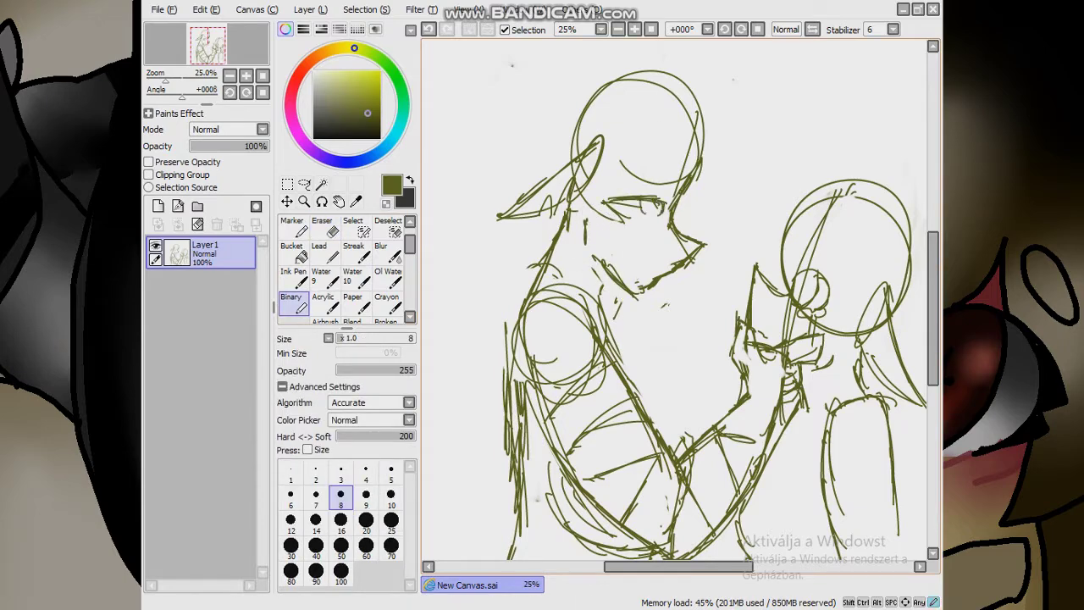
key("ctrl+z")
key("ctrl+z")
Select the left head's facial features and enlarge them slightly with a transform, then deselect
key("a")
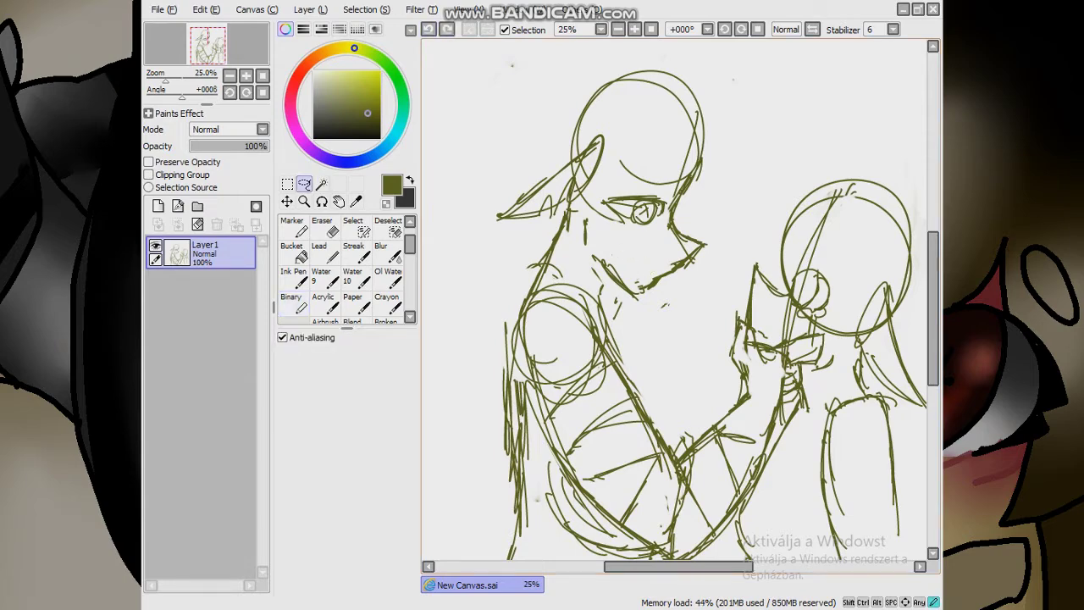
key("ctrl+t")
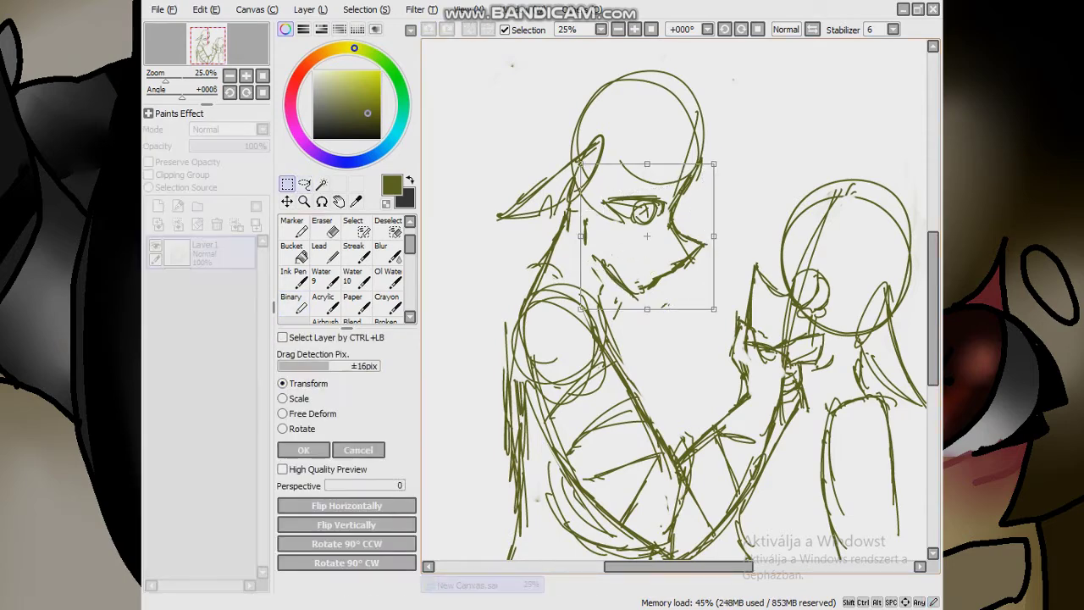
key("Return")
key("ctrl+d")
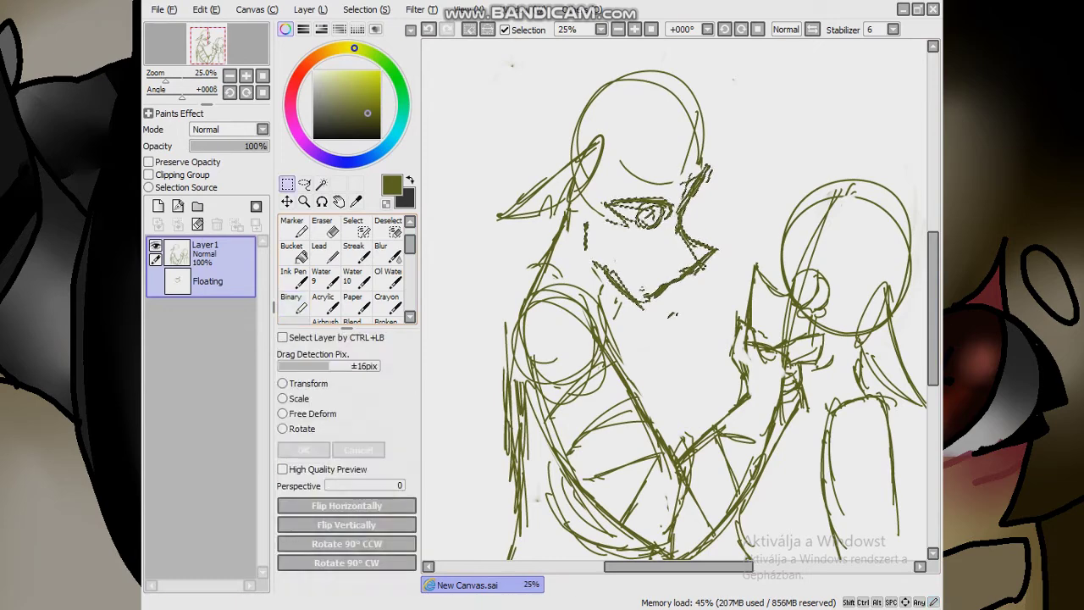
Add a mouth to the left head and sketch the far side of the neck and chest down to the elbow
key("b")
scroll(678, 297, "down", 2)
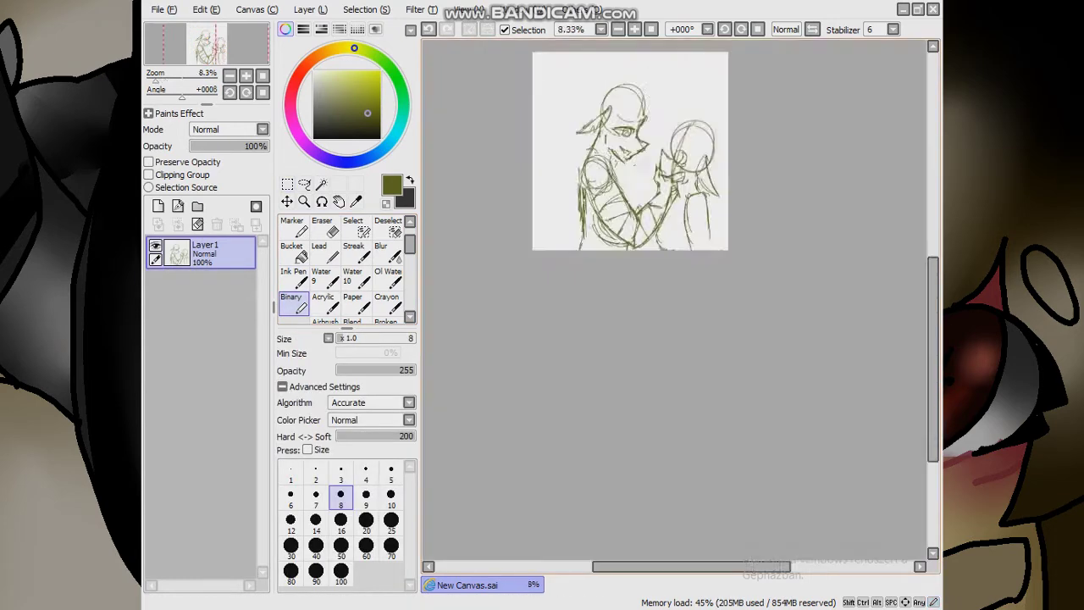
left_click_drag(598, 224, 693, 370)
left_click_drag(624, 269, 706, 398)
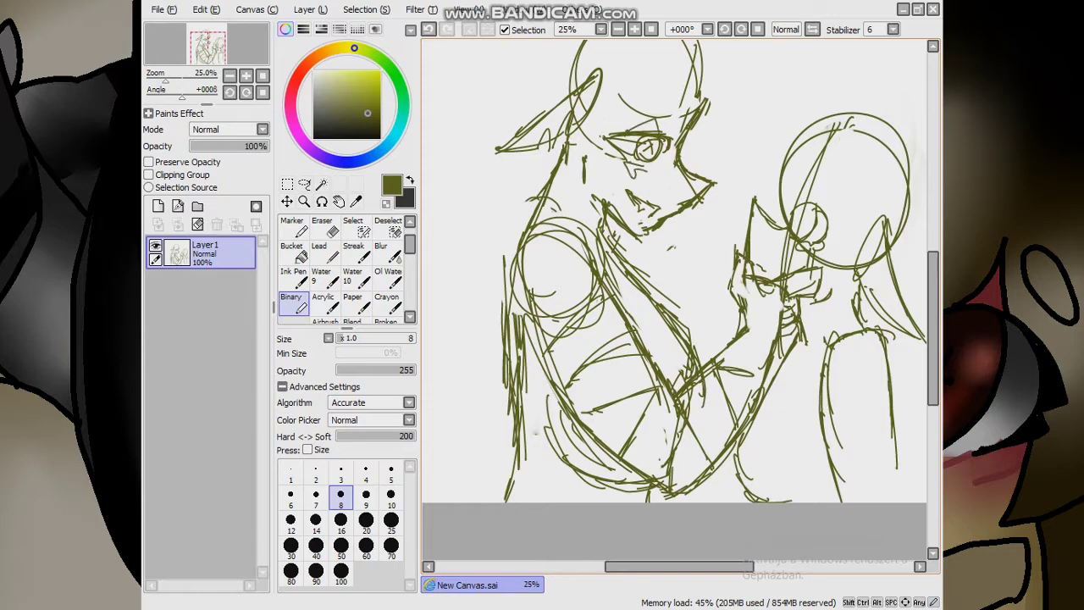
Sketch two dark red hatched blush ovals beneath the left head's eye and switch the colour back to olive
left_click(301, 69)
left_click_drag(651, 160, 683, 169)
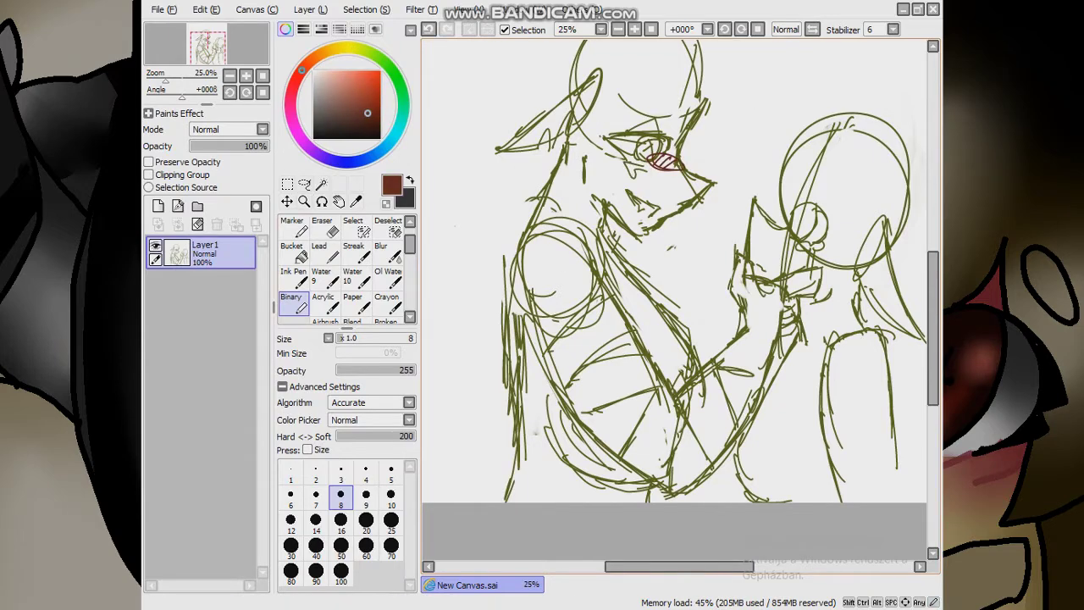
left_click(354, 47)
scroll(674, 305, "up", 2)
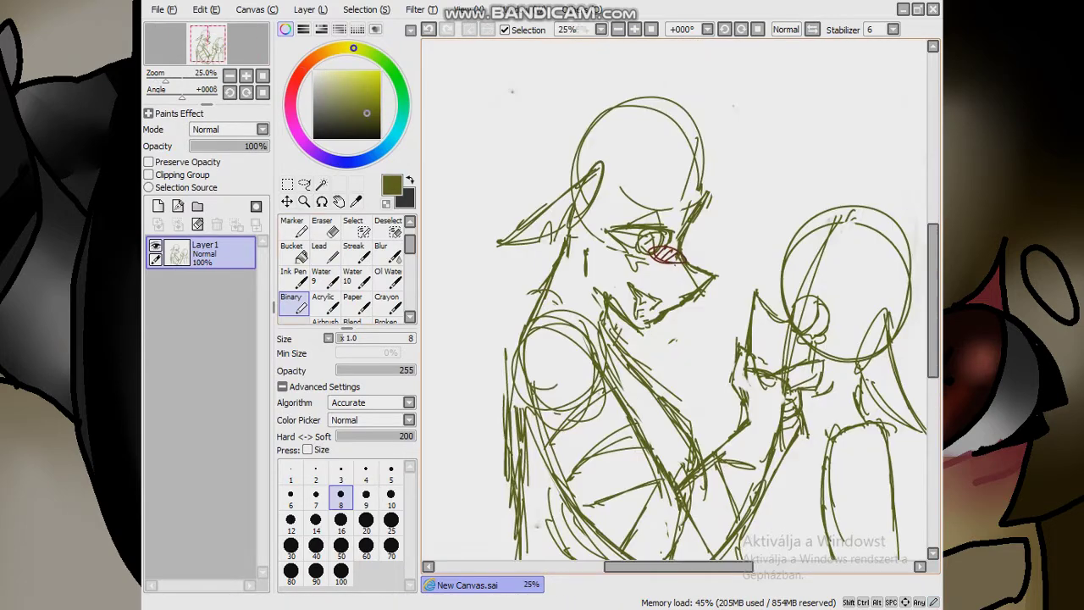
left_click(302, 70)
left_click_drag(593, 256, 617, 276)
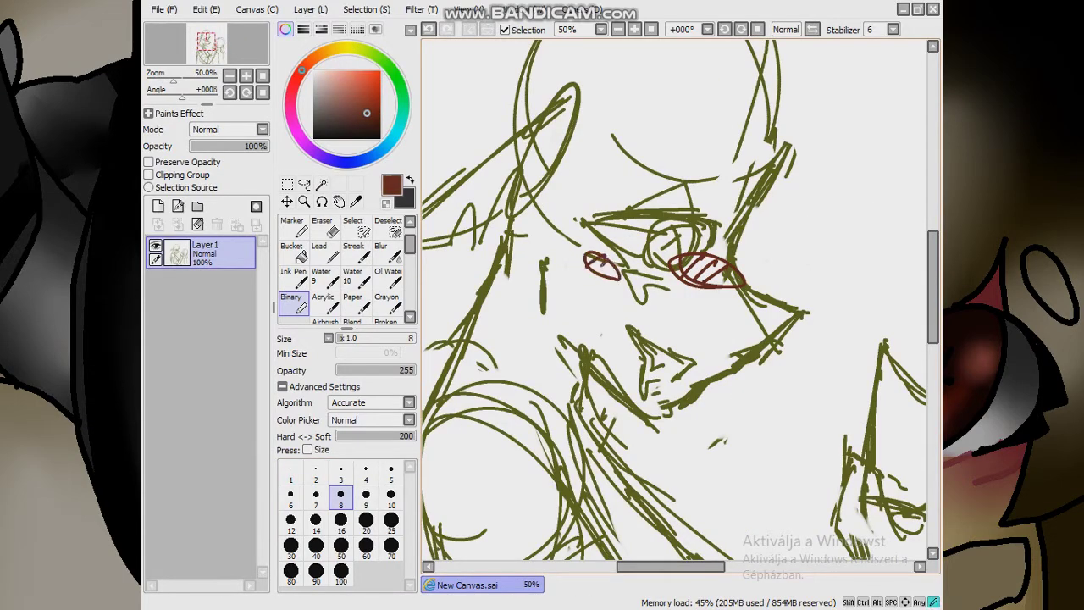
scroll(606, 266, "down", 3)
scroll(607, 266, "up", 4)
left_click(353, 48)
scroll(699, 297, "down", 2)
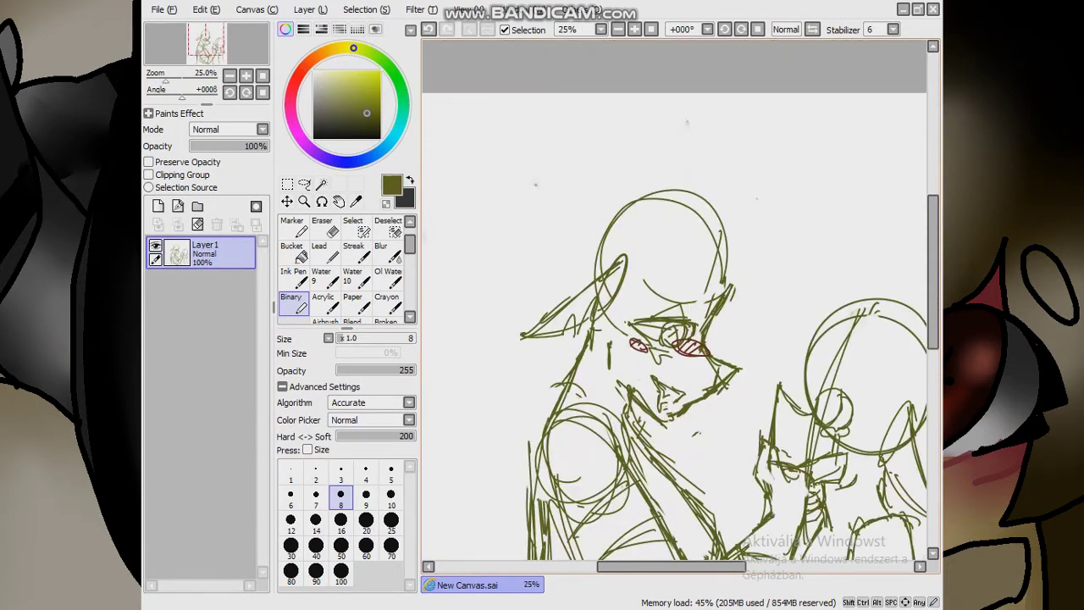
Sketch two dark red hatched blush ovals beneath the right head's eye
scroll(699, 296, "up", 2)
scroll(674, 305, "down", 3)
scroll(674, 305, "up", 3)
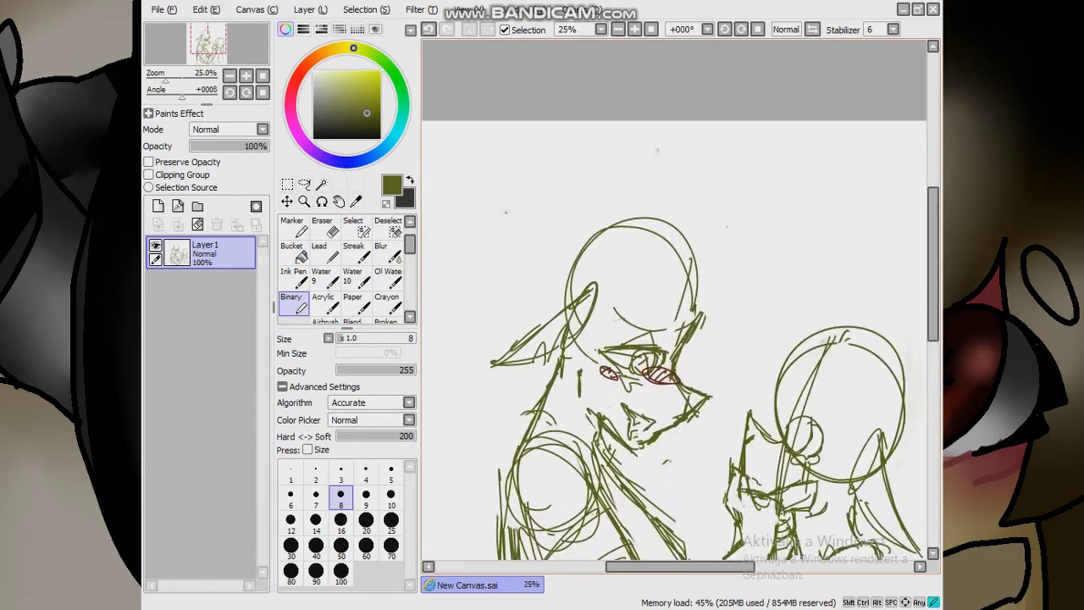
scroll(874, 489, "up", 2)
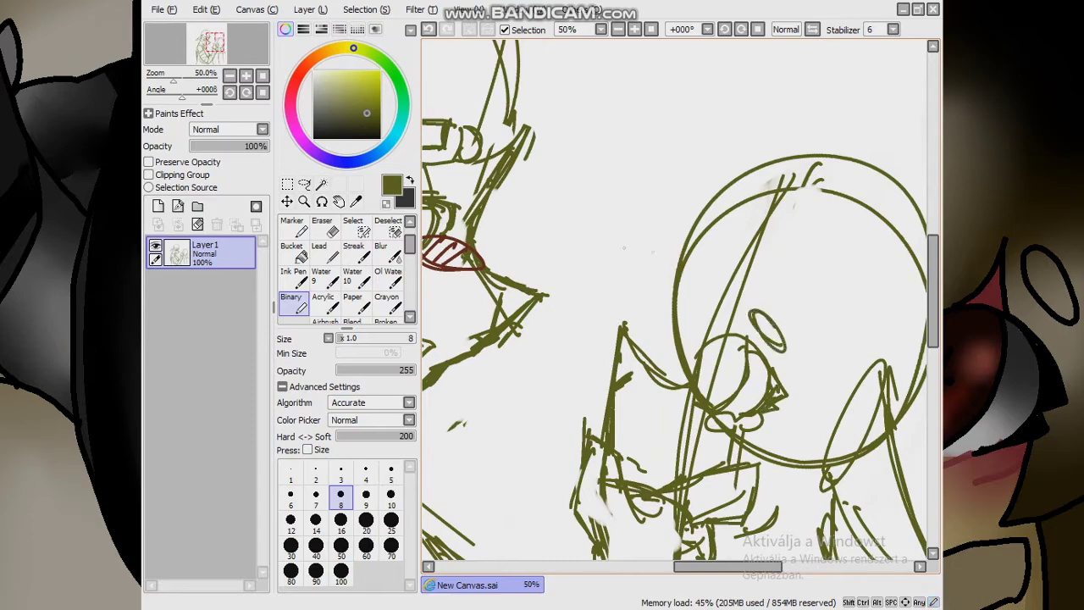
scroll(677, 304, "down", 3)
scroll(678, 305, "up", 4)
left_click_drag(669, 190, 711, 208)
mouse_move(801, 241)
left_mouse_down()
mouse_move(860, 258)
mouse_move(843, 254)
left_mouse_up()
scroll(678, 305, "down", 4)
scroll(678, 305, "up", 4)
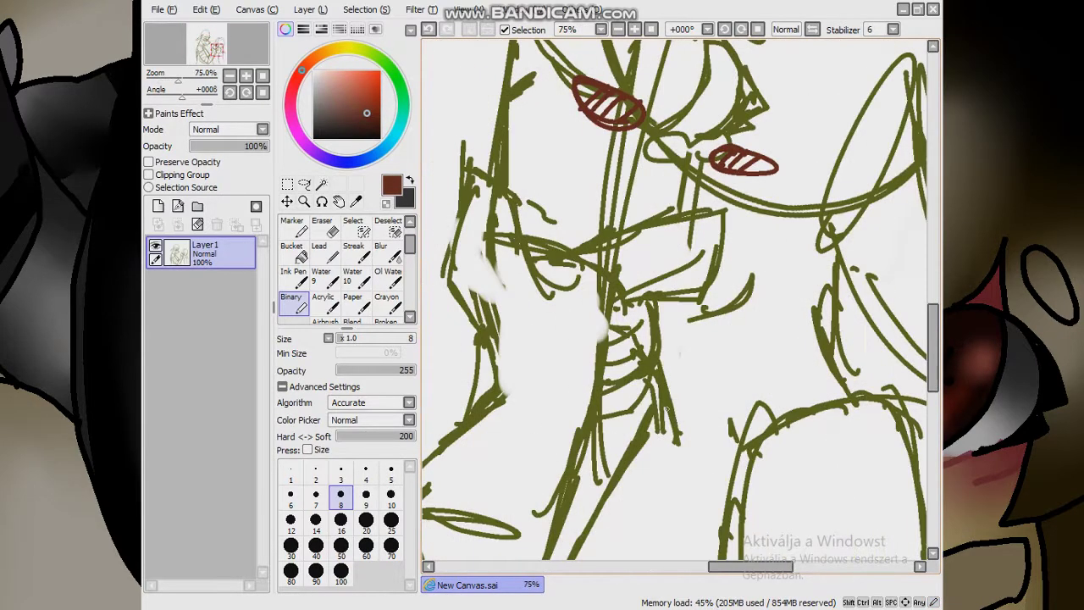
Erase the overlapping finger, palm and wrist lines of the hand at the right head's chin
key("e")
scroll(715, 301, "down", 3)
scroll(716, 301, "up", 1)
mouse_move(716, 301)
left_mouse_down()
mouse_move(639, 419)
mouse_move(610, 318)
mouse_move(525, 326)
mouse_move(669, 322)
left_mouse_up()
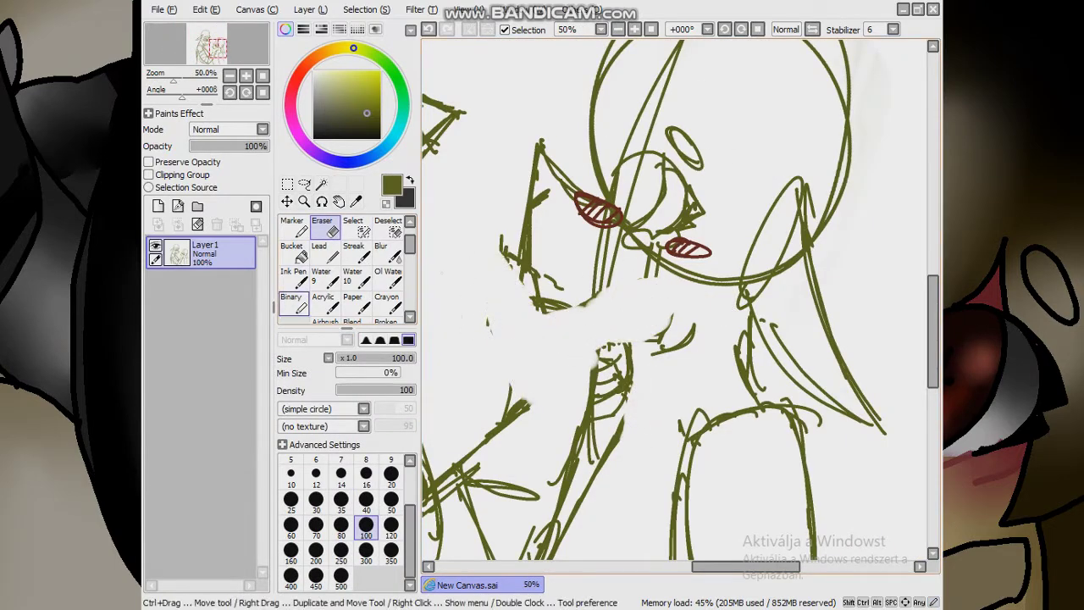
Redraw the hand's thumb side and wrist in olive, with the index finger extended beneath the right head's chin
key("b")
mouse_move(525, 405)
left_mouse_down()
mouse_move(505, 350)
mouse_move(500, 242)
left_mouse_up()
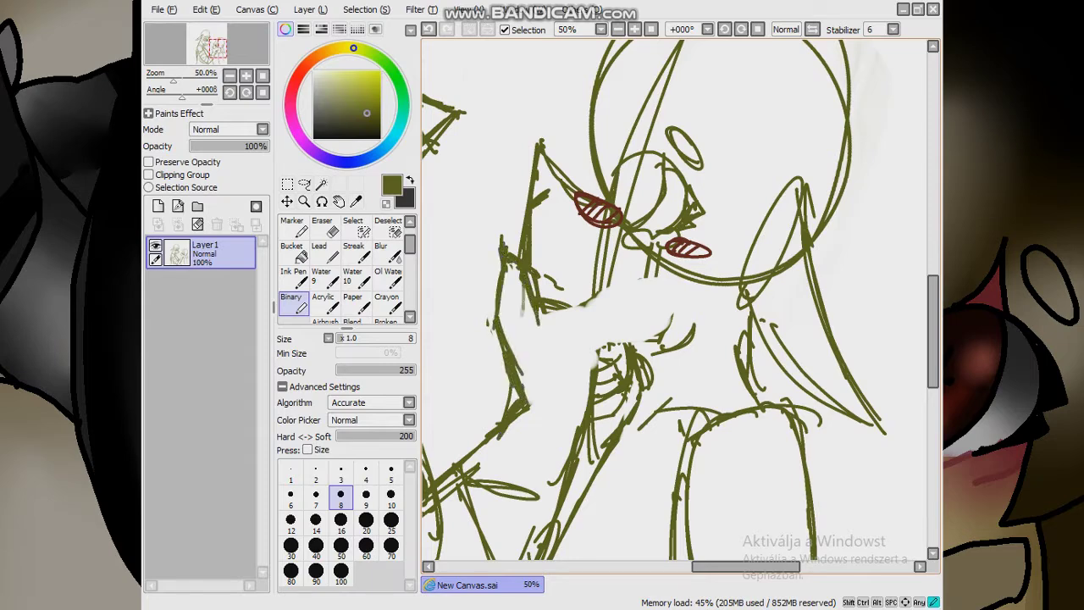
left_click_drag(557, 318, 656, 283)
left_click_drag(586, 308, 636, 398)
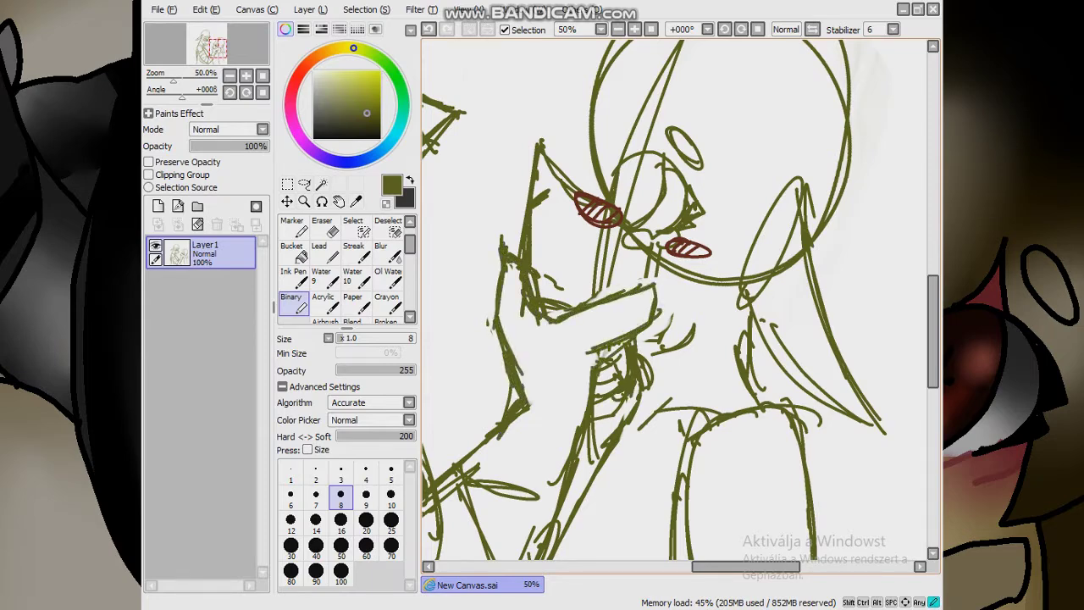
left_click_drag(608, 347, 598, 381)
Clean up the hand by erasing the remaining rough lines around its curled fingers, wrist and thumb
scroll(602, 364, "down", 2)
scroll(601, 365, "up", 3)
key("e")
mouse_move(518, 394)
left_mouse_down()
mouse_move(549, 360)
mouse_move(500, 254)
mouse_move(553, 332)
left_mouse_up()
key("e")
scroll(525, 372, "down", 2)
scroll(661, 254, "up", 3)
key("e")
mouse_move(704, 280)
left_mouse_down()
mouse_move(726, 266)
mouse_move(745, 211)
left_mouse_up()
left_click_drag(569, 194, 584, 59)
Redraw the curled fingers and palm edge and thicken the outline of the hand and wrist
key("e")
left_click_drag(745, 199, 741, 241)
mouse_move(763, 275)
left_mouse_down()
mouse_move(716, 314)
mouse_move(682, 220)
left_mouse_up()
left_click_drag(665, 169, 682, 222)
left_click_drag(695, 229, 747, 227)
left_click_drag(693, 263, 748, 260)
left_click_drag(653, 144, 633, 168)
mouse_move(594, 75)
left_mouse_down()
mouse_move(560, 120)
mouse_move(606, 204)
mouse_move(580, 293)
mouse_move(518, 376)
left_mouse_up()
scroll(677, 305, "down", 5)
scroll(711, 195, "up", 5)
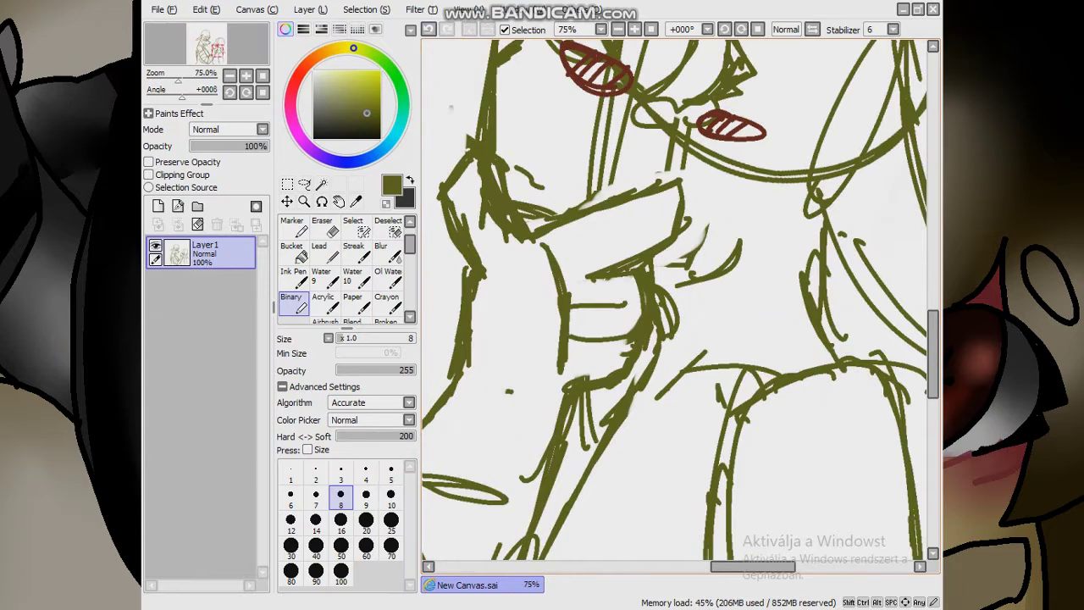
Select the chin-holding hand with the lasso, enlarge it slightly with a transform, and return to the Binary brush
key("l")
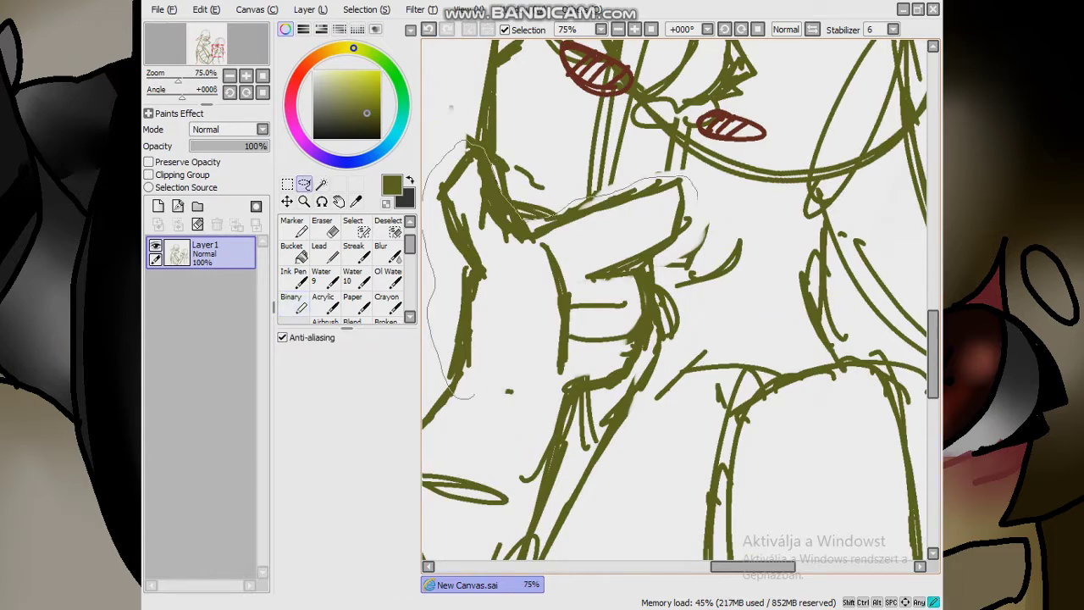
left_click_drag(525, 413, 462, 396)
key("ctrl+t")
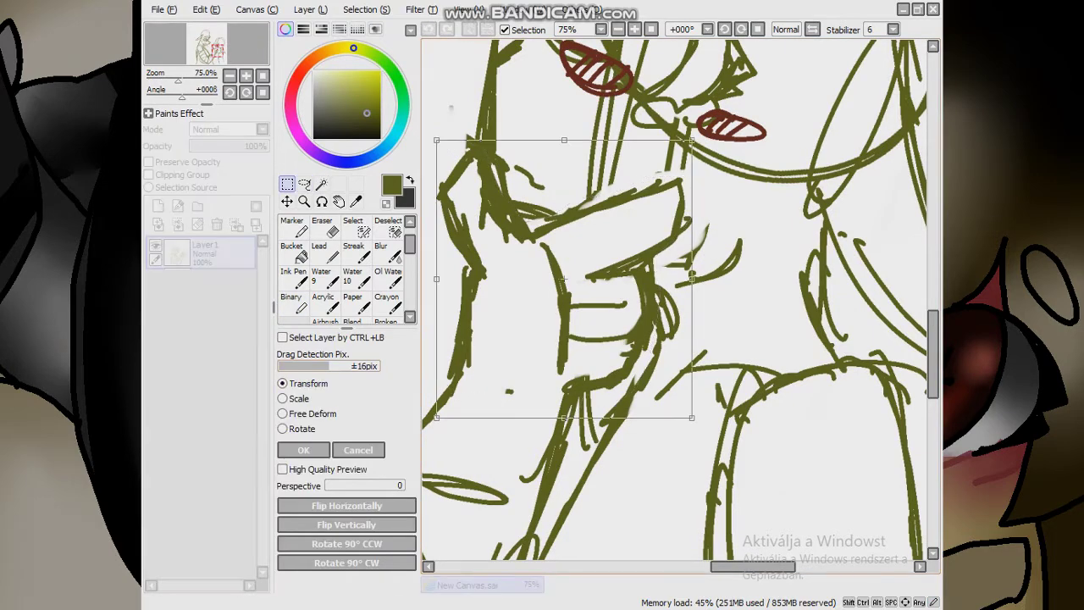
scroll(722, 128, "down", 3)
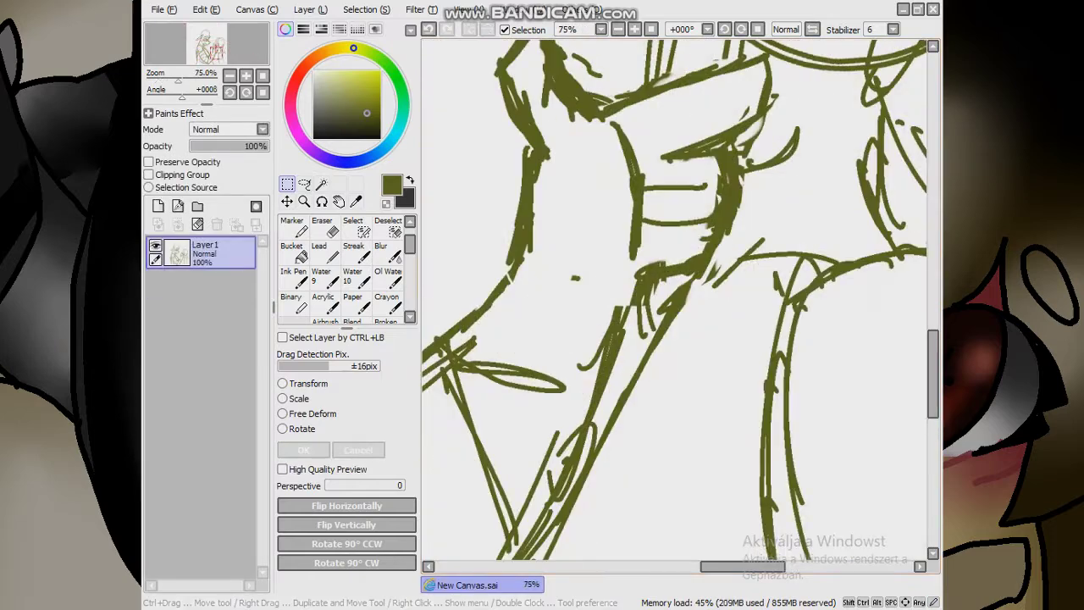
left_click(290, 303)
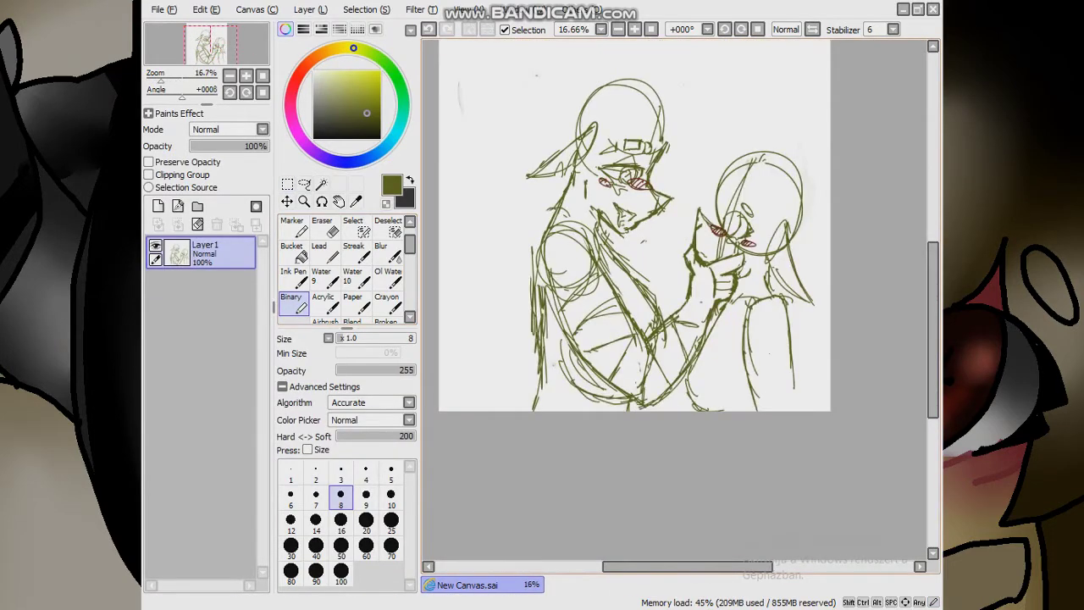
Sketch a chest line and loose looping curves across the right figure's torso and arm
scroll(643, 239, "up", 1)
mouse_move(735, 364)
left_mouse_down()
mouse_move(830, 335)
mouse_move(729, 385)
left_mouse_up()
left_click_drag(673, 335, 730, 327)
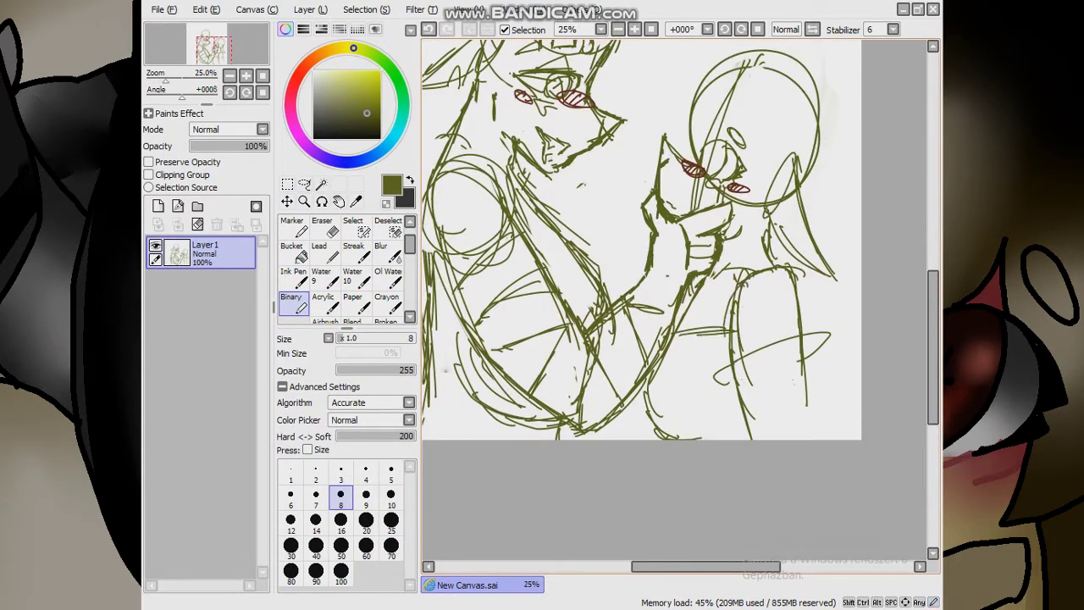
On a new layer, sketch the left character's face-framing hair in blue, arching over the crown and down both sides
scroll(763, 476, "down", 2)
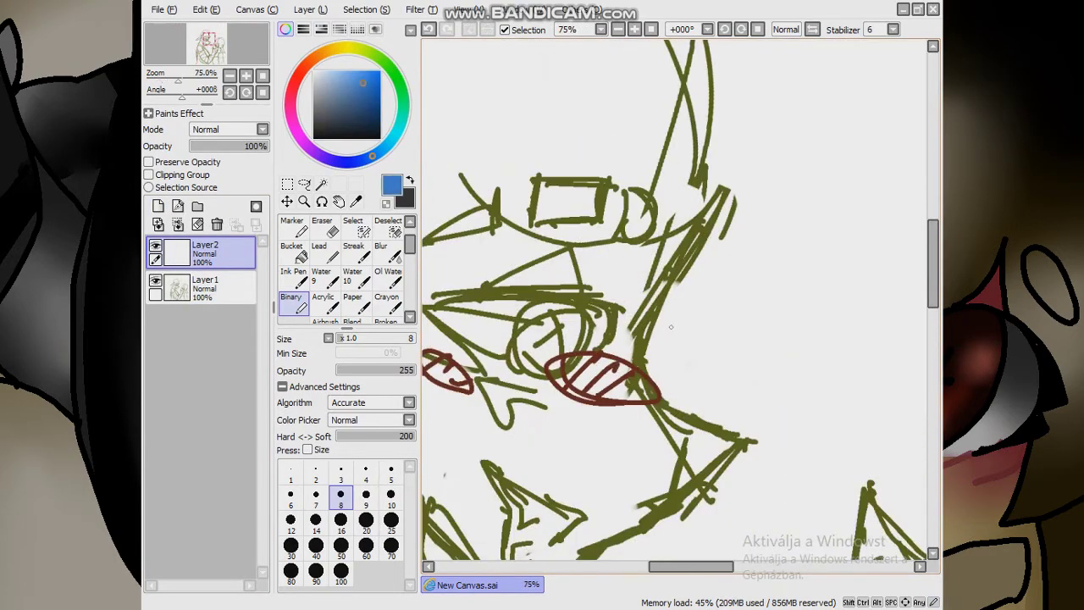
scroll(671, 326, "down", 2)
left_click_drag(464, 182, 453, 346)
left_click_drag(584, 346, 675, 354)
left_click_drag(665, 246, 671, 348)
left_click_drag(652, 199, 673, 331)
left_click_drag(462, 211, 554, 112)
left_click_drag(471, 160, 597, 103)
left_click_drag(496, 143, 635, 92)
left_click_drag(555, 86, 678, 235)
Sketch long blue strands sweeping upward and outward from the crown of the left head
scroll(675, 305, "down", 2)
scroll(675, 304, "up", 1)
left_click_drag(610, 224, 634, 273)
left_click_drag(608, 224, 803, 82)
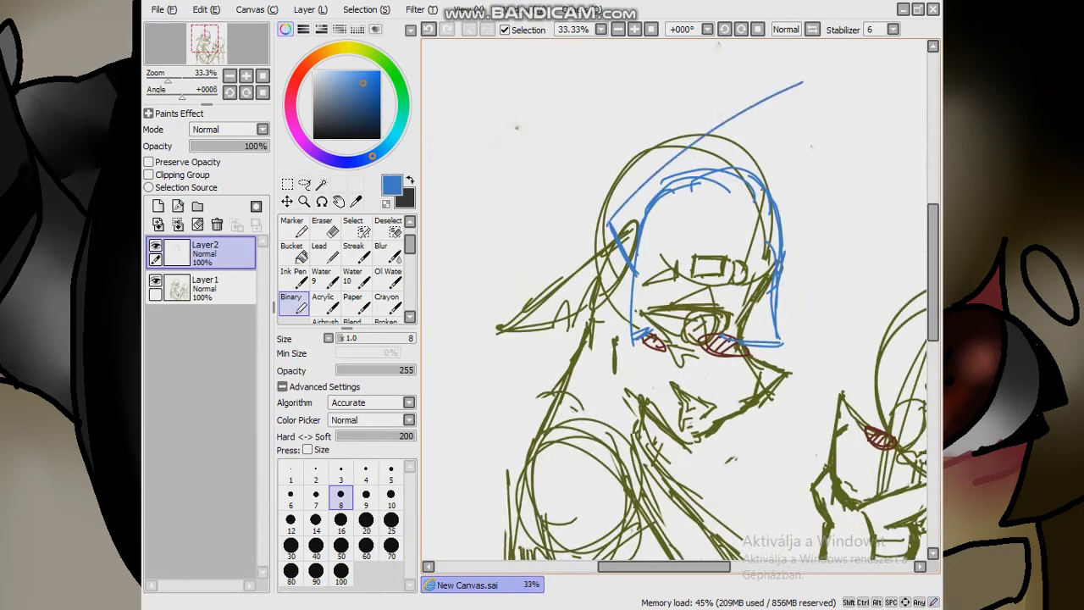
left_click_drag(643, 186, 807, 88)
left_click_drag(696, 175, 800, 92)
left_click_drag(778, 192, 894, 134)
left_click_drag(751, 163, 881, 138)
mouse_move(734, 172)
left_mouse_down()
mouse_move(769, 147)
mouse_move(758, 139)
left_mouse_up()
Sketch the outer hair edge behind the left head and a long blue lock falling to the chest
mouse_move(577, 271)
left_mouse_down()
mouse_move(610, 176)
mouse_move(677, 136)
left_mouse_up()
left_click_drag(629, 149, 701, 137)
left_click_drag(678, 339, 674, 308)
left_click_drag(624, 231, 607, 373)
left_click_drag(605, 305, 683, 509)
left_click_drag(677, 469, 688, 541)
left_click_drag(593, 285, 574, 342)
Outline the left character's large pointed hair shape from a peak above the crown to behind the ear and down the back
scroll(678, 305, "down", 3)
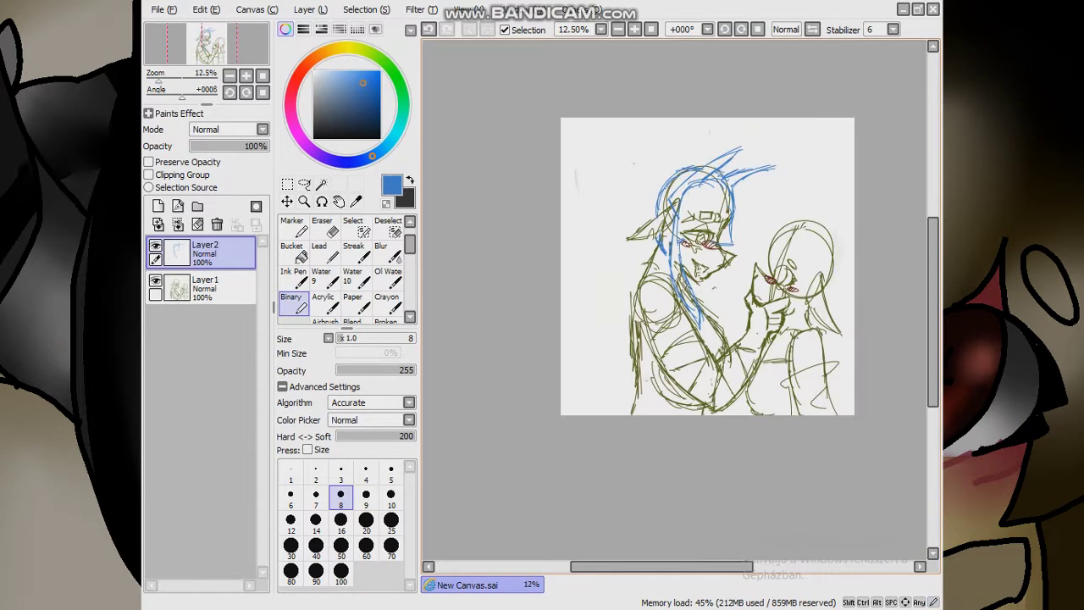
left_click_drag(696, 166, 696, 120)
left_click_drag(694, 120, 611, 227)
left_click_drag(614, 222, 650, 254)
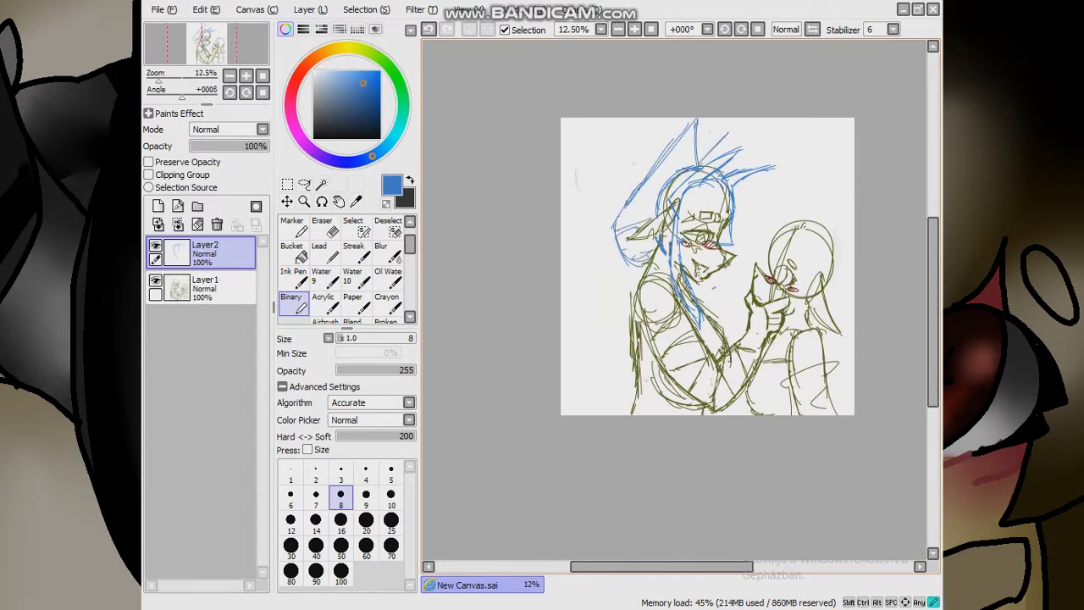
scroll(678, 305, "up", 3)
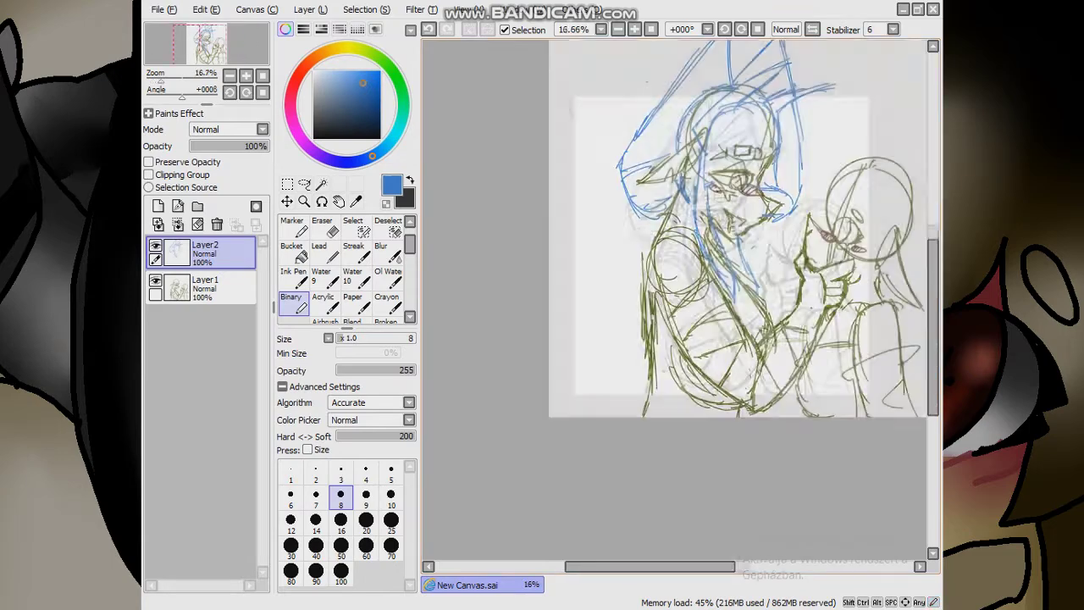
scroll(677, 305, "down", 2)
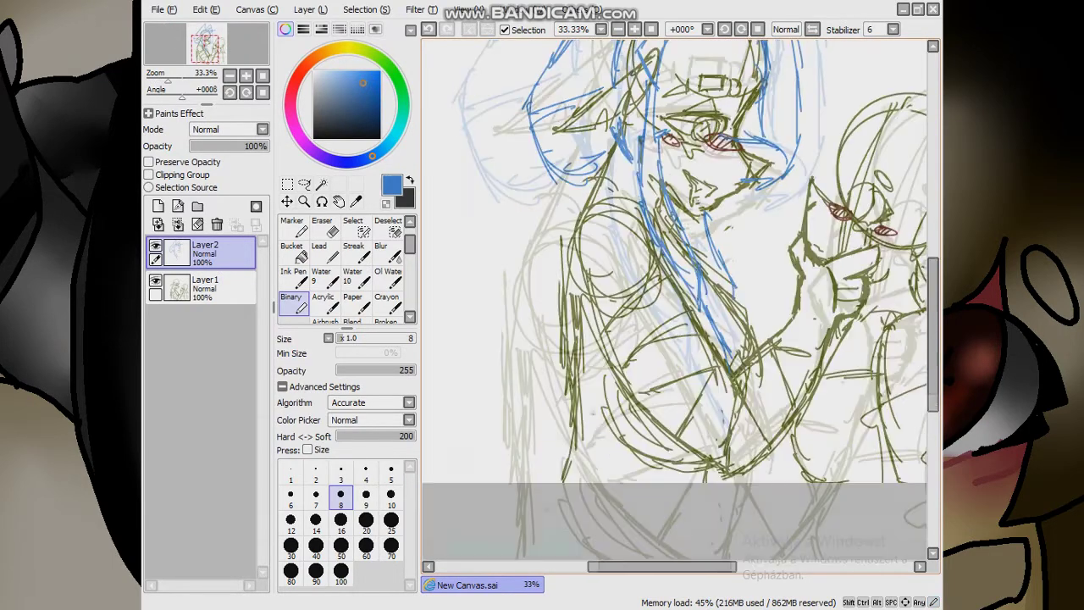
left_click_drag(608, 195, 585, 359)
scroll(677, 305, "up", 2)
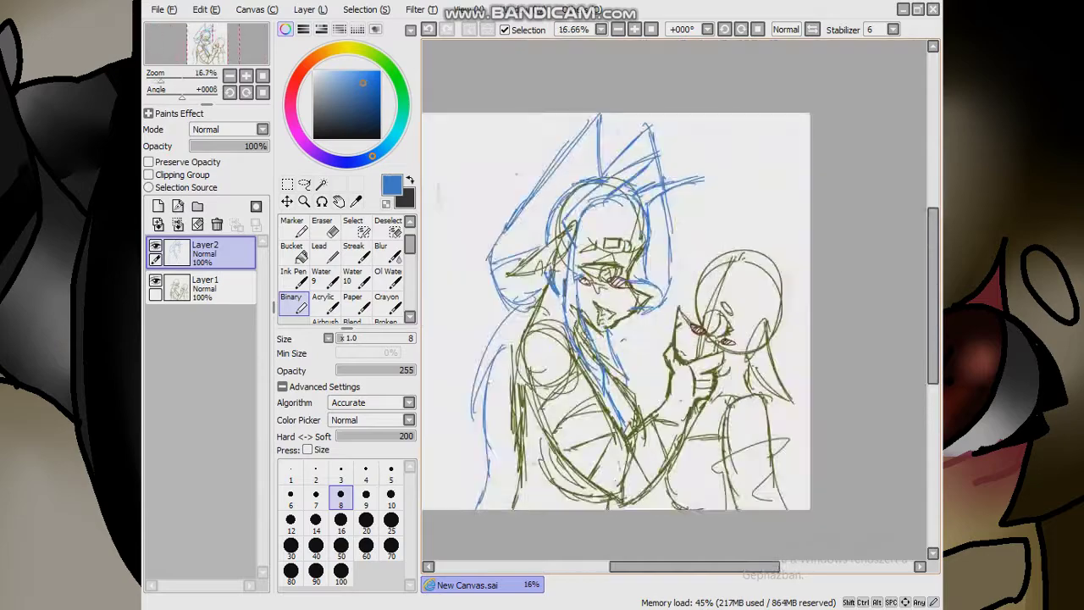
Sketch the right character's fringe in blue as curved locks falling around the eye
scroll(678, 305, "down", 3)
scroll(677, 305, "up", 4)
scroll(677, 305, "down", 5)
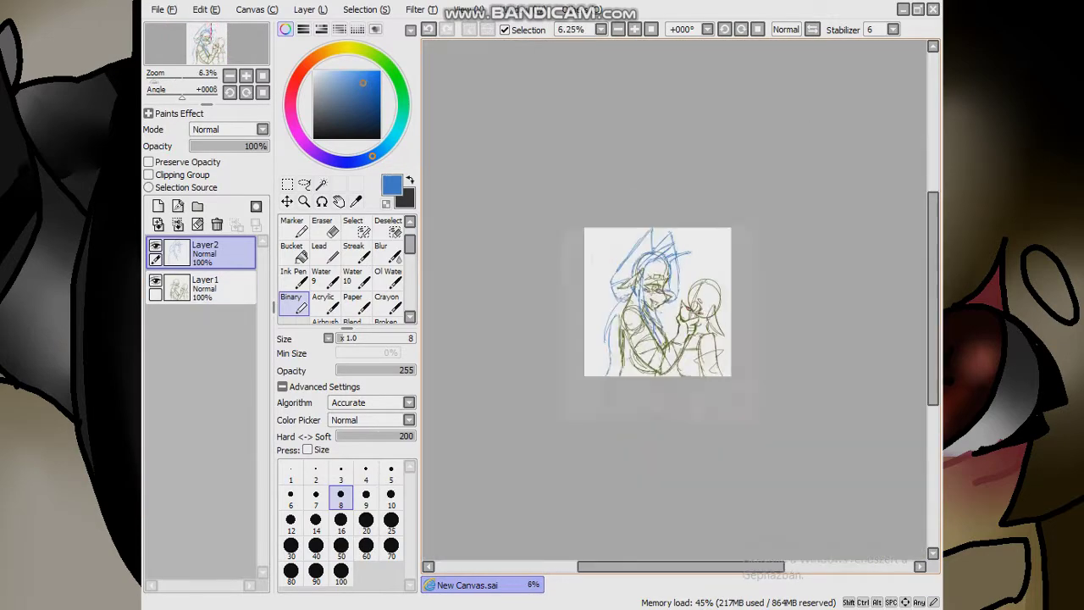
scroll(678, 305, "up", 3)
left_click_drag(643, 239, 625, 322)
left_click_drag(684, 269, 628, 317)
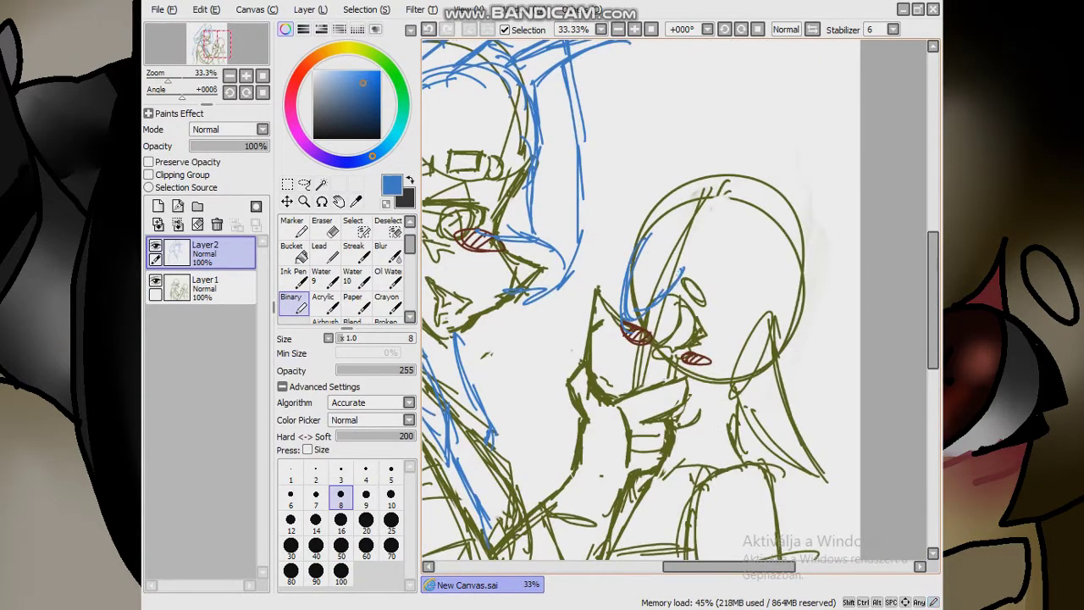
left_click_drag(713, 269, 707, 356)
left_click_drag(738, 261, 698, 363)
left_click_drag(727, 210, 746, 329)
Sketch the right head's outer hair outline in blue, with a tall strand and small loop above the crown
left_click_drag(635, 244, 613, 290)
left_click_drag(654, 209, 608, 296)
mouse_move(725, 200)
left_mouse_down()
mouse_move(613, 273)
mouse_move(725, 88)
left_mouse_up()
mouse_move(727, 119)
left_mouse_down()
mouse_move(739, 136)
mouse_move(776, 125)
left_mouse_up()
left_click_drag(685, 185, 773, 198)
left_click_drag(804, 342, 800, 391)
Sketch the right character's long front lock and back hair in blue, down to the canvas edge
key("ctrl+minus")
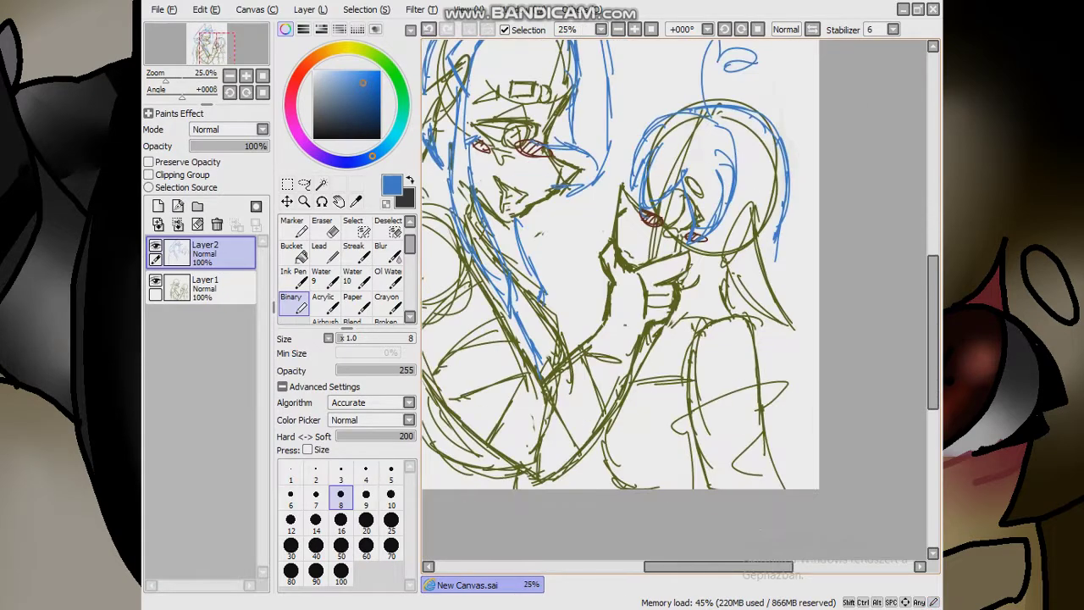
left_click_drag(701, 242, 669, 375)
left_click_drag(677, 354, 640, 430)
left_click_drag(718, 234, 708, 345)
mouse_move(715, 344)
left_mouse_down()
mouse_move(640, 457)
mouse_move(637, 488)
left_mouse_up()
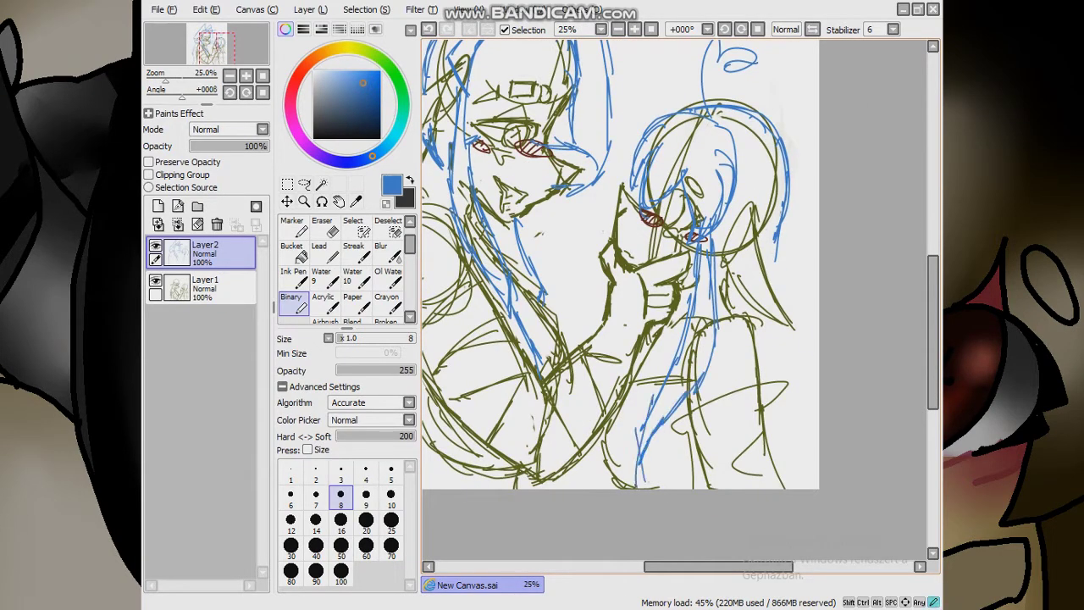
left_click_drag(788, 230, 810, 413)
left_click_drag(793, 363, 808, 488)
Pick up the olive colour, switch to Layer1 and erase the guide lines inside the right head's eye
key("ctrl+minus")
key("ctrl+plus")
key("ctrl+plus")
key("ctrl+plus")
key("ctrl+plus")
key("ctrl+plus")
key("ctrl+plus")
key("ctrl+plus")
left_click(483, 170, "alt")
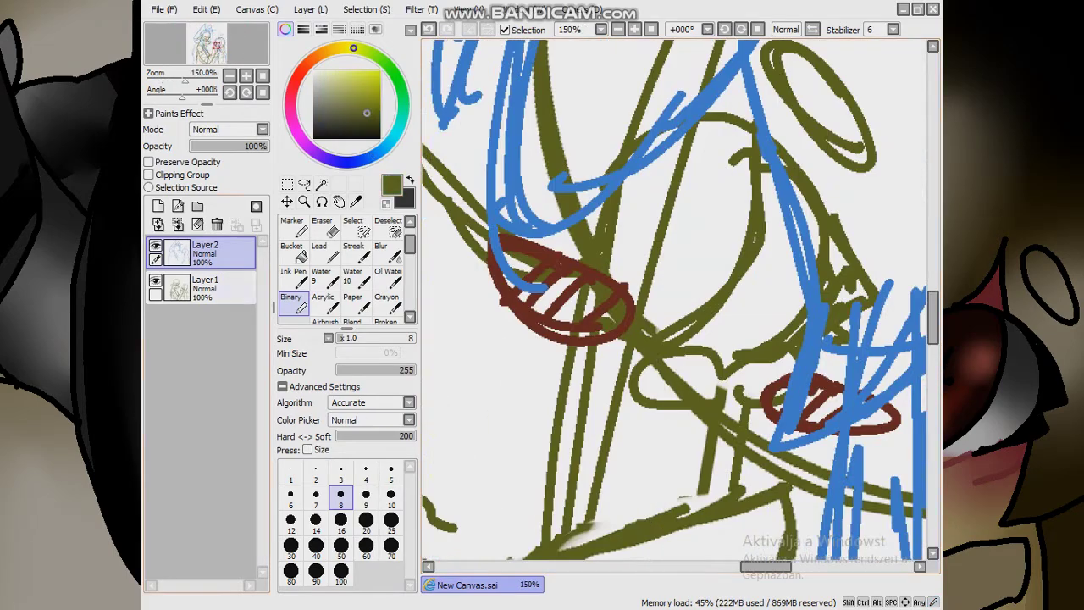
left_click(204, 288)
key("e")
left_click_drag(630, 348, 686, 159)
Mark the pupil of the right head's eye with a small olive cross
key("b")
left_click_drag(669, 222, 624, 288)
left_click_drag(669, 191, 618, 296)
Erase the iris lines inside the left head's eye and mark its pupil with a small olive cross
key("ctrl+minus")
key("ctrl+minus")
key("ctrl+minus")
key("ctrl+minus")
key("ctrl+minus")
key("ctrl+minus")
key("ctrl+plus")
key("ctrl+plus")
key("ctrl+plus")
key("ctrl+plus")
key("ctrl+plus")
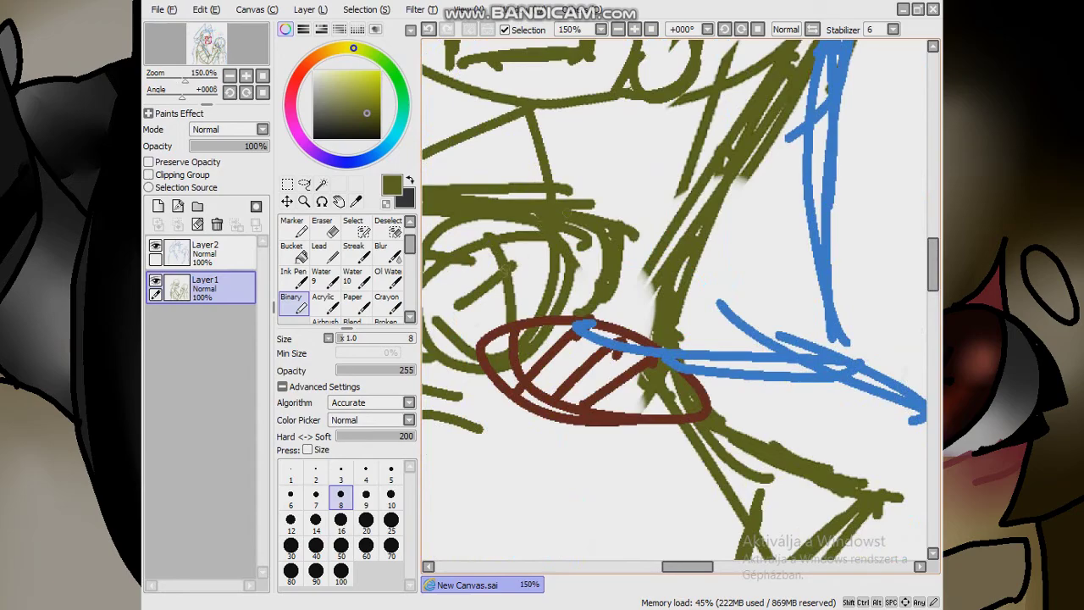
key("e")
left_click_drag(441, 246, 516, 305)
left_click_drag(508, 237, 458, 339)
key("b")
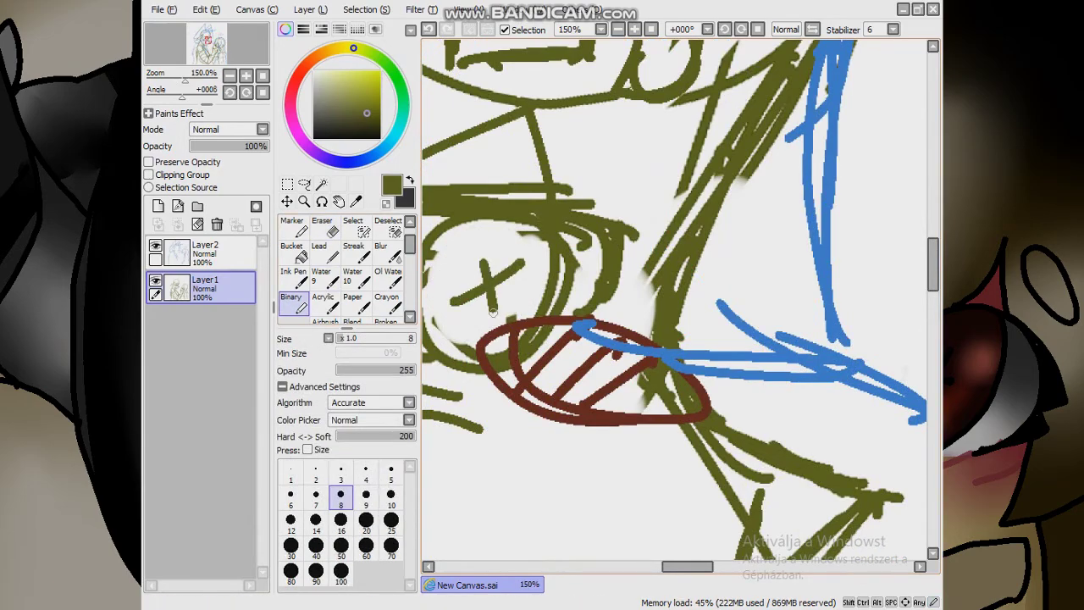
key("ctrl+minus")
key("ctrl+minus")
key("ctrl+minus")
key("ctrl+minus")
key("ctrl+minus")
key("ctrl+plus")
key("ctrl+plus")
key("ctrl+plus")
key("ctrl+plus")
key("ctrl+plus")
key("ctrl+plus")
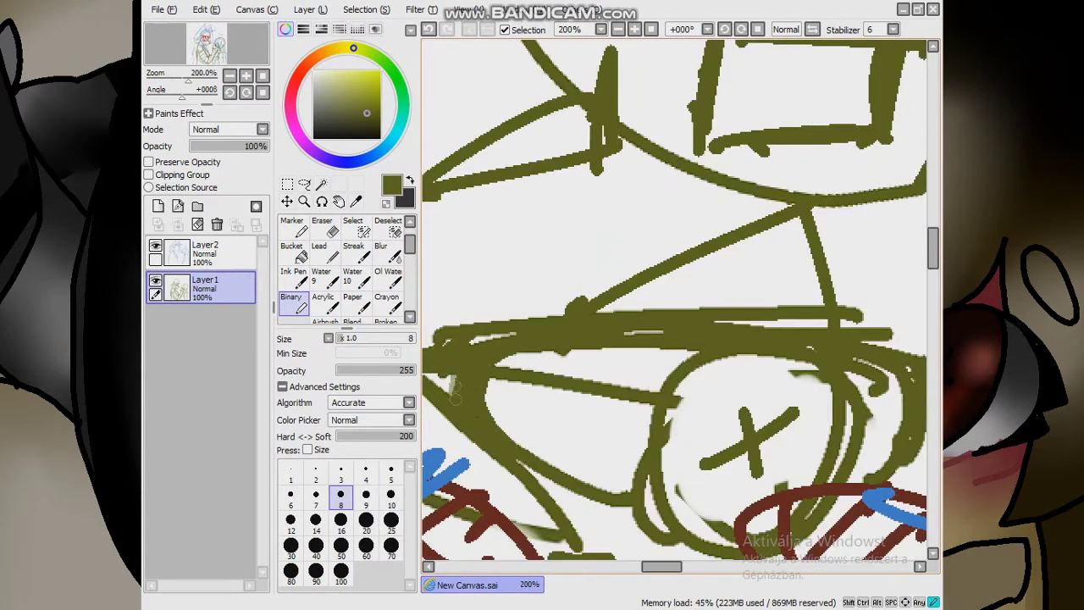
Lower Layer1's opacity to 50% and make Layer2 the active layer
key("ctrl+minus")
key("ctrl+minus")
key("ctrl+minus")
key("ctrl+minus")
key("ctrl+minus")
key("ctrl+minus")
key("ctrl+minus")
mouse_move(267, 146)
left_mouse_down()
mouse_move(229, 146)
mouse_move(269, 146)
left_mouse_up()
left_click(204, 253)
Pick up the blue, add hair strands near the right character's ear and lower Layer2's opacity to 68%
key("ctrl+plus")
key("ctrl+plus")
key("ctrl+plus")
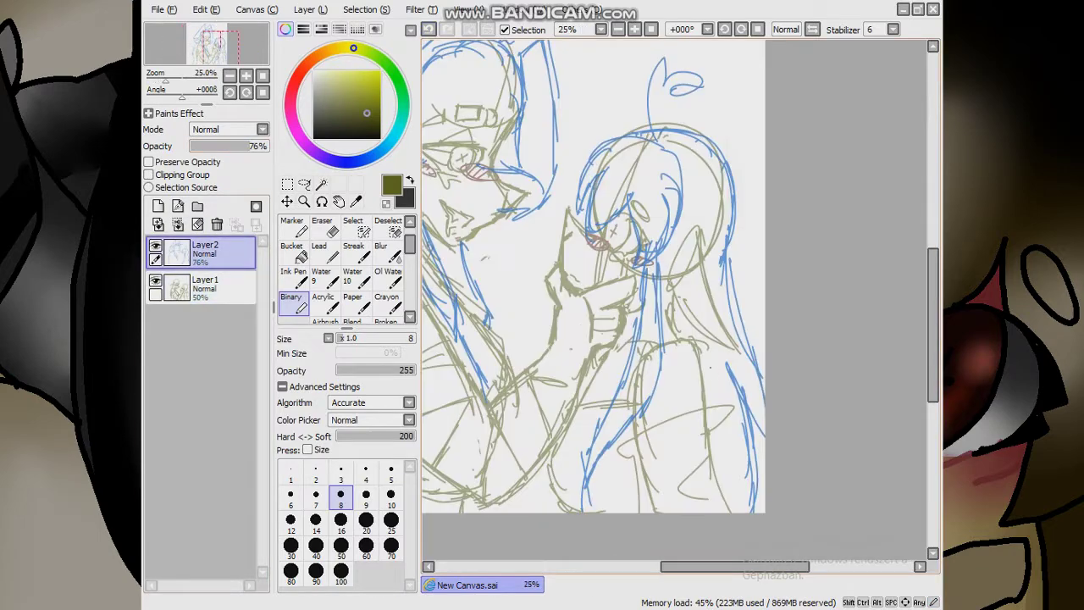
key("ctrl+plus")
key("ctrl+plus")
key("ctrl+minus")
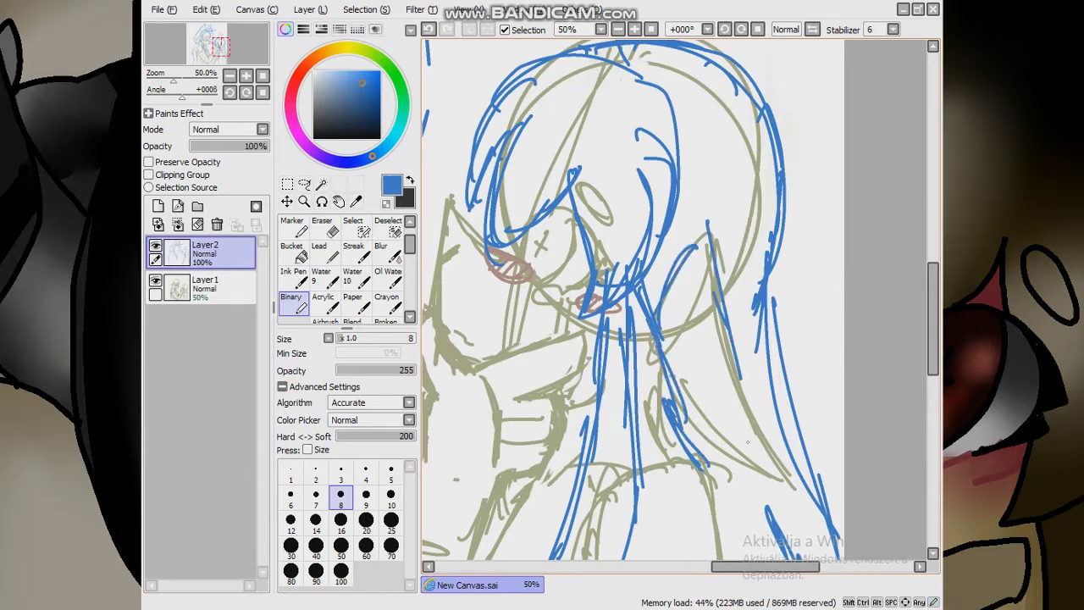
key("ctrl+minus")
key("ctrl+minus")
key("ctrl+minus")
left_click_drag(267, 146, 244, 146)
key("ctrl+minus")
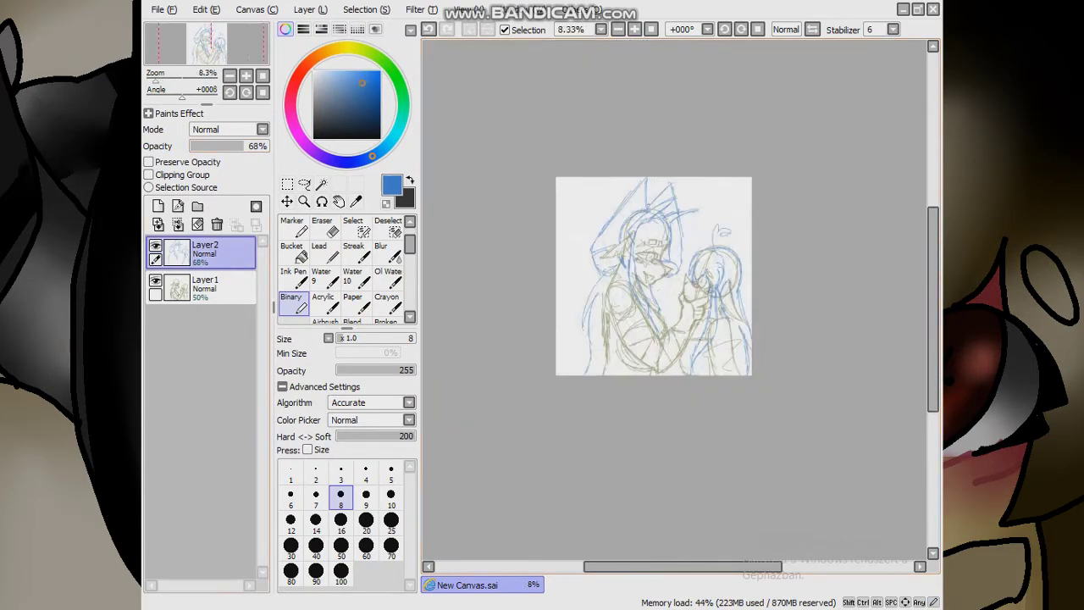
Add a new layer above Layer2 and sketch orange marks on the left character's shoulder and chest
key("ctrl+plus")
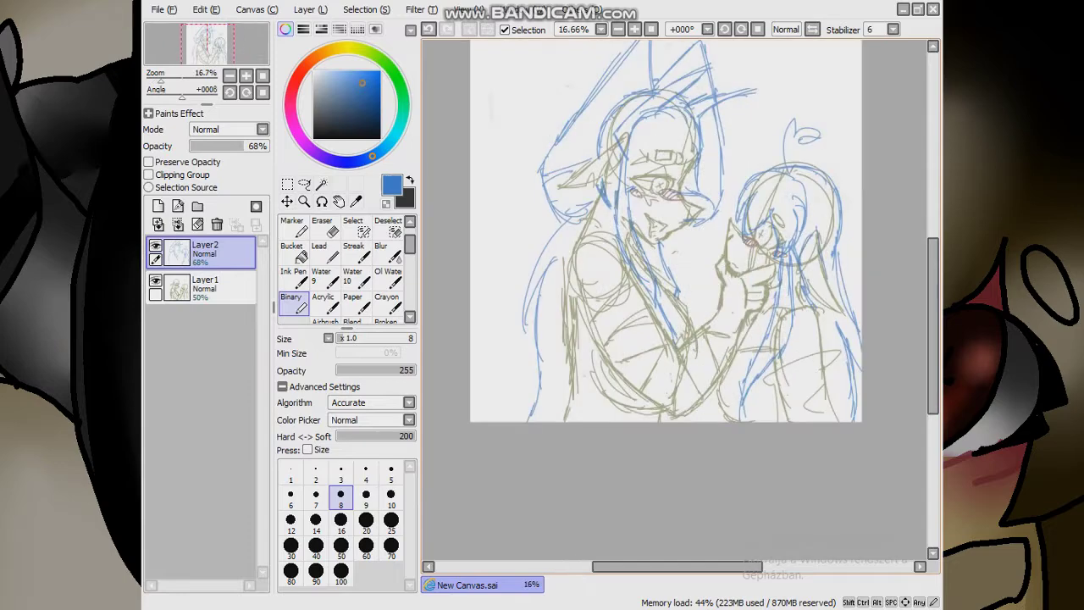
key("ctrl+shift+n")
left_click(669, 194, "alt")
key("ctrl+plus")
left_click_drag(506, 209, 543, 220)
left_click_drag(606, 309, 672, 347)
key("ctrl+minus")
Lower Layer3's opacity to 55% and add a new layer above it
left_click_drag(267, 145, 232, 145)
left_click(177, 206)
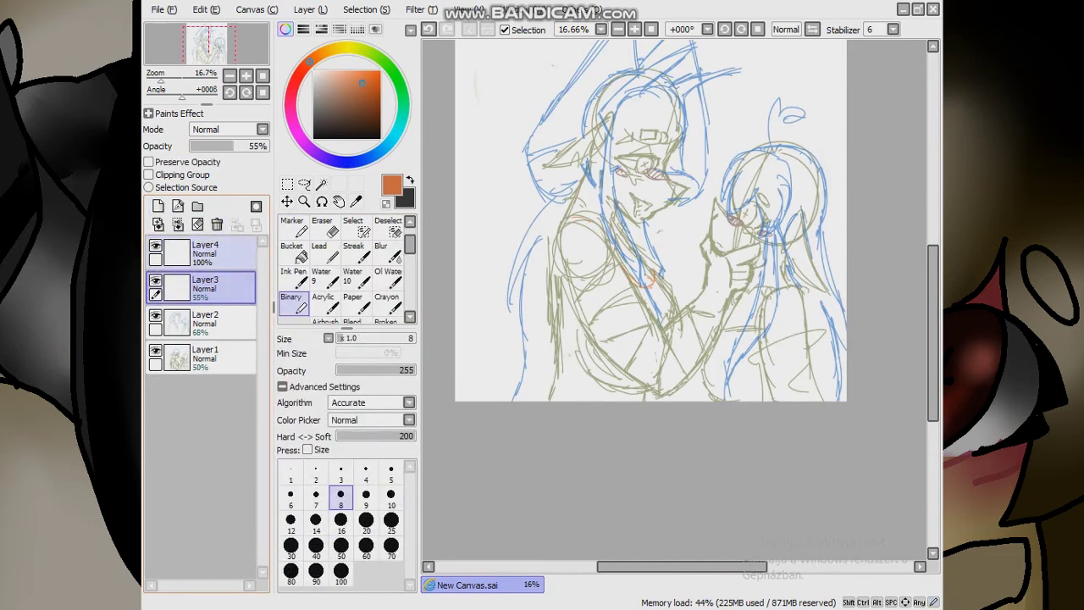
key("ctrl+plus")
key("ctrl+plus")
key("ctrl+plus")
mouse_move(618, 349)
left_mouse_down()
mouse_move(556, 297)
mouse_move(682, 262)
mouse_move(764, 272)
mouse_move(779, 346)
left_mouse_up()
key("ctrl+z")
mouse_move(702, 261)
left_mouse_down()
mouse_move(654, 336)
mouse_move(754, 272)
left_mouse_up()
left_click_drag(688, 302, 738, 340)
left_click_drag(712, 297, 722, 351)
key("ctrl+minus")
key("ctrl+z")
key("ctrl+z")
key("ctrl+z")
key("ctrl+z")
Ink the left character's eye in black on Layer4 with a thick upper lid, round iris and cross pupil
key("ctrl+plus")
key("ctrl+plus")
mouse_move(623, 433)
left_mouse_down()
mouse_move(669, 262)
mouse_move(610, 428)
left_mouse_up()
mouse_move(614, 373)
left_mouse_down()
mouse_move(690, 327)
mouse_move(665, 385)
left_mouse_up()
key("ctrl+minus")
mouse_move(449, 271)
left_mouse_down()
mouse_move(639, 262)
mouse_move(692, 275)
mouse_move(700, 281)
mouse_move(678, 332)
mouse_move(709, 338)
left_mouse_up()
key("ctrl+minus")
key("ctrl+minus")
key("ctrl+minus")
key("ctrl+plus")
key("ctrl+plus")
key("ctrl+plus")
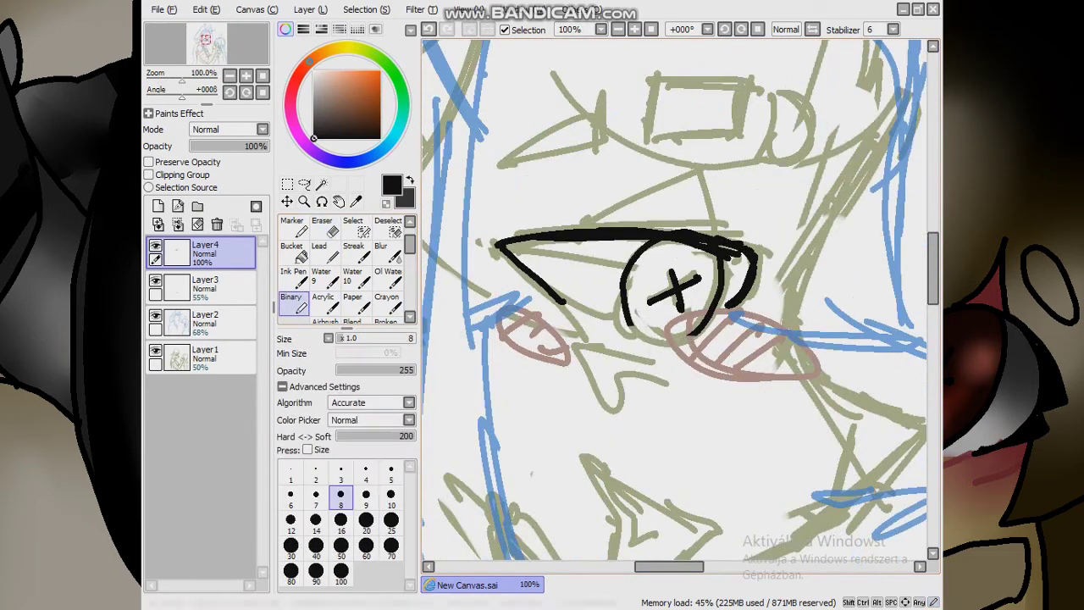
Ink the left character's triangular nose and the pointed crease above the eye in black
left_click_drag(585, 343, 652, 346)
mouse_move(574, 229)
left_mouse_down()
mouse_move(700, 188)
mouse_move(701, 237)
left_mouse_up()
key("ctrl+minus")
key("ctrl+minus")
key("ctrl+minus")
key("ctrl+plus")
key("ctrl+plus")
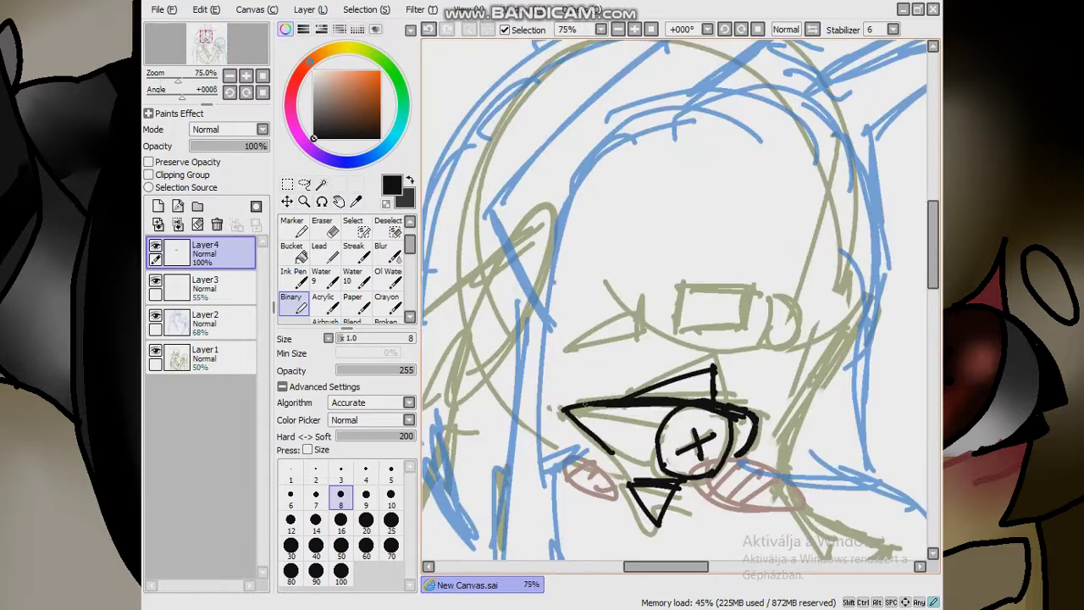
Ink the left character's brow marks as a tapered wedge, a rectangle and a small drop shape
left_click_drag(636, 346, 639, 364)
mouse_move(659, 342)
left_mouse_down()
mouse_move(661, 359)
mouse_move(710, 338)
left_mouse_up()
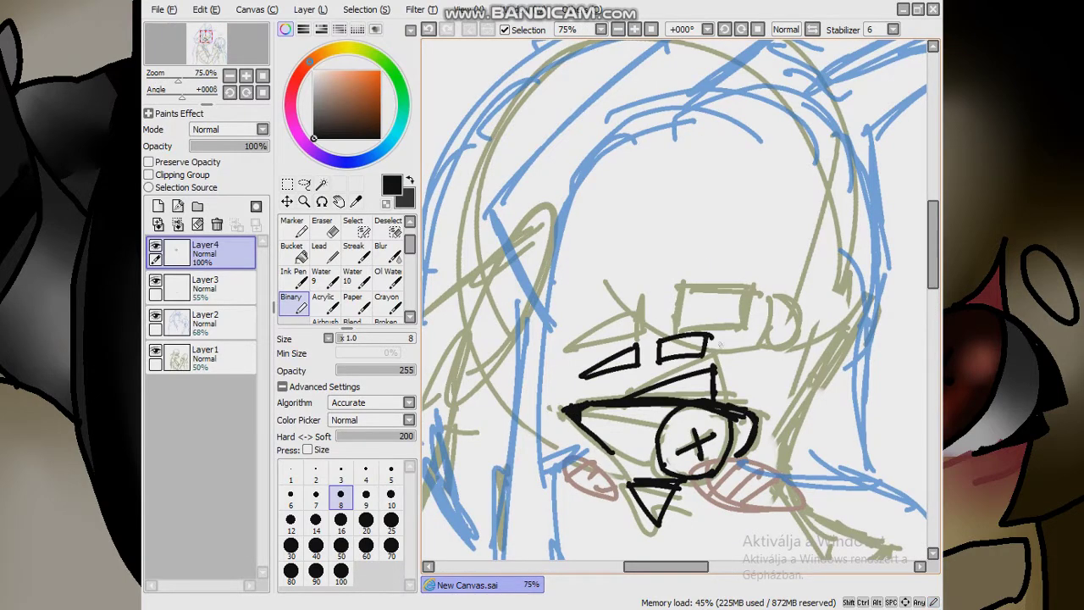
key("ctrl+minus")
key("ctrl+minus")
key("ctrl+minus")
key("ctrl+minus")
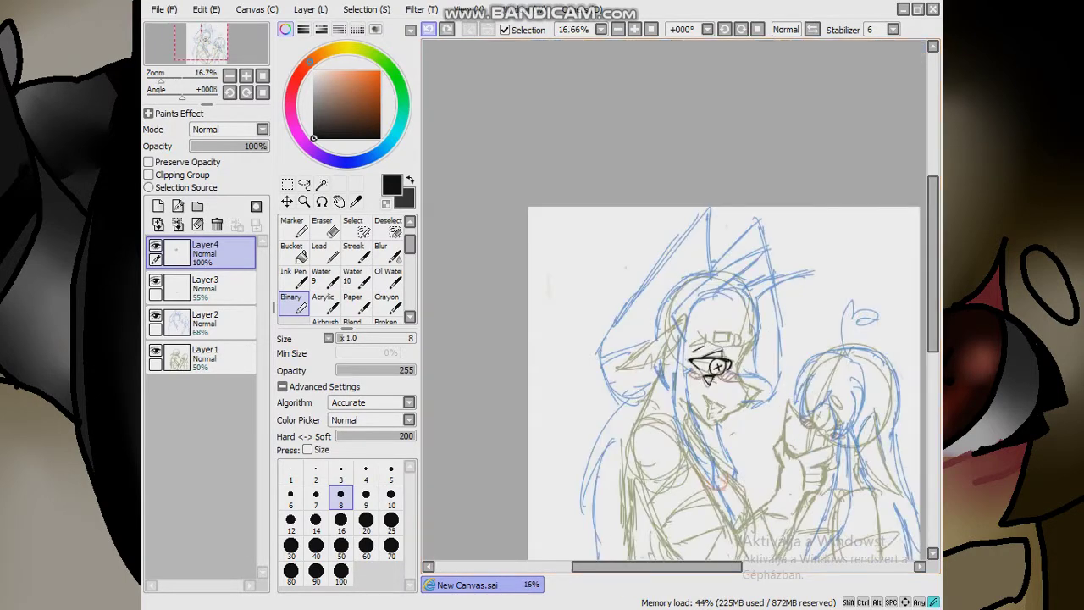
key("ctrl+plus")
key("ctrl+plus")
key("ctrl+plus")
key("ctrl+plus")
mouse_move(573, 299)
left_mouse_down()
mouse_move(505, 347)
mouse_move(571, 305)
mouse_move(658, 277)
left_mouse_up()
mouse_move(617, 303)
left_mouse_down()
mouse_move(673, 304)
mouse_move(676, 279)
mouse_move(706, 280)
left_mouse_up()
scroll(678, 305, "down", 3)
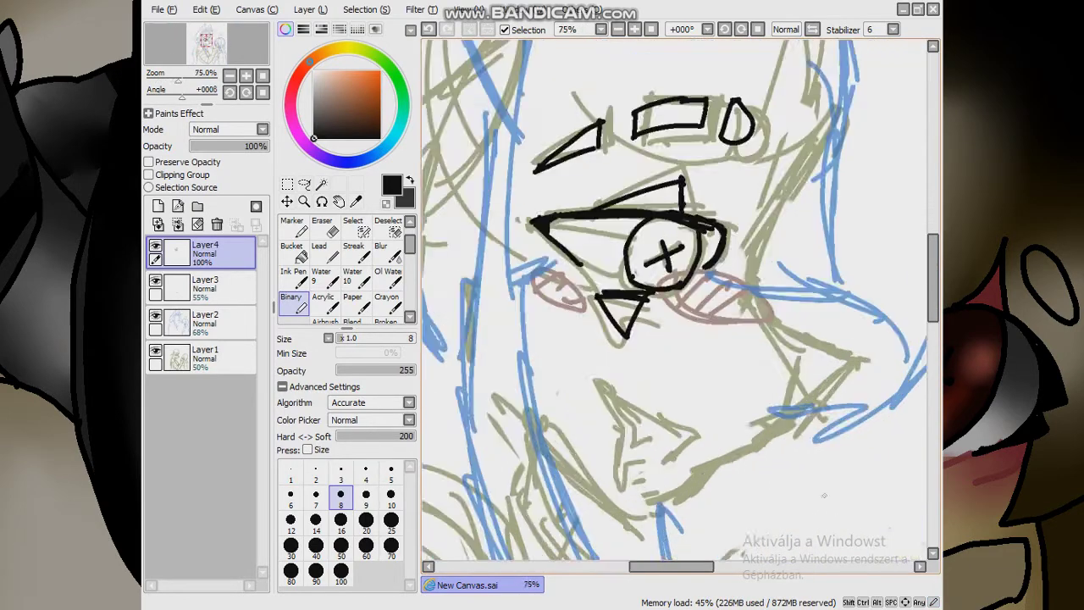
Ink the rounded fringe outline over the left head, running down both sides of the face to cheek level
key("ctrl+minus")
mouse_move(764, 93)
left_mouse_down()
mouse_move(631, 173)
mouse_move(617, 373)
left_mouse_up()
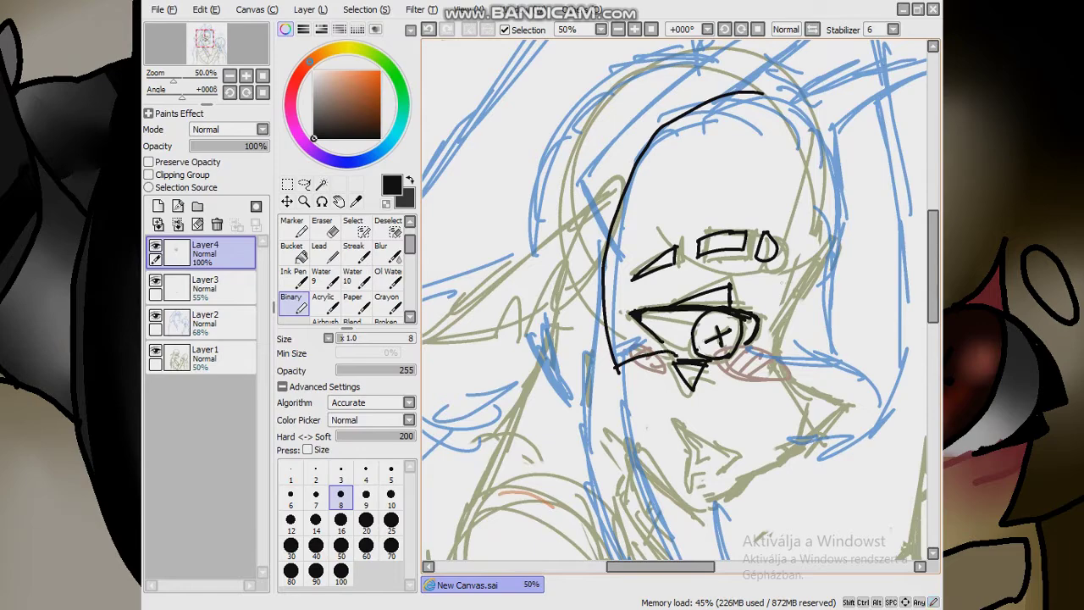
scroll(678, 305, "down", 3)
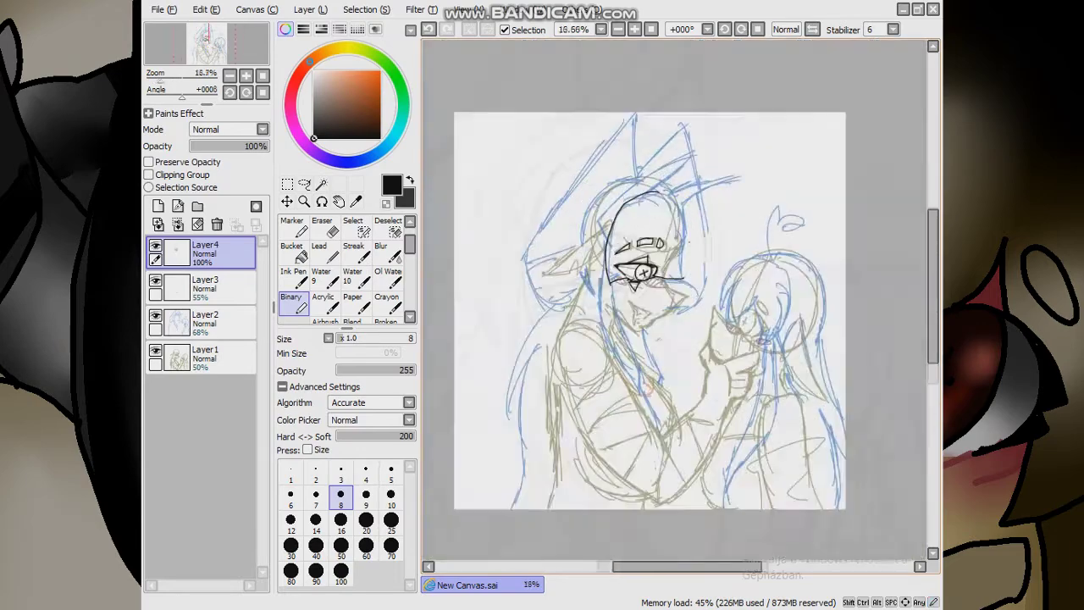
scroll(677, 305, "up", 3)
mouse_move(686, 144)
left_mouse_down()
mouse_move(737, 198)
mouse_move(733, 339)
left_mouse_up()
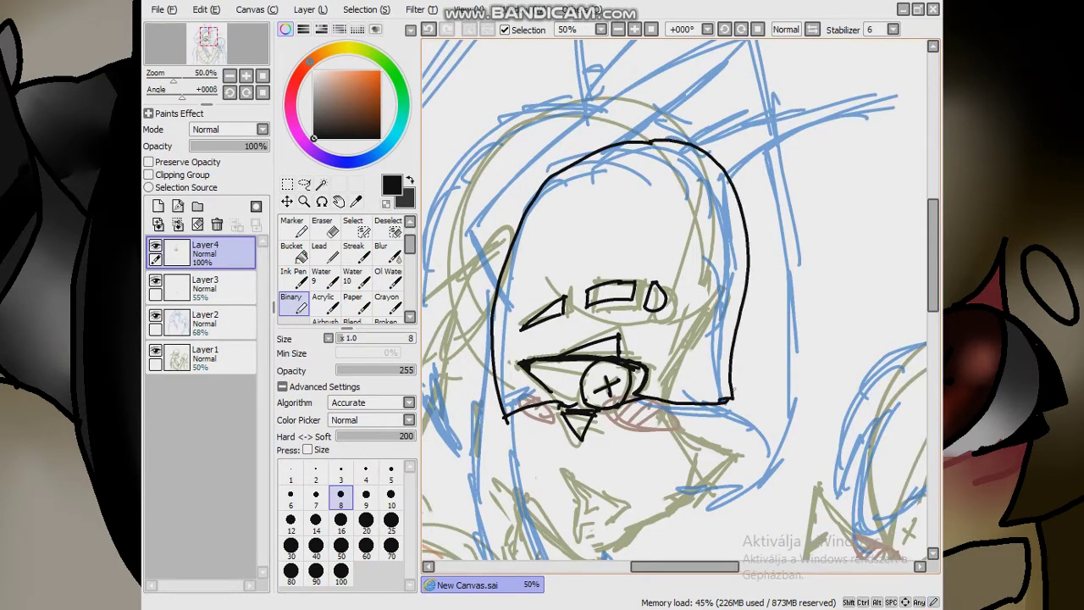
scroll(677, 305, "down", 3)
Ink the left character's pointed muzzle and the jaw line running back under the chin
scroll(677, 305, "up", 4)
left_click_drag(762, 267, 857, 314)
mouse_move(857, 313)
left_mouse_down()
mouse_move(843, 343)
mouse_move(674, 455)
left_mouse_up()
key("ctrl+z")
left_click_drag(855, 314, 640, 476)
left_click_drag(538, 391, 608, 471)
key("ctrl+z")
mouse_move(537, 392)
left_mouse_down()
mouse_move(572, 431)
mouse_move(645, 474)
left_mouse_up()
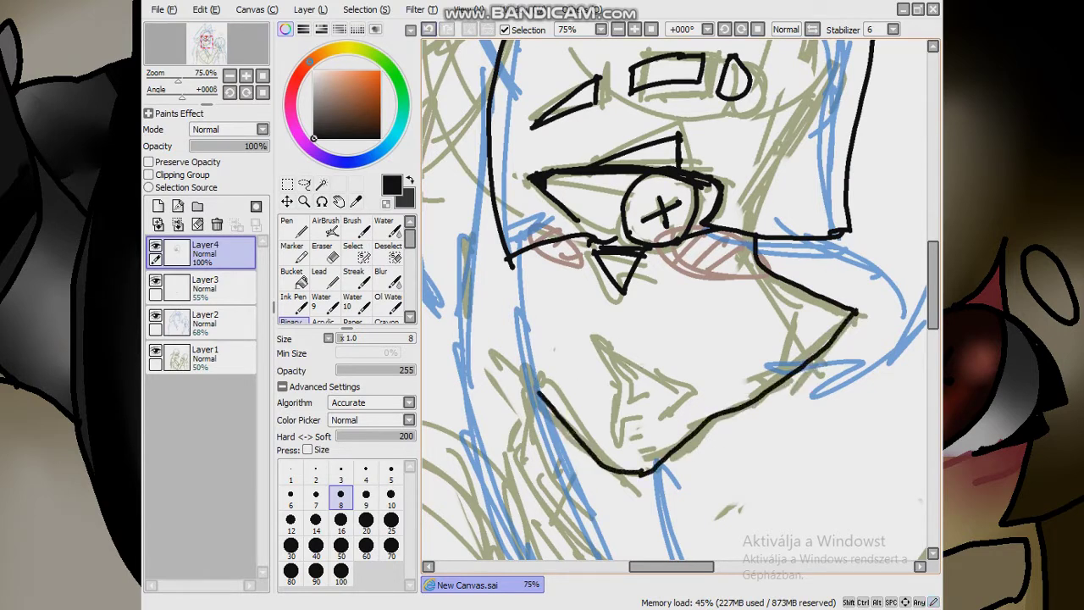
Ink the left character's open mouth over the olive sketch
mouse_move(660, 417)
left_mouse_down()
mouse_move(693, 388)
mouse_move(612, 395)
mouse_move(619, 448)
left_mouse_up()
mouse_move(591, 348)
left_mouse_down()
mouse_move(615, 398)
mouse_move(655, 406)
left_mouse_up()
scroll(718, 294, "down", 4)
scroll(796, 282, "up", 4)
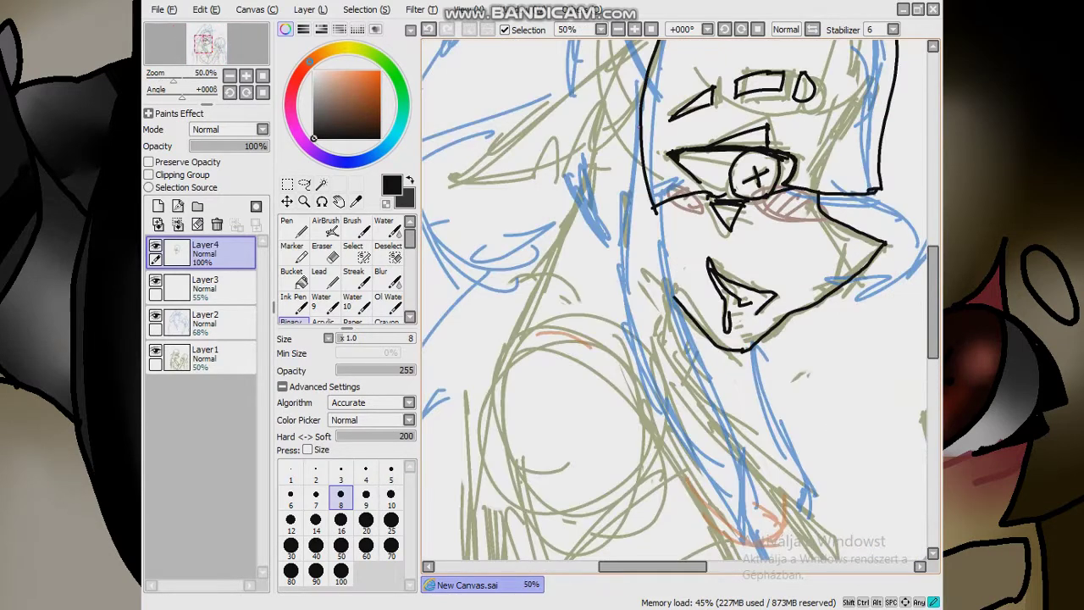
Ink the long hair strand falling from the left character's temple down to a point on the chest
left_click_drag(642, 127, 767, 559)
left_click_drag(655, 214, 767, 559)
scroll(733, 419, "down", 4)
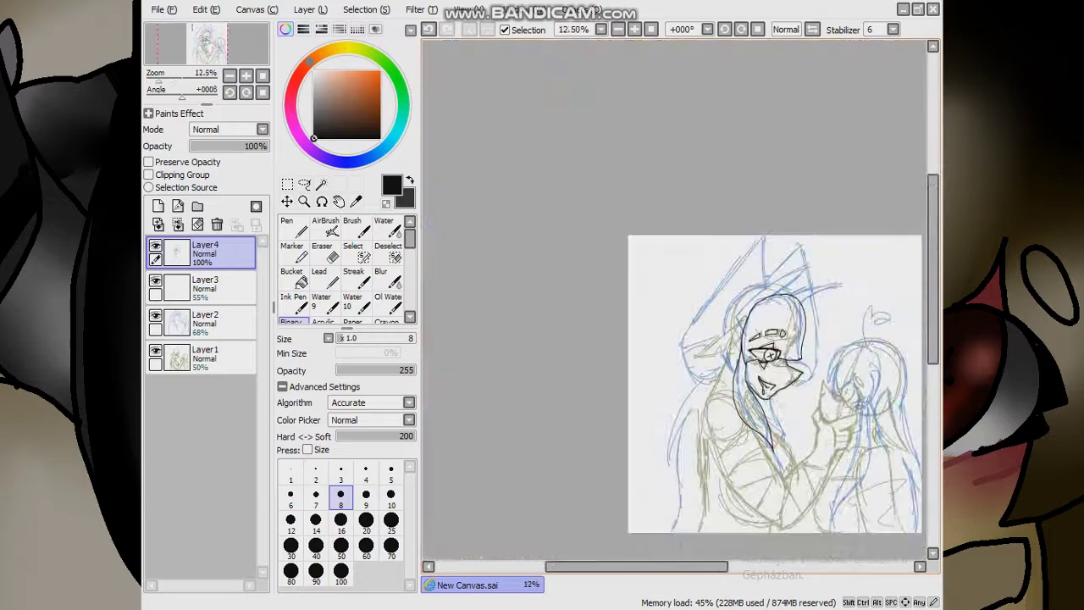
Ink two small scale-like shapes along the left character's jaw and one on the far cheek
scroll(720, 402, "up", 6)
mouse_move(676, 236)
left_mouse_down()
mouse_move(724, 202)
mouse_move(734, 271)
mouse_move(711, 279)
mouse_move(756, 269)
mouse_move(744, 357)
left_mouse_up()
left_click_drag(760, 295, 721, 337)
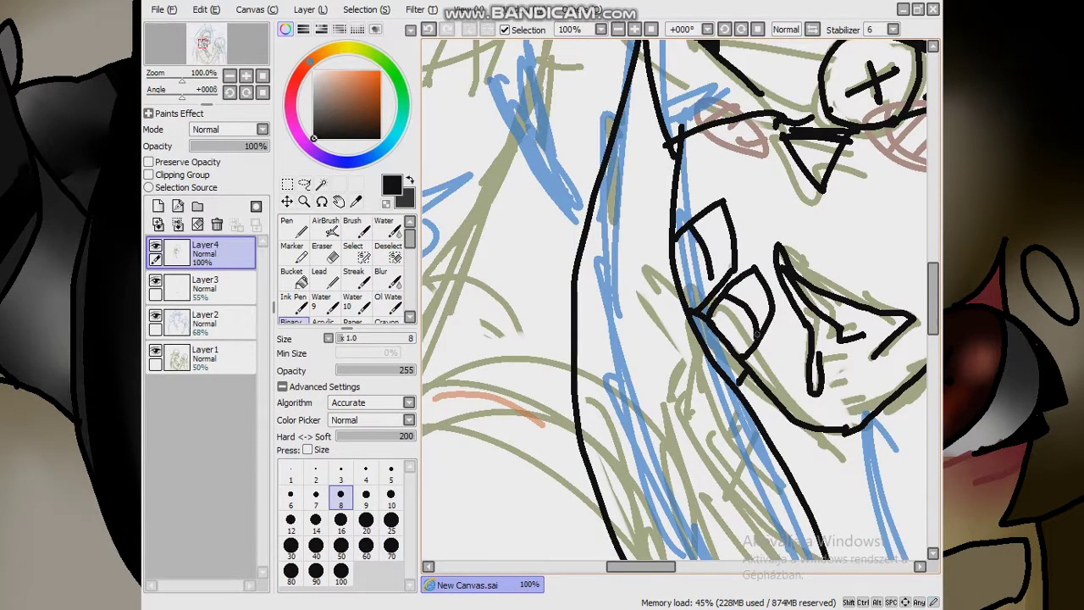
scroll(675, 303, "down", 1)
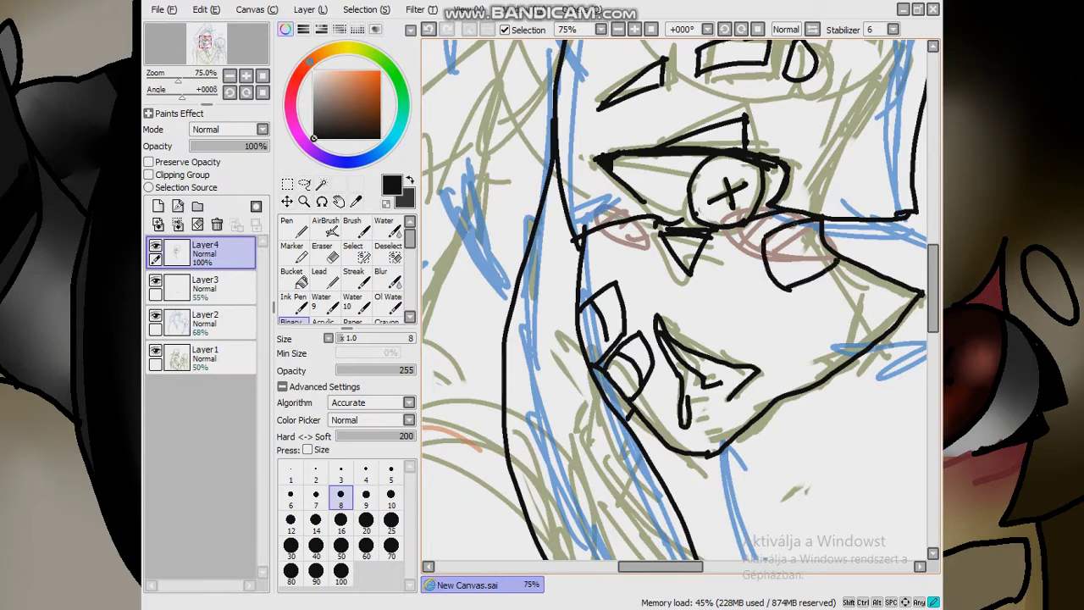
Ink the left character's long pointed ear with a jagged notch in its lower edge
scroll(677, 301, "down", 5)
scroll(695, 235, "up", 4)
mouse_move(777, 266)
left_mouse_down()
mouse_move(669, 383)
mouse_move(752, 373)
left_mouse_up()
scroll(666, 321, "down", 2)
scroll(666, 320, "up", 4)
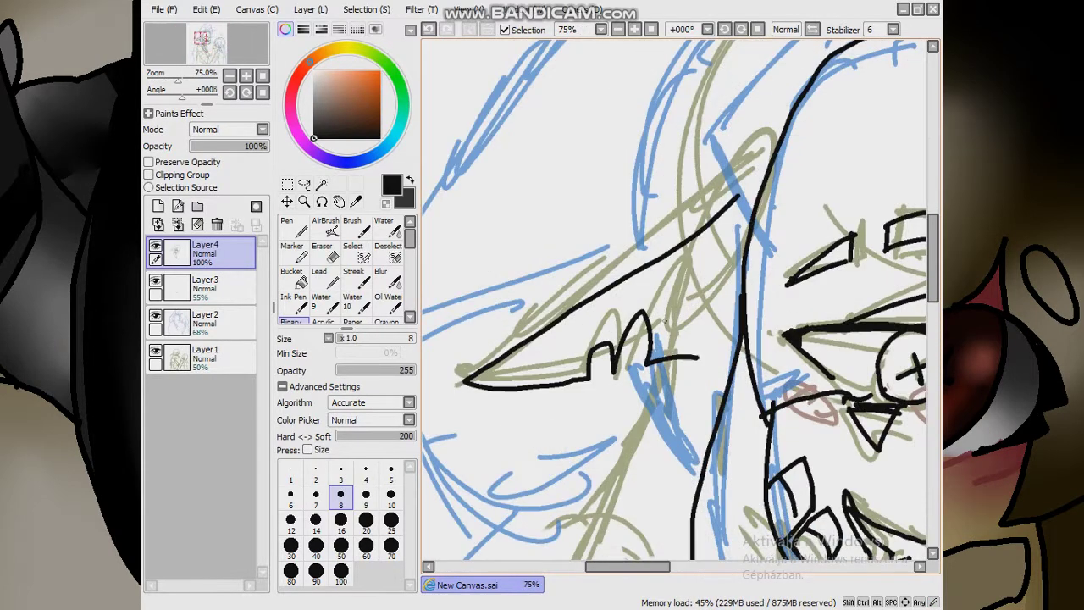
scroll(724, 347, "down", 5)
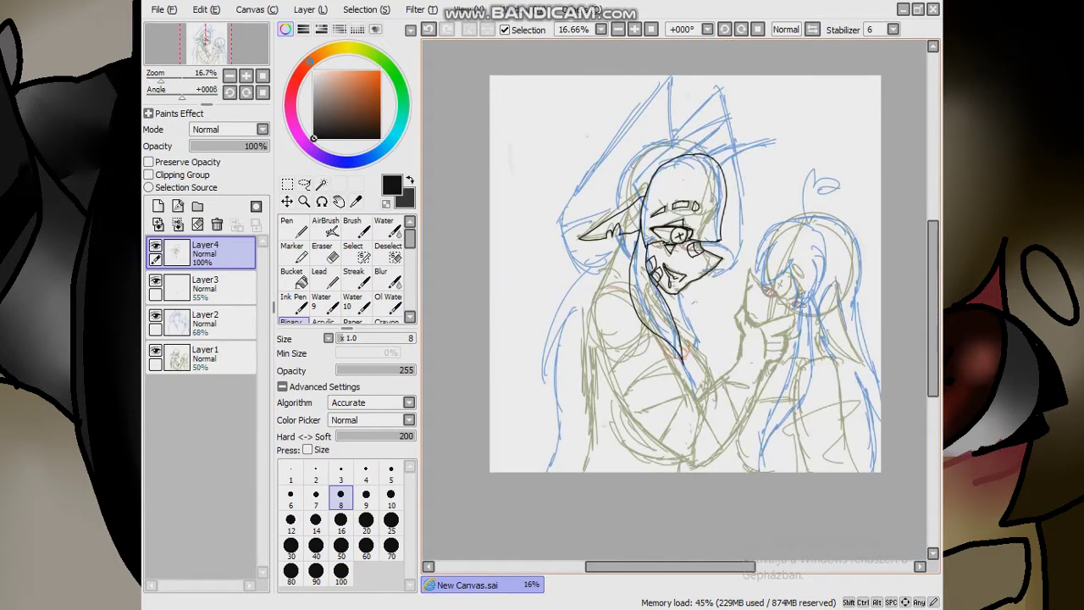
Ink the first long pointed horn sweeping forward over the top of the left head
scroll(724, 98, "up", 3)
scroll(678, 305, "down", 1)
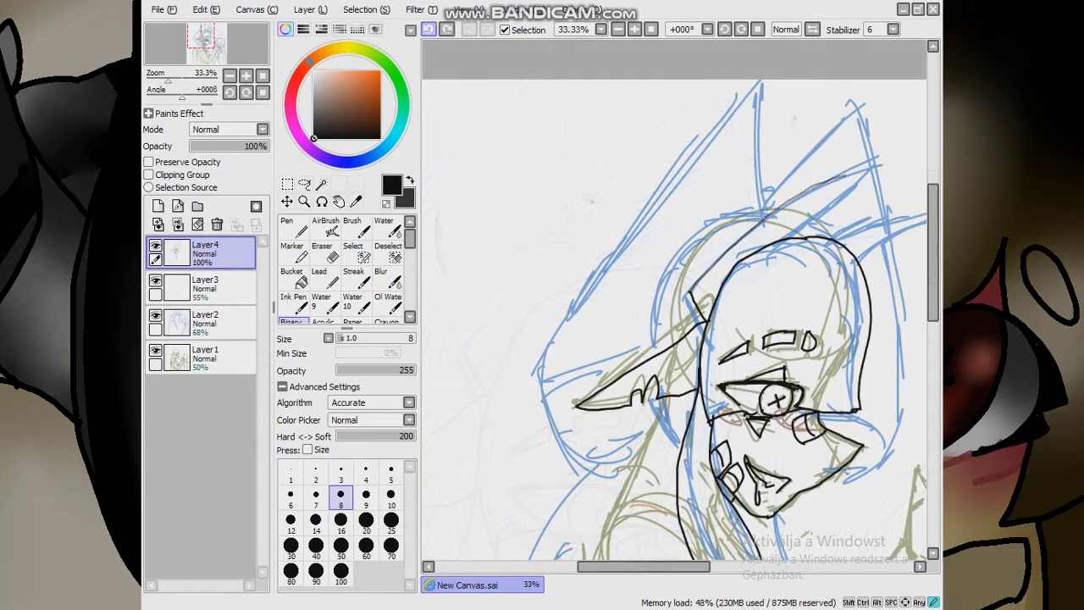
scroll(678, 305, "down", 2)
scroll(678, 305, "up", 3)
left_click_drag(542, 301, 661, 239)
key("ctrl+z")
key("ctrl+z")
mouse_move(447, 378)
left_mouse_down()
mouse_move(722, 212)
mouse_move(610, 251)
mouse_move(703, 204)
mouse_move(589, 292)
left_mouse_up()
key("ctrl+z")
Ink the second pointed horn at the front of the left head, comparing versions with undo and redo
left_click_drag(659, 291, 839, 242)
key("ctrl+z")
mouse_move(659, 291)
left_mouse_down()
mouse_move(710, 264)
mouse_move(840, 229)
mouse_move(738, 276)
left_mouse_up()
key("ctrl+z")
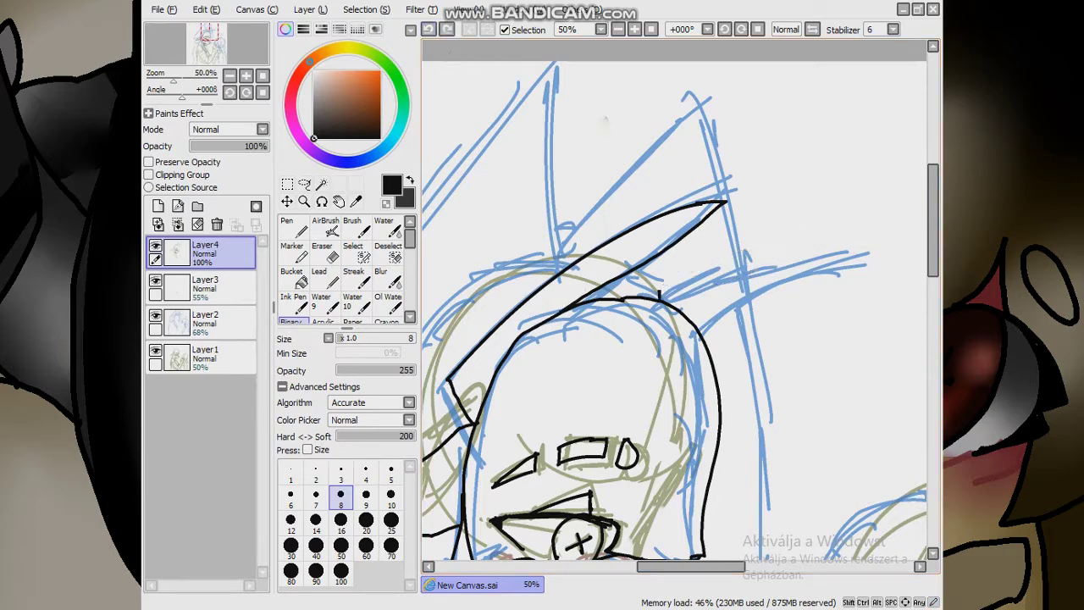
key("ctrl+y")
scroll(677, 305, "up", 2)
key("ctrl+z")
key("ctrl+y")
scroll(677, 305, "down", 3)
key("ctrl+z")
key("ctrl+y")
scroll(678, 305, "down", 3)
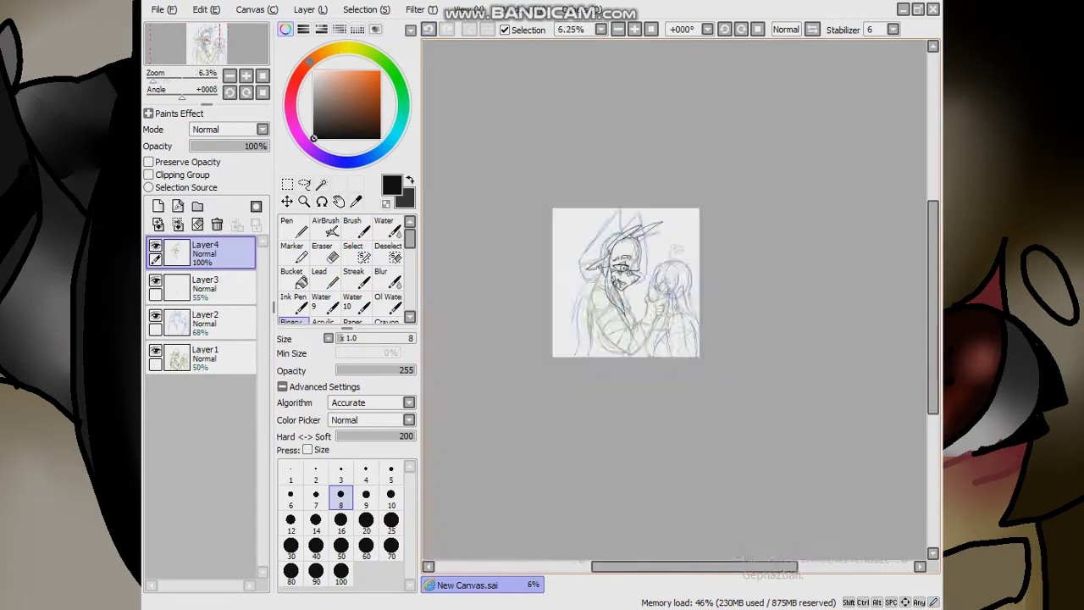
scroll(677, 305, "up", 2)
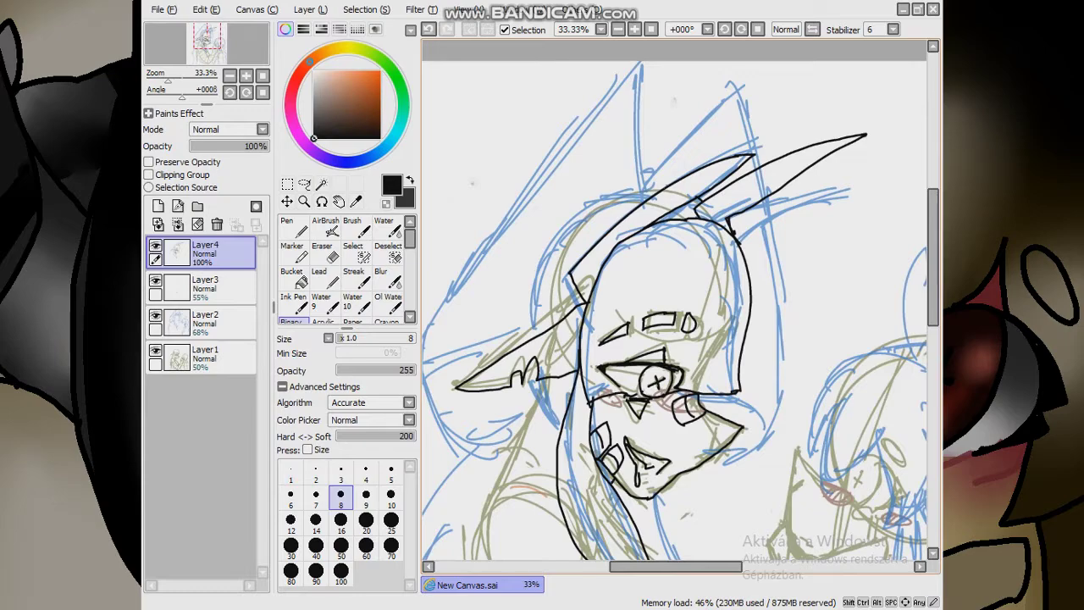
Ink the curved back of the left head from the horn's base down to the ear
key("ctrl+z")
mouse_move(613, 193)
left_mouse_down()
mouse_move(568, 222)
mouse_move(527, 330)
left_mouse_up()
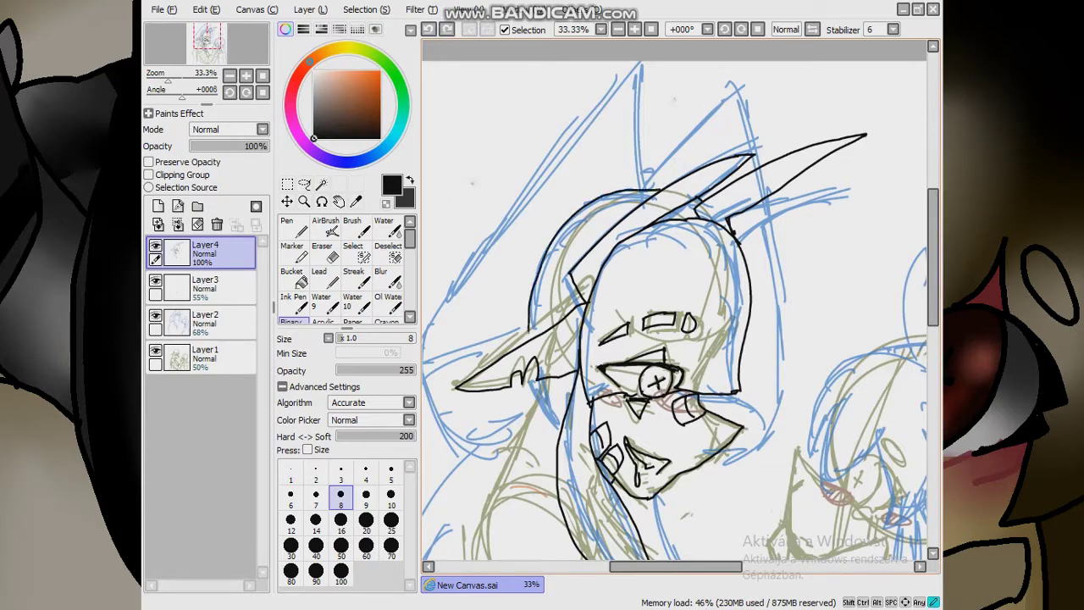
scroll(753, 237, "up", 4)
scroll(618, 360, "down", 2)
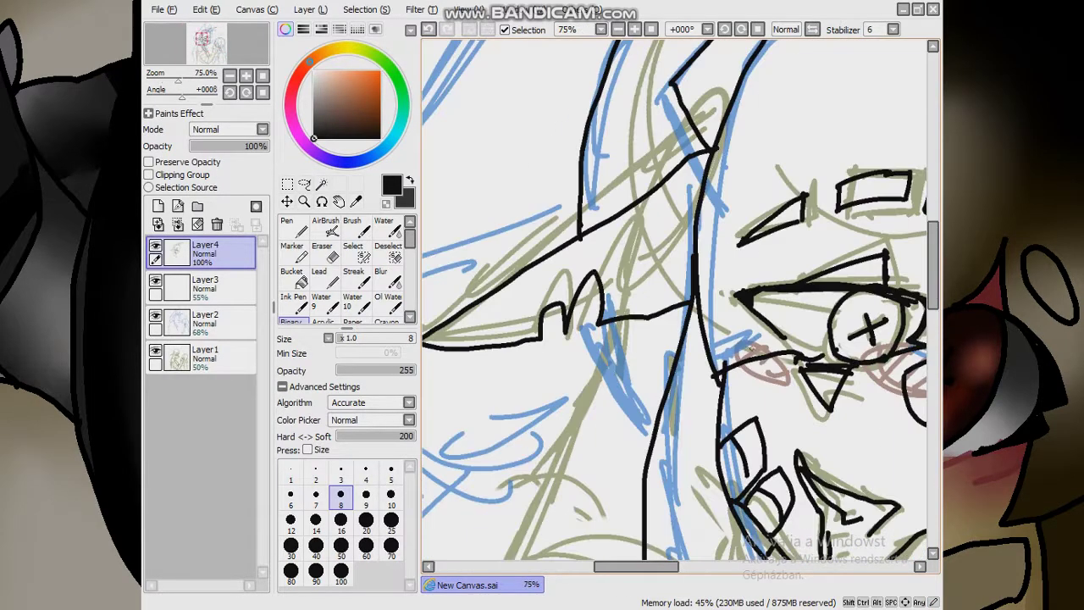
Ink the hair and neck lines below the left character's ear down towards the shoulder
left_click_drag(583, 283, 658, 427)
scroll(678, 305, "down", 5)
scroll(678, 305, "up", 3)
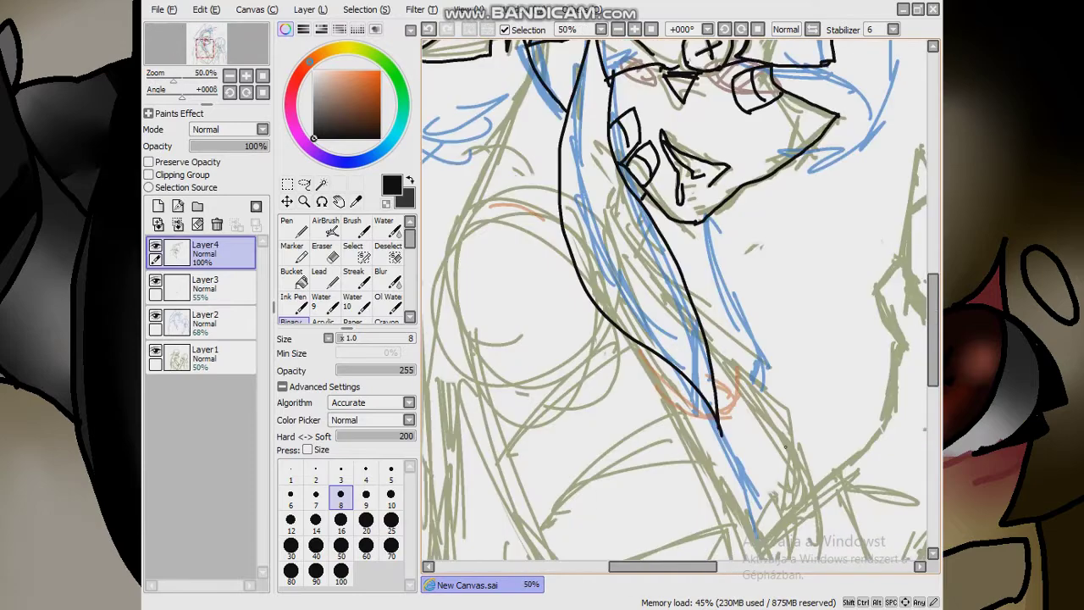
scroll(678, 305, "down", 3)
scroll(678, 304, "up", 1)
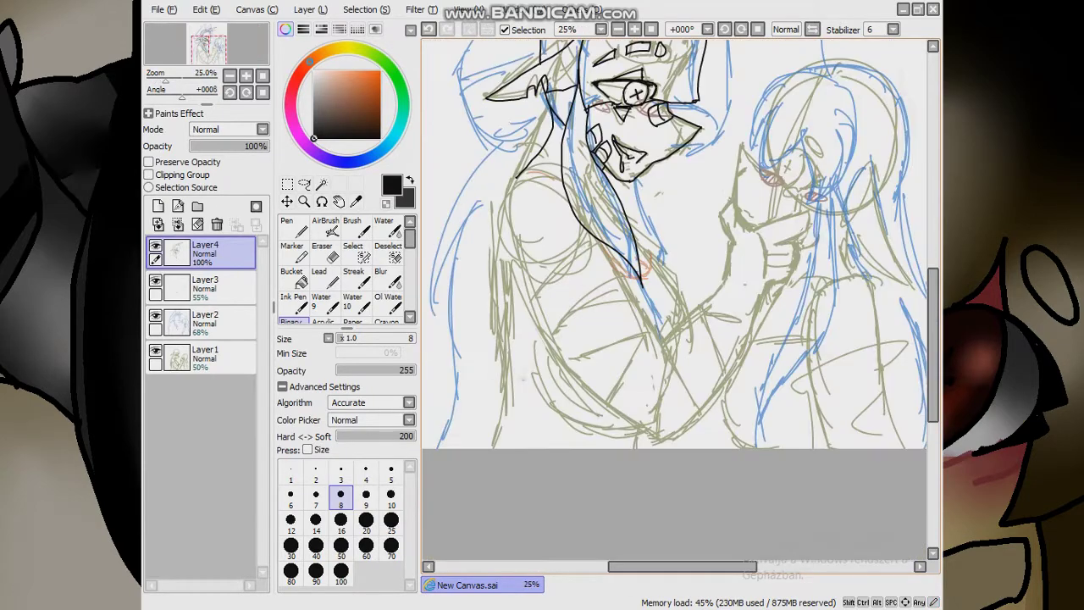
Ink the left character's shoulder, upper arm down to the elbow and the side of the body
left_click_drag(561, 347, 598, 396)
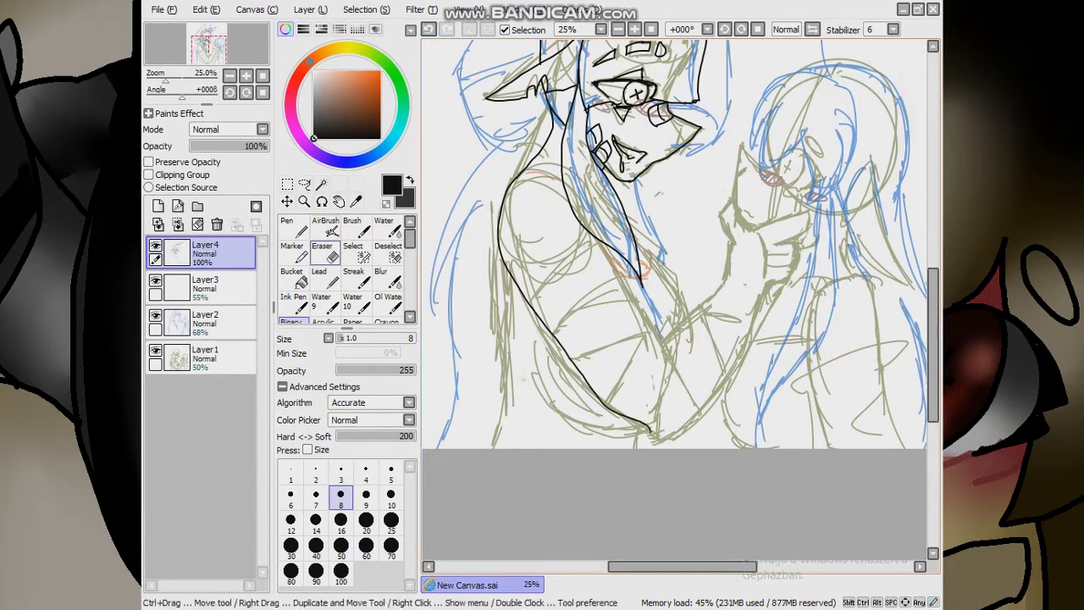
left_click(322, 252)
left_click(292, 322)
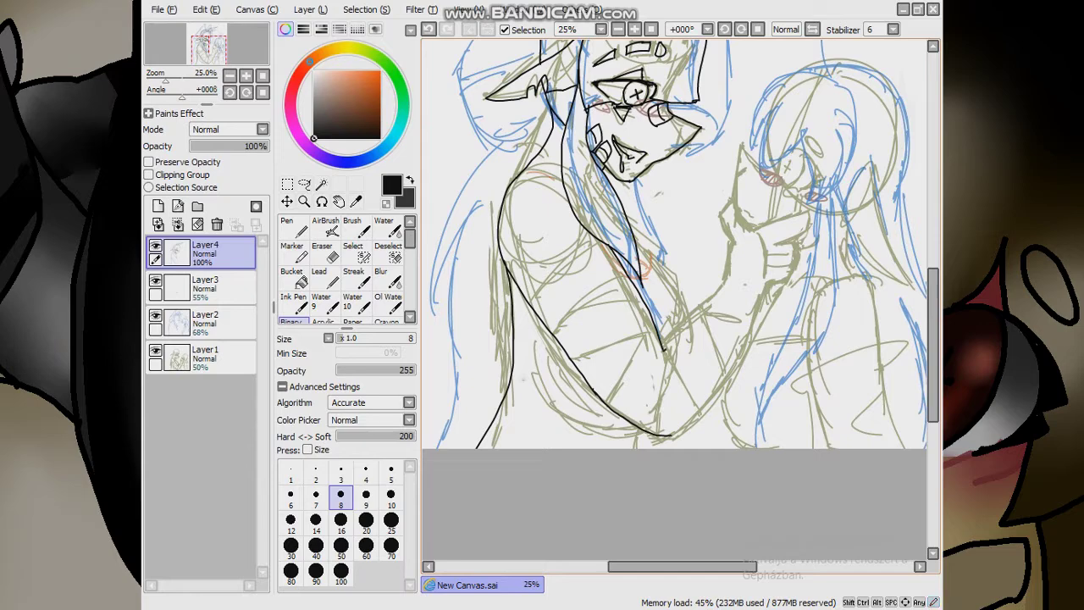
Clean up and ink both edges of the left character's forearm from the elbow to the wrist
key("e")
left_click_drag(724, 288, 678, 321)
key("e")
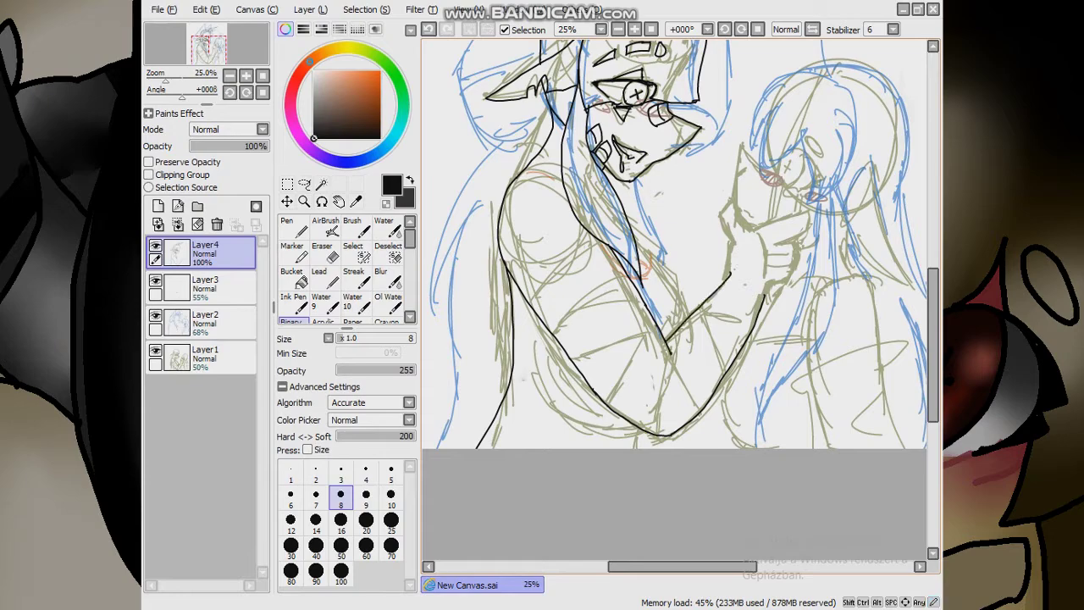
Ink the left character's hand with its wrist, extended finger, curled fingers and finger divisions
scroll(802, 205, "up", 2)
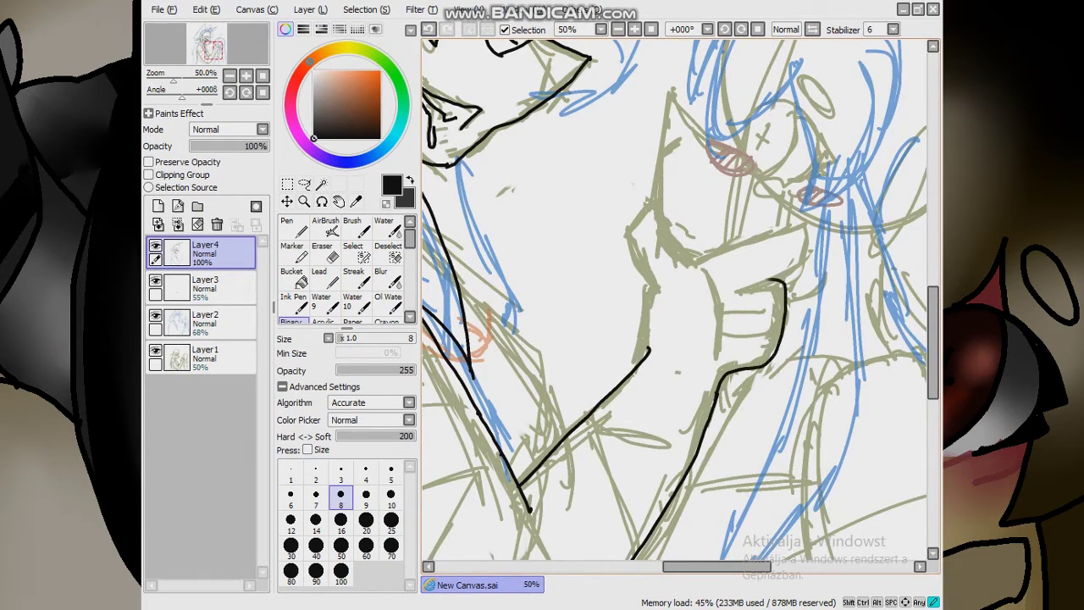
left_click_drag(699, 261, 784, 227)
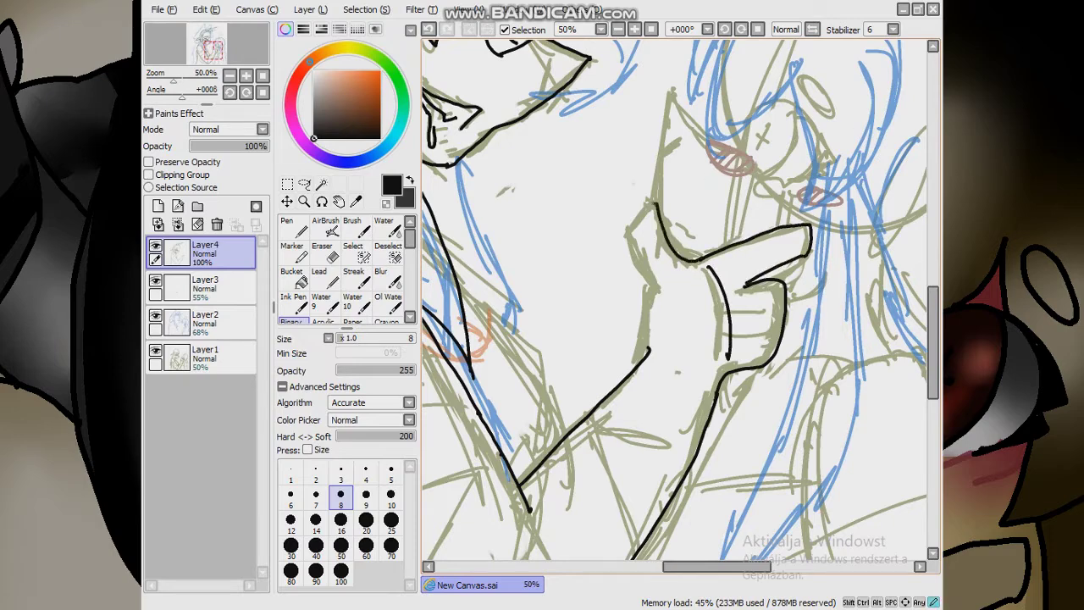
scroll(661, 339, "up", 2)
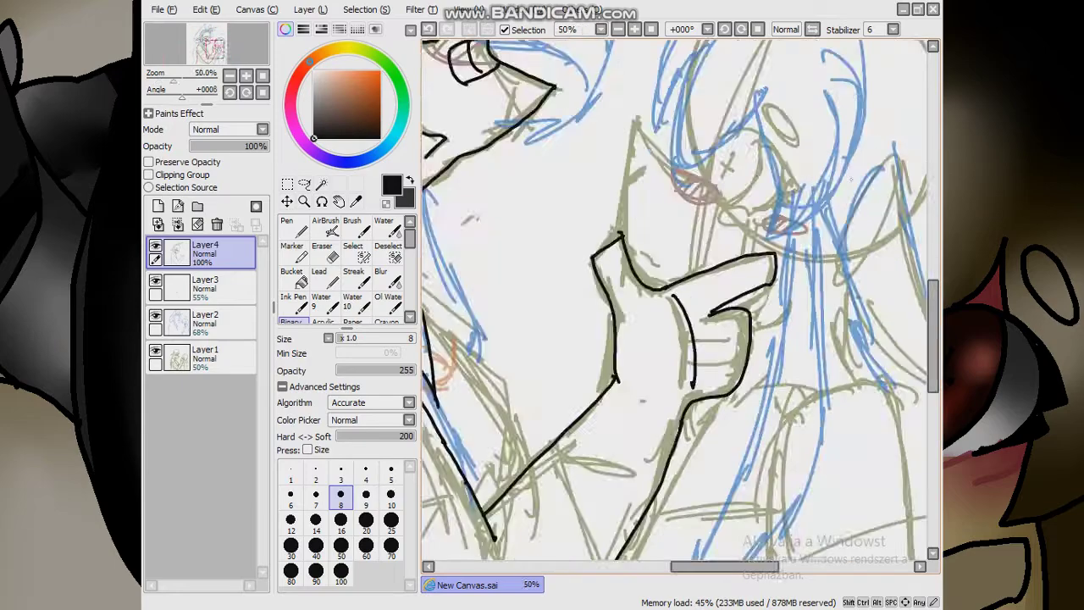
left_click_drag(565, 381, 664, 360)
left_click_drag(570, 440, 630, 427)
scroll(630, 427, "down", 7)
scroll(661, 254, "up", 3)
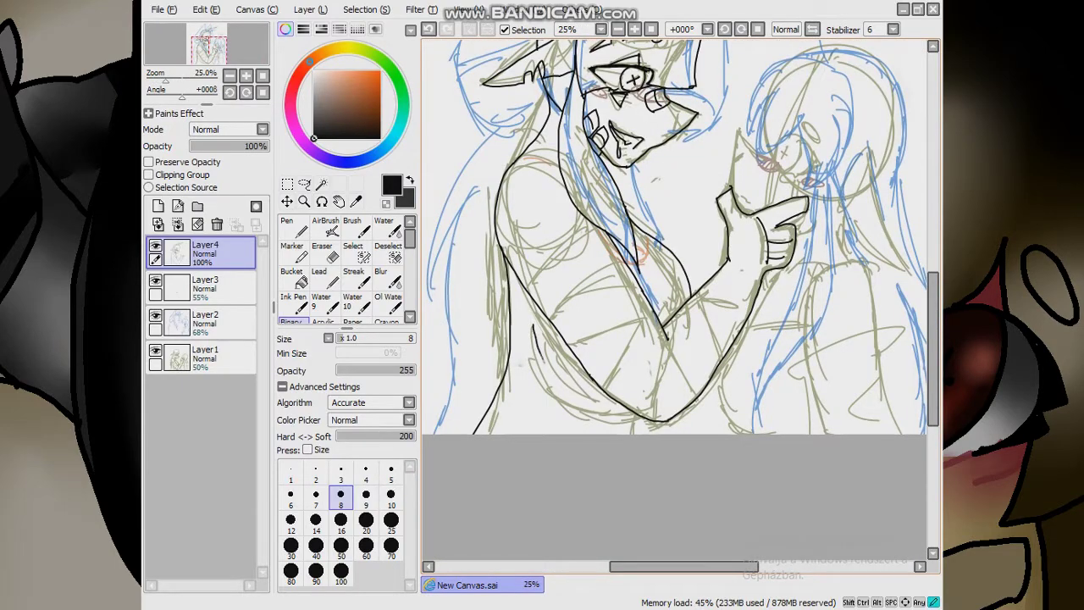
Undo the last stroke, ink the torso curve and cloth edges beneath the left character's upper arm, and clean up the overlap
key("ctrl+z")
scroll(644, 220, "up", 1)
scroll(644, 221, "down", 4)
scroll(644, 220, "up", 6)
left_click_drag(678, 303, 788, 548)
scroll(748, 342, "down", 5)
scroll(748, 341, "up", 2)
scroll(677, 288, "up", 1)
scroll(678, 288, "down", 2)
scroll(677, 288, "up", 1)
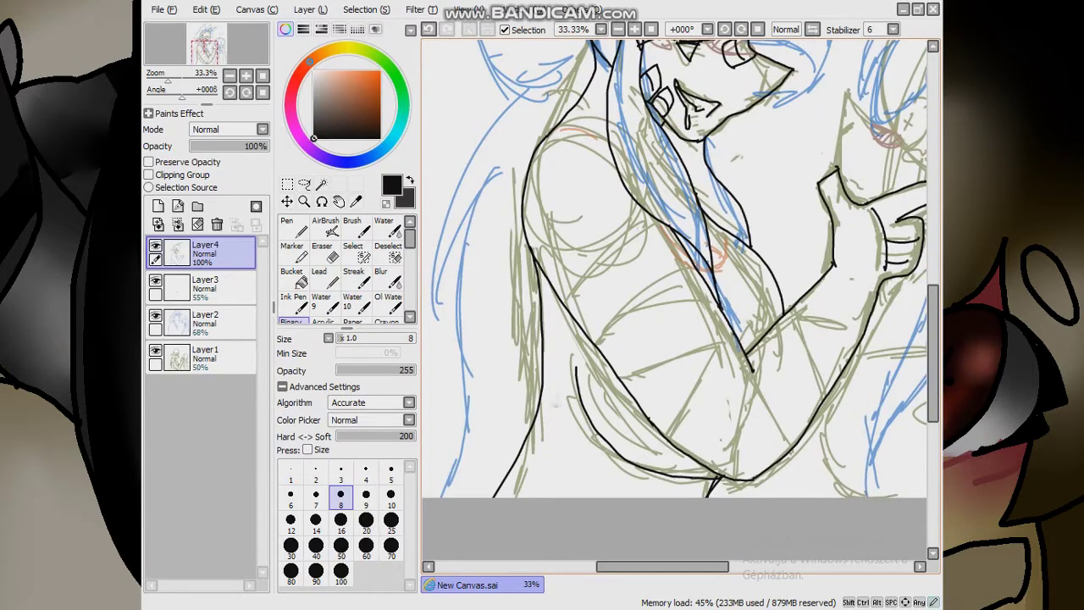
left_click_drag(628, 391, 642, 471)
key("e")
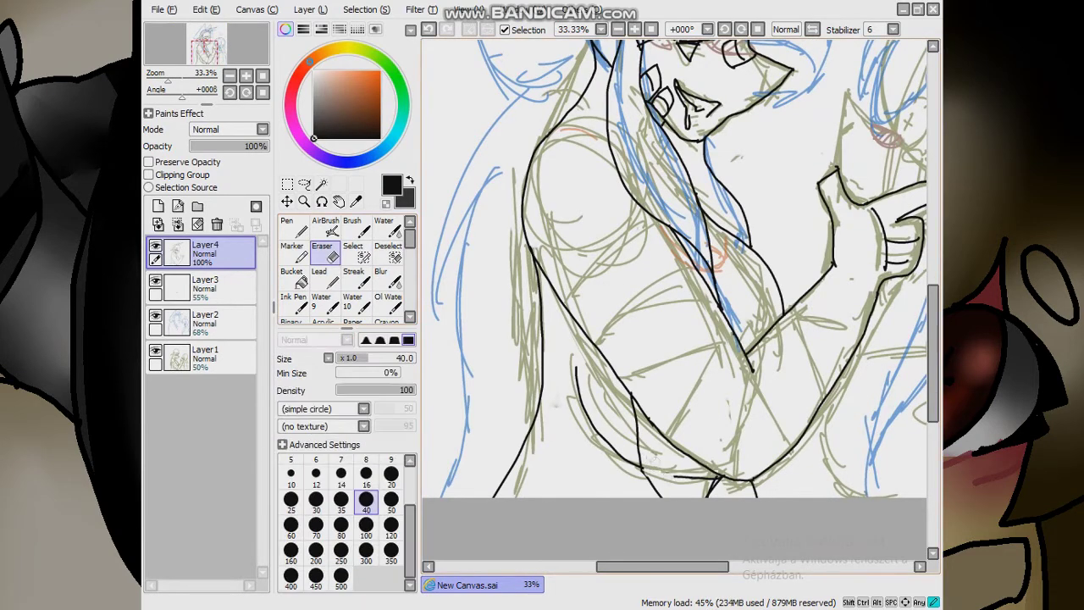
Ink the curved wrap bands across the left character's upper arm, elbow and forearm with the size 8 Binary brush
left_click(292, 300)
left_click(292, 321)
left_click_drag(563, 300, 665, 221)
left_click_drag(601, 351, 666, 290)
mouse_move(651, 419)
left_mouse_down()
mouse_move(752, 379)
mouse_move(696, 440)
left_mouse_up()
key("ctrl+z")
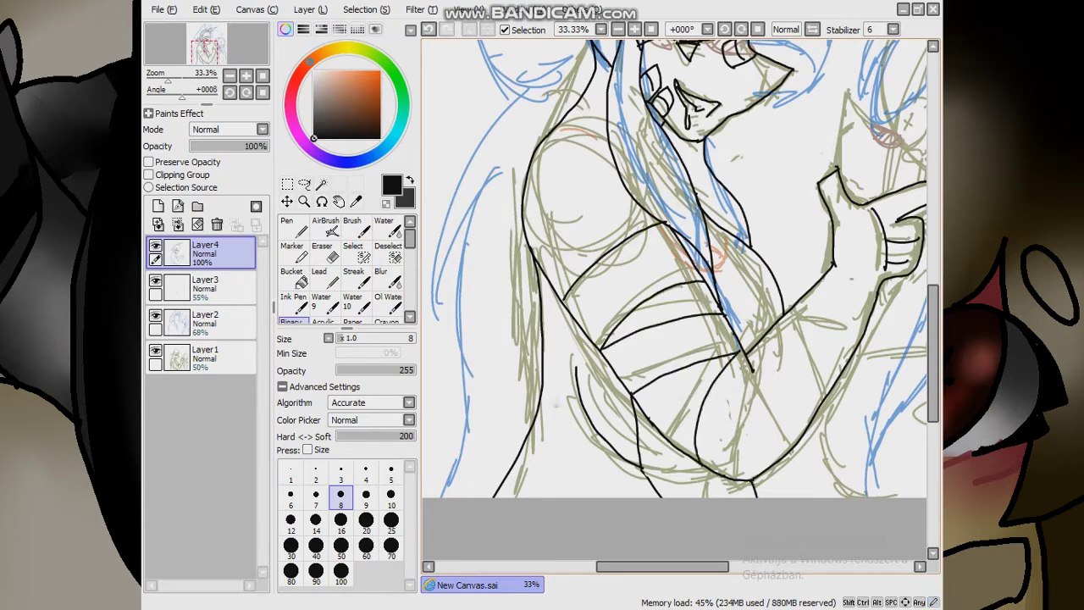
left_click_drag(752, 337, 762, 467)
left_click_drag(801, 299, 825, 386)
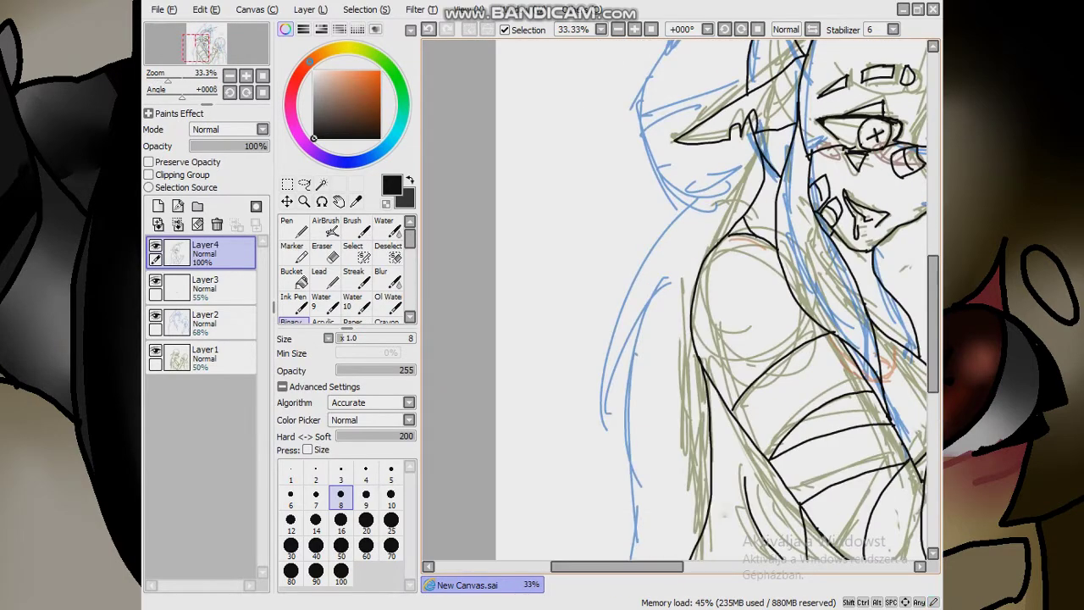
Ink the rounded orange ornament on the left character's chest where the hair locks meet, including its inner line
mouse_move(772, 292)
left_mouse_down()
mouse_move(760, 366)
mouse_move(699, 378)
left_mouse_up()
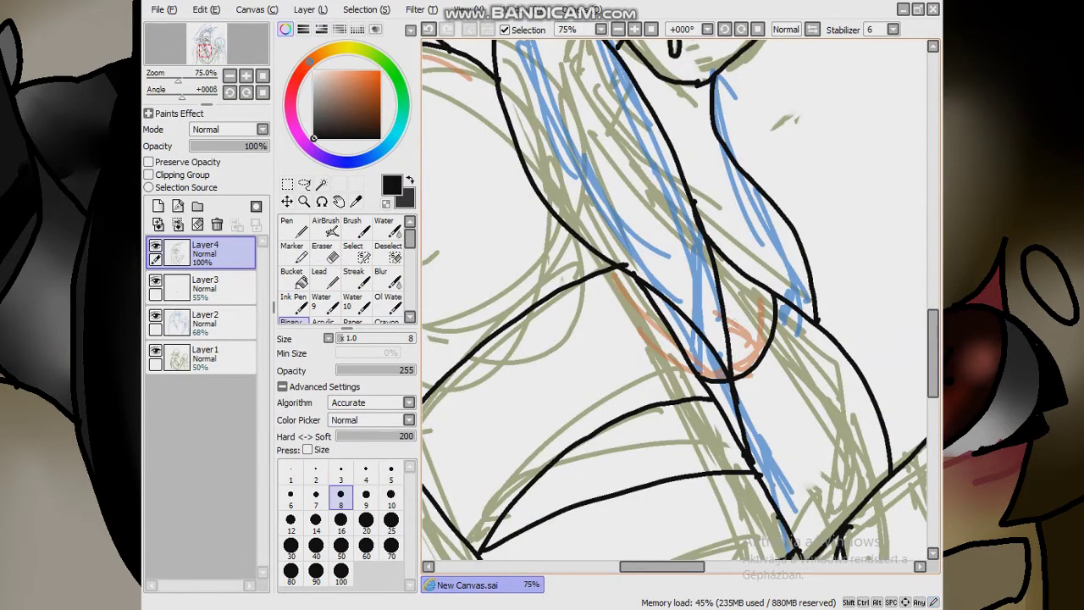
scroll(678, 305, "down", 2)
scroll(677, 305, "up", 3)
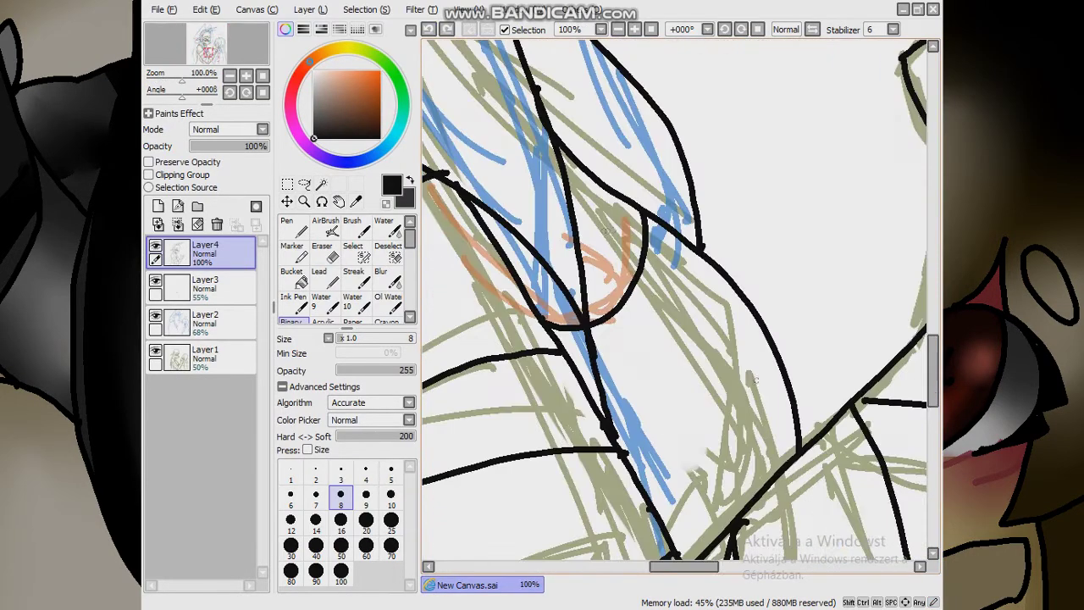
left_click_drag(586, 229, 641, 252)
scroll(691, 464, "down", 3)
scroll(629, 306, "up", 3)
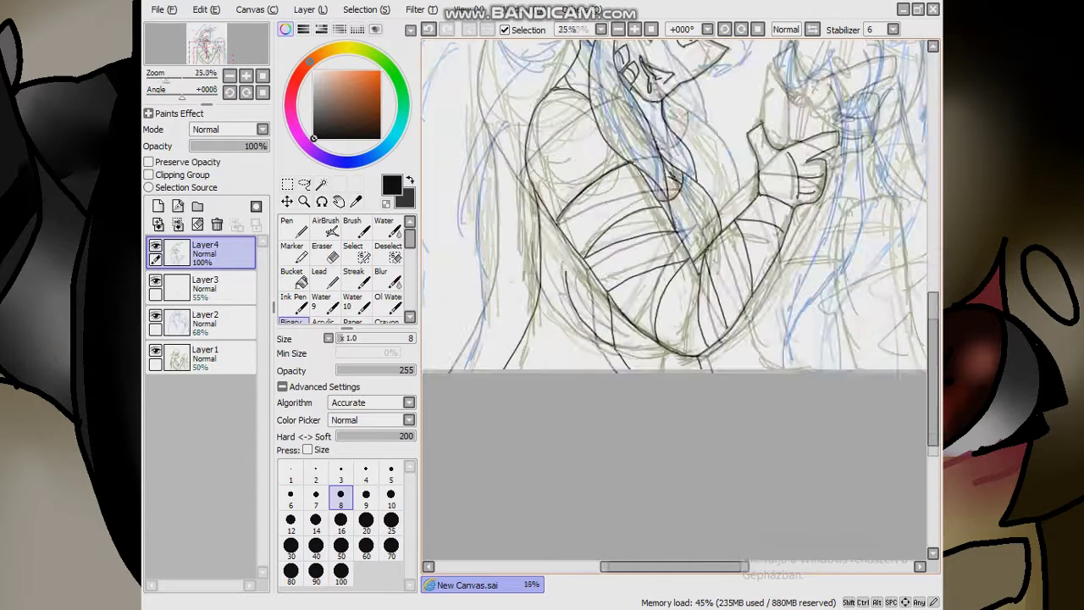
Ink the large pointed shape behind the left character's head, from its two upper tips down both sides to the rounded lower ends
scroll(629, 306, "up", 1)
scroll(629, 307, "down", 3)
scroll(700, 91, "up", 2)
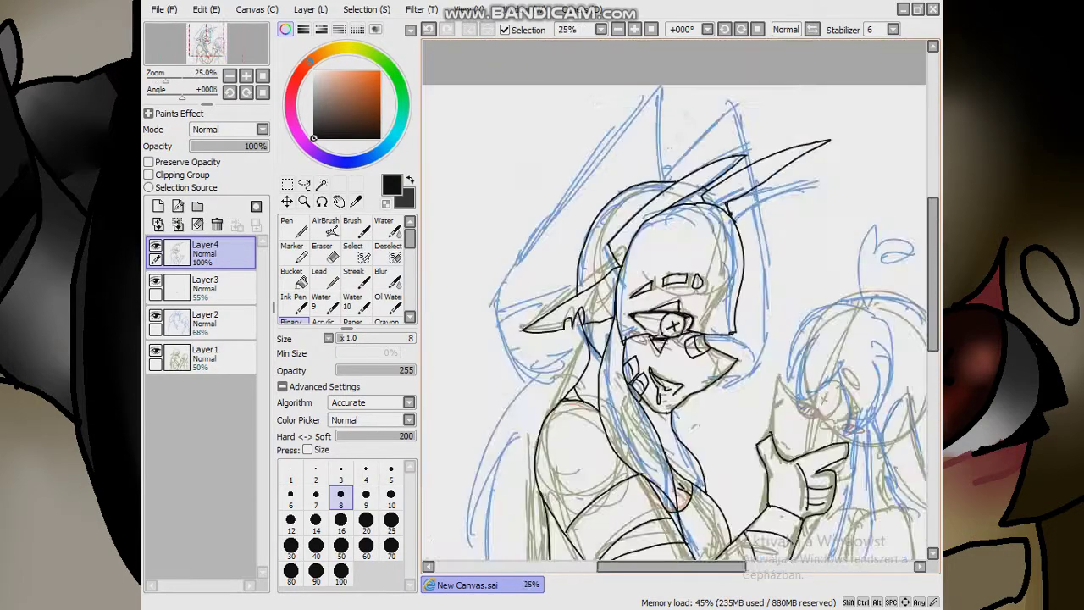
scroll(700, 92, "down", 1)
mouse_move(720, 207)
left_mouse_down()
mouse_move(725, 102)
mouse_move(500, 407)
mouse_move(618, 437)
left_mouse_up()
left_click_drag(720, 204, 805, 82)
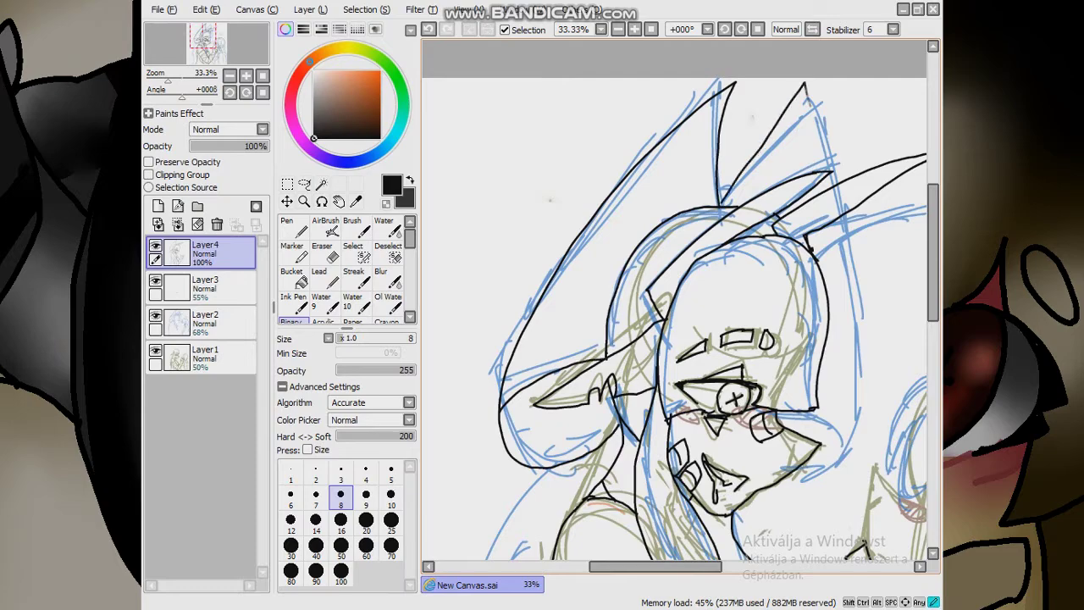
mouse_move(842, 217)
left_mouse_down()
mouse_move(849, 371)
mouse_move(809, 462)
left_mouse_up()
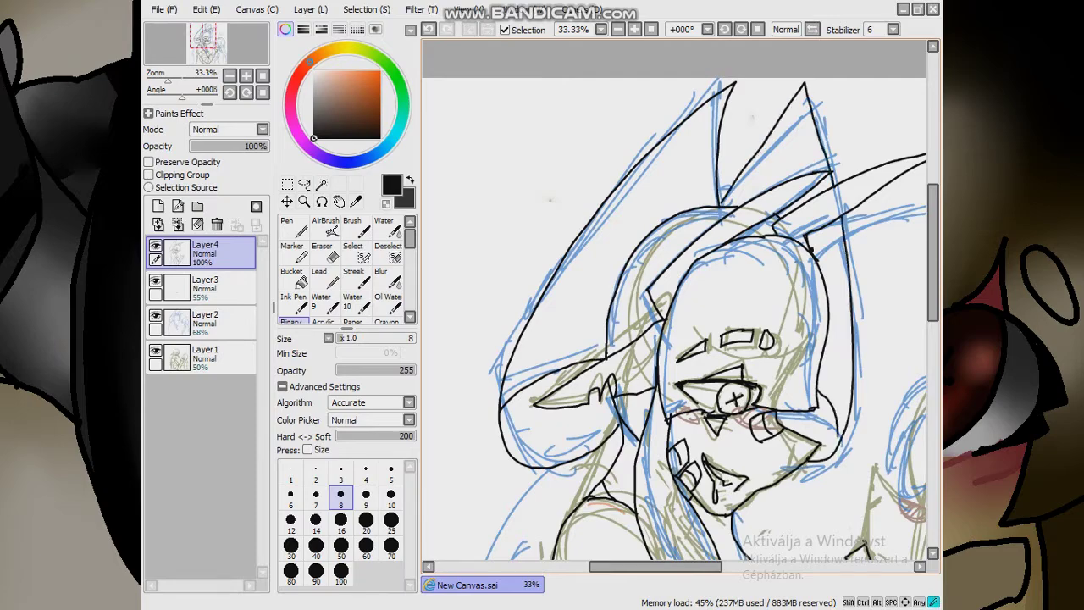
Ink the long hair strands hanging behind the left character's shoulder down to the canvas's bottom edge
scroll(734, 398, "up", 2)
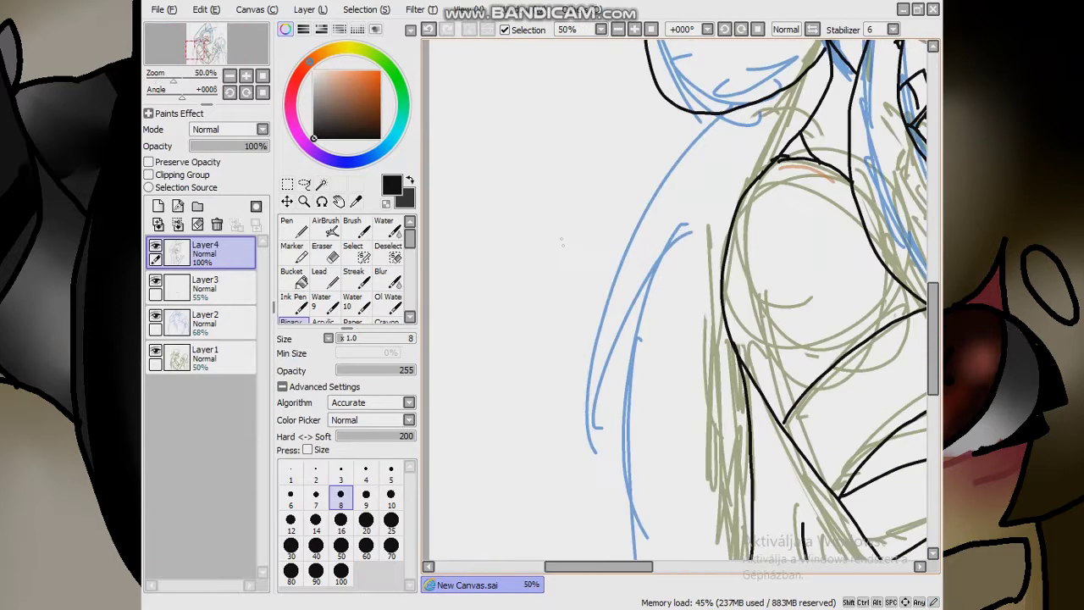
left_click_drag(733, 399, 778, 125)
scroll(778, 125, "down", 3)
left_click_drag(618, 241, 583, 479)
scroll(583, 479, "down", 1)
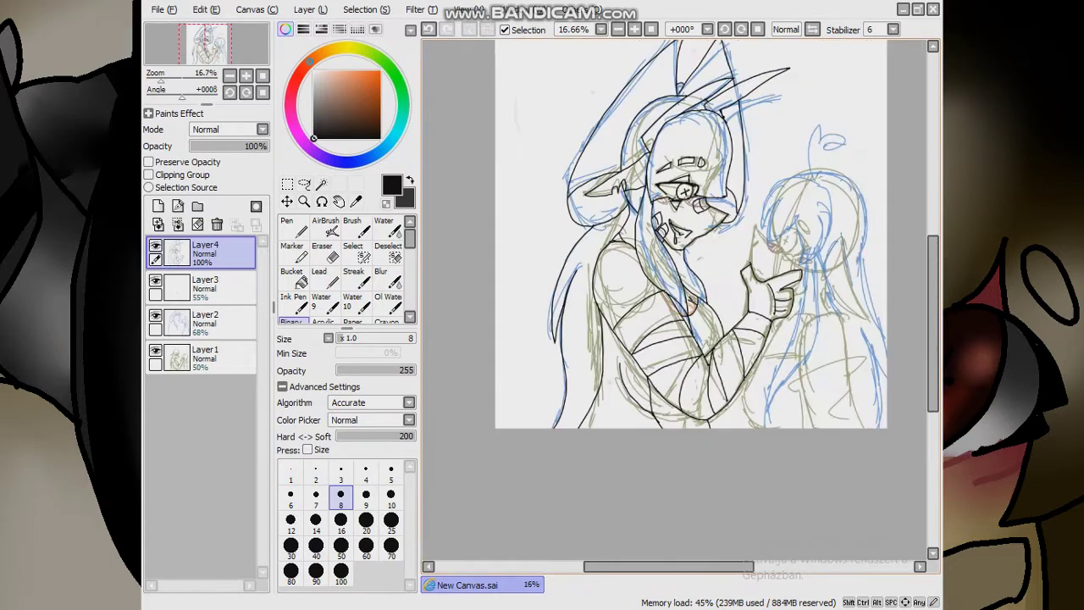
Ink the right character's face profile from the thumb up to the pointed snout and back to the fringe
scroll(691, 234, "up", 1)
scroll(691, 234, "down", 1)
scroll(691, 233, "up", 1)
left_click_drag(691, 234, 575, 146)
scroll(673, 147, "up", 3)
left_click_drag(558, 307, 576, 170)
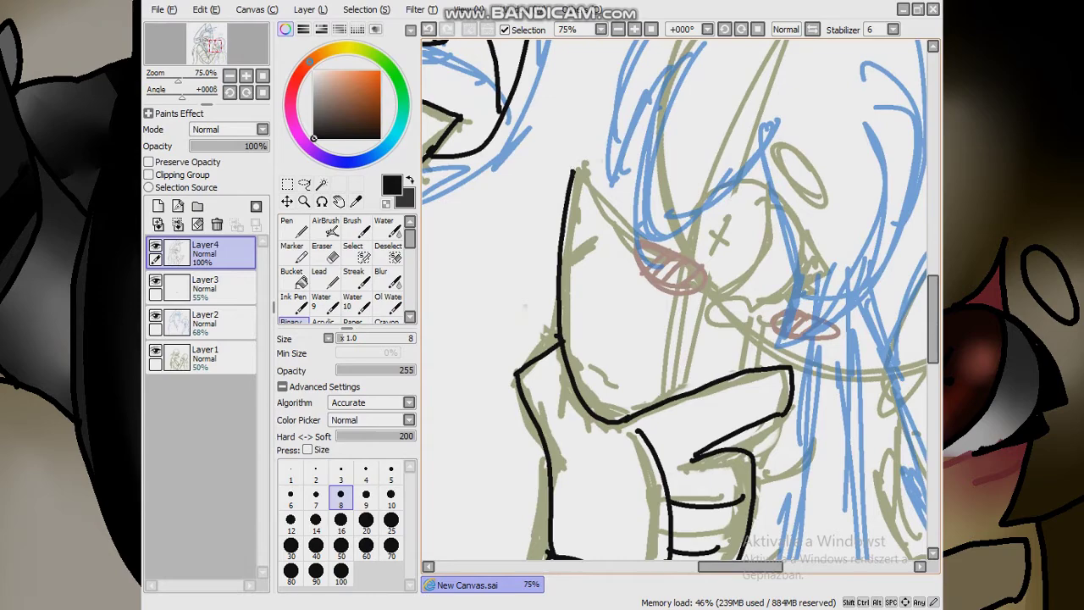
scroll(592, 187, "down", 2)
scroll(593, 186, "up", 4)
left_click_drag(646, 193, 614, 322)
scroll(610, 322, "down", 4)
scroll(609, 322, "up", 2)
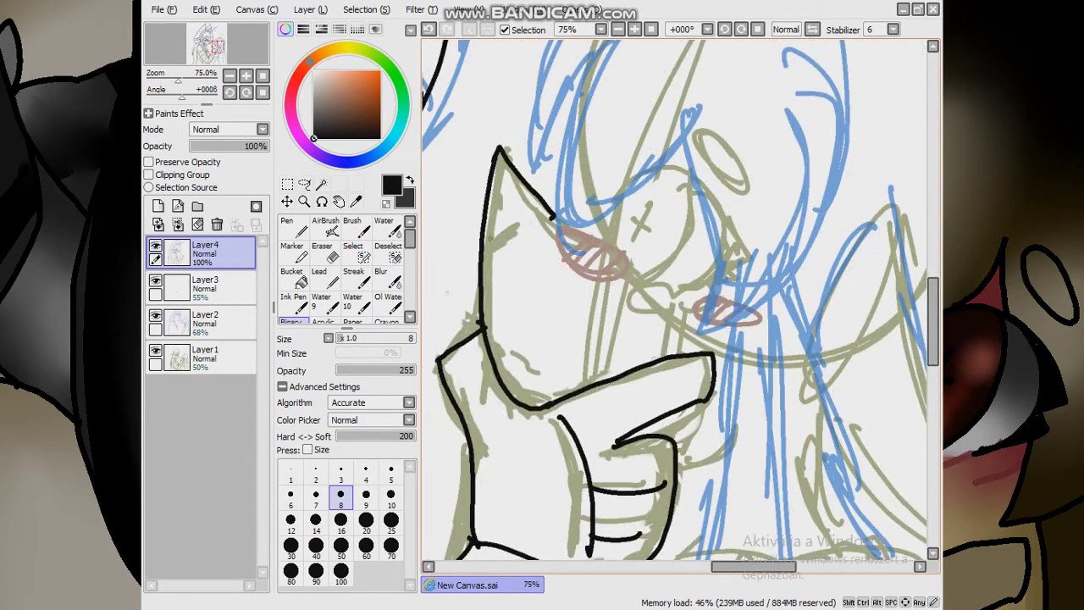
Ink the right character's eye outline with thick upper and lower lashes, plus the short line on the snout
mouse_move(616, 195)
left_mouse_down()
mouse_move(670, 170)
mouse_move(725, 245)
left_mouse_up()
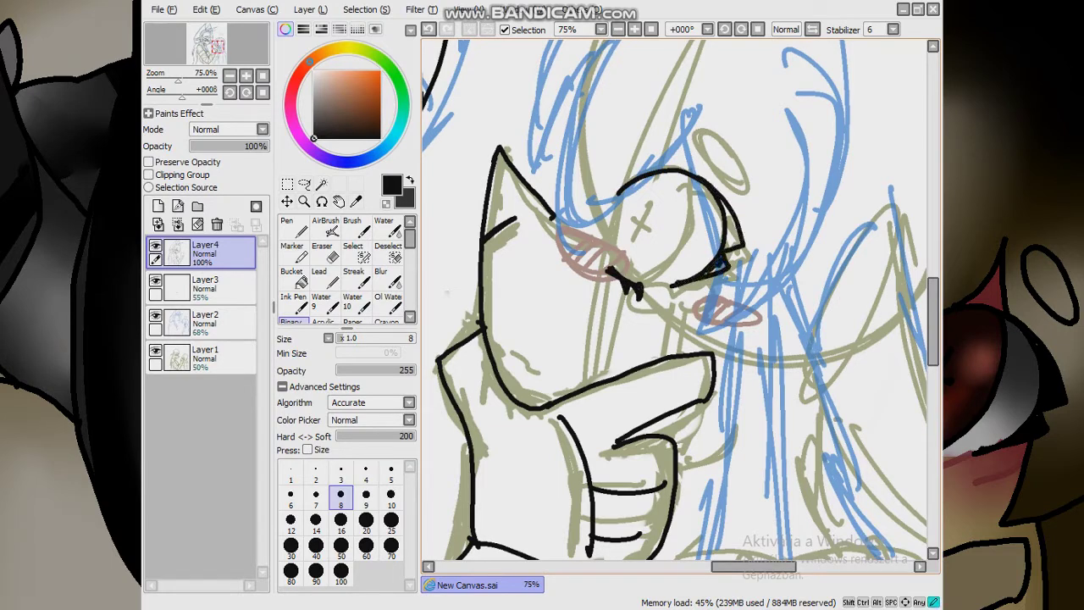
left_click_drag(722, 202, 734, 247)
scroll(734, 237, "up", 2)
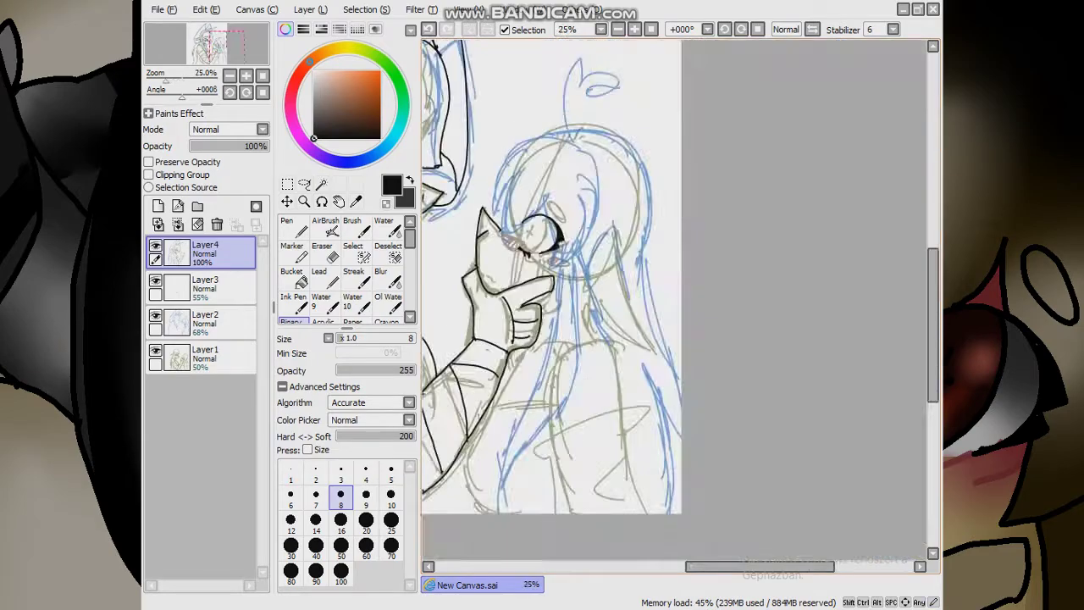
Ink the right character's iris with a cross pupil, the fringe edge over the eye and the oval eyebrow
mouse_move(661, 303)
left_mouse_down()
mouse_move(648, 462)
mouse_move(809, 310)
mouse_move(792, 269)
left_mouse_up()
left_click_drag(725, 326, 688, 401)
left_click_drag(685, 363, 732, 383)
scroll(826, 388, "up", 4)
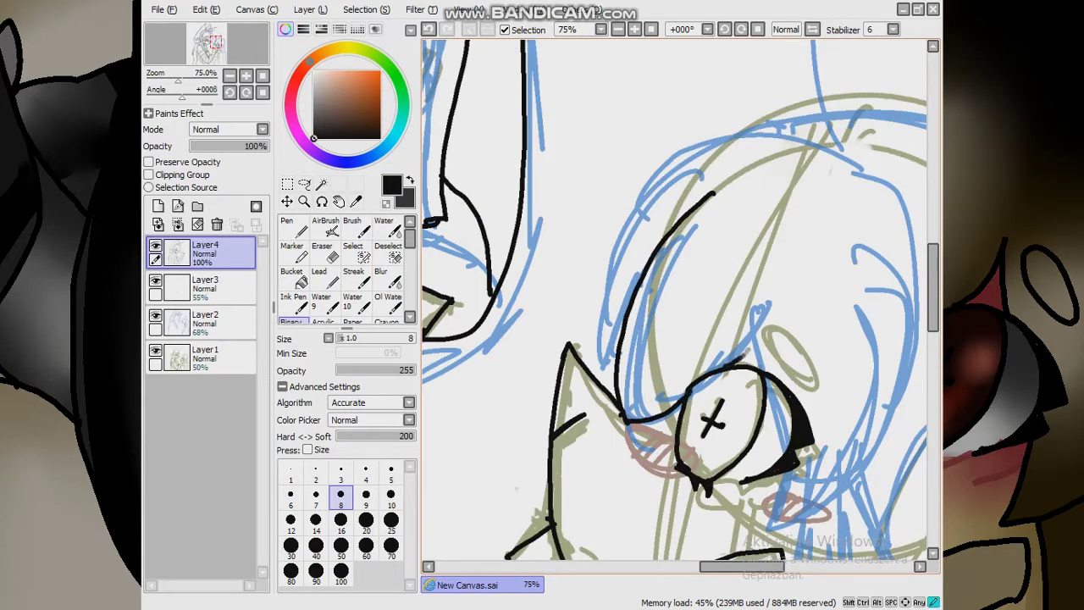
scroll(816, 356, "down", 4)
scroll(595, 322, "up", 4)
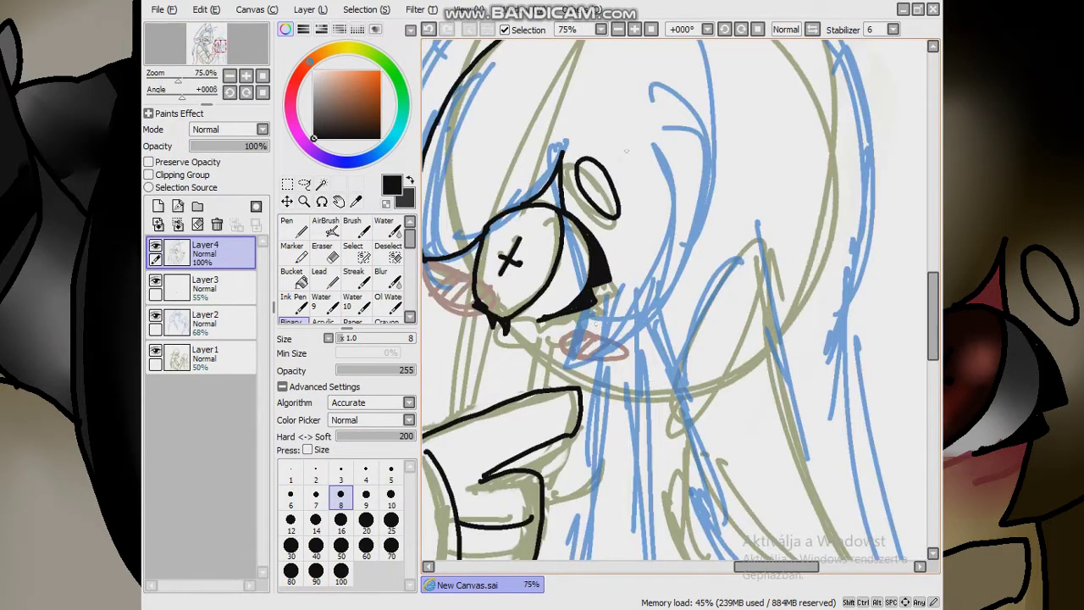
Ink the right character's crown, the curled sprout of hair on top and the large side fringe sweeping below the eye
scroll(744, 108, "down", 4)
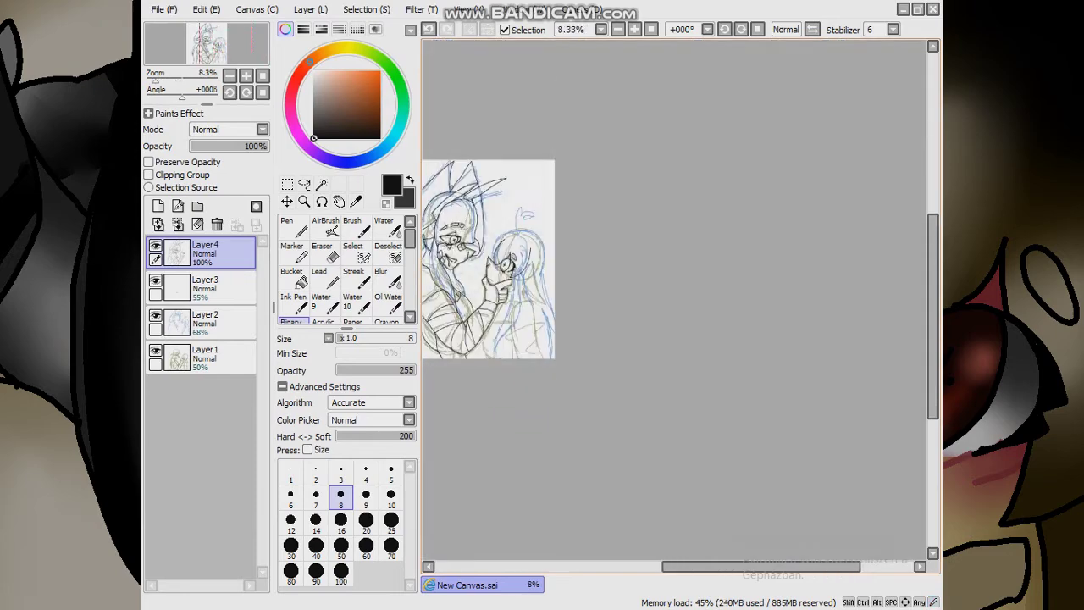
scroll(566, 371, "up", 2)
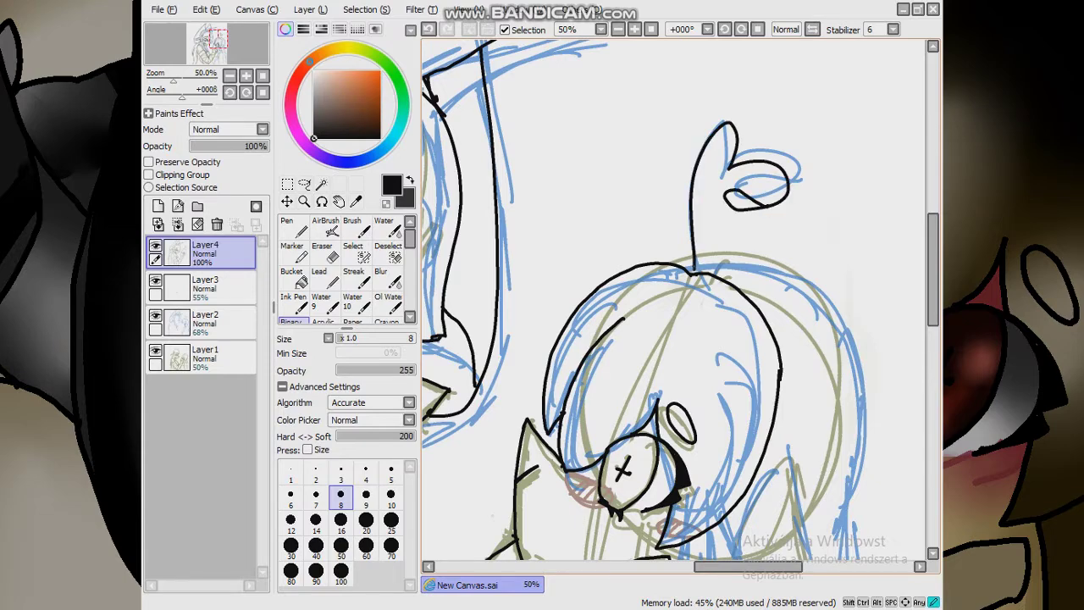
scroll(694, 271, "down", 2)
Ink the right character's long front hair lock and extend the left character's finger lines up to it
scroll(694, 271, "up", 1)
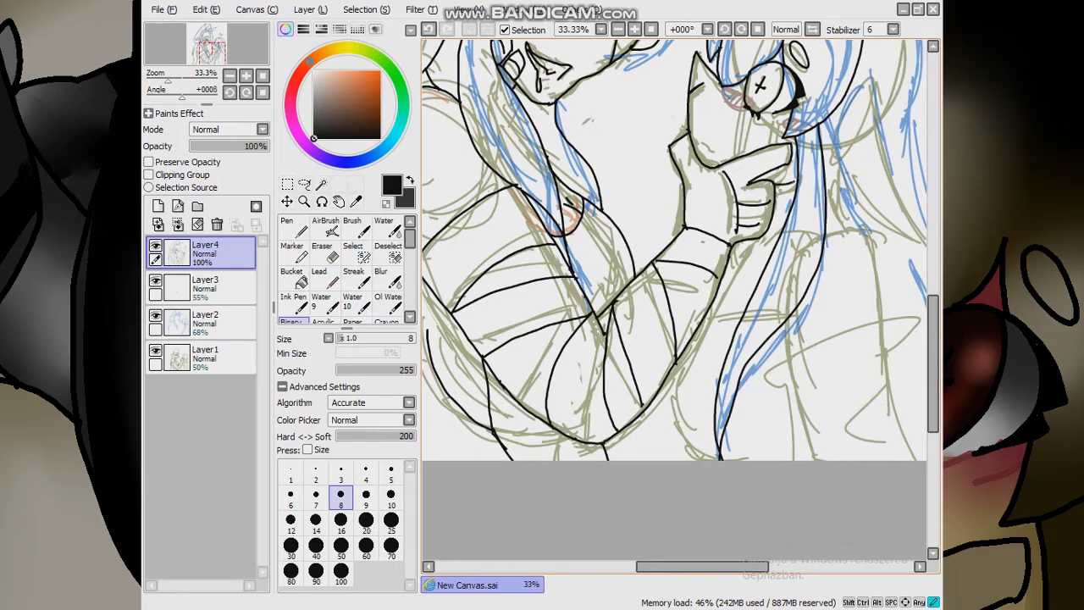
scroll(825, 437, "up", 4)
scroll(825, 438, "down", 2)
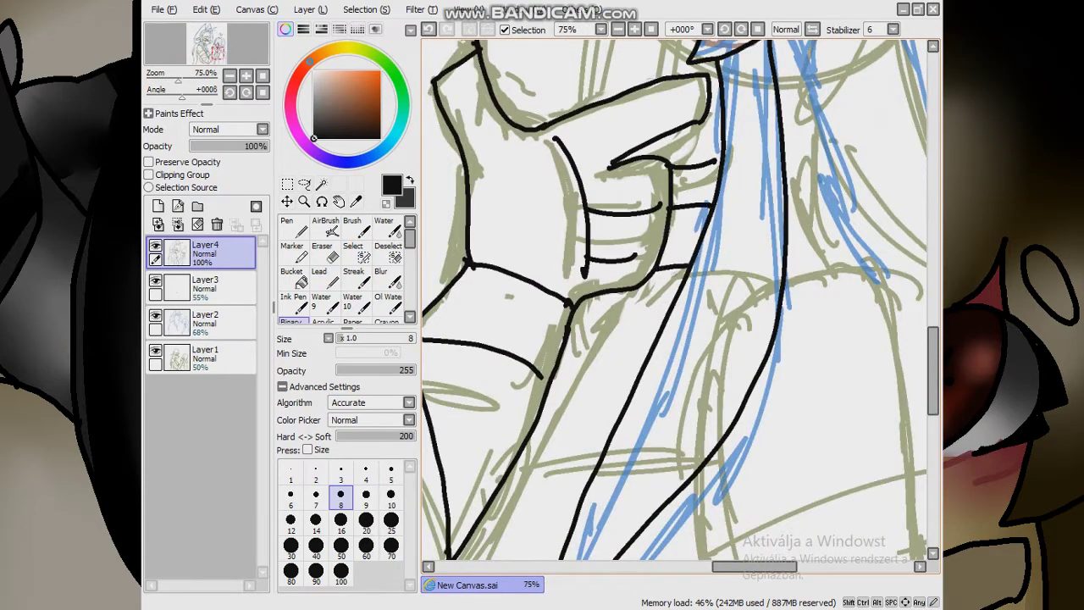
Ink the right character's front body curve beside the left character's forearm, with the line leading up to the hand
scroll(677, 305, "down", 3)
scroll(678, 305, "up", 3)
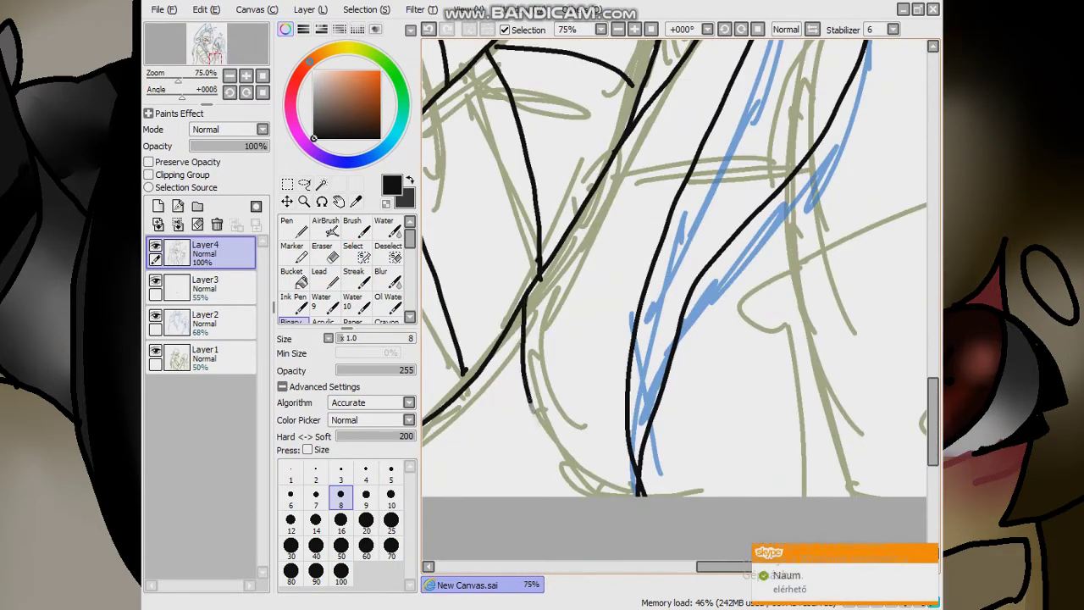
scroll(759, 455, "down", 3)
scroll(760, 456, "up", 2)
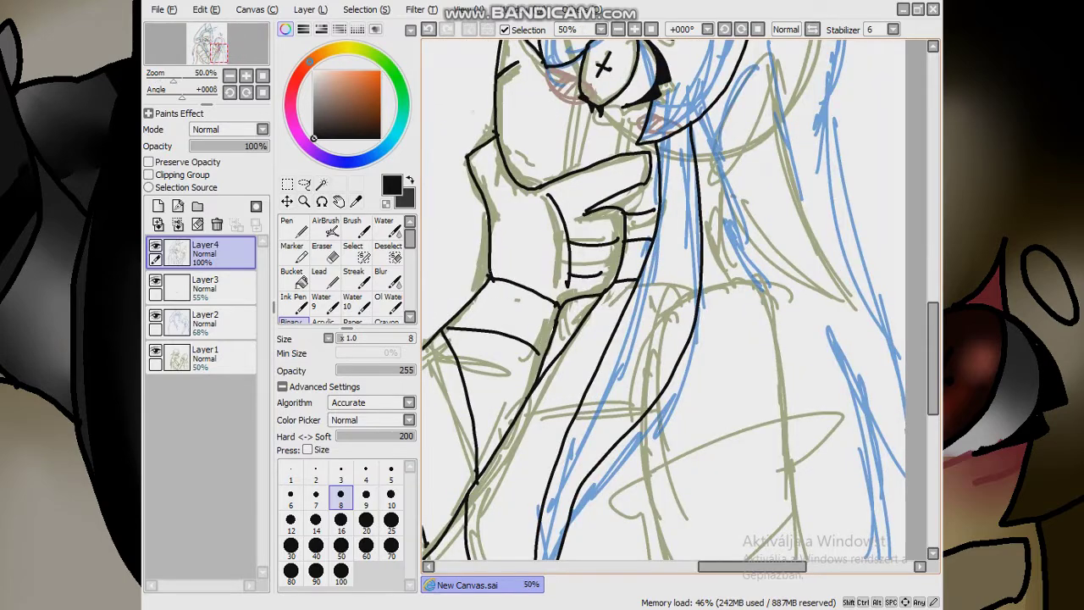
Ink the right character's drooping pointed ear, shoulder, and upper arm with its wide cuff down to the canvas edge
scroll(554, 395, "down", 3)
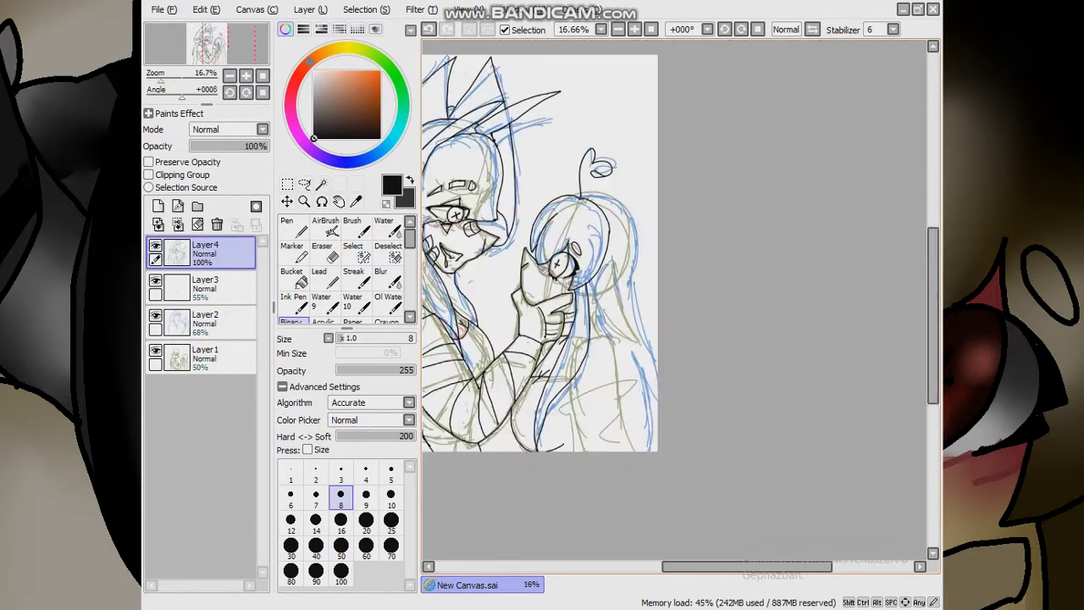
scroll(590, 365, "up", 1)
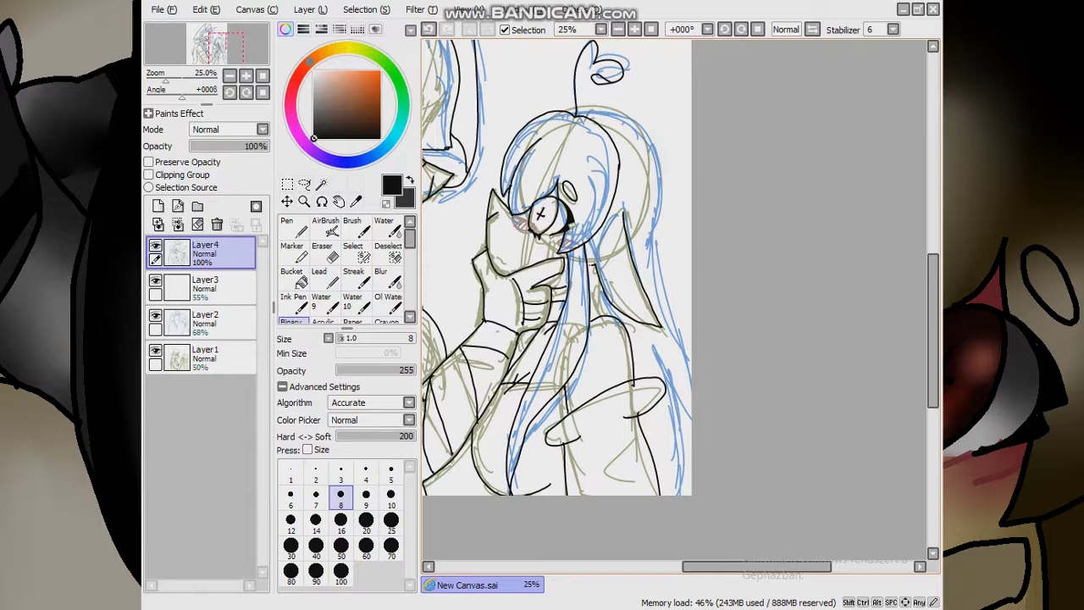
scroll(540, 215, "up", 4)
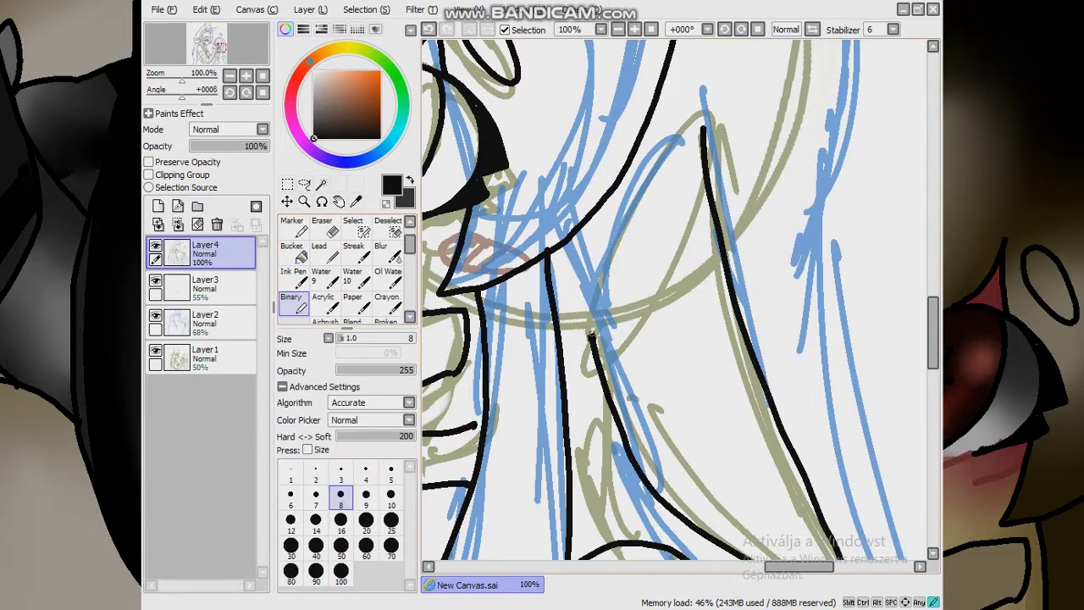
Ink the small wavy mouth line on the right character's snout just above the gripping hand
scroll(678, 305, "down", 4)
scroll(677, 305, "up", 4)
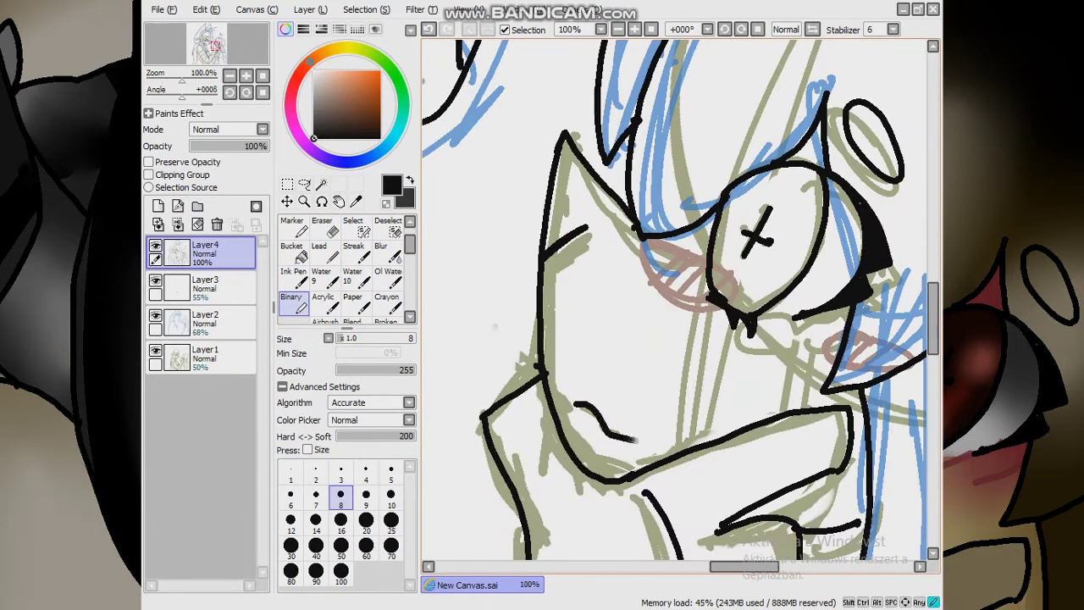
scroll(678, 305, "down", 4)
scroll(677, 305, "up", 4)
scroll(678, 305, "down", 4)
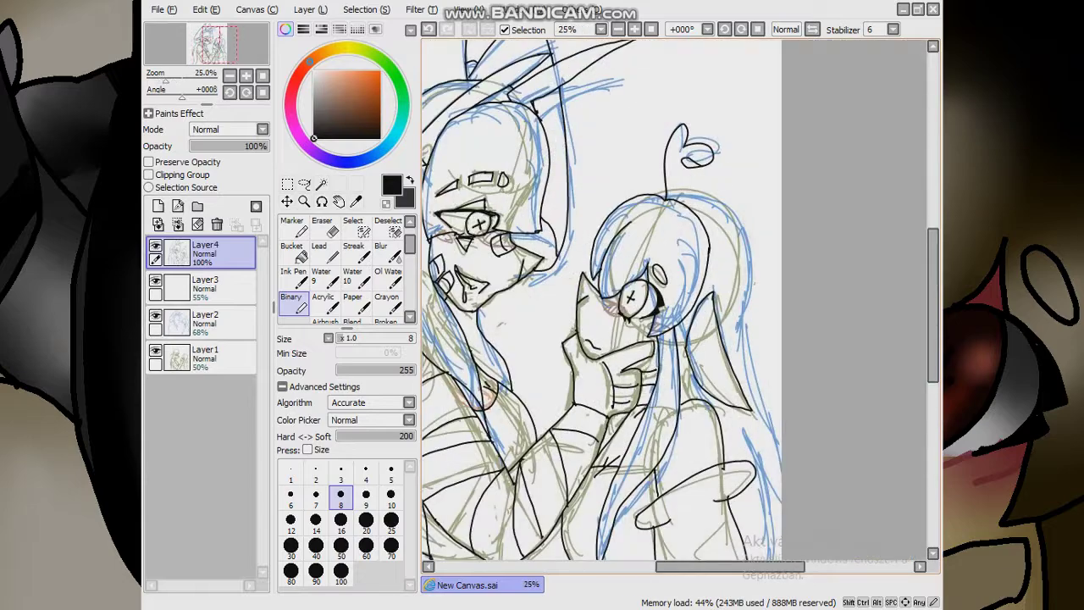
Ink the back of the right character's head and the long hair falling behind the ear, undoing a stray stroke
scroll(677, 305, "up", 1)
scroll(607, 305, "down", 3)
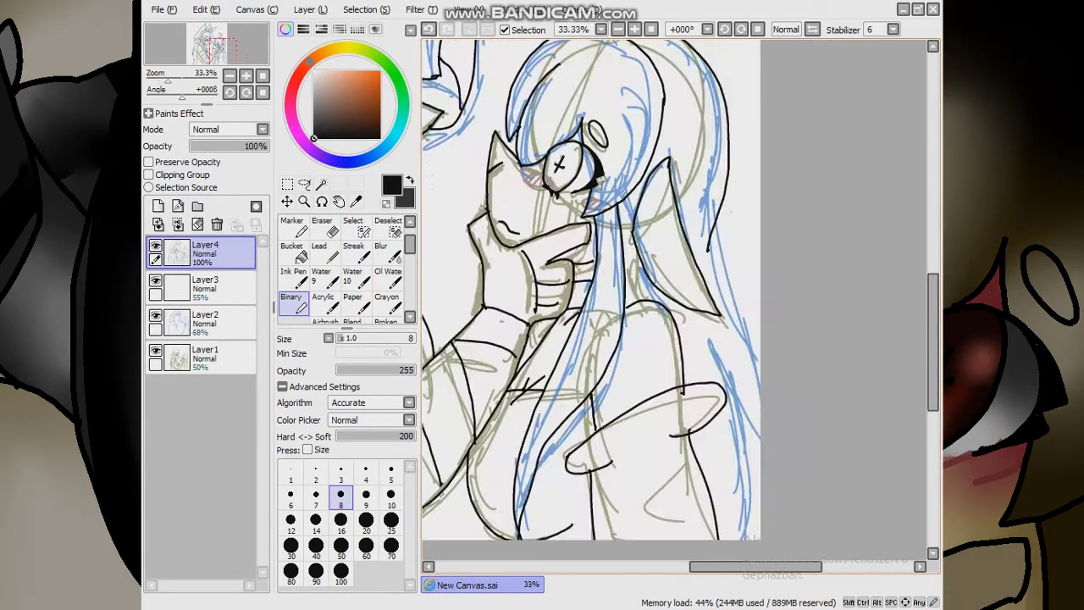
key("ctrl+z")
scroll(613, 302, "up", 3)
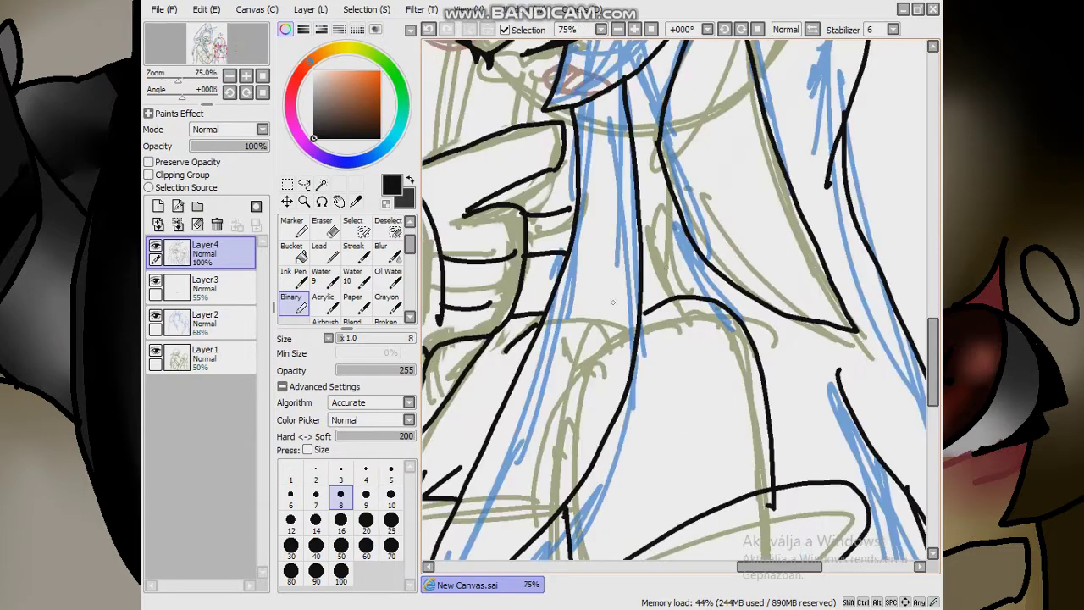
Hide Layer2, Layer1 and Layer3 so that only the line art on Layer4 is displayed
scroll(675, 305, "down", 5)
left_click(155, 316)
left_click(155, 350)
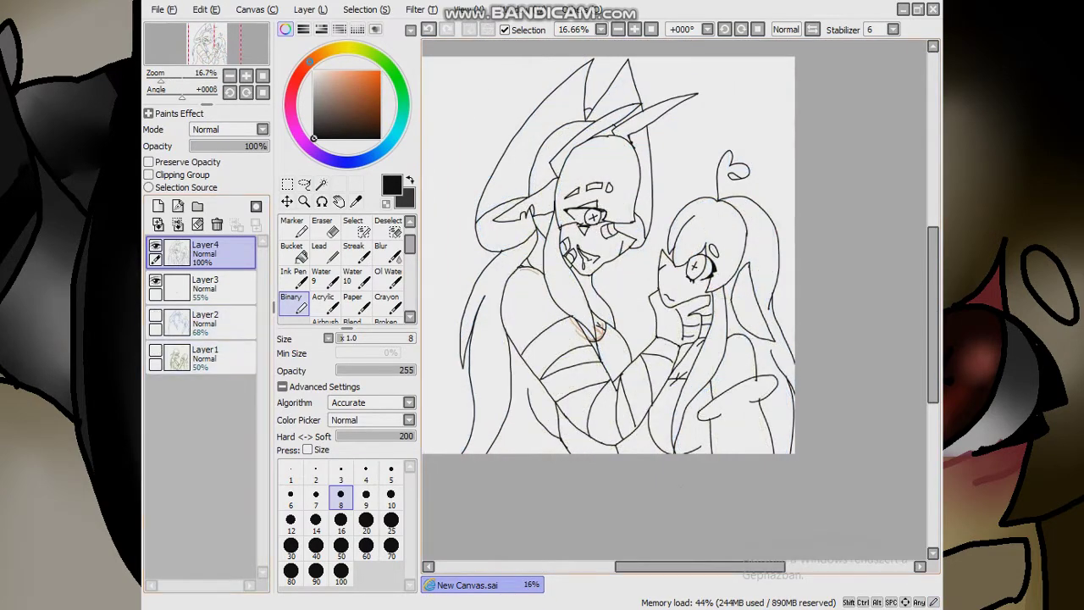
left_click(155, 280)
Select the whole canvas on the line art layer, narrow the drawing horizontally from its left side and shift it slightly left
scroll(613, 276, "down", 1)
key("ctrl+a")
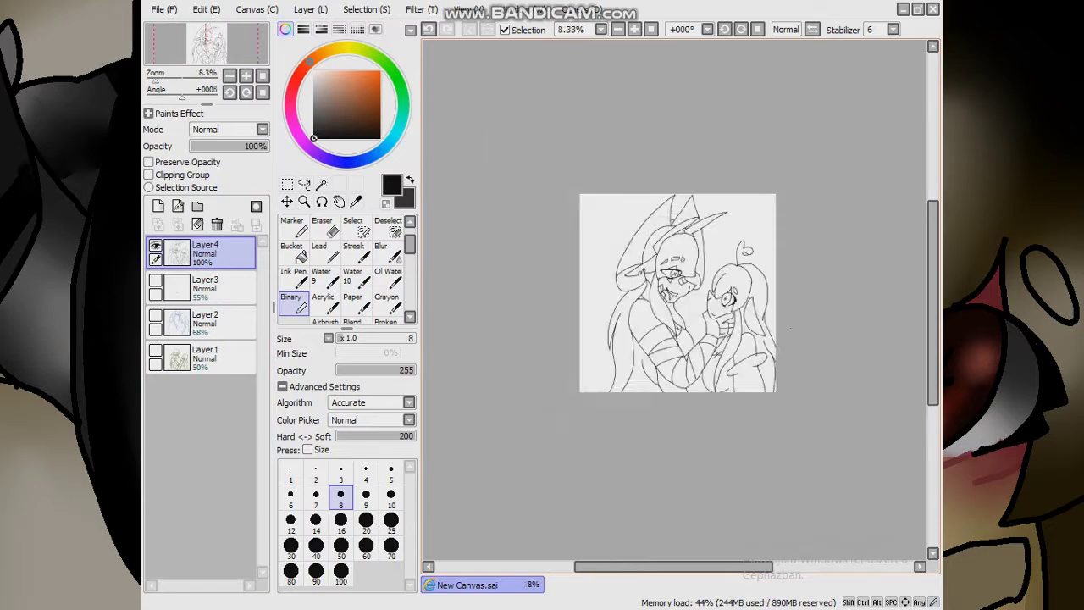
scroll(627, 254, "down", 5)
scroll(650, 254, "up", 4)
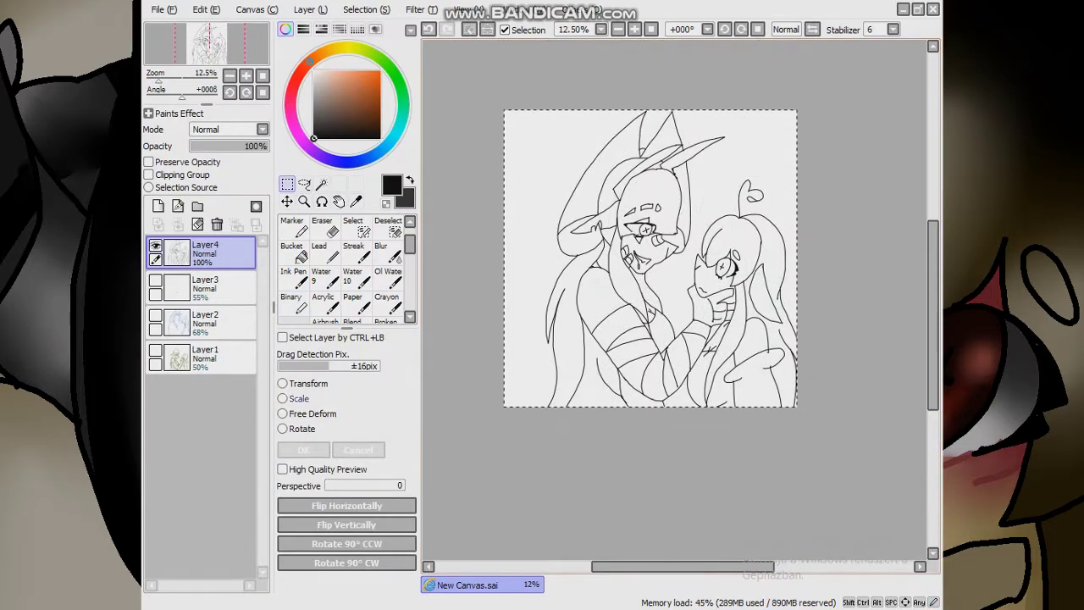
key("ctrl+t")
left_click_drag(514, 259, 532, 260)
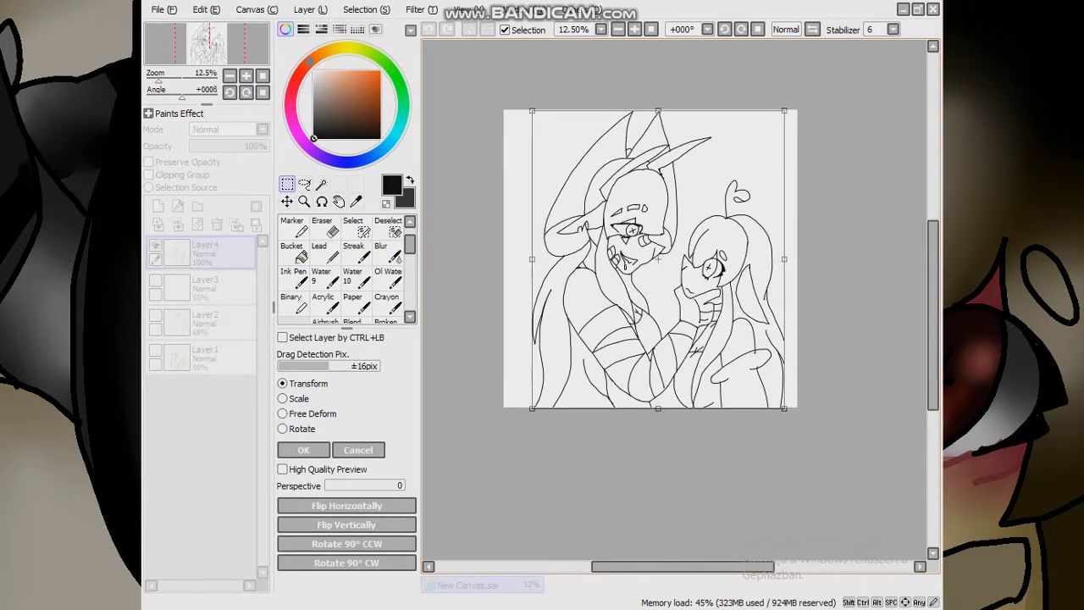
left_click_drag(658, 259, 652, 259)
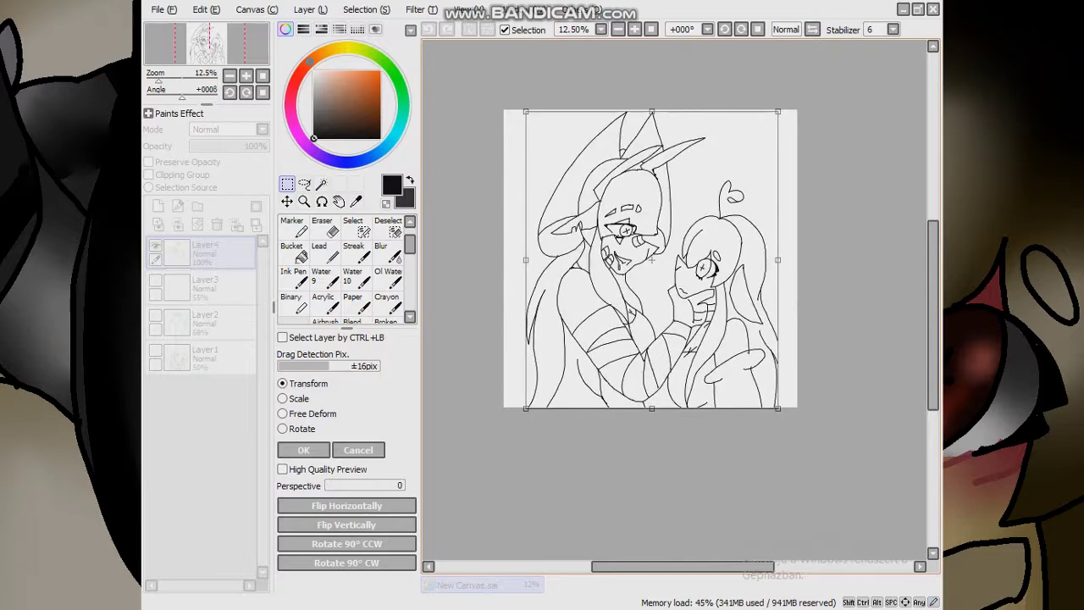
left_click(303, 450)
Complete the cut-off outline of the right character's back hair, bringing the strand to a closed point near the canvas edge
scroll(644, 280, "up", 5)
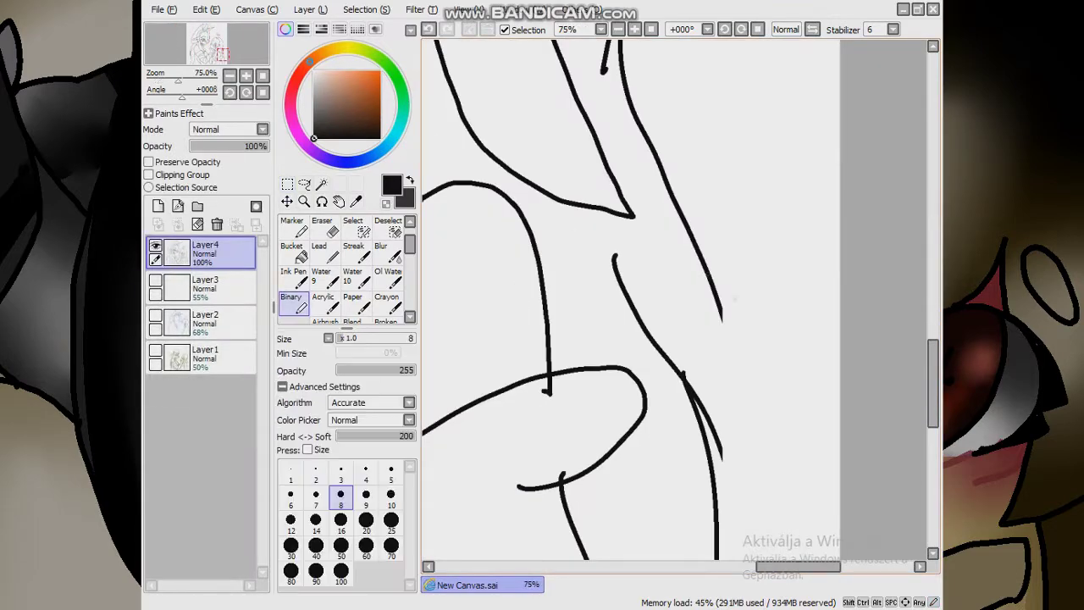
scroll(687, 356, "down", 5)
scroll(687, 356, "up", 5)
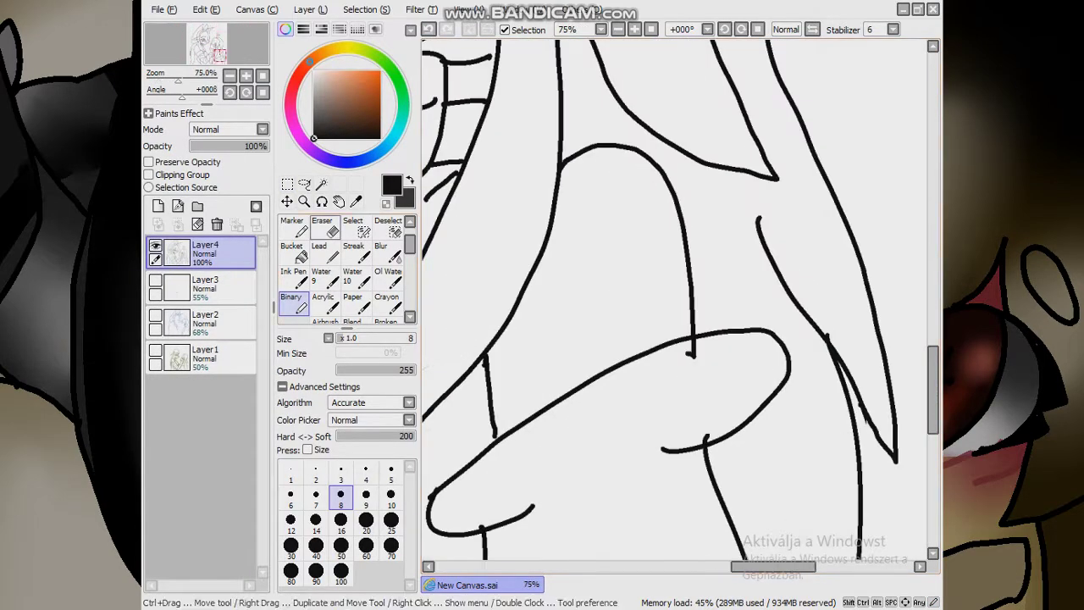
Clean up the overshooting line ends around the right character's wide cuff so the arm lines meet its outline
key("e")
scroll(696, 432, "down", 4)
scroll(548, 311, "up", 5)
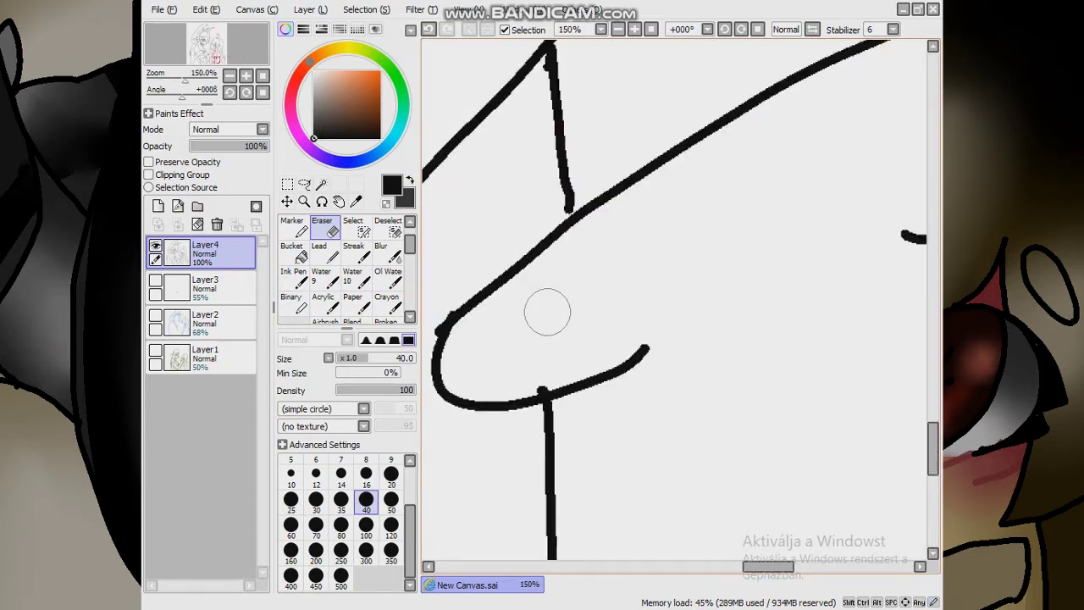
key("b")
scroll(593, 373, "down", 2)
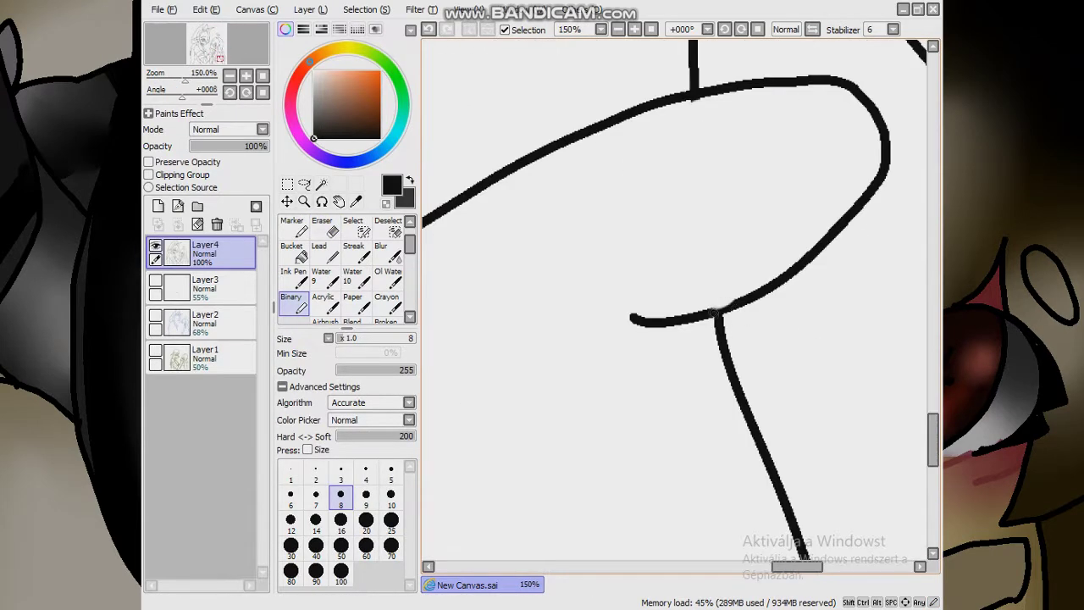
left_click_drag(590, 308, 748, 296)
scroll(864, 315, "down", 4)
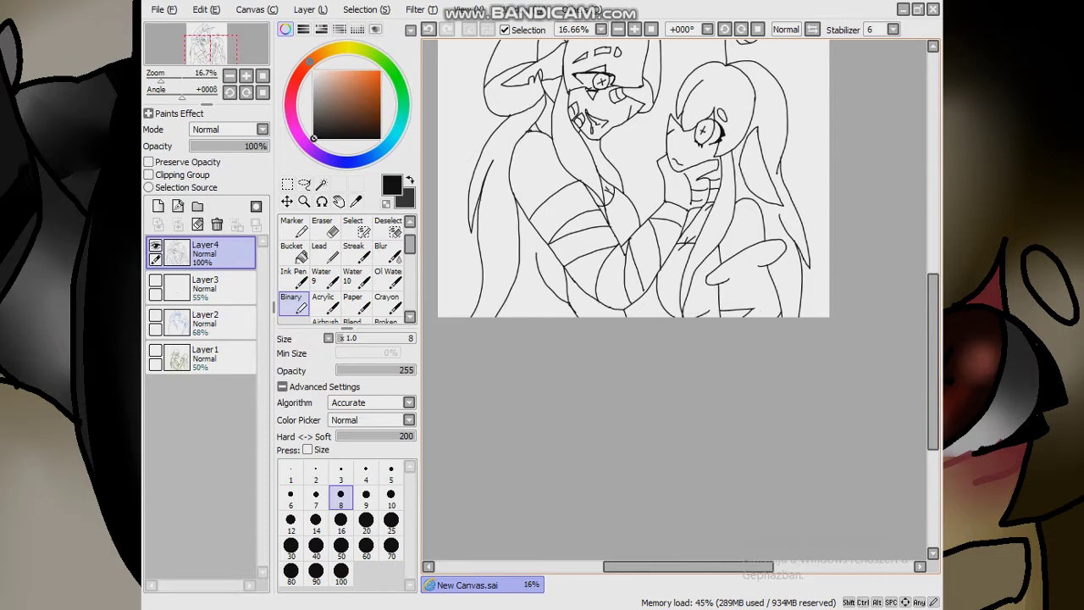
Add four empty layers beneath the line art layer for the flat colours
key("ctrl+shift+n")
key("ctrl+shift+n")
key("ctrl+shift+n")
key("ctrl+shift+n")
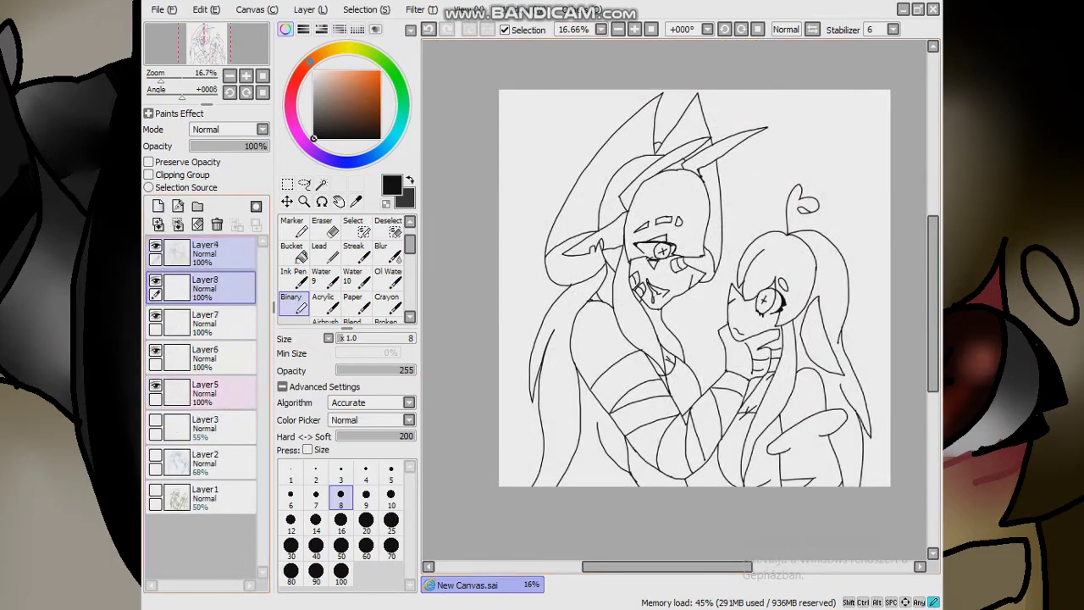
Fill the left character's face and the small skin patch on the chest with pale beige on Layer5
scroll(692, 216, "up", 3)
left_click(315, 71)
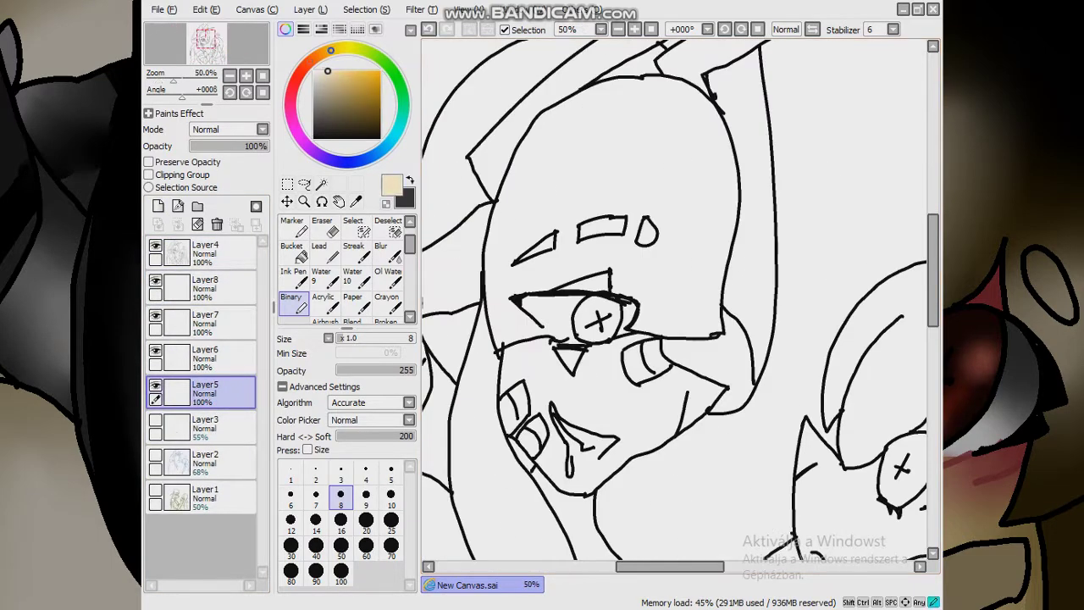
left_click(293, 252)
left_click(568, 415)
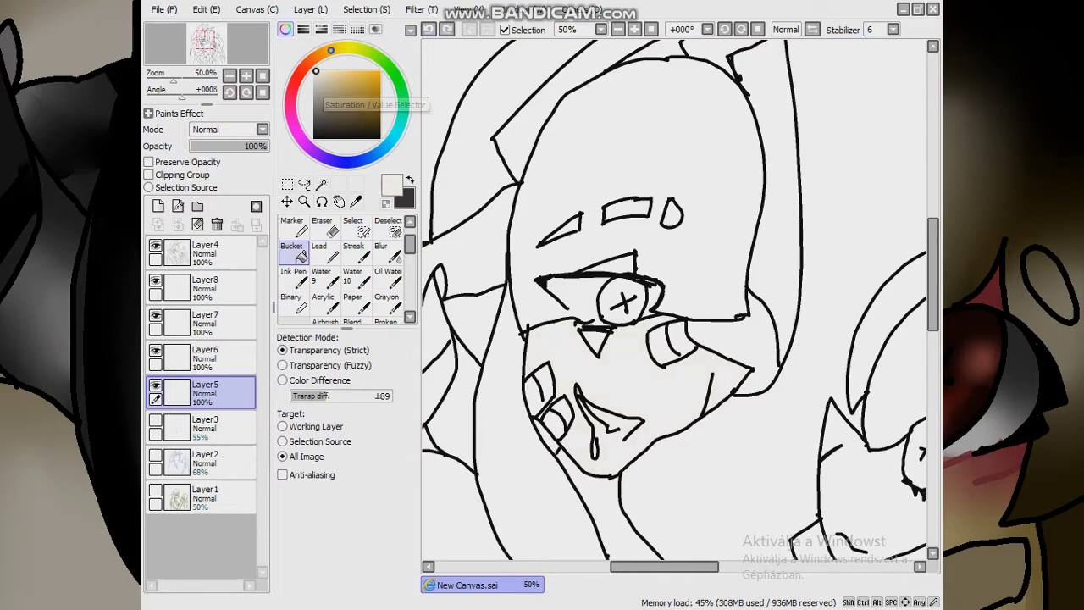
scroll(678, 305, "down", 2)
left_click(542, 321)
scroll(678, 305, "down", 3)
scroll(678, 305, "up", 4)
left_click(607, 390)
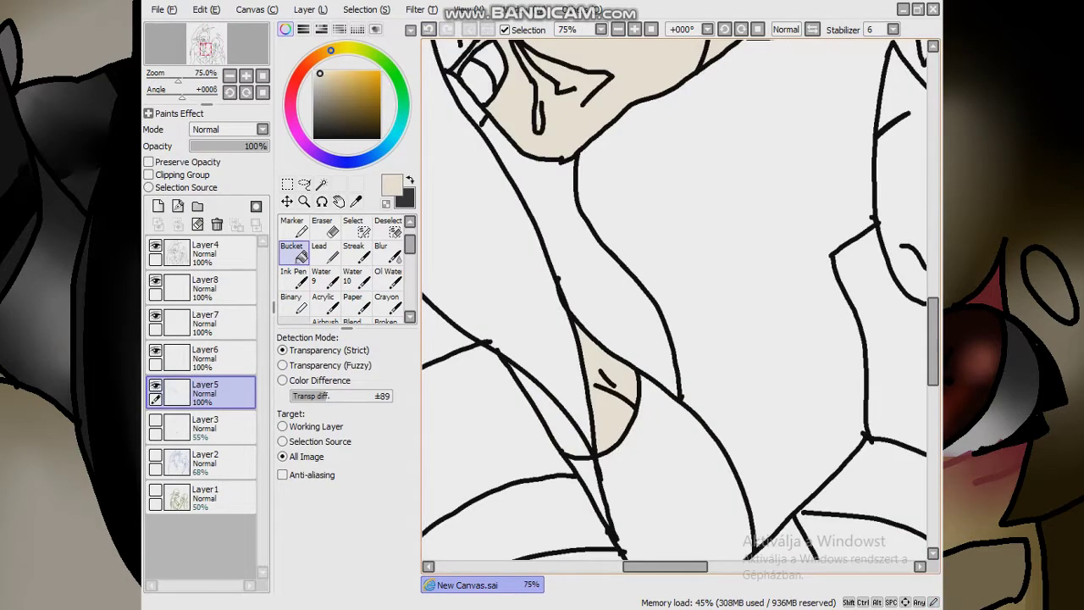
Close the gap at the upper arm band and fill the left character's shoulder and bare arm sections with the same beige
scroll(677, 304, "down", 3)
left_click(474, 423)
scroll(677, 305, "up", 4)
left_click(293, 302)
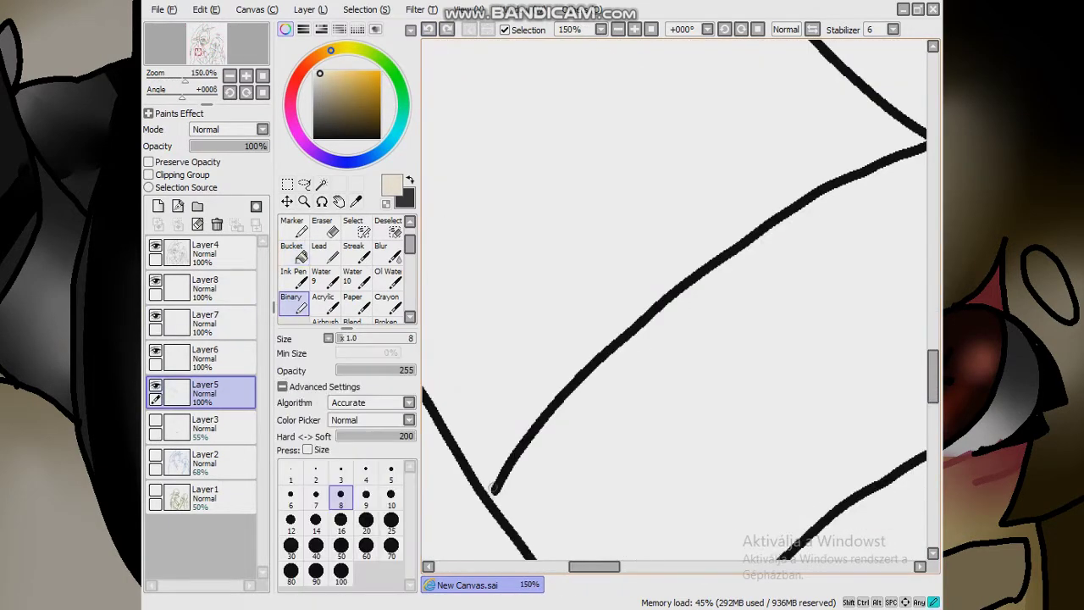
left_click(293, 252)
scroll(678, 305, "down", 3)
left_click(652, 300)
left_click(669, 398)
left_click(779, 373)
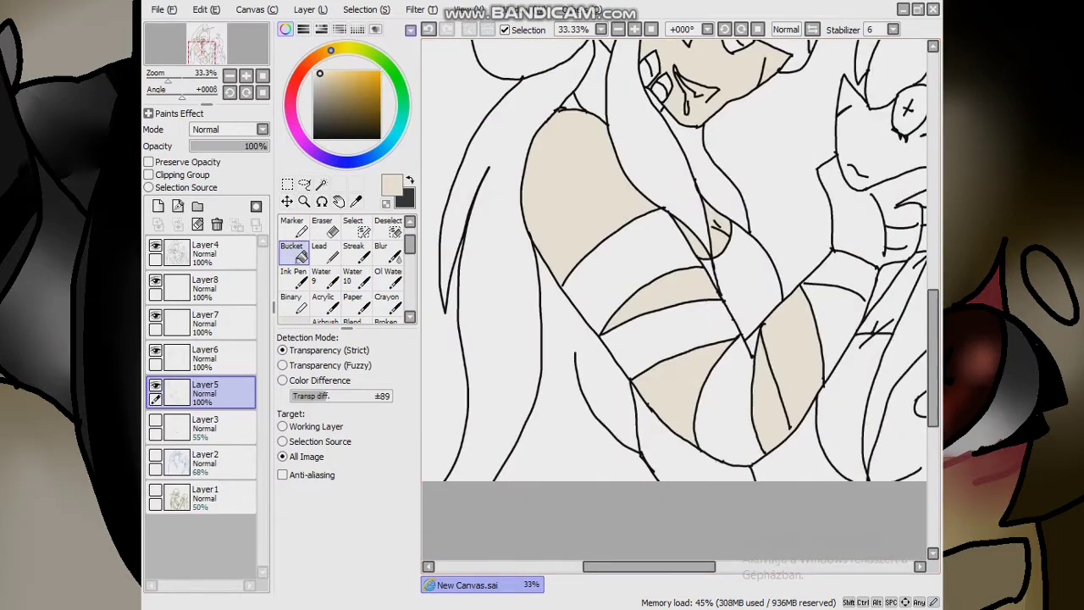
Close the gap at the lower end of the left character's forearm band line using the beige Binary brush
scroll(678, 305, "up", 4)
left_click(293, 303)
left_click_drag(680, 369, 685, 393)
left_click(293, 252)
scroll(677, 305, "down", 3)
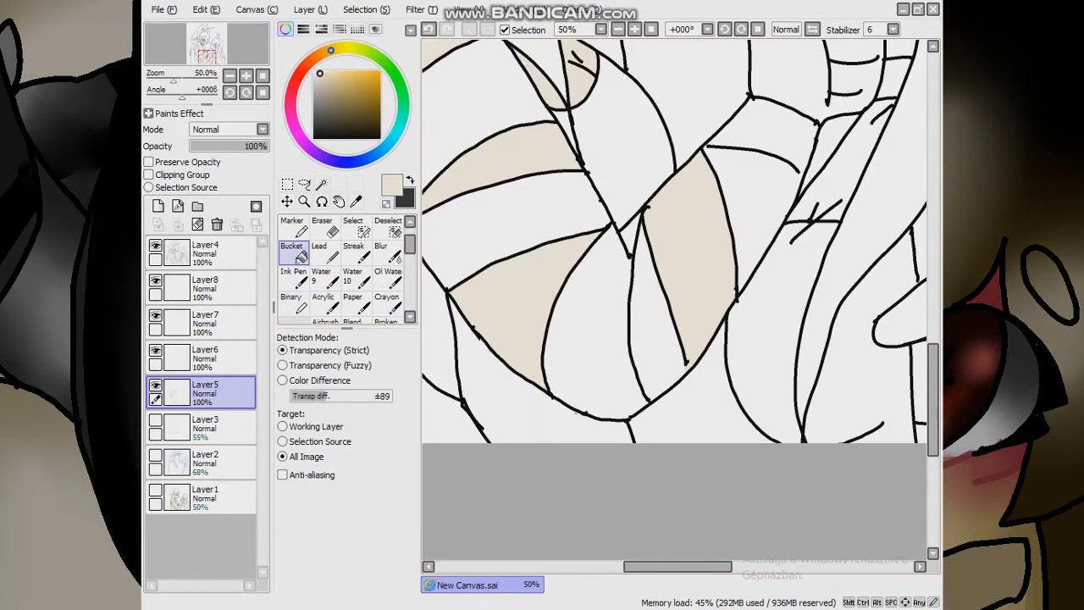
scroll(678, 305, "up", 3)
left_click(293, 302)
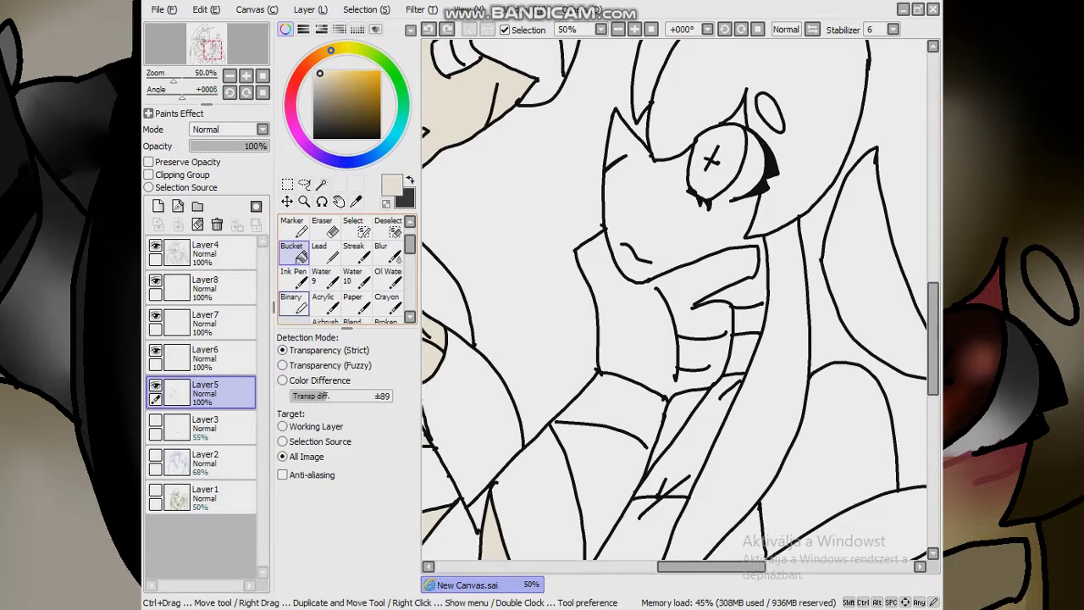
left_click(293, 251)
left_click(601, 491)
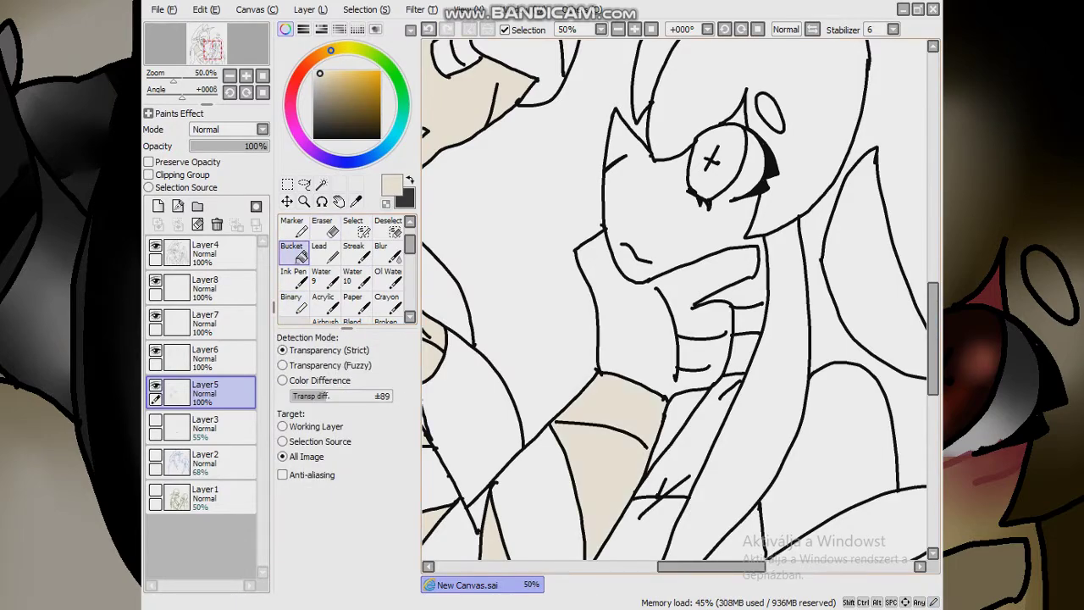
key("ctrl+z")
Close the gap in the left character's wrist band line and fill the bare forearm and gripping hand with beige
scroll(678, 305, "up", 3)
scroll(678, 305, "down", 3)
scroll(677, 305, "up", 4)
scroll(347, 271, "down", 1)
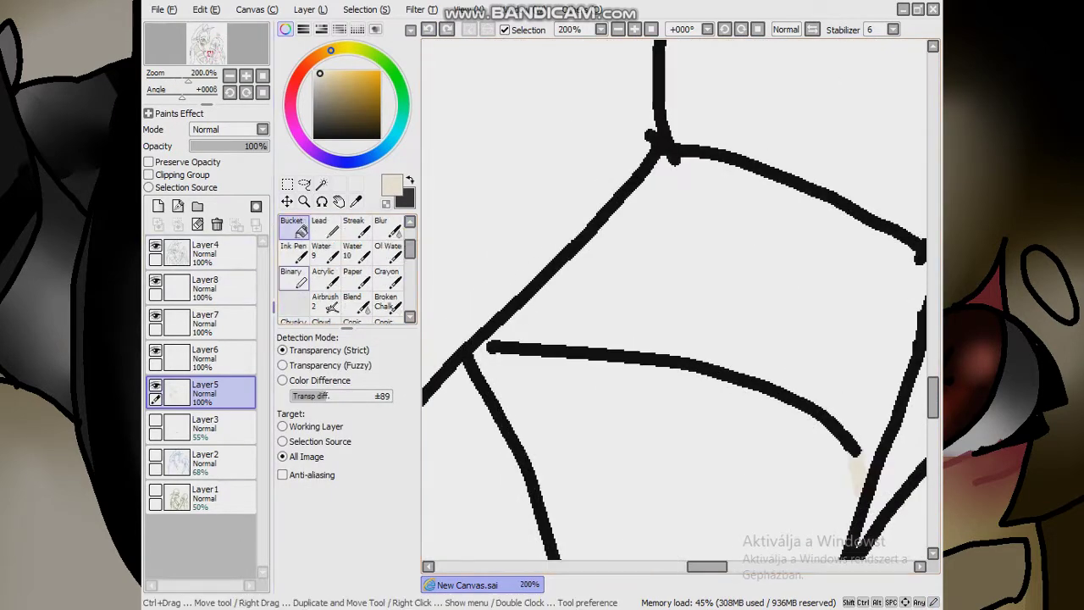
left_click(291, 277)
scroll(487, 343, "down", 3)
left_click(292, 226)
left_click(559, 458)
scroll(678, 305, "down", 4)
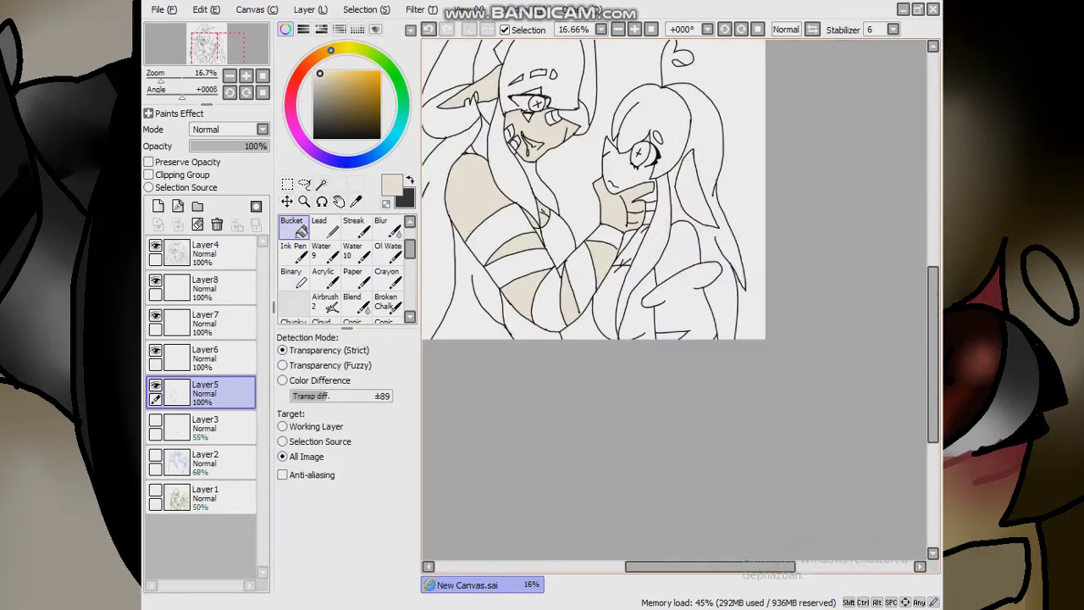
scroll(677, 305, "up", 5)
scroll(677, 305, "down", 6)
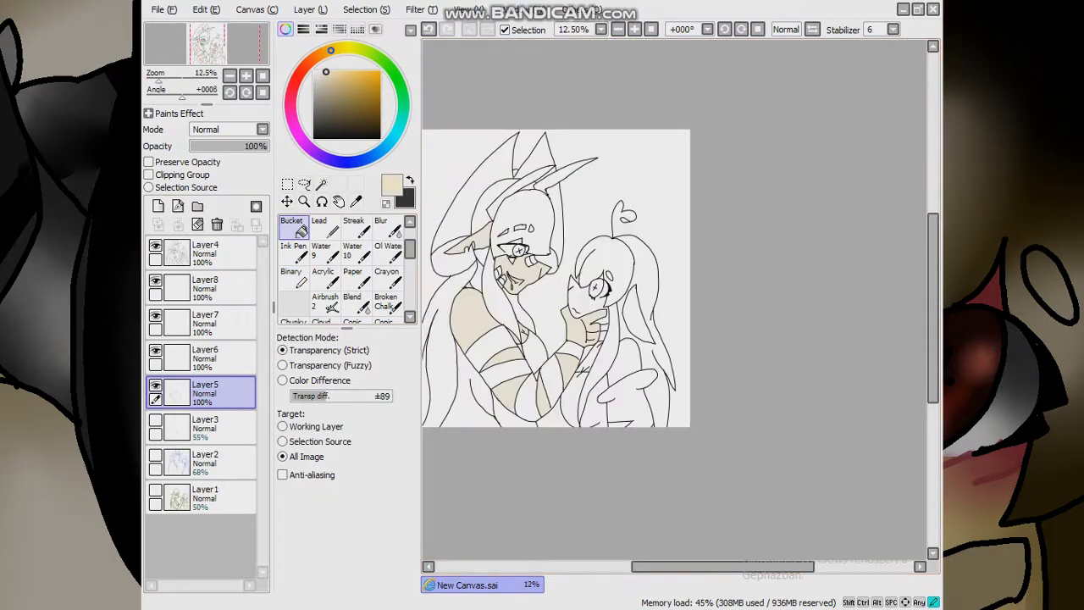
scroll(619, 291, "up", 1)
left_click(587, 295)
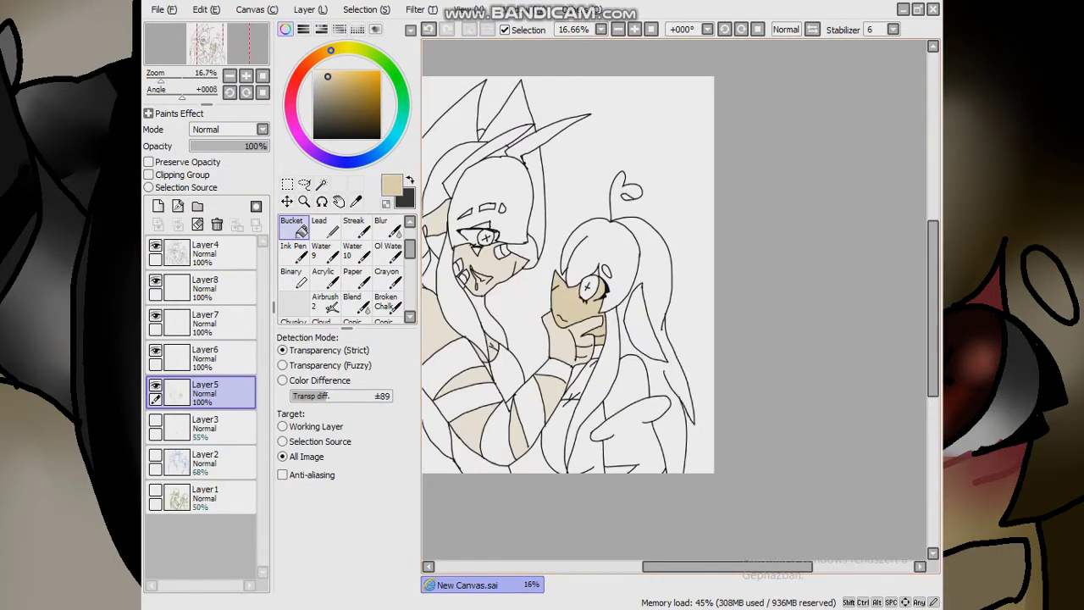
key("ctrl+z")
Fill the right character's face, ear and shoulder with tan on Layer6, closing the line gap above the wide cuff
scroll(583, 327, "up", 5)
left_click(203, 356)
scroll(678, 305, "down", 2)
scroll(678, 305, "up", 2)
scroll(678, 305, "down", 2)
scroll(677, 305, "down", 3)
scroll(678, 254, "up", 8)
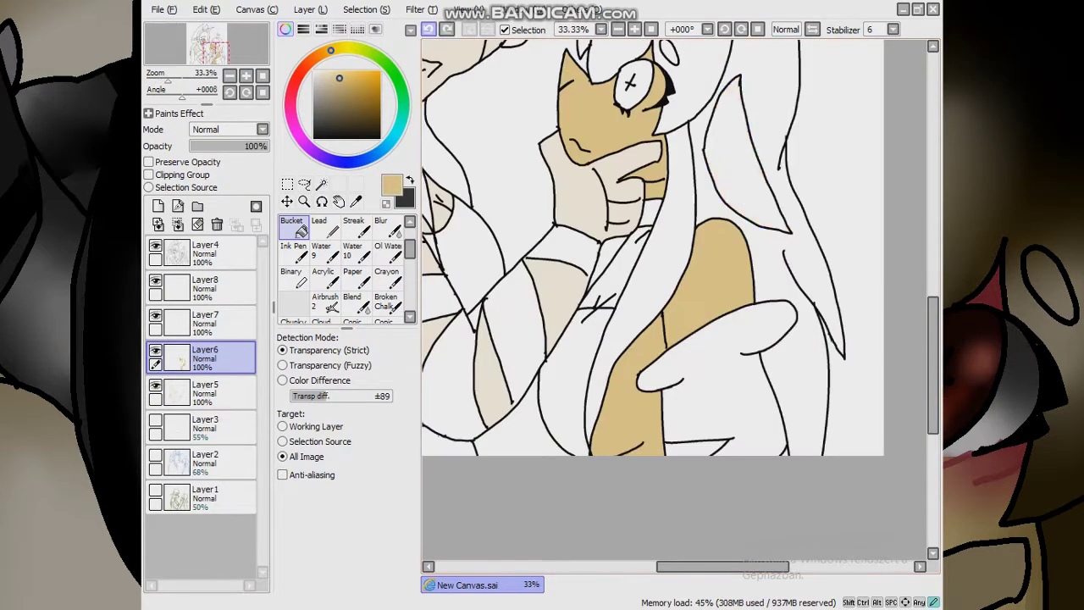
key("b")
key("b")
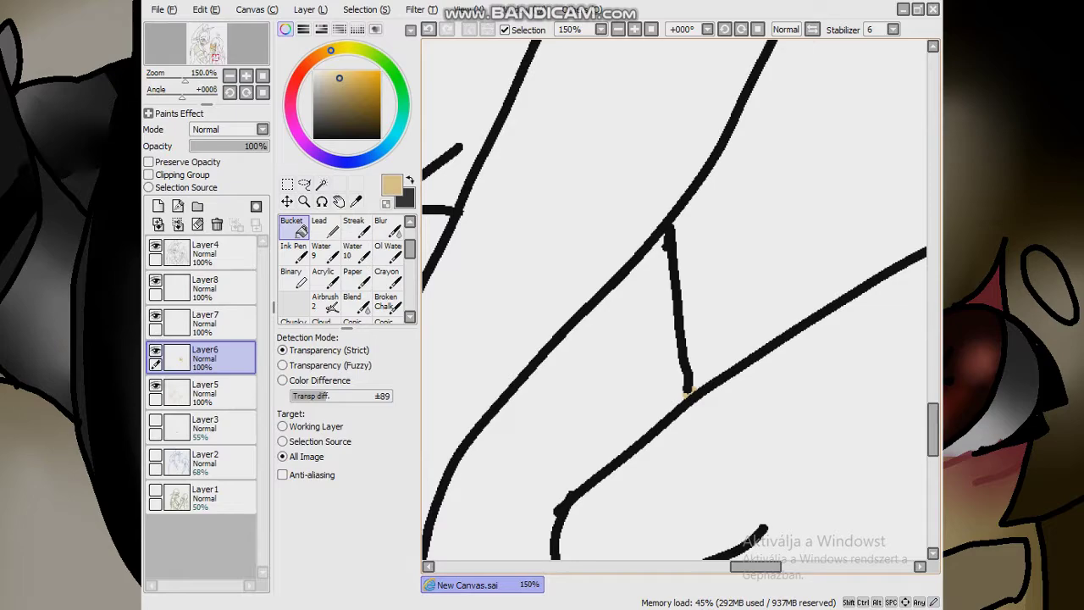
scroll(688, 389, "down", 9)
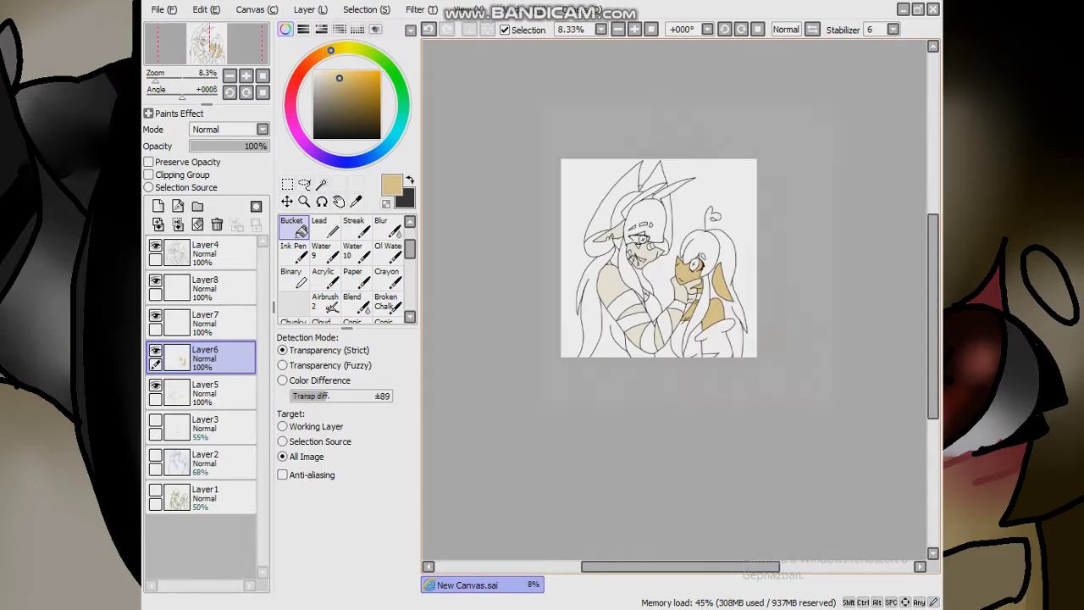
Fill the left character's long front hair strand with dark grey on Layer7 and paint over the slivers the fill missed
scroll(666, 253, "up", 2)
left_click(204, 322)
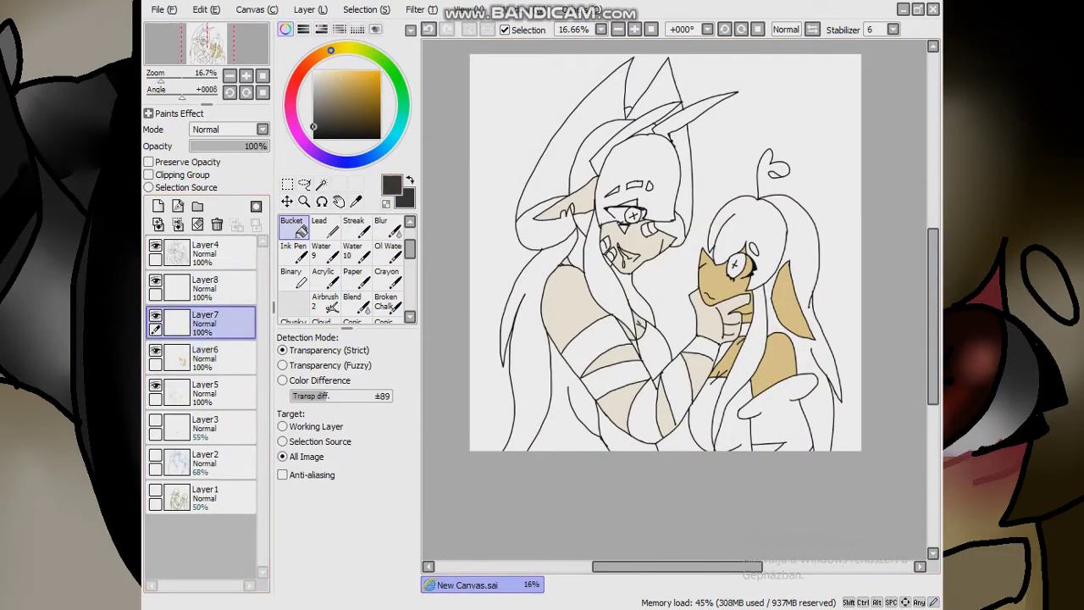
left_click(608, 272)
left_click(646, 411)
key("ctrl+z")
scroll(631, 327, "up", 4)
left_click(526, 475)
key("ctrl+z")
key("b")
left_click_drag(581, 297, 618, 340)
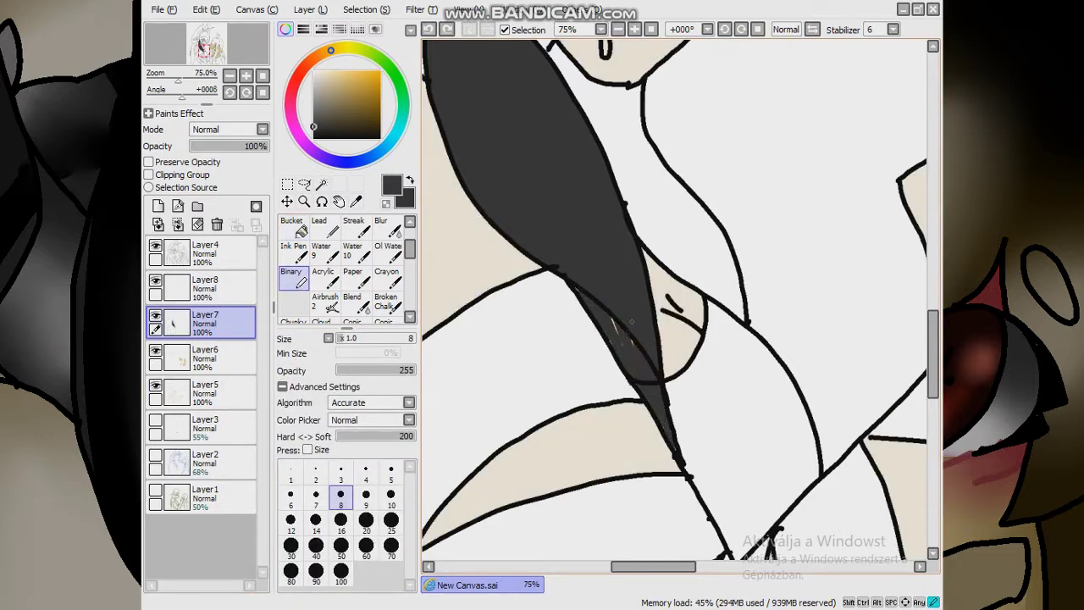
Fill the rest of the left character's hair and the area below the bent arm with dark grey
scroll(587, 257, "down", 4)
left_click(292, 225)
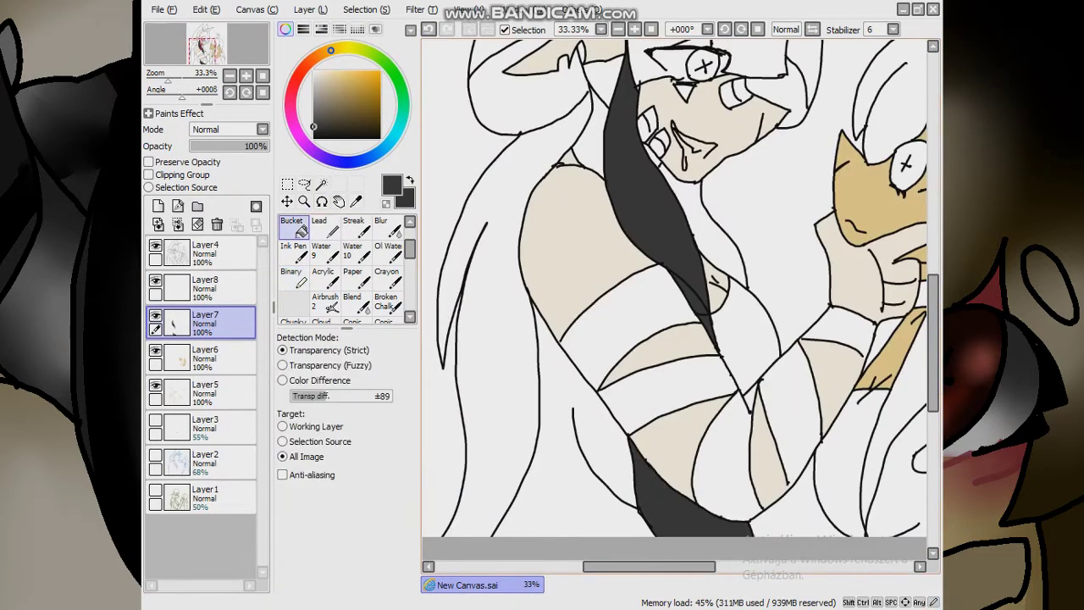
left_click(703, 254)
scroll(703, 254, "up", 4)
key("b")
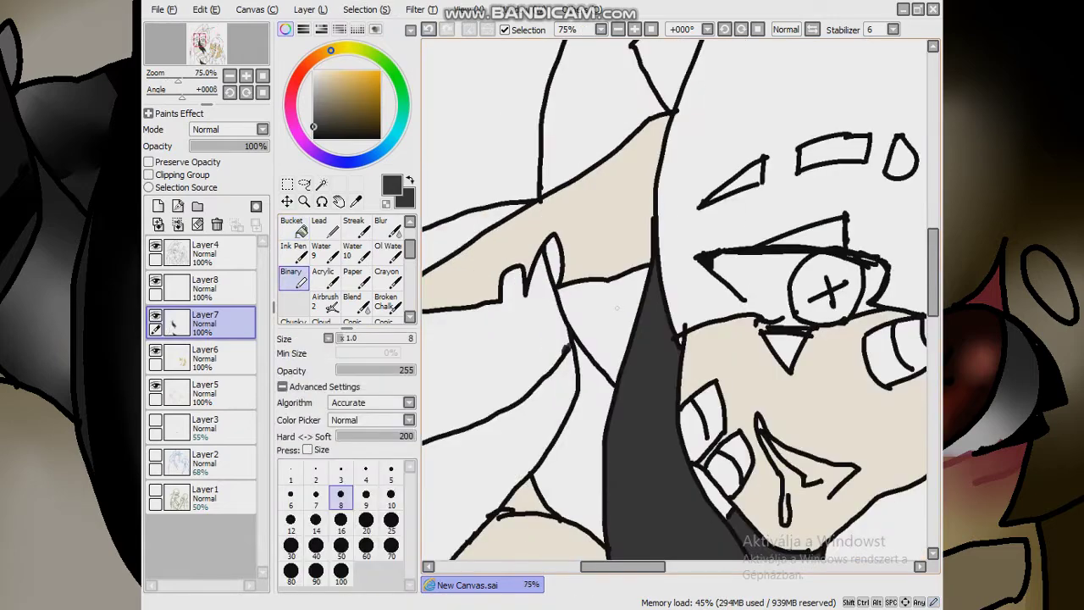
key("g")
scroll(677, 305, "up", 2)
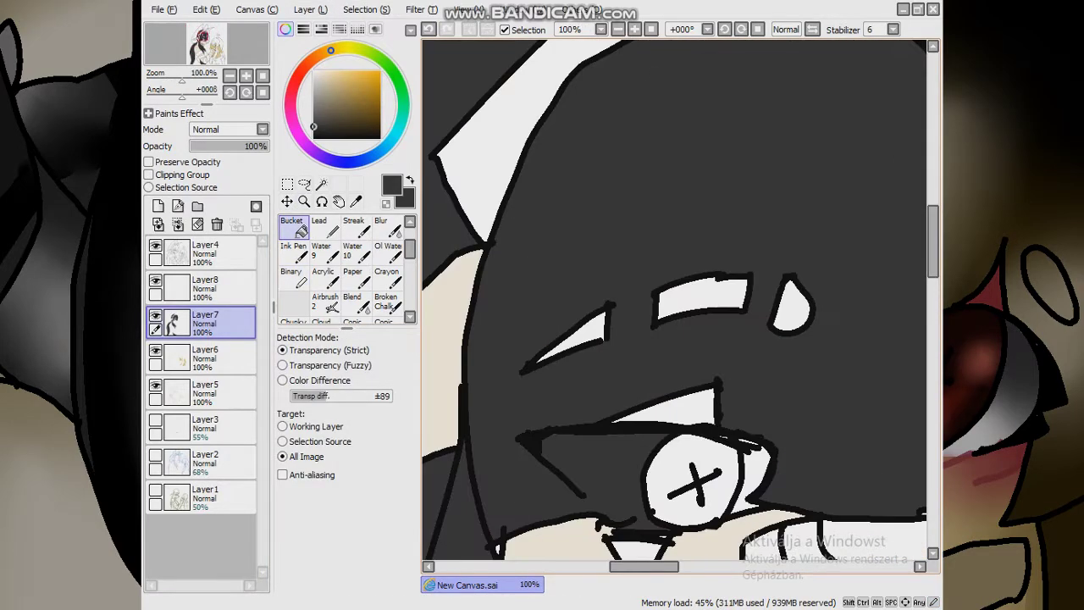
scroll(675, 305, "down", 4)
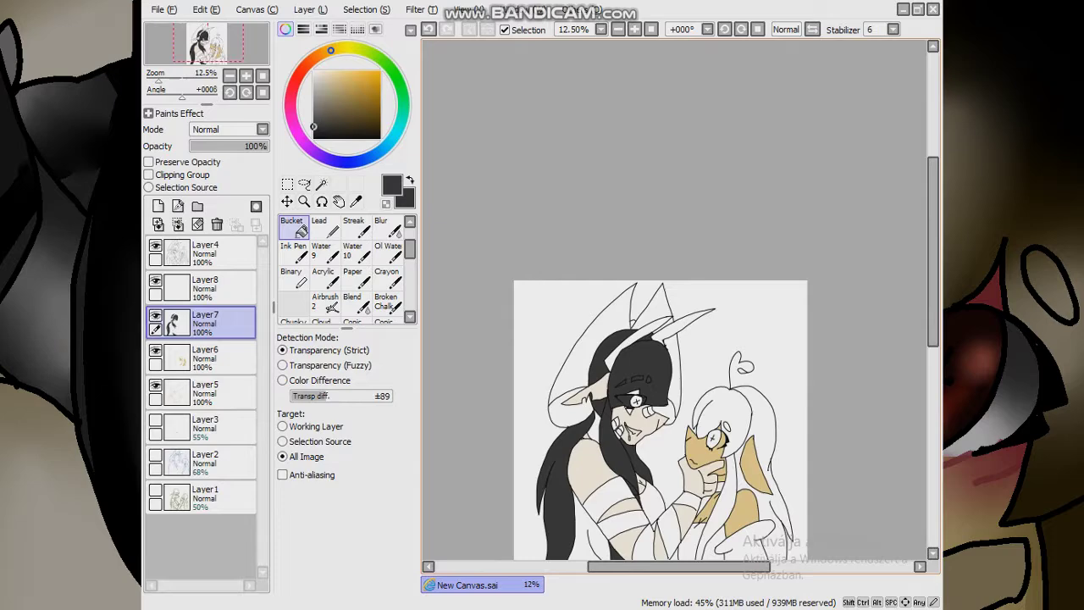
Undo the last fill, close the line gap at the base of the left character's upright horn, and fill that small section dark grey
scroll(675, 305, "up", 2)
key("ctrl+z")
scroll(528, 348, "up", 3)
key("b")
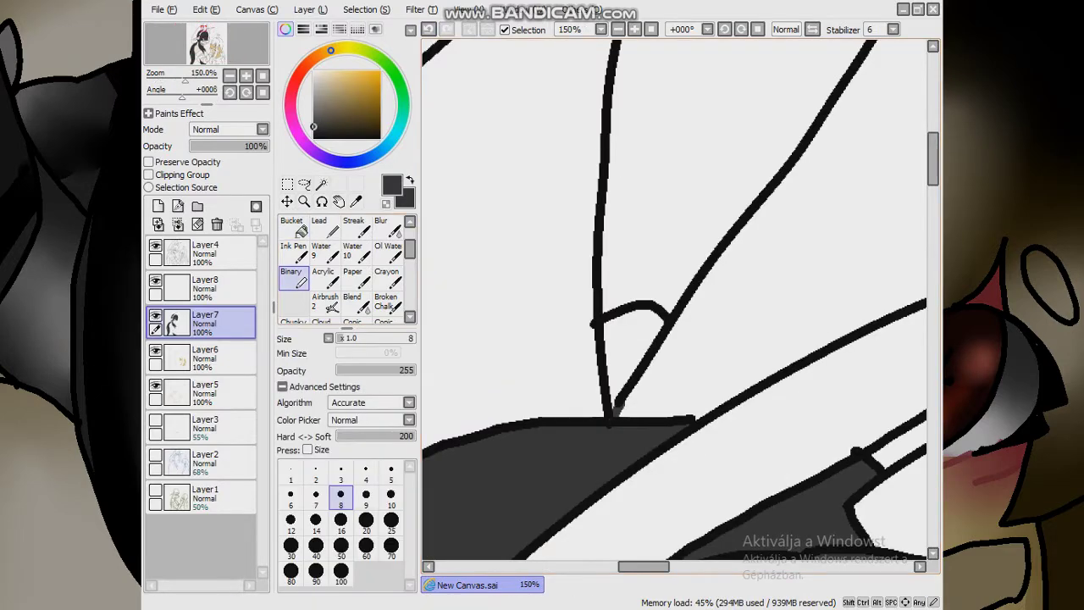
key("g")
left_click(631, 356)
scroll(631, 356, "down", 8)
Fill the right character's fringe, front strand and back hair with dark brown on Layer8, undoing the fills in unsuitable colours
left_click(203, 288)
scroll(749, 341, "up", 4)
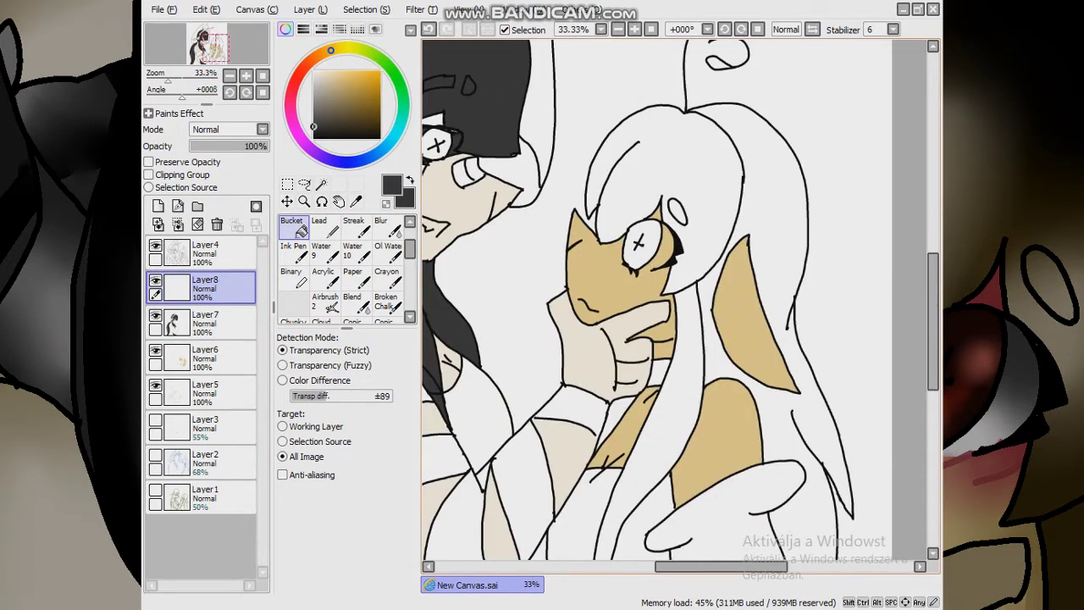
left_click(770, 169)
key("ctrl+z")
left_click(362, 112)
left_click(695, 169)
key("ctrl+z")
left_click(370, 124)
left_click(694, 169)
left_click(678, 381)
Select the right character's hair with the magic wand and paint the lower back hair ochre with a size 100 binary brush
scroll(660, 304, "down", 4)
scroll(660, 305, "up", 5)
scroll(661, 305, "down", 1)
scroll(622, 305, "down", 3)
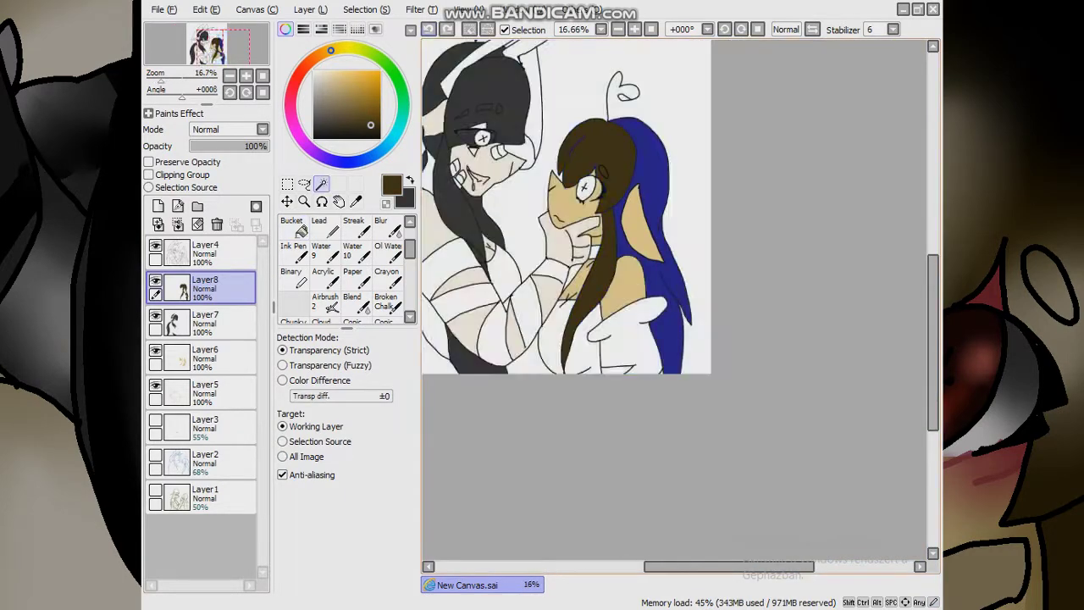
scroll(622, 305, "up", 3)
left_click(295, 275)
scroll(592, 305, "down", 1)
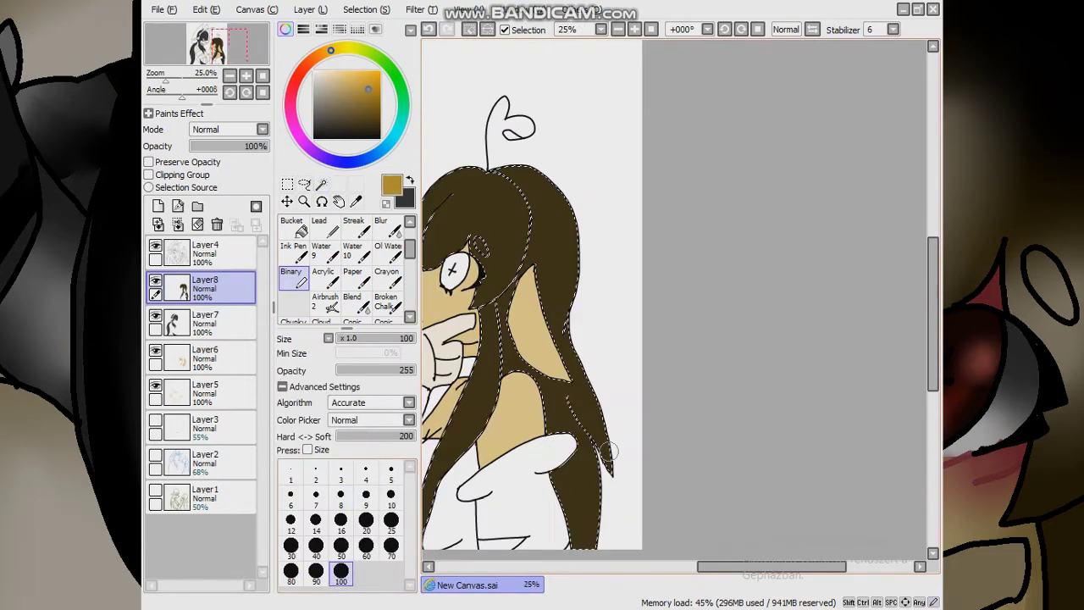
left_click_drag(584, 542, 548, 438)
Blend the brown-to-ochre transition in the back hair with a size 120 blur and add size 9 dark brown strands
left_click(381, 225)
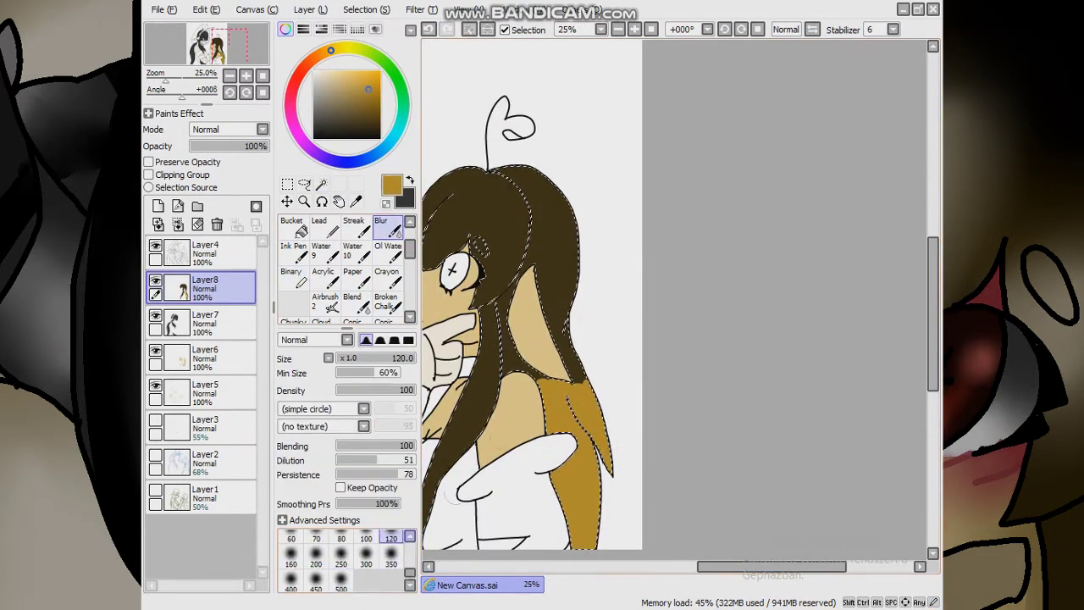
left_click(295, 275)
left_click(366, 494)
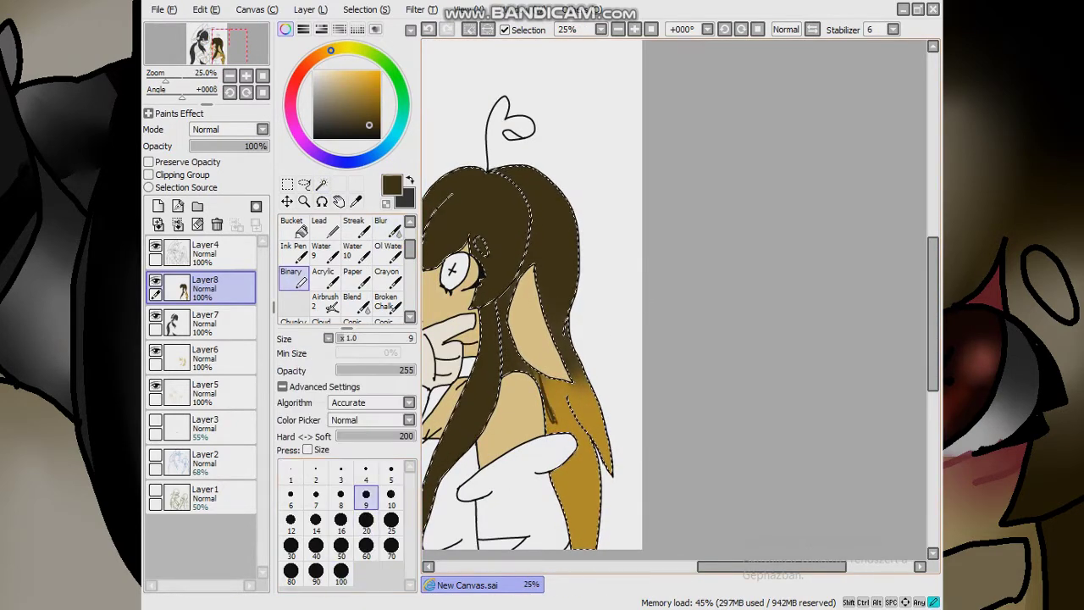
left_click(382, 225)
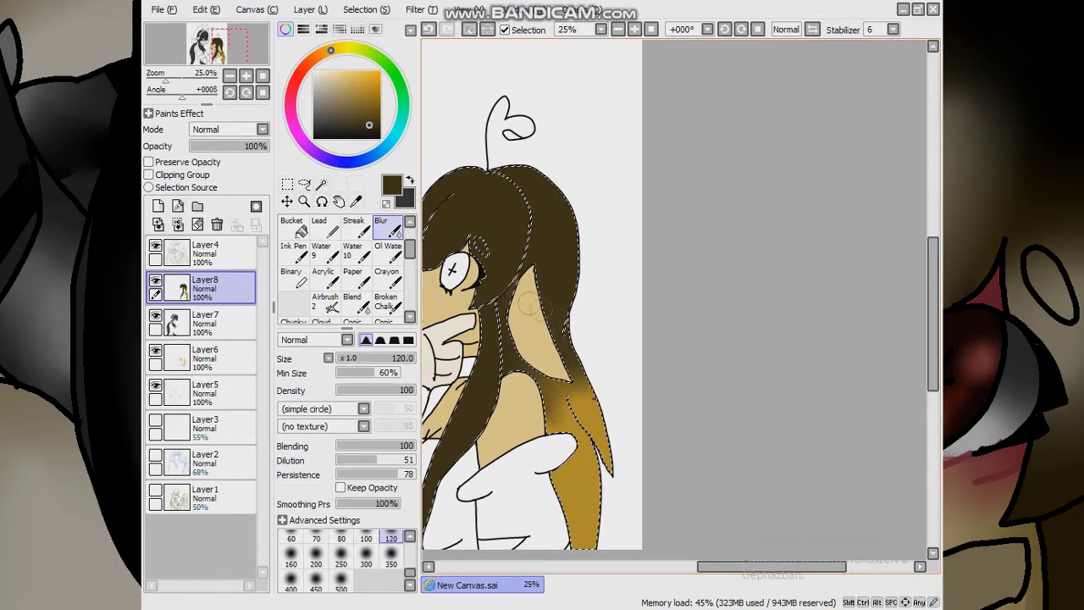
Paint the front strand's lower part ochre, add size 20 dark brown streaks to both hair ends, and blend them with a size 50 blur
scroll(585, 351, "down", 1)
left_click(292, 276)
left_click(341, 570)
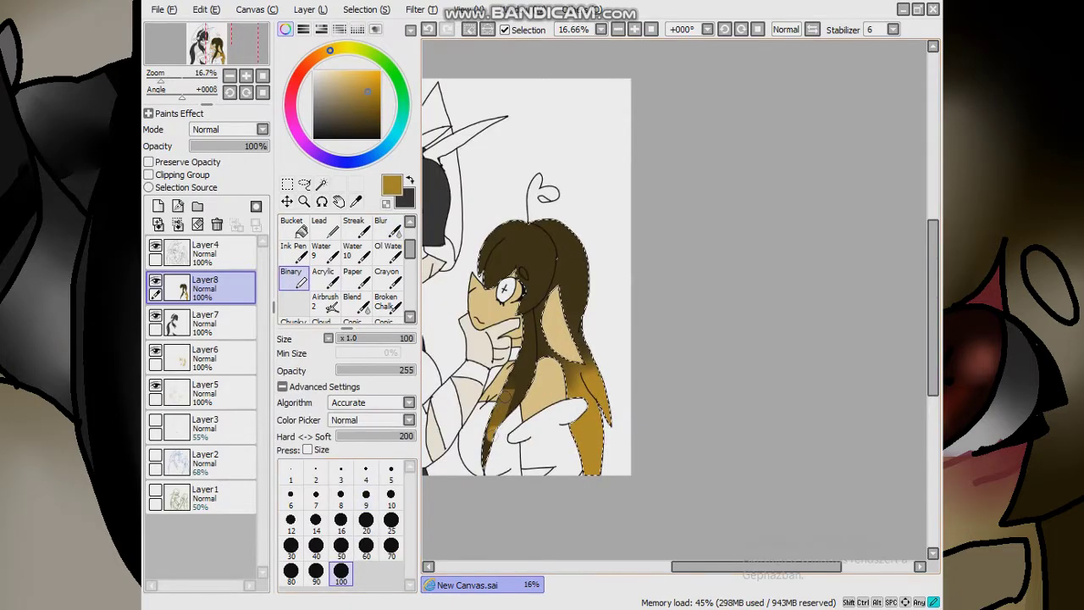
left_click(366, 520)
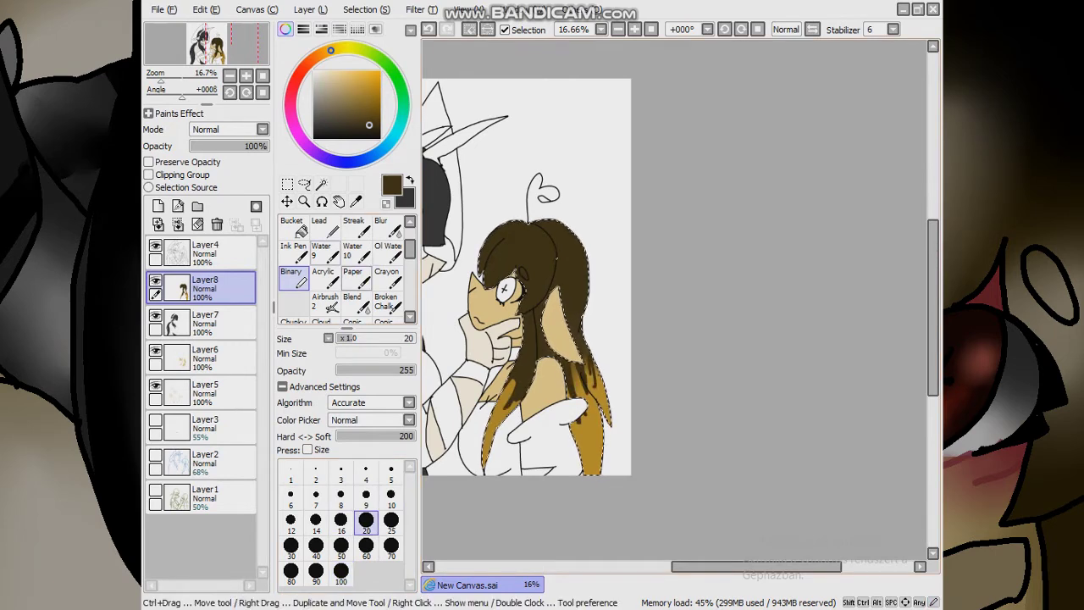
left_click(381, 226)
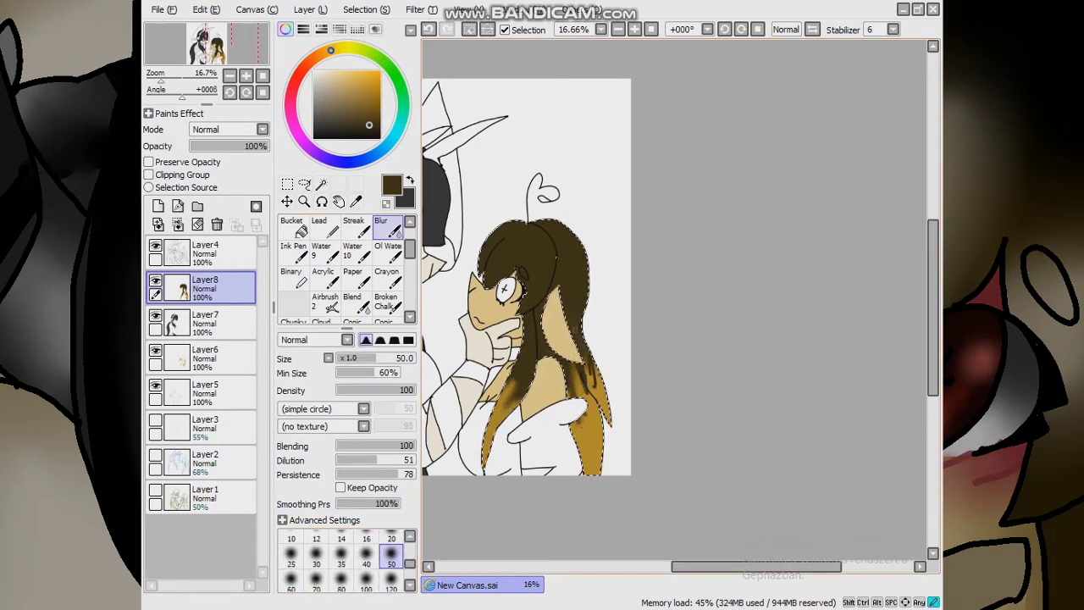
scroll(644, 436, "down", 1)
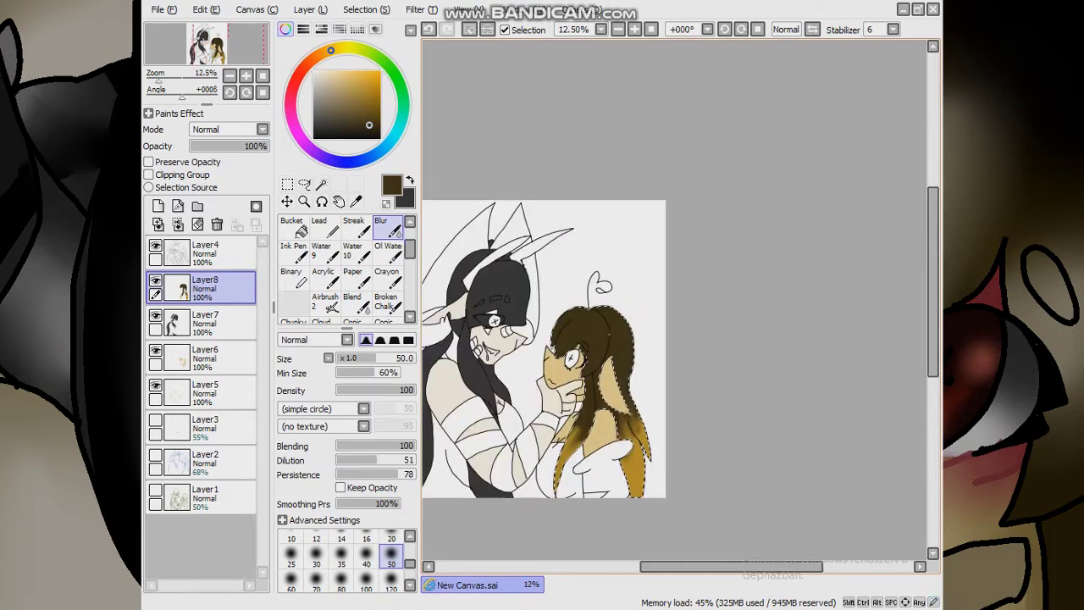
Paint the right character's crown near-black with a size 100 binary brush and soften its edge with a size 120 blur
scroll(573, 297, "up", 3)
left_click(376, 137)
left_click(291, 277)
left_click(341, 570)
left_click_drag(573, 297, 652, 316)
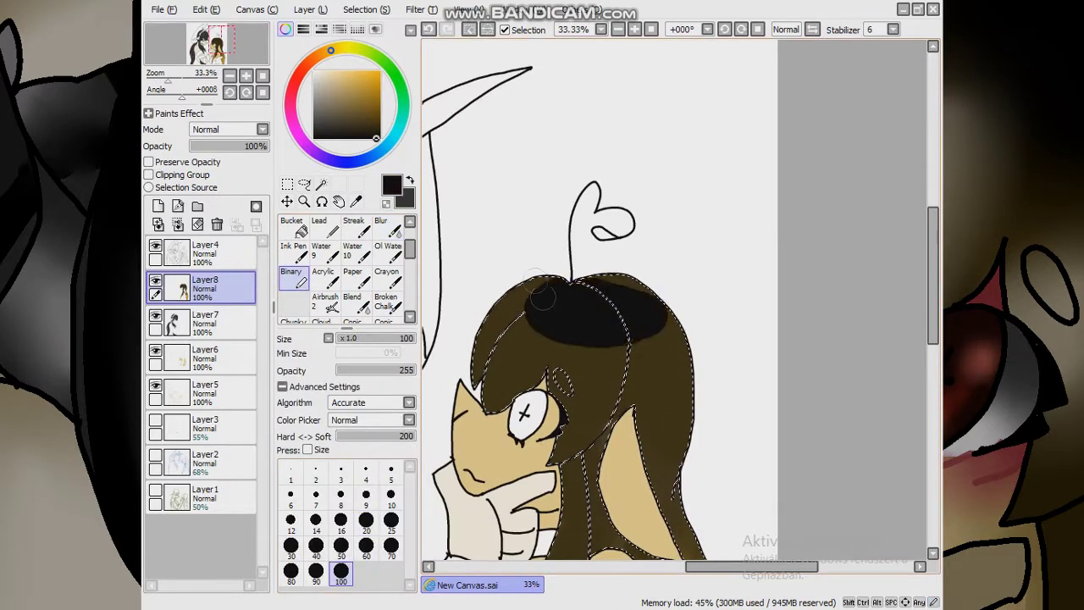
left_click(381, 226)
left_click(391, 579)
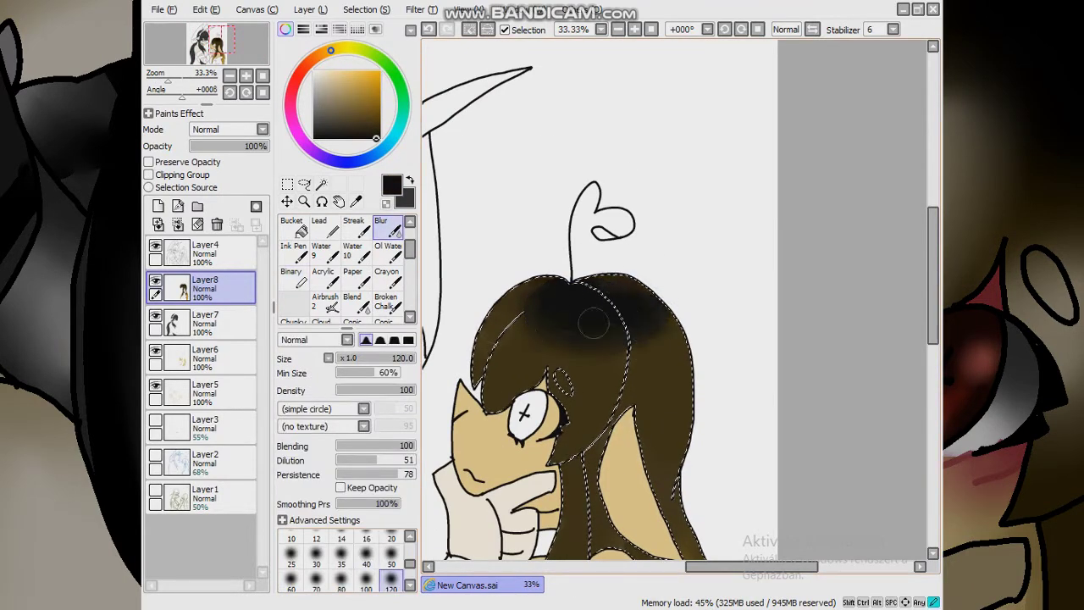
Strengthen the black on the crown, paint a sampled brown band below it, and blend both into the hair with the size 120 blur
scroll(669, 315, "down", 1)
scroll(593, 314, "up", 1)
left_click(291, 277)
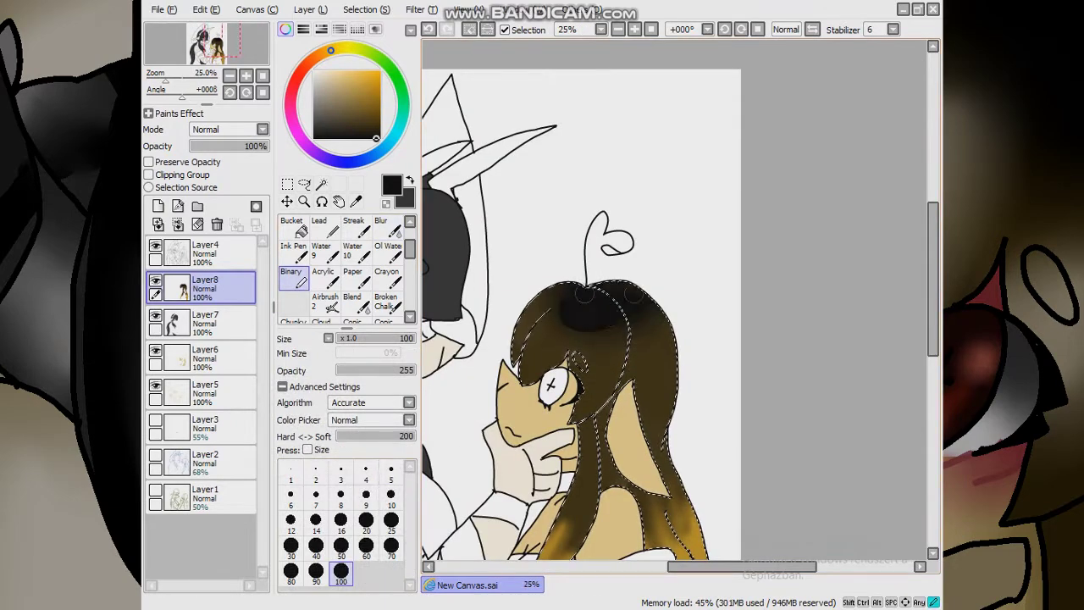
left_click(555, 334, "alt")
left_click(380, 226)
left_click_drag(533, 292, 559, 343)
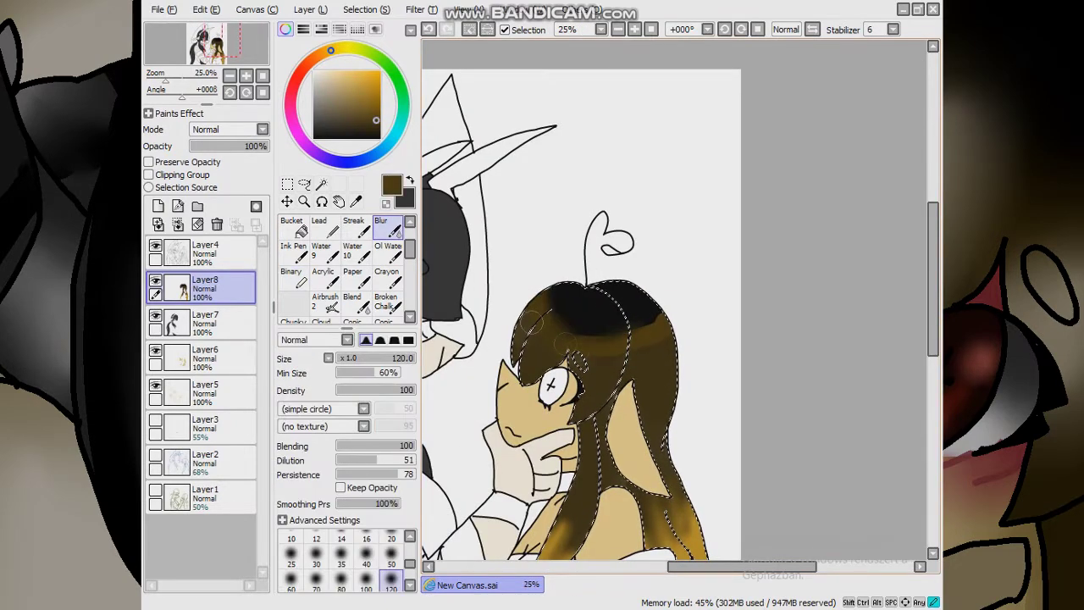
scroll(779, 322, "down", 1)
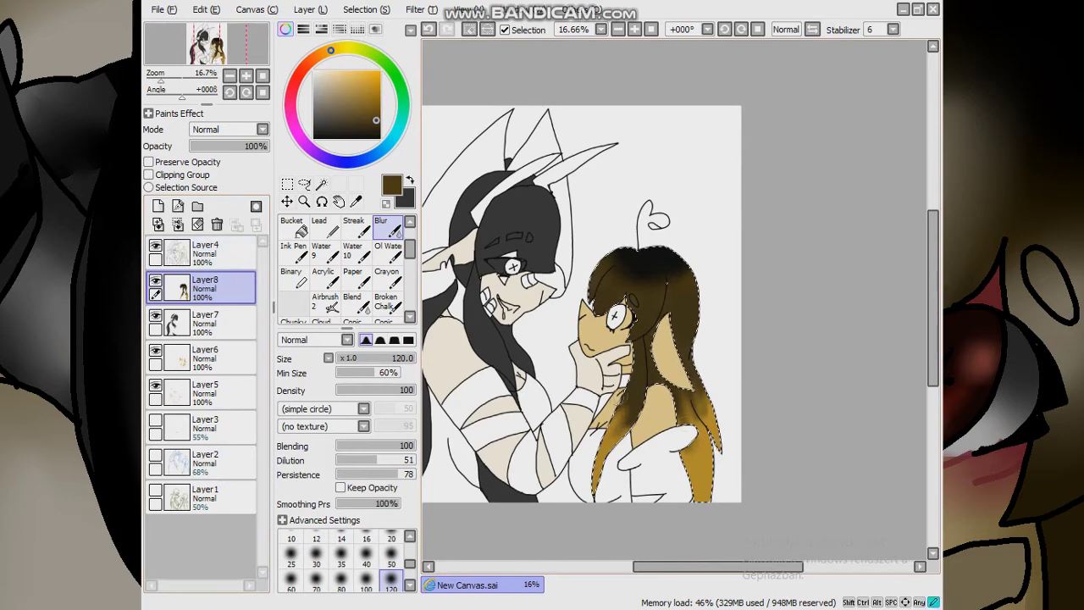
Add Layer9 above Layer8 and paint cream highlight patches across the right character's fringe, back hair and hair ends at size 100
scroll(593, 305, "left", 1)
key("ctrl+shift+n")
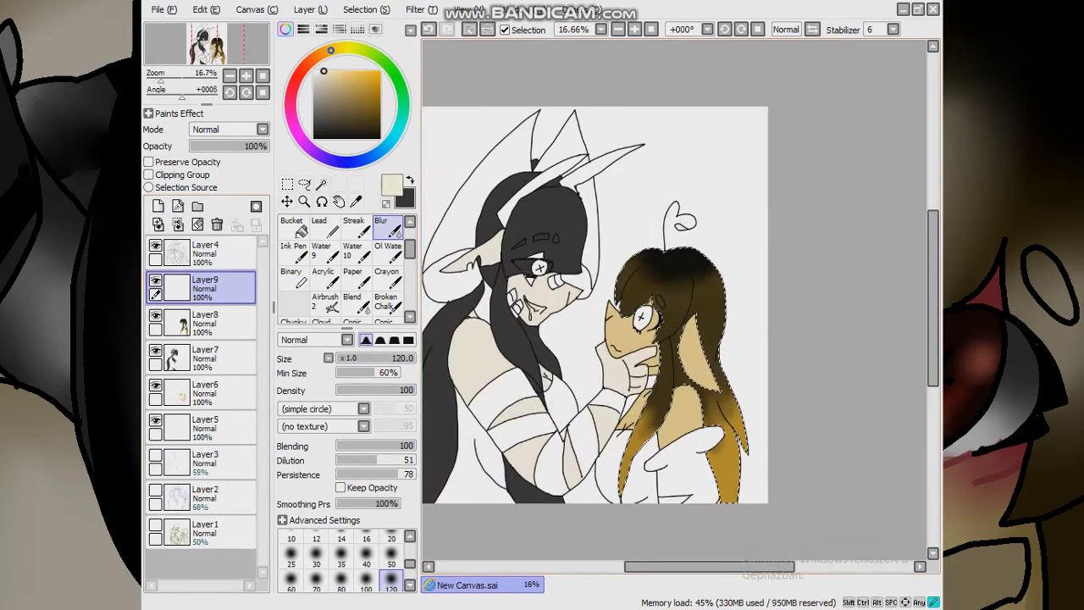
scroll(623, 289, "up", 2)
left_click(291, 275)
left_click_drag(758, 315, 815, 360)
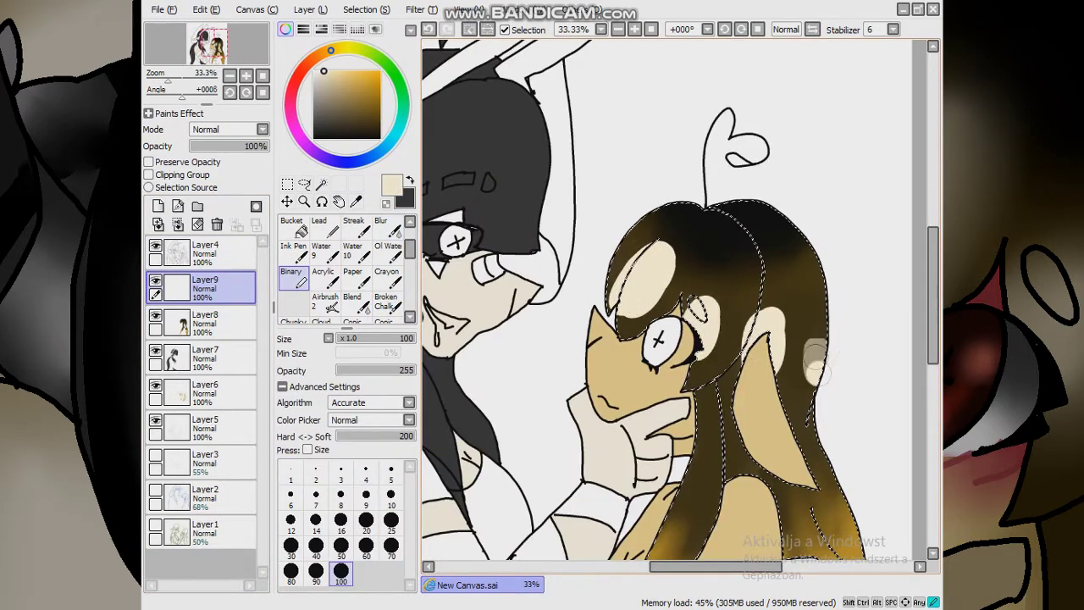
scroll(815, 355, "down", 5)
scroll(742, 378, "up", 5)
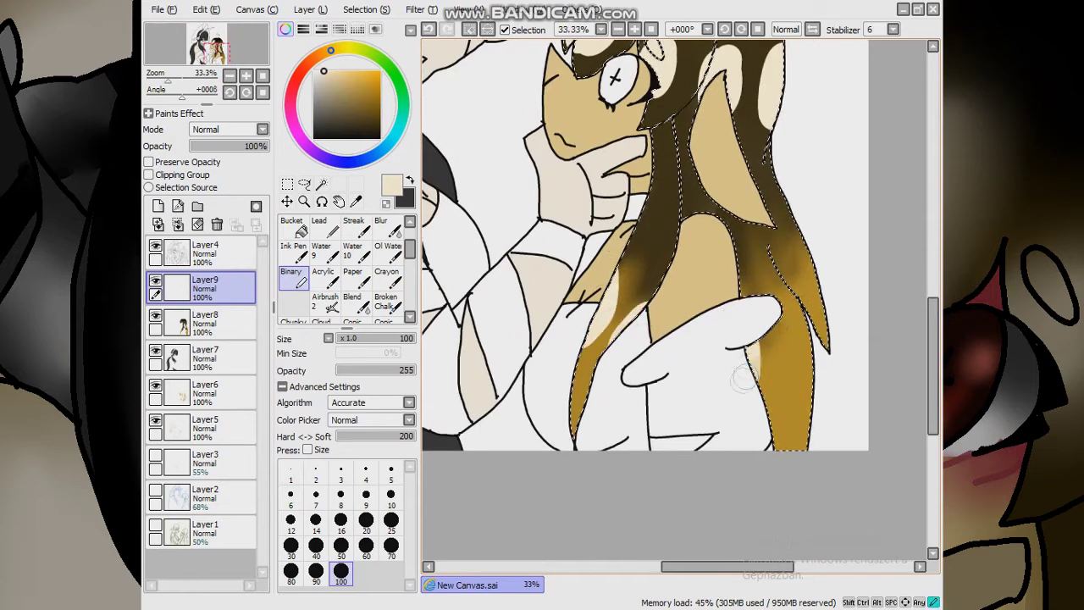
scroll(742, 379, "down", 5)
scroll(669, 169, "up", 5)
Soften the cream hair highlights with a size 100 blur and set Layer9's opacity to 65%
left_click(380, 222)
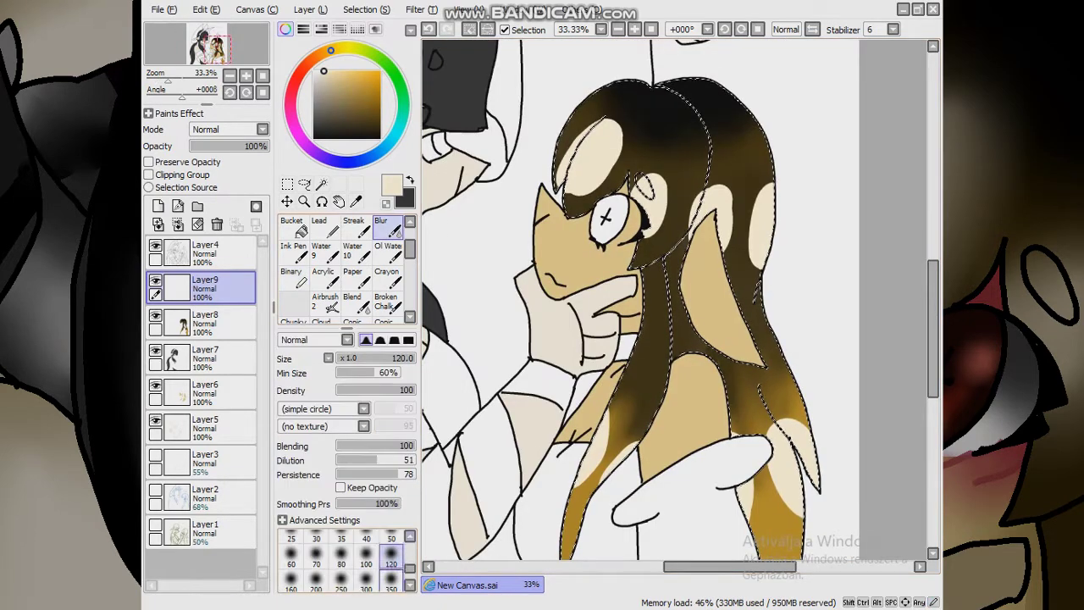
left_click(366, 559)
mouse_move(618, 127)
left_mouse_down()
mouse_move(572, 174)
mouse_move(597, 135)
mouse_move(559, 169)
mouse_move(678, 203)
mouse_move(669, 221)
mouse_move(720, 169)
mouse_move(737, 246)
mouse_move(767, 212)
mouse_move(695, 221)
mouse_move(593, 458)
mouse_move(762, 481)
mouse_move(788, 410)
left_mouse_up()
scroll(763, 424, "down", 2)
left_click_drag(267, 146, 243, 146)
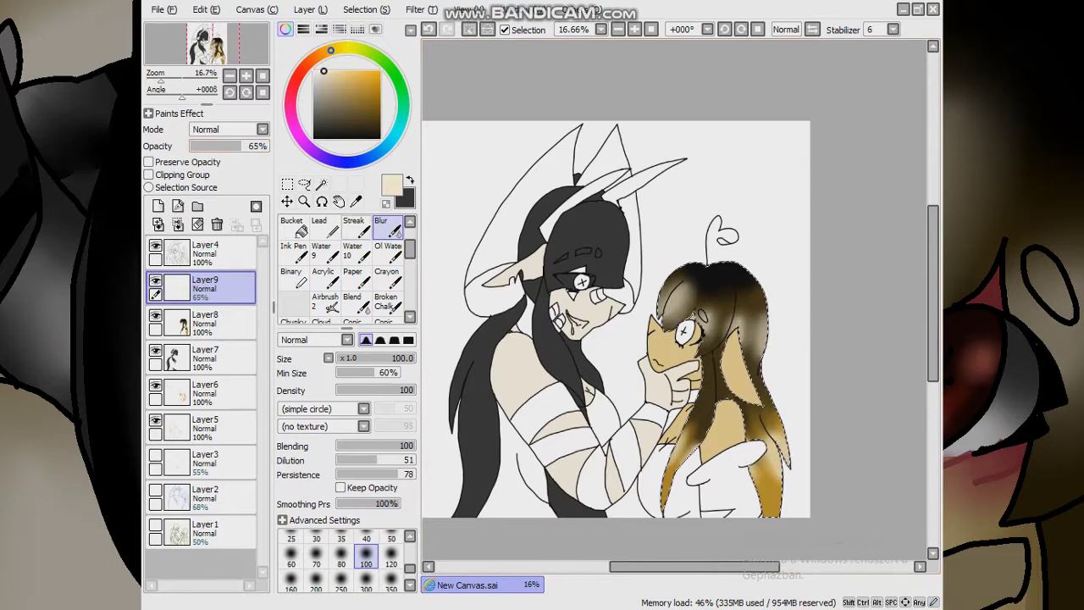
Clear the selection, add Layer10 above Layer8, and try a dark brown strand over the right character's face with a size 16 binary brush
scroll(616, 320, "down", 3)
scroll(616, 320, "up", 4)
left_click(204, 322)
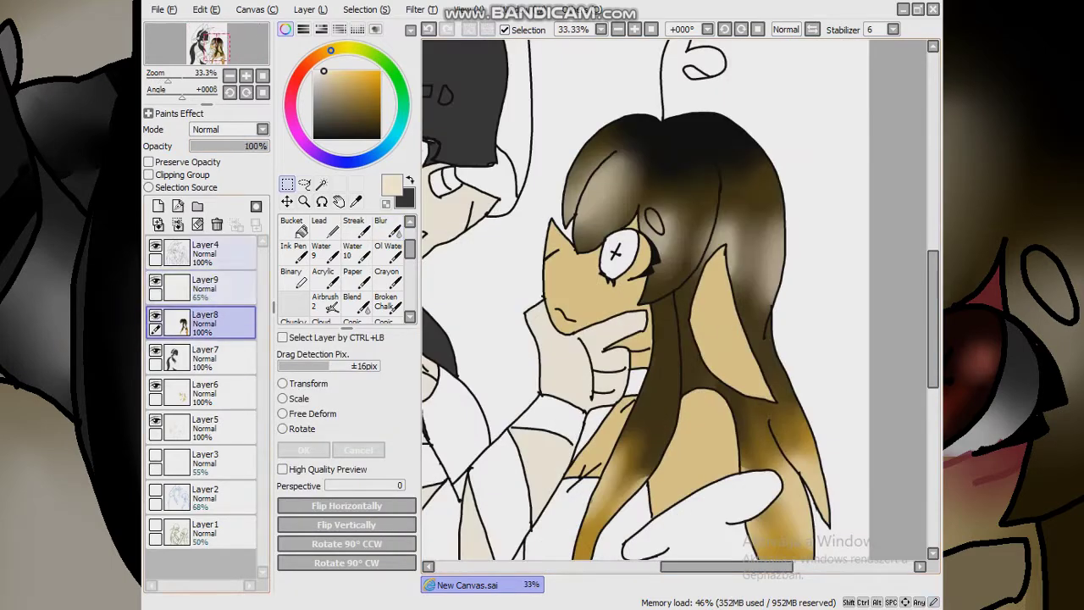
left_click(157, 206)
left_click(290, 277)
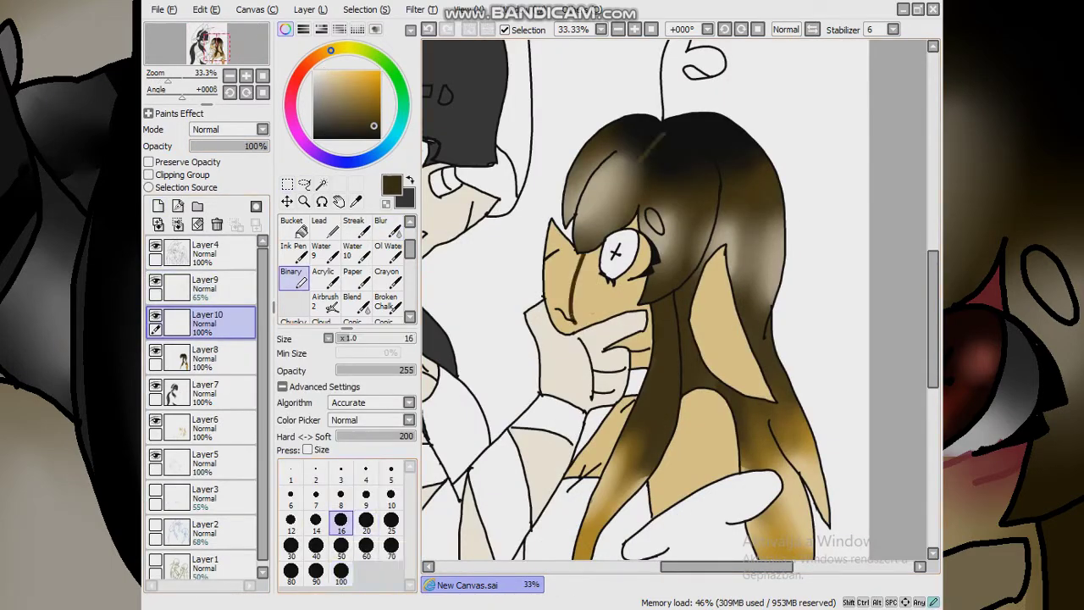
scroll(518, 274, "down", 7)
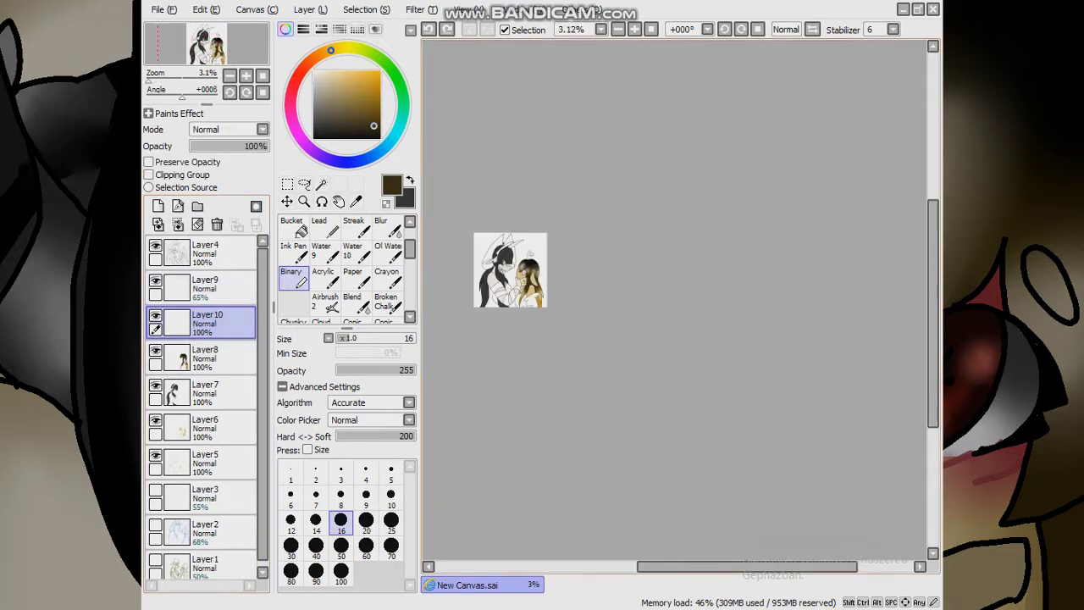
scroll(343, 267, "down", 2)
scroll(487, 263, "up", 5)
scroll(627, 290, "up", 2)
key("w")
left_click(584, 89)
left_click(204, 356)
left_click(631, 77)
left_click(720, 165)
key("ctrl+z")
scroll(627, 288, "down", 2)
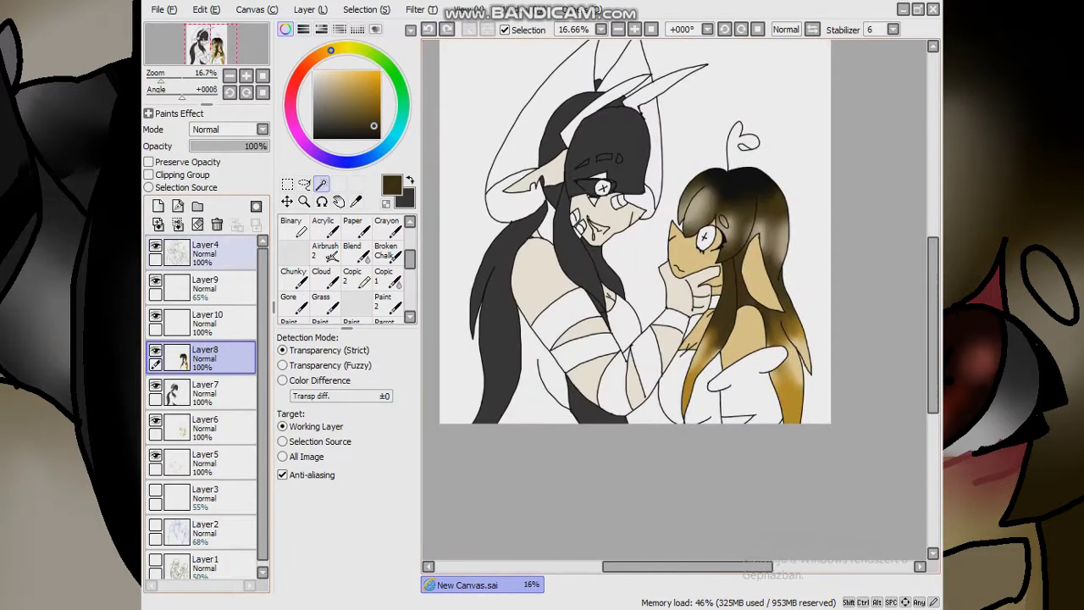
Select all of the left character's dark grey hair on Layer7 with the magic wand
scroll(627, 288, "up", 2)
left_click(203, 393)
scroll(627, 288, "up", 1)
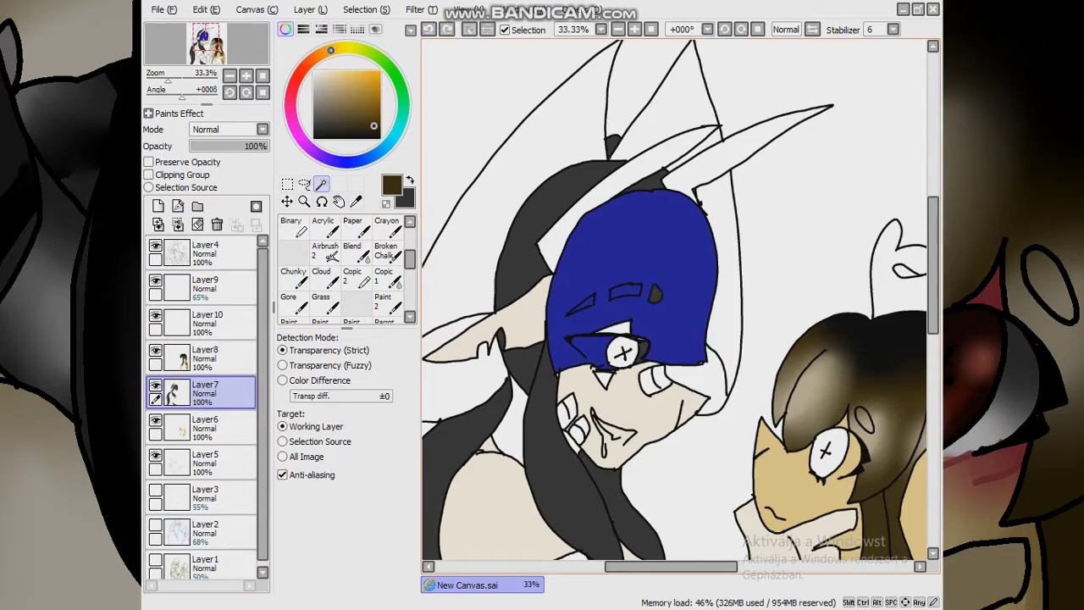
scroll(678, 305, "down", 2)
scroll(678, 305, "up", 2)
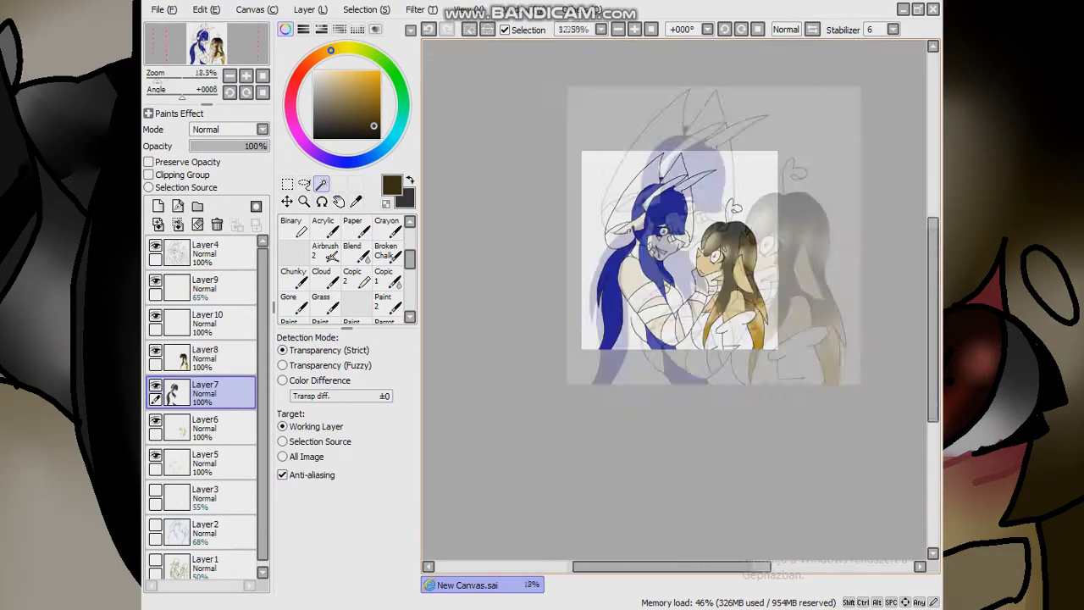
Paint near-black shading over the left character's crown and near-black streaks down the fringe, front strands and ponytail at size 60
key("b")
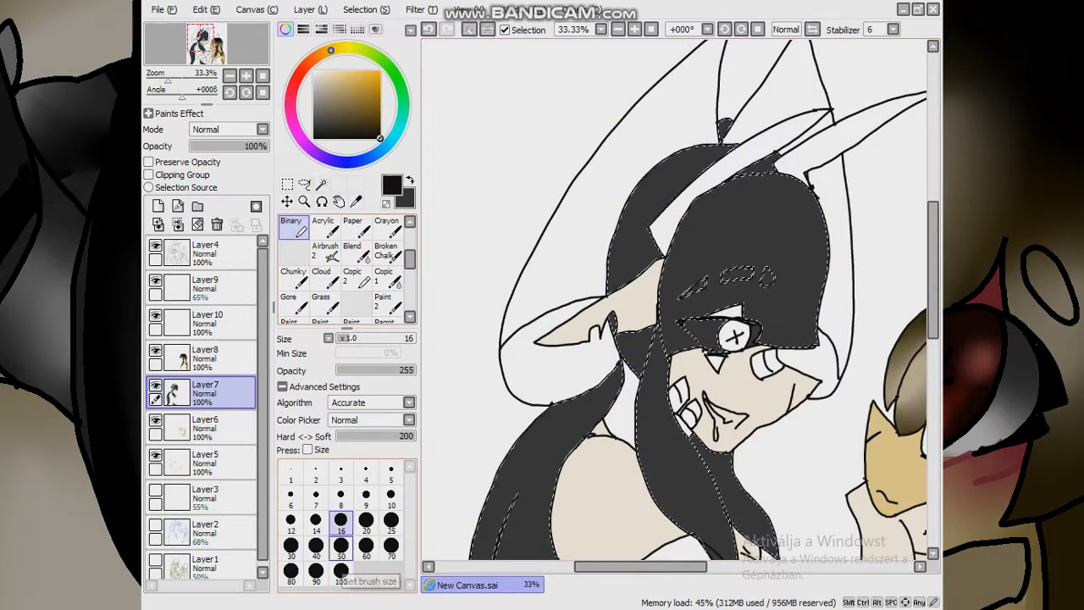
left_click_drag(743, 154, 675, 168)
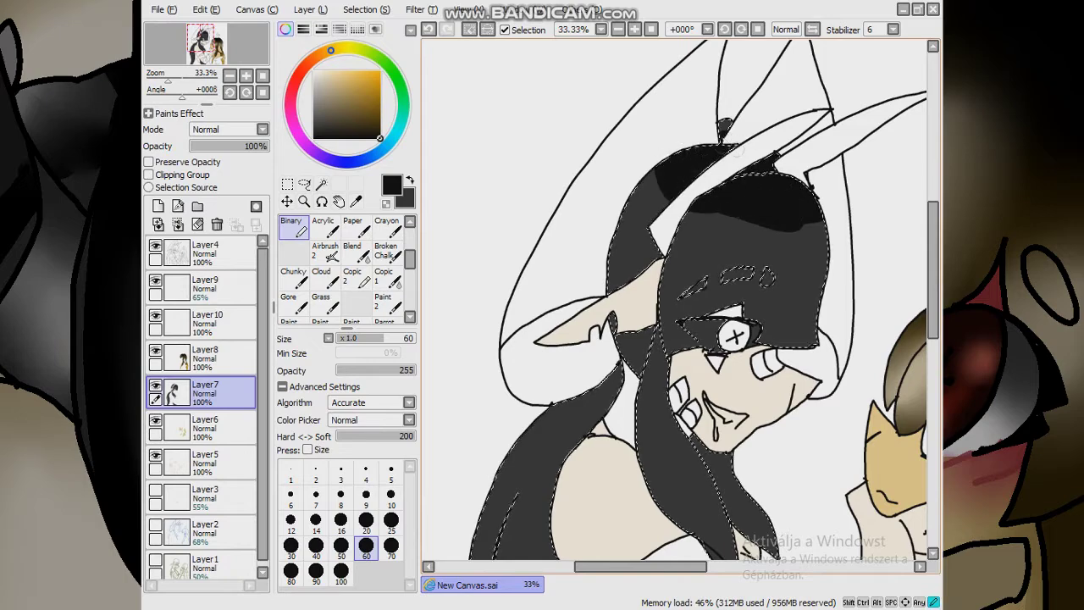
left_click_drag(788, 235, 763, 379)
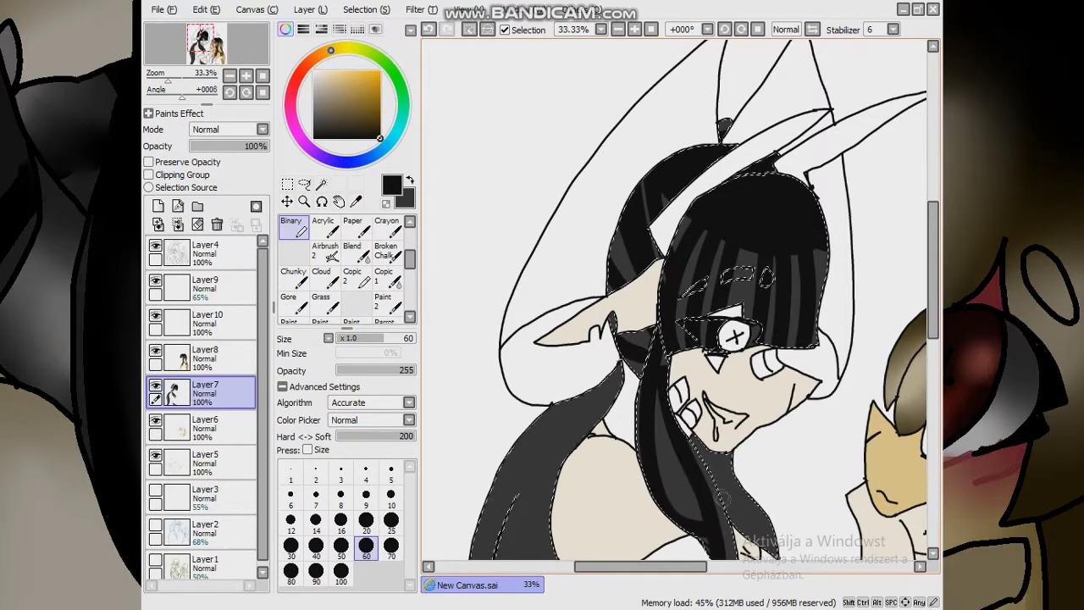
scroll(678, 301, "down", 1)
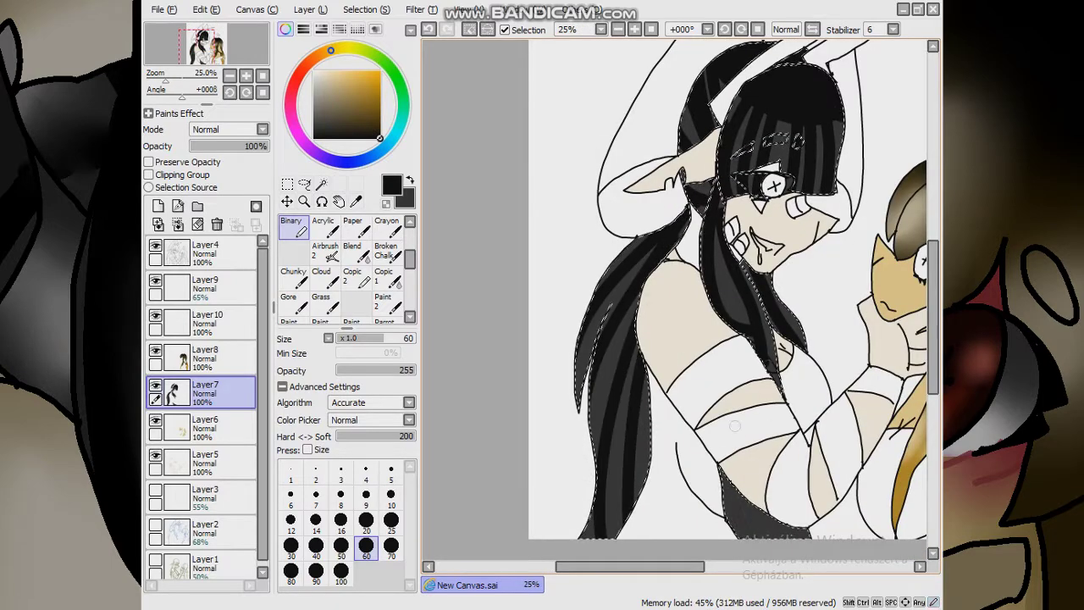
Blend the black streaks in the left character's hair with the Blur tool at sizes 50 and 100
key("b")
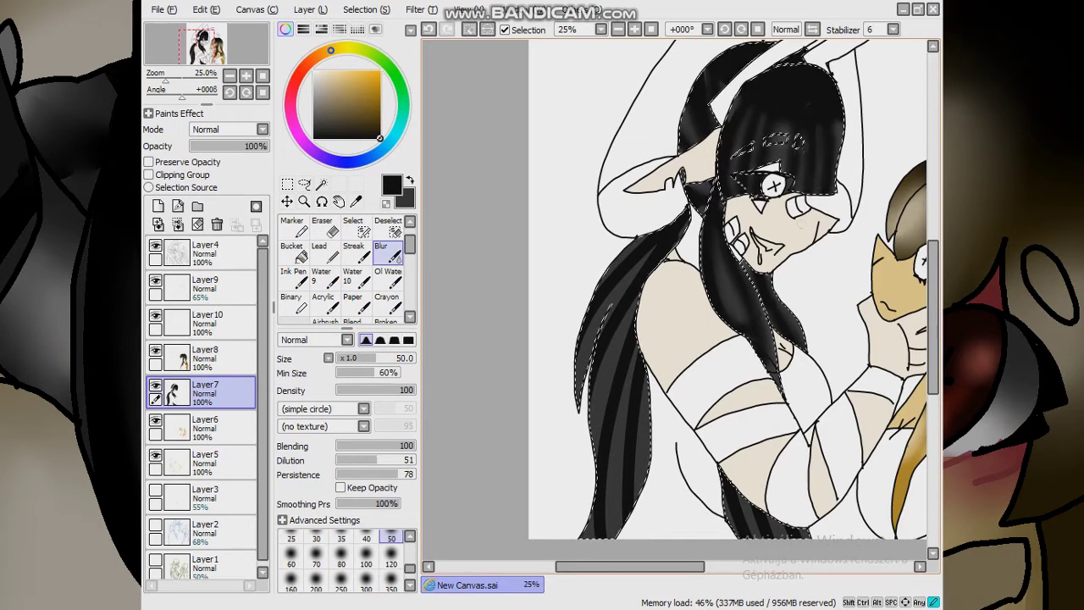
left_click(366, 563)
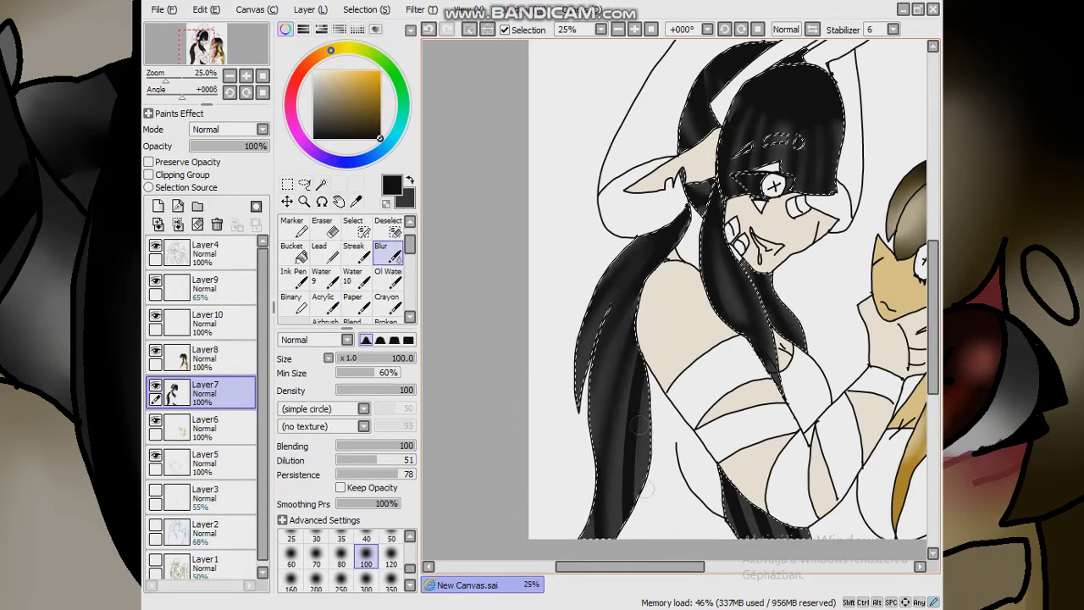
scroll(640, 473, "down", 1)
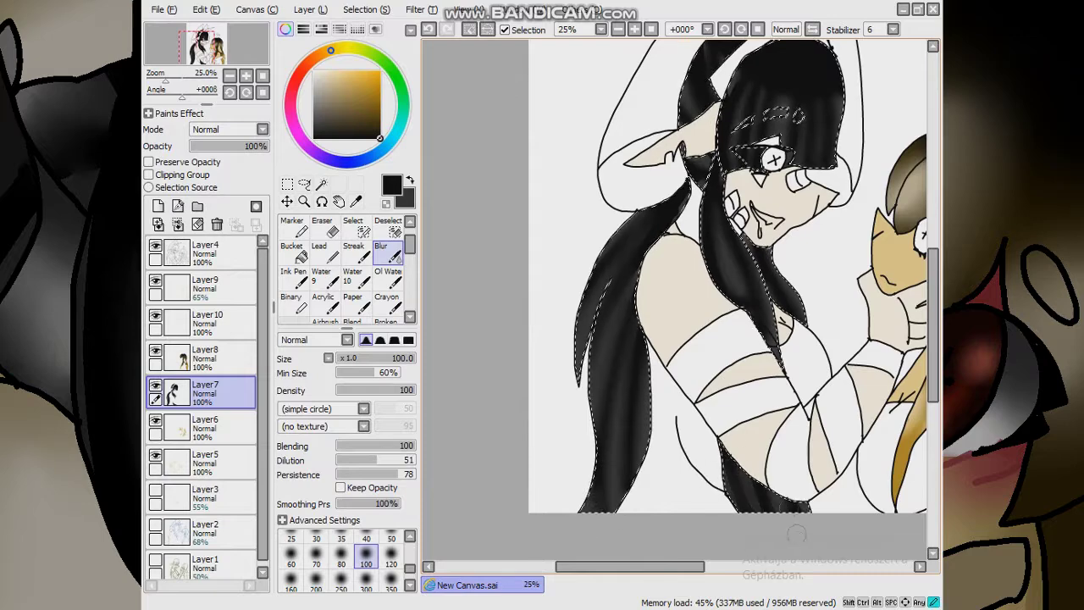
Add Layer11 above Layer7 and paint grey highlights on the left character's fringe, back hair and ponytail with a size 60 binary brush
scroll(778, 472, "down", 4)
scroll(677, 339, "up", 3)
key("ctrl+shift+n")
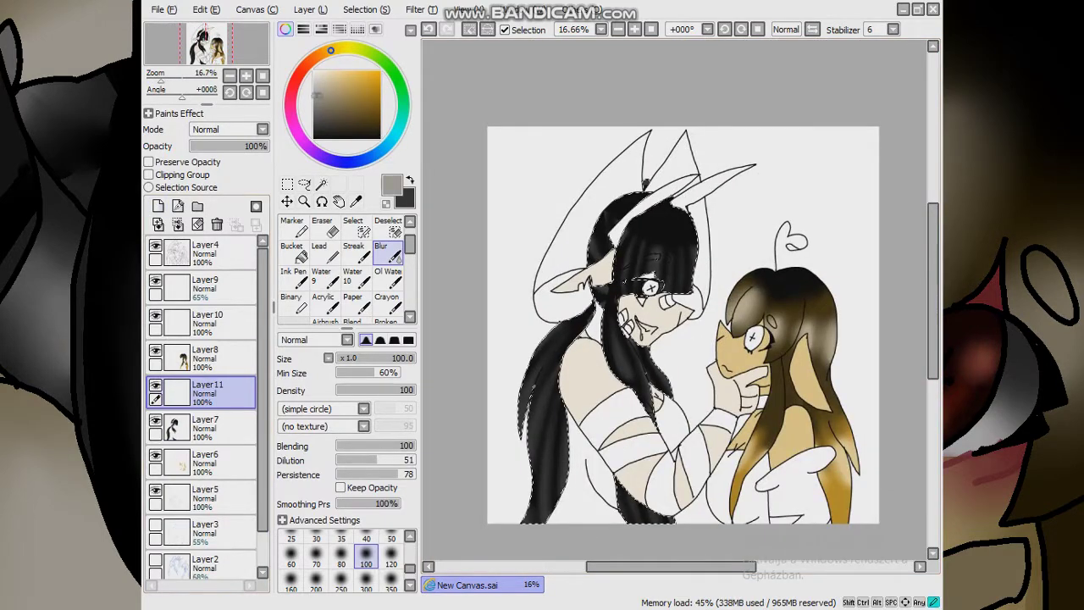
scroll(669, 287, "up", 2)
key("n")
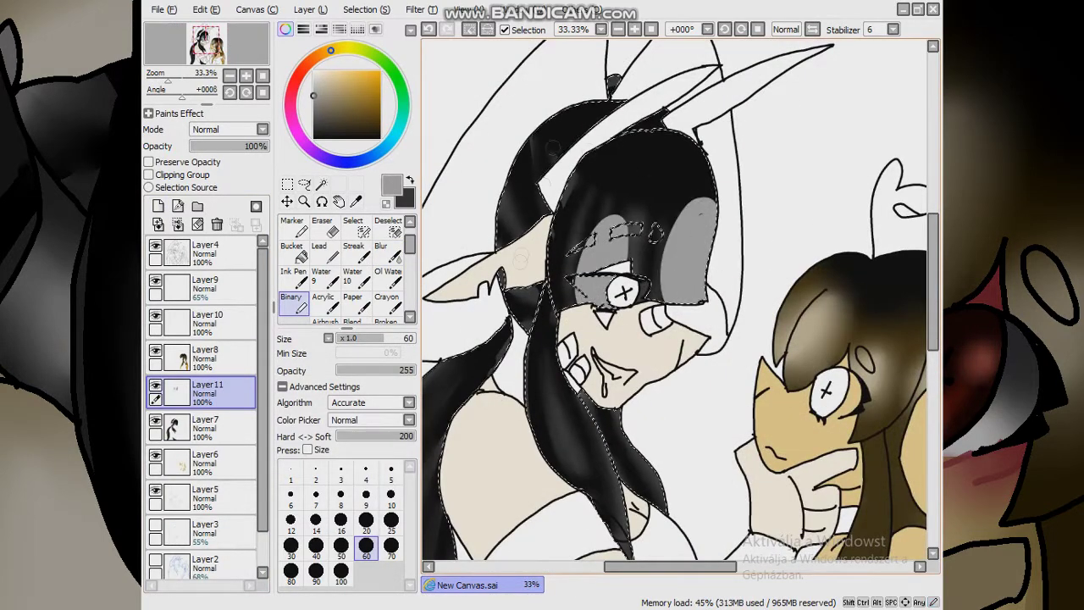
scroll(548, 383, "down", 1)
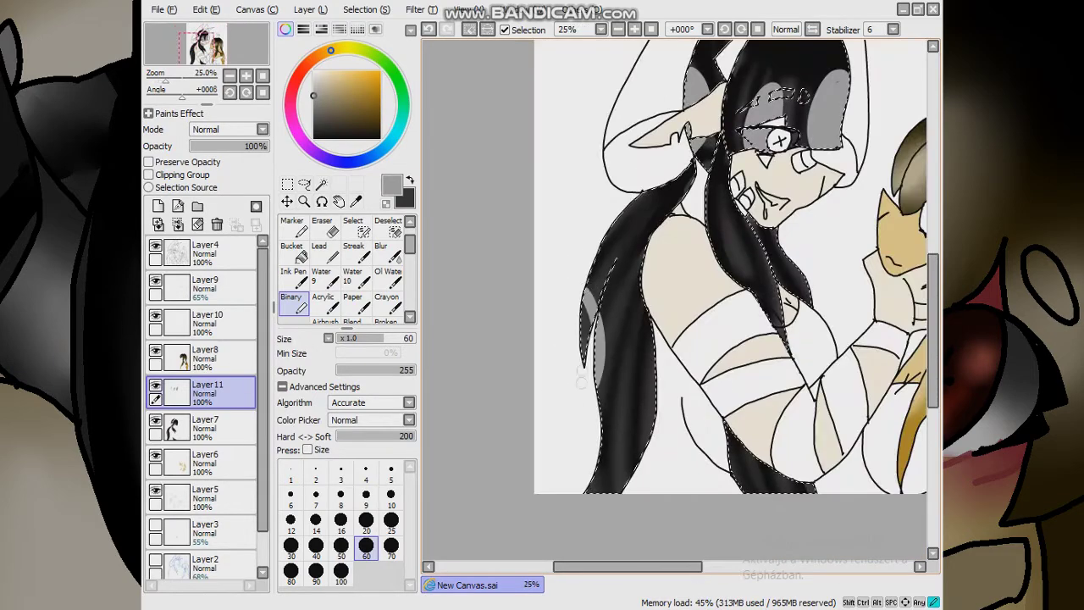
Blend the left character's grey hair highlights with the Blur tool at size 100 and set Layer11's opacity to 86%
key("n")
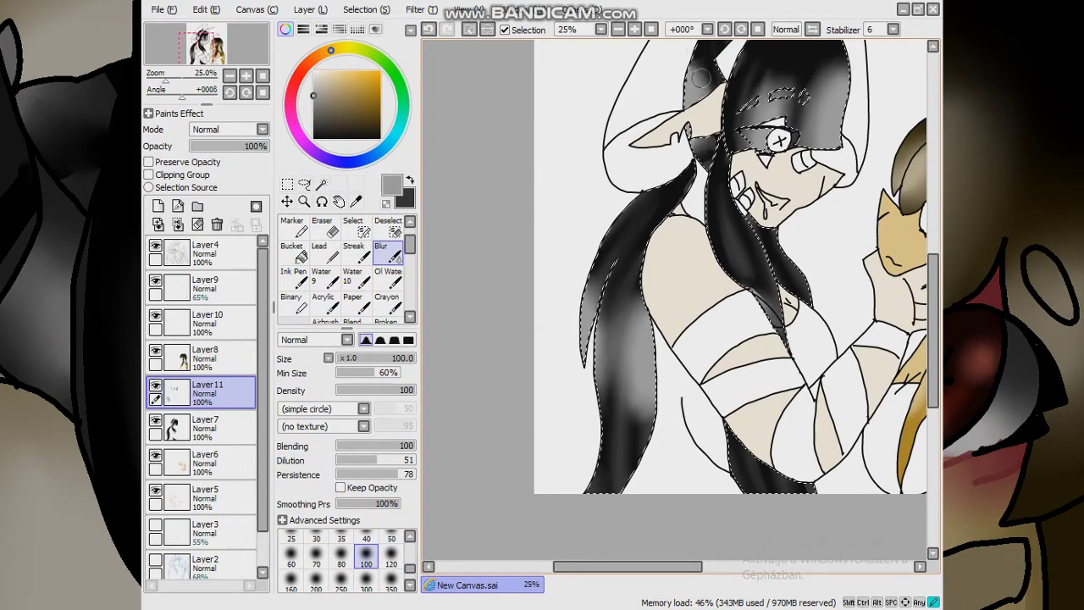
scroll(701, 78, "down", 2)
scroll(758, 250, "up", 1)
scroll(678, 301, "down", 1)
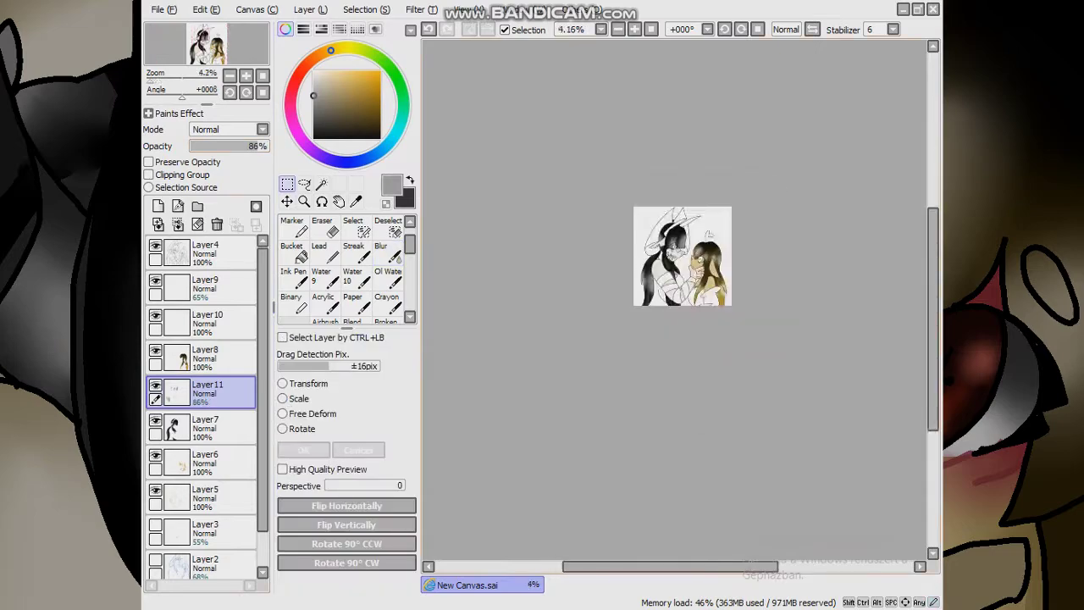
scroll(677, 300, "up", 1)
Select all of the left character's skin on Layer5 with the magic wand, including face, ear, arms and hand
left_click(203, 463)
left_click(203, 497)
scroll(678, 300, "up", 2)
key("w")
scroll(678, 301, "down", 4)
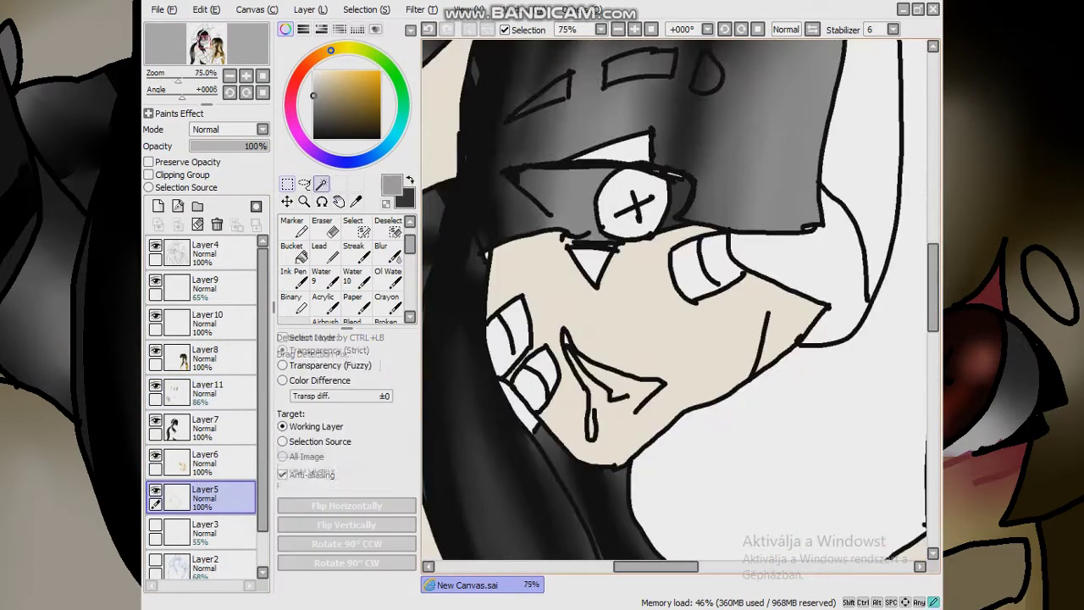
left_click(767, 326)
scroll(678, 300, "up", 5)
scroll(677, 301, "down", 2)
scroll(678, 300, "up", 1)
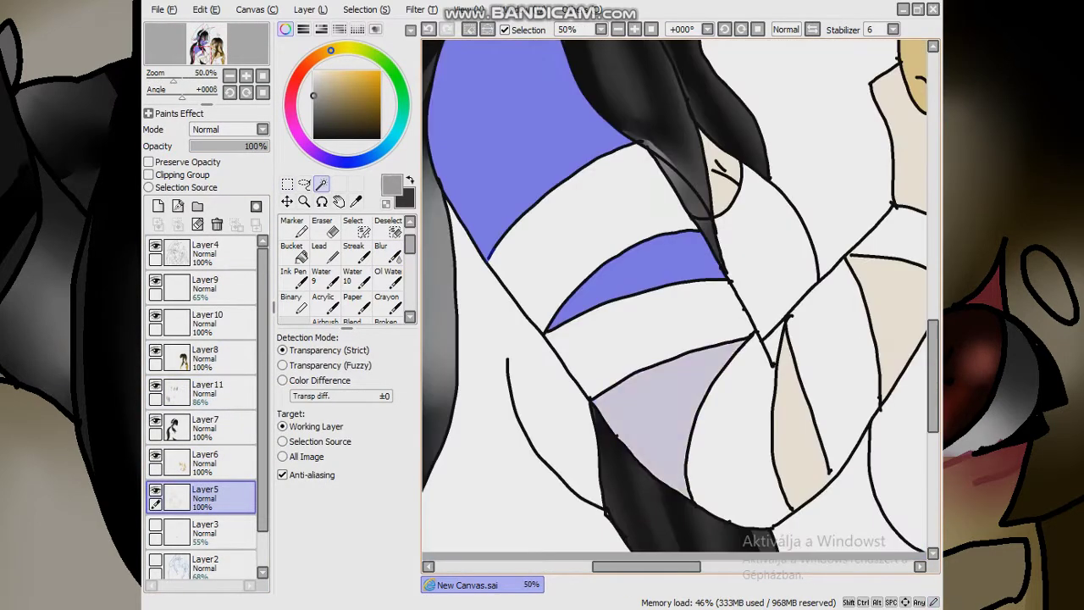
scroll(678, 301, "down", 4)
scroll(678, 301, "up", 3)
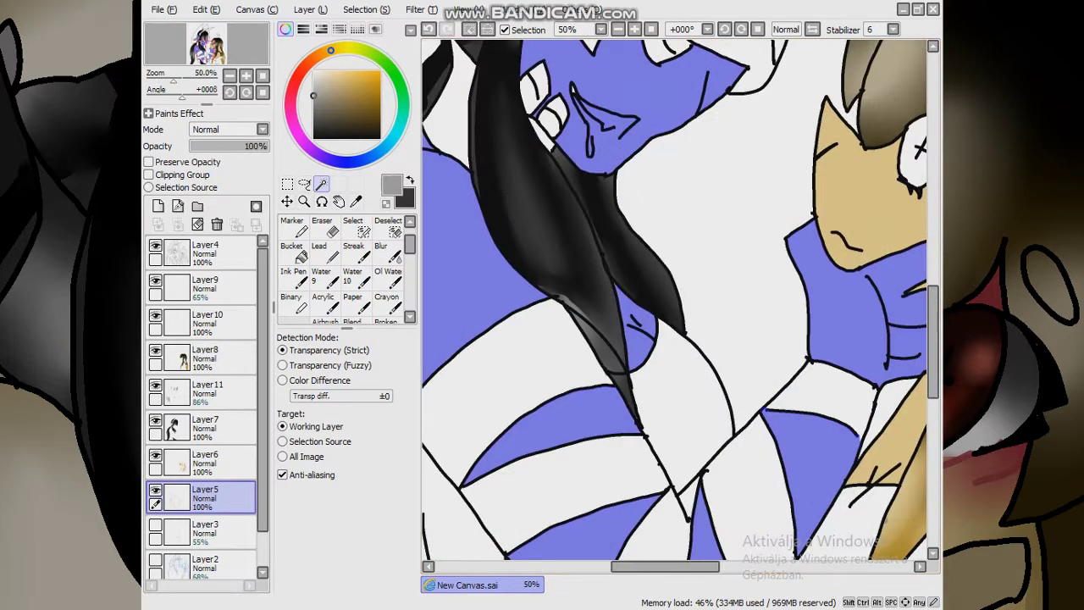
scroll(678, 300, "down", 4)
Paint greyish-brown shading along the left character's face, ear, arms and hand with the binary brush at sizes 100, 20 and 60
left_click(335, 92)
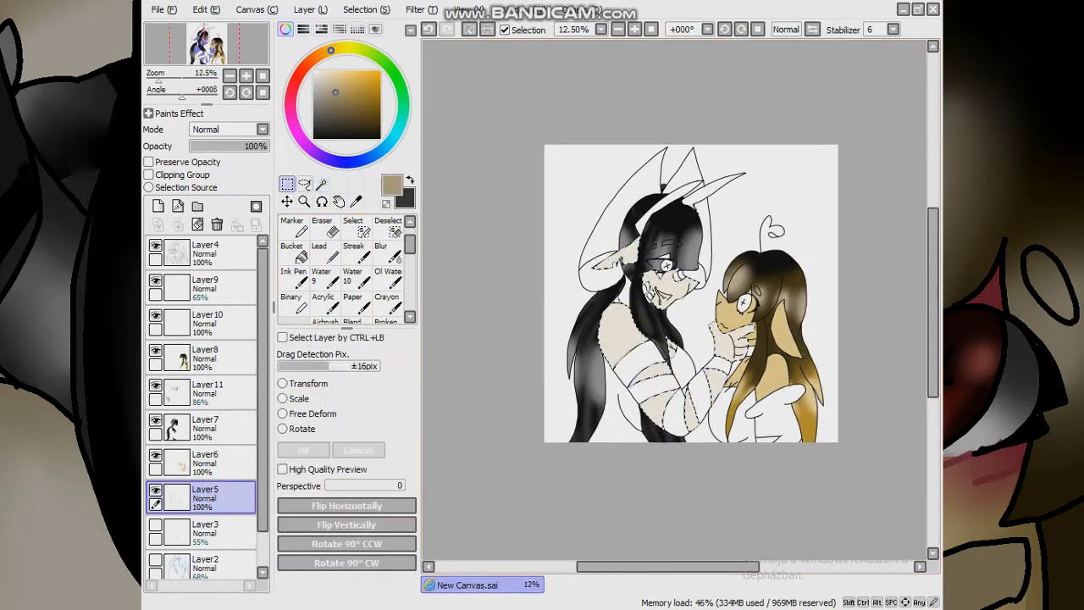
scroll(678, 301, "up", 2)
left_click(290, 302)
left_click_drag(610, 337, 703, 351)
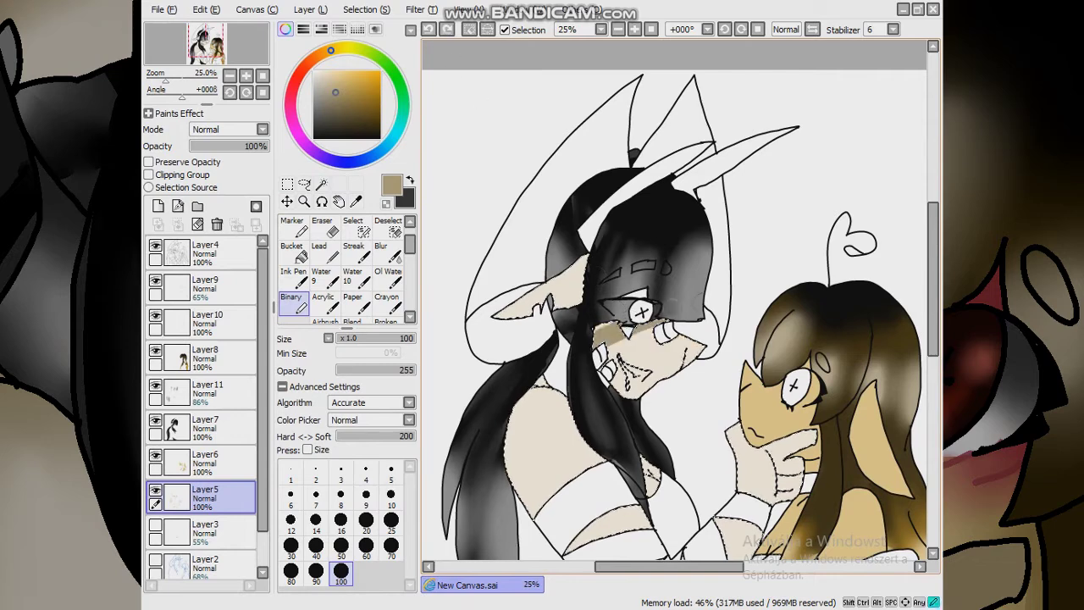
left_click(366, 520)
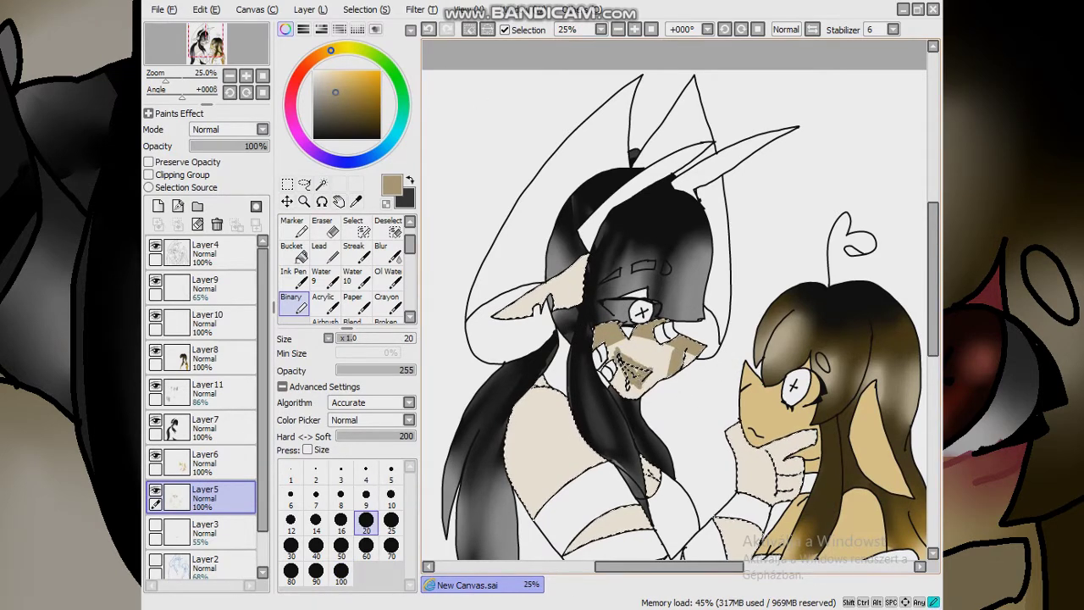
left_click(366, 545)
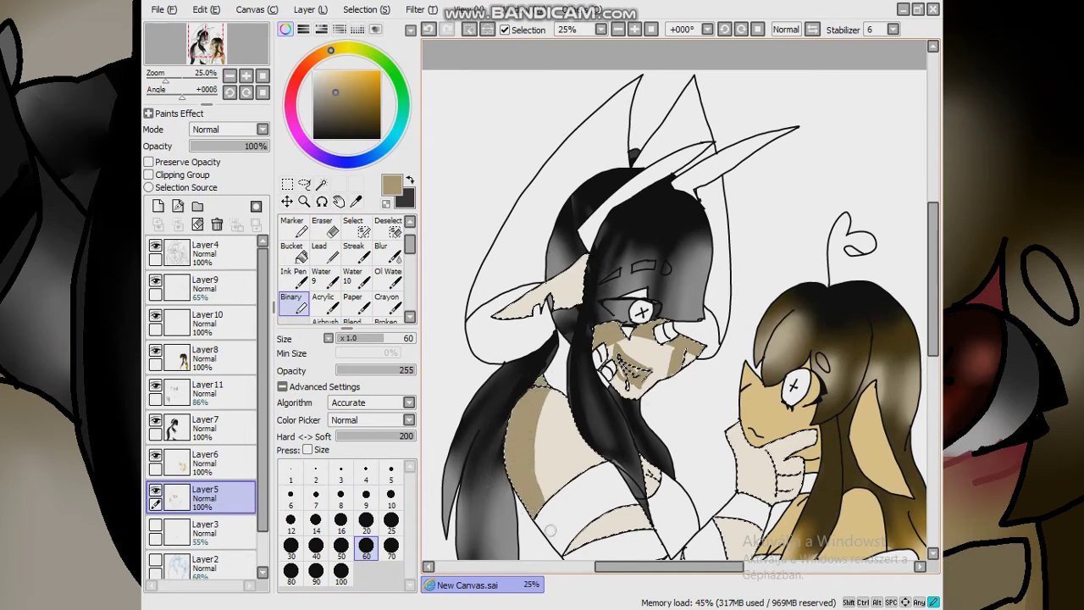
scroll(678, 305, "down", 1)
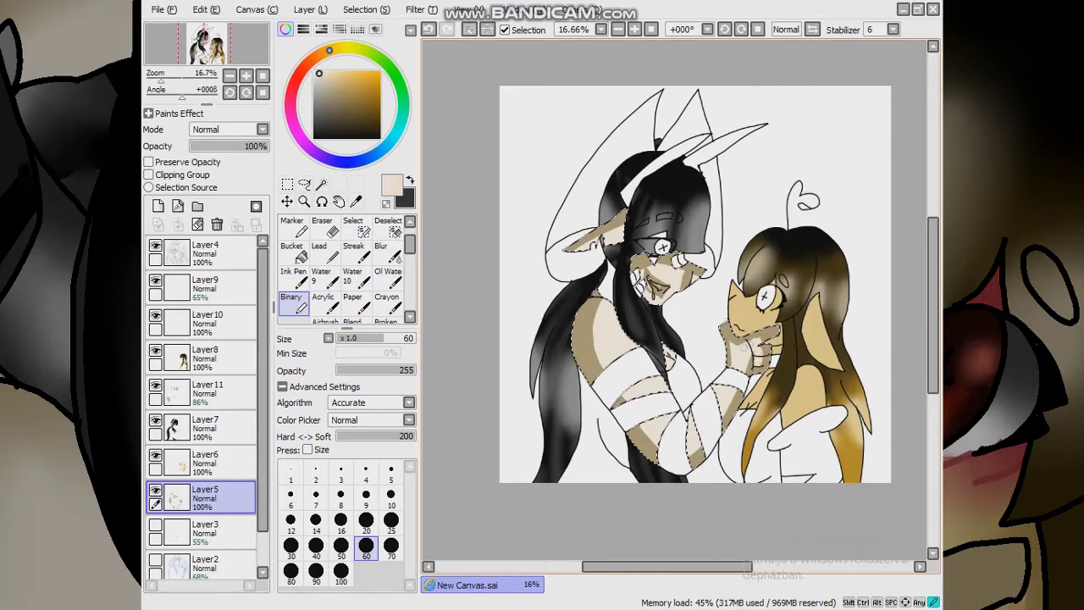
left_click(739, 363, "alt")
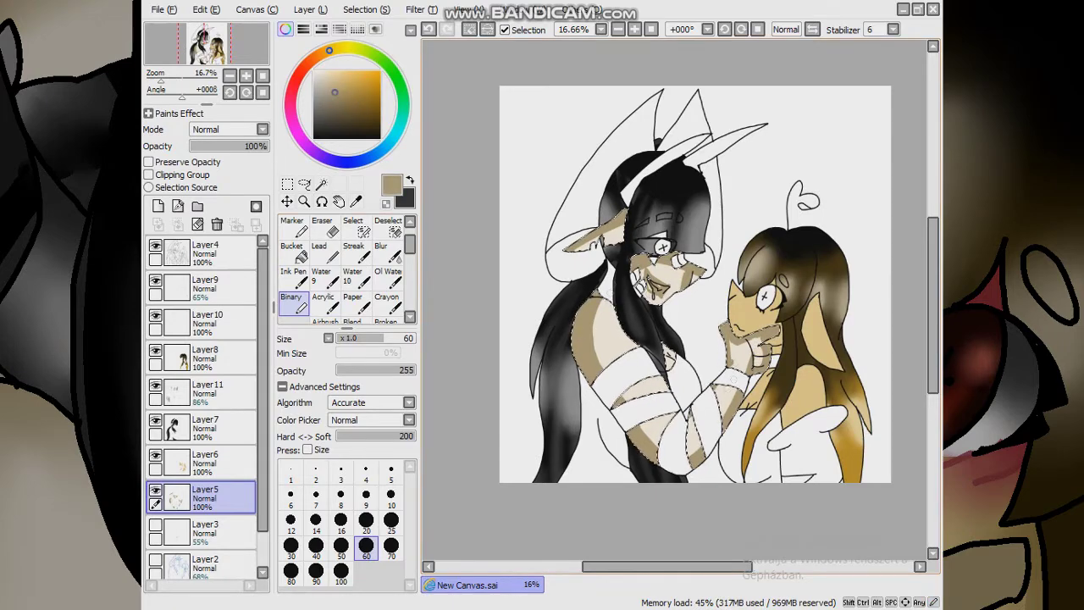
Blend the left character's skin shading with the Blur tool at sizes 70 and 120, and clear the selection
scroll(634, 324, "up", 4)
key("b")
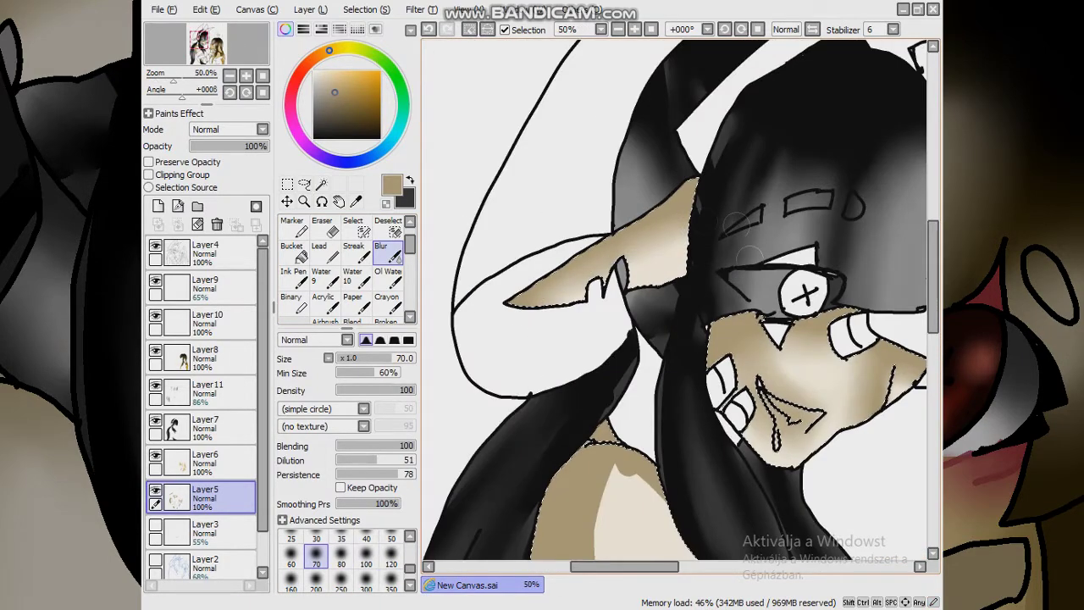
scroll(678, 305, "down", 4)
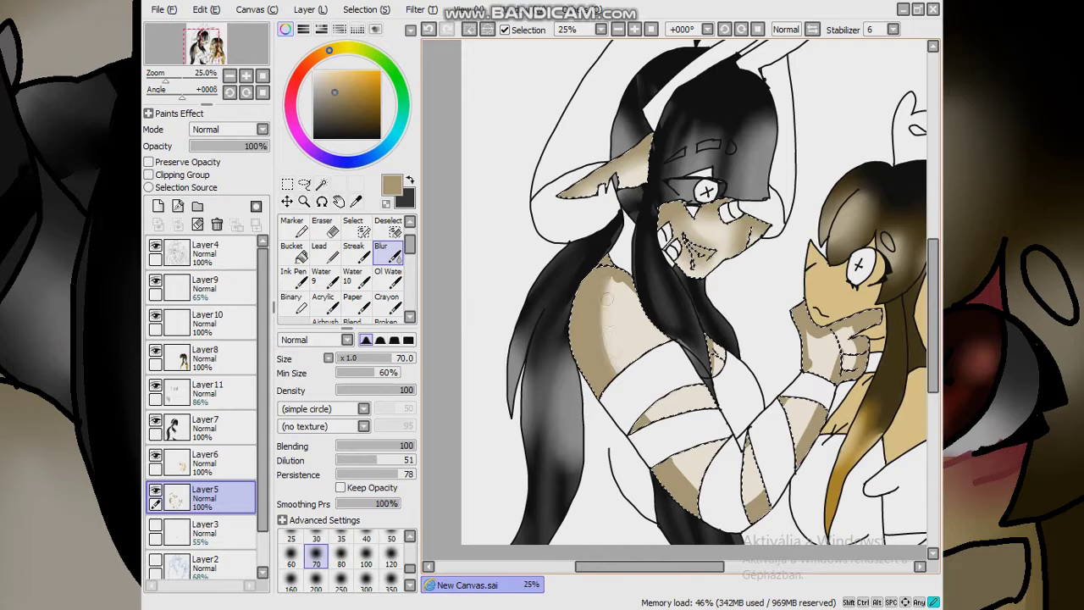
left_click(390, 578)
left_click(390, 564)
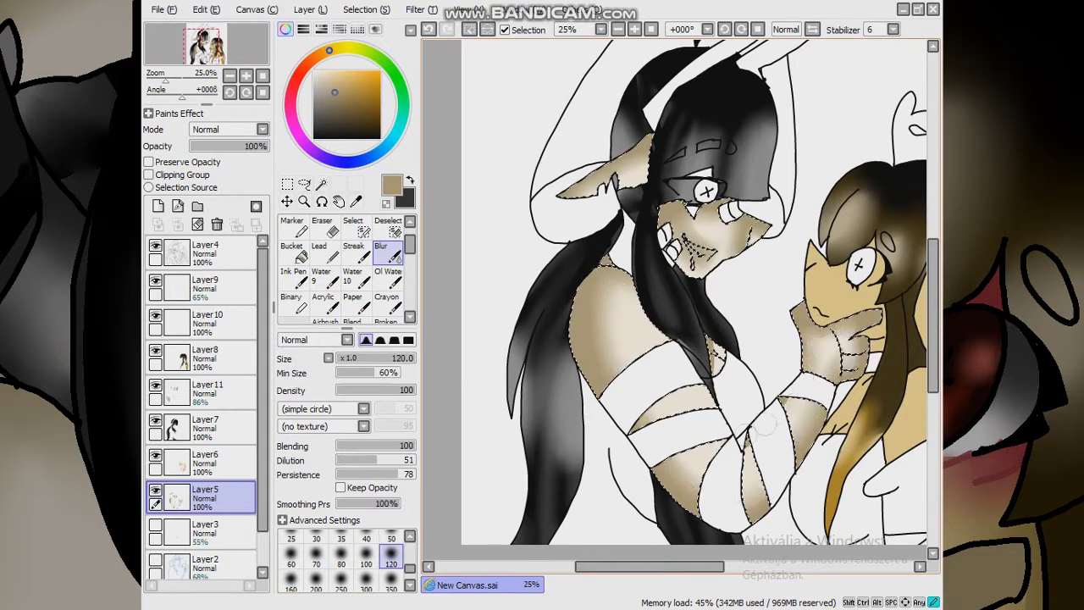
scroll(719, 366, "down", 2)
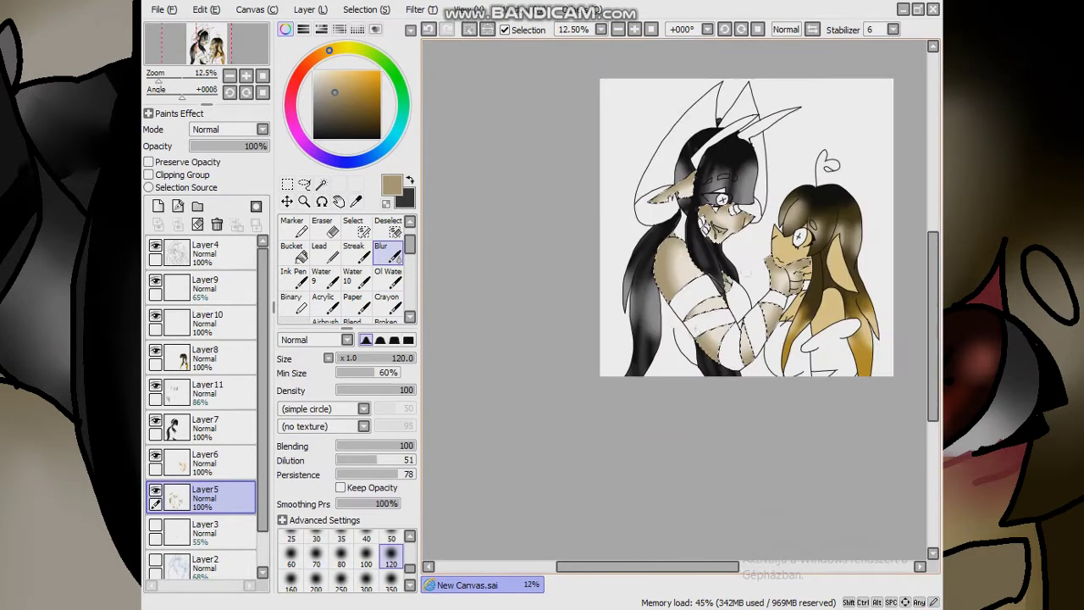
scroll(694, 195, "up", 2)
key("m")
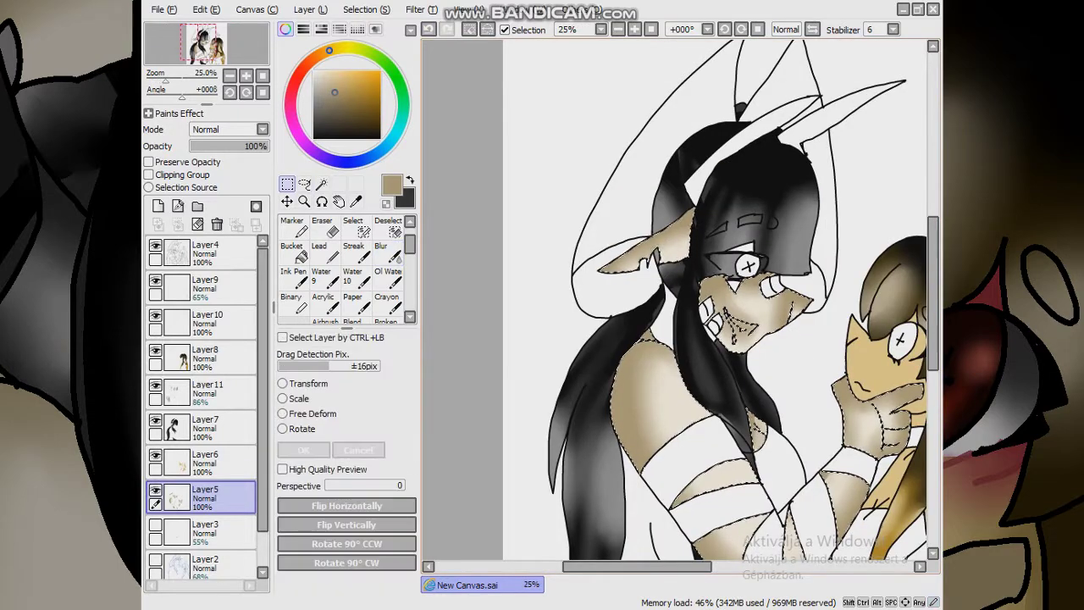
scroll(718, 302, "down", 1)
Select all of the right character's tan skin on Layer6 with the magic wand
left_click(203, 463)
scroll(658, 297, "up", 3)
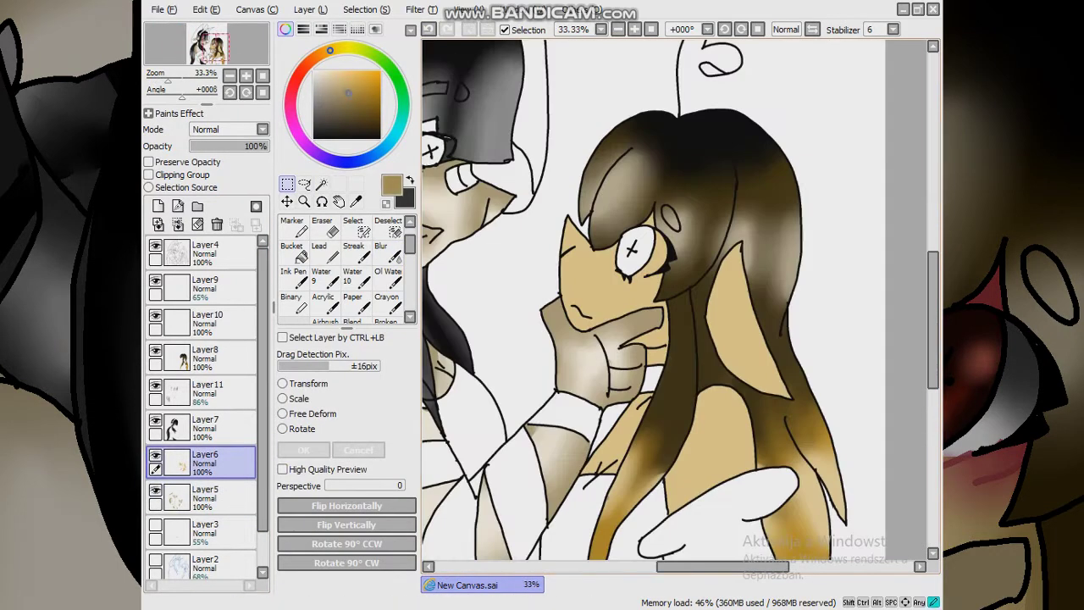
left_click(321, 183)
left_click(593, 280)
scroll(593, 279, "up", 3)
scroll(593, 280, "down", 4)
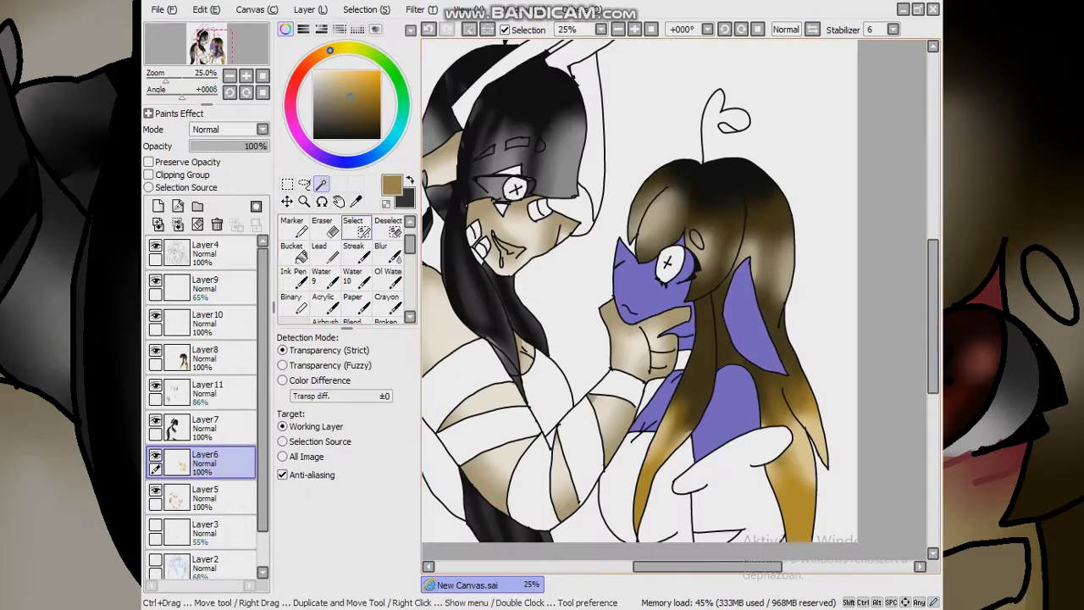
Paint darker brown shading on the right character's face, ear and shoulders with a size 60 binary brush
left_click(290, 301)
scroll(678, 296, "down", 1)
scroll(762, 322, "up", 1)
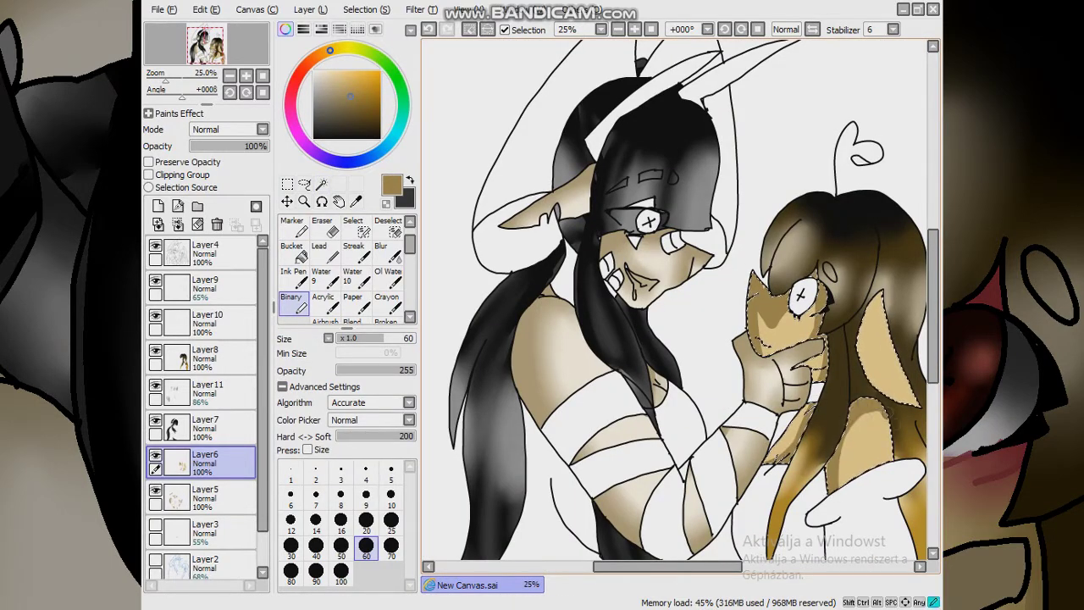
scroll(898, 390, "down", 1)
scroll(763, 338, "up", 1)
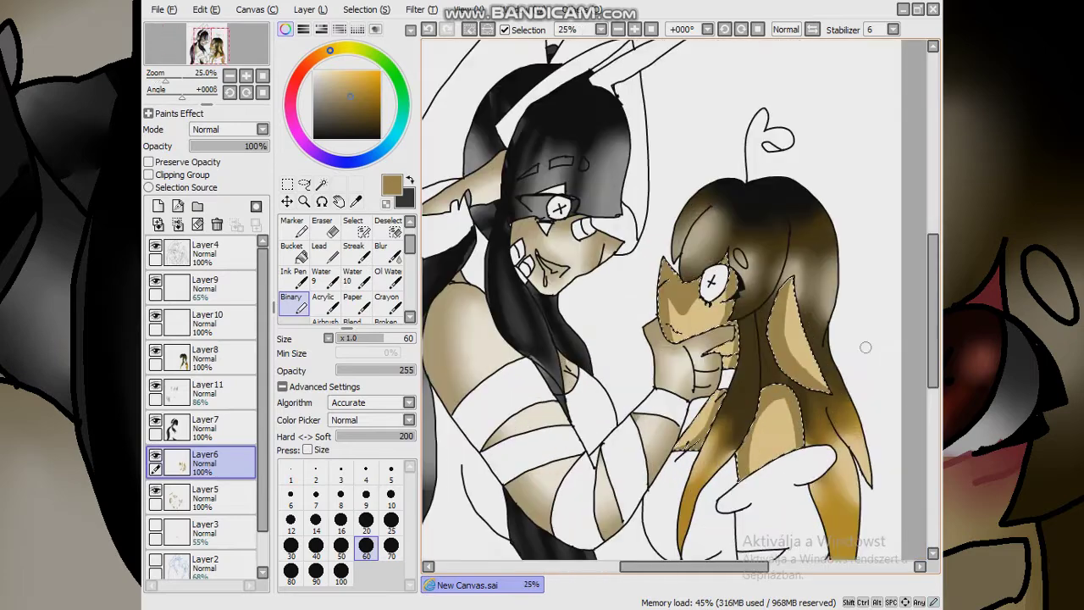
Blend the right character's skin shading with the Blur tool at size 120 and clear the selection
left_click(380, 251)
left_click_drag(723, 398, 790, 395)
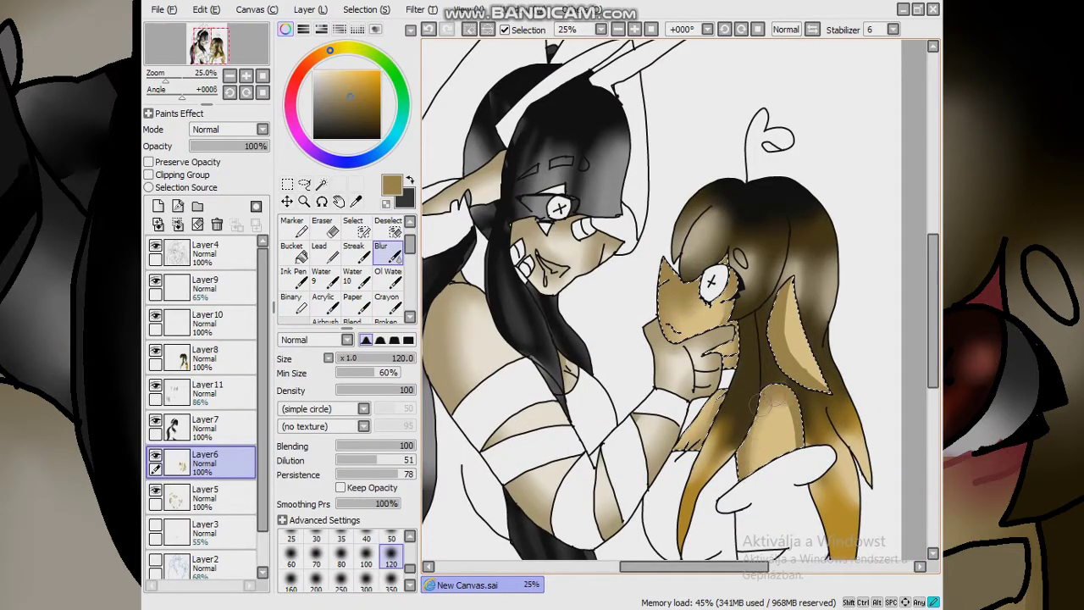
scroll(661, 305, "down", 2)
key("m")
scroll(661, 305, "up", 1)
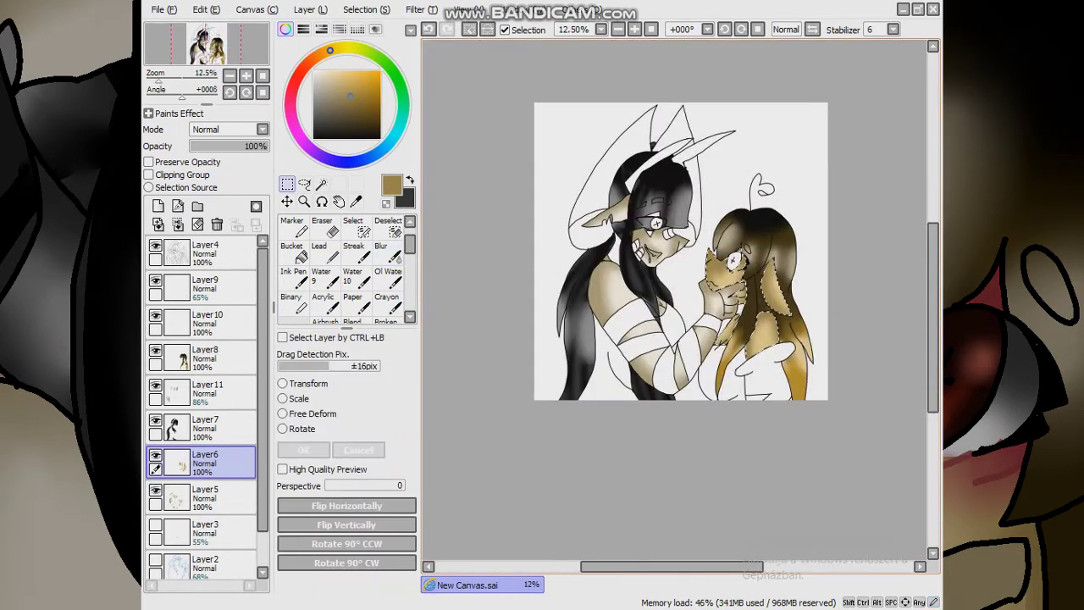
scroll(745, 349, "down", 1)
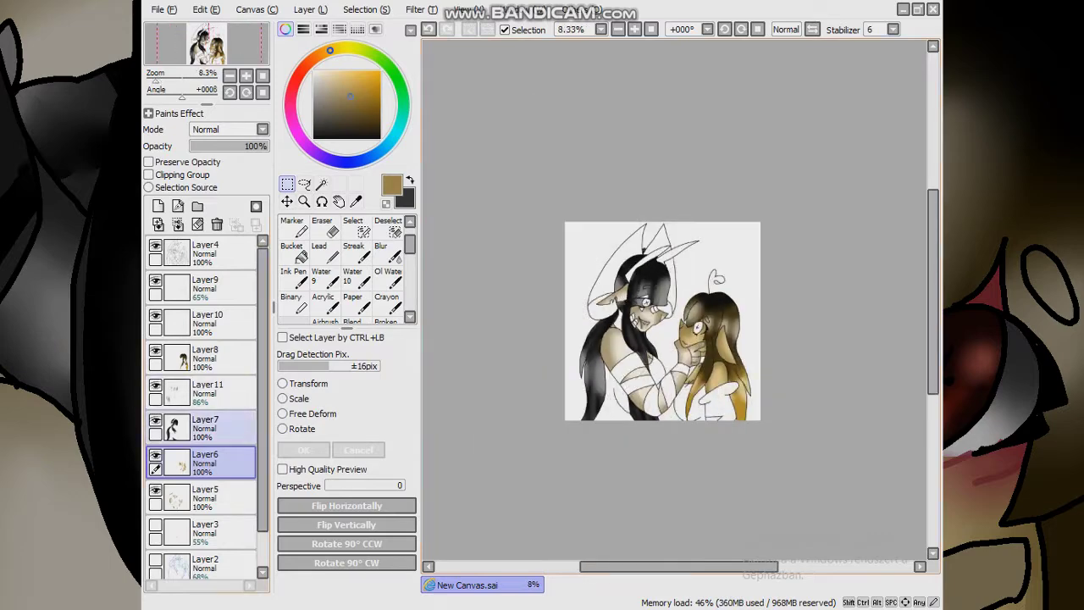
Fill the white of the left character's eye around the iris with off-white on Layer10 using a size 9 binary brush
left_click(203, 357)
left_click(203, 322)
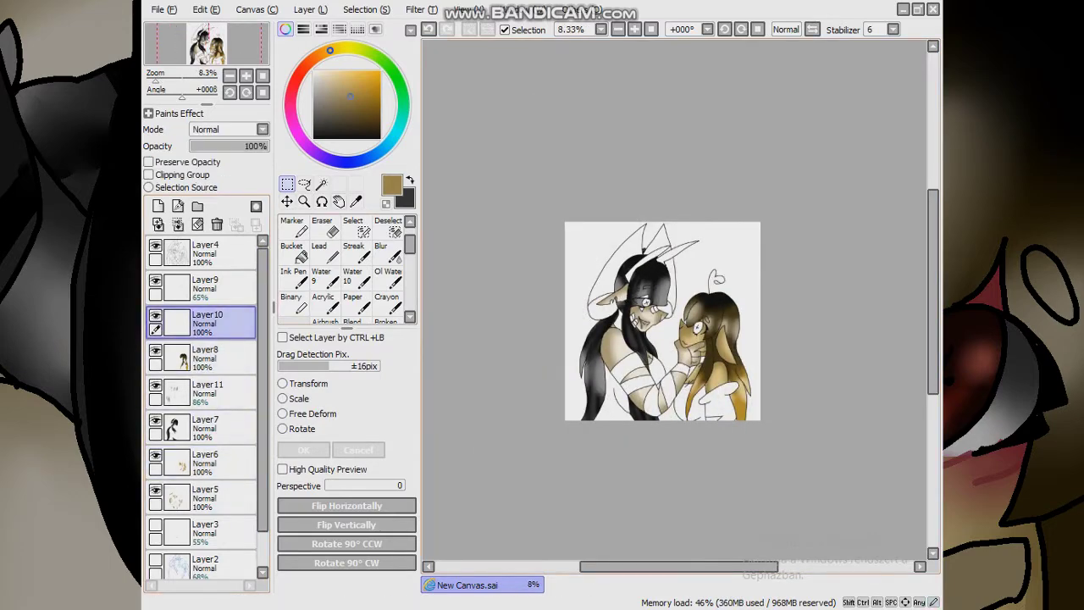
scroll(511, 191, "up", 9)
key("b")
key("bracketleft")
key("bracketleft")
key("bracketleft")
key("bracketleft")
key("bracketleft")
key("bracketleft")
key("bracketleft")
key("bracketleft")
key("bracketleft")
key("bracketleft")
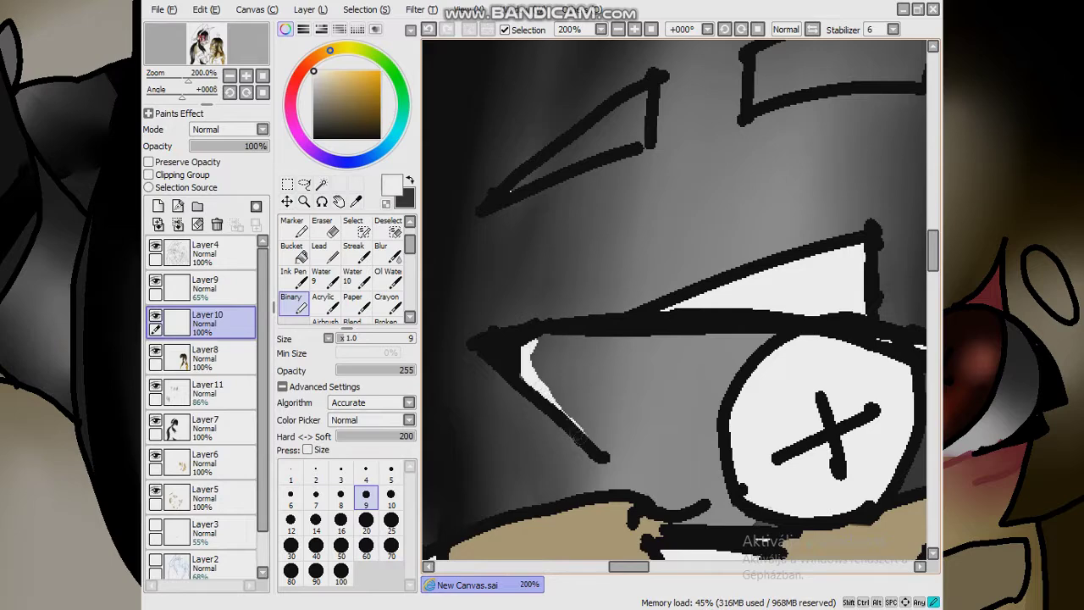
left_click_drag(711, 519, 542, 476)
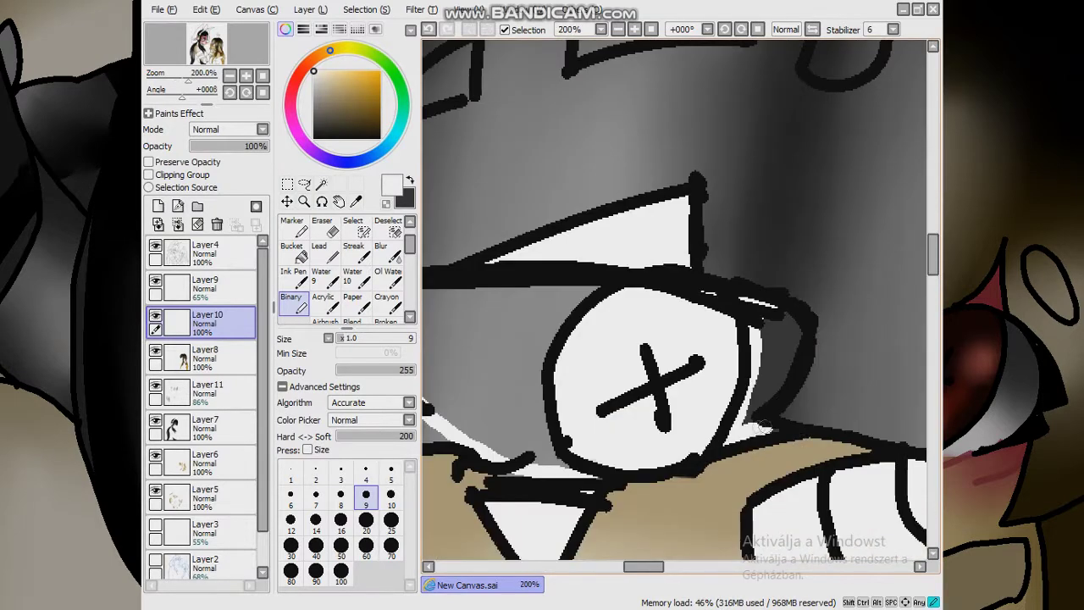
scroll(739, 305, "up", 2)
mouse_move(457, 195)
left_mouse_down()
mouse_move(503, 271)
mouse_move(678, 414)
mouse_move(744, 434)
mouse_move(718, 371)
mouse_move(739, 245)
mouse_move(765, 193)
mouse_move(531, 183)
mouse_move(589, 166)
mouse_move(478, 234)
mouse_move(761, 190)
mouse_move(587, 325)
mouse_move(708, 332)
mouse_move(678, 373)
left_mouse_up()
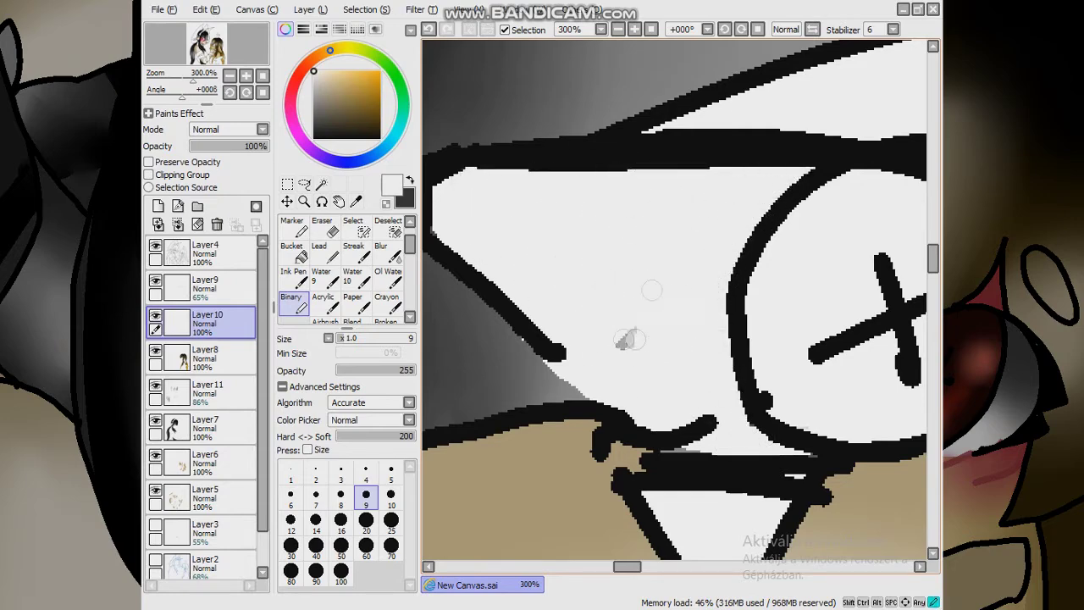
Fill the white of the right character's eye beside the iris with off-white at size 9
scroll(678, 339, "down", 3)
scroll(957, 441, "up", 2)
mouse_move(678, 334)
left_mouse_down()
mouse_move(723, 343)
mouse_move(712, 314)
mouse_move(758, 319)
mouse_move(750, 278)
left_mouse_up()
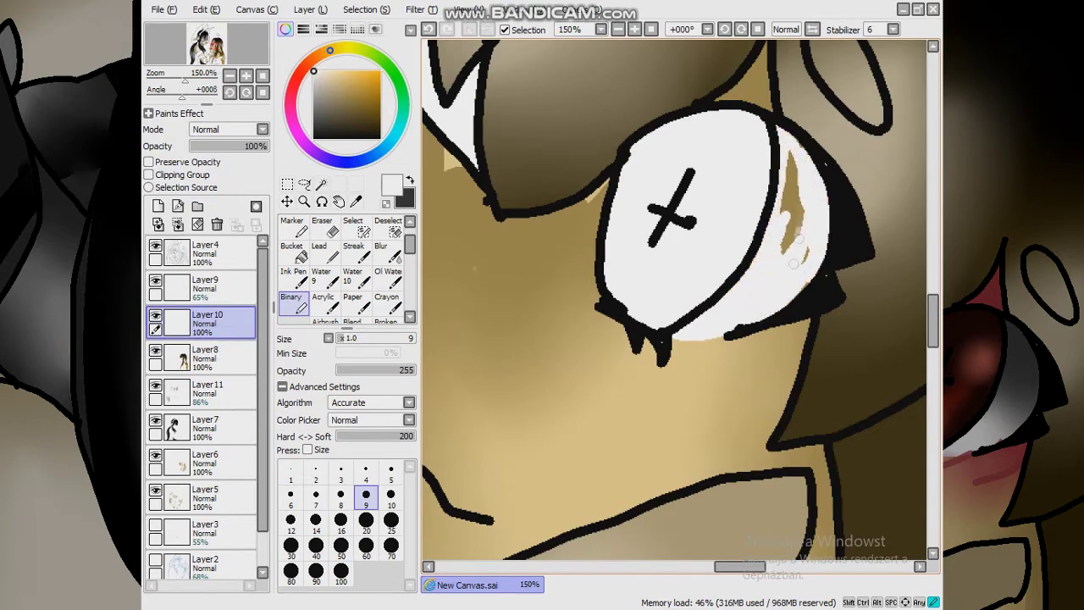
Select the filled eye whites on Layer10 with the magic wand
scroll(805, 264, "down", 4)
scroll(641, 254, "up", 3)
left_click(321, 183)
left_click(542, 233)
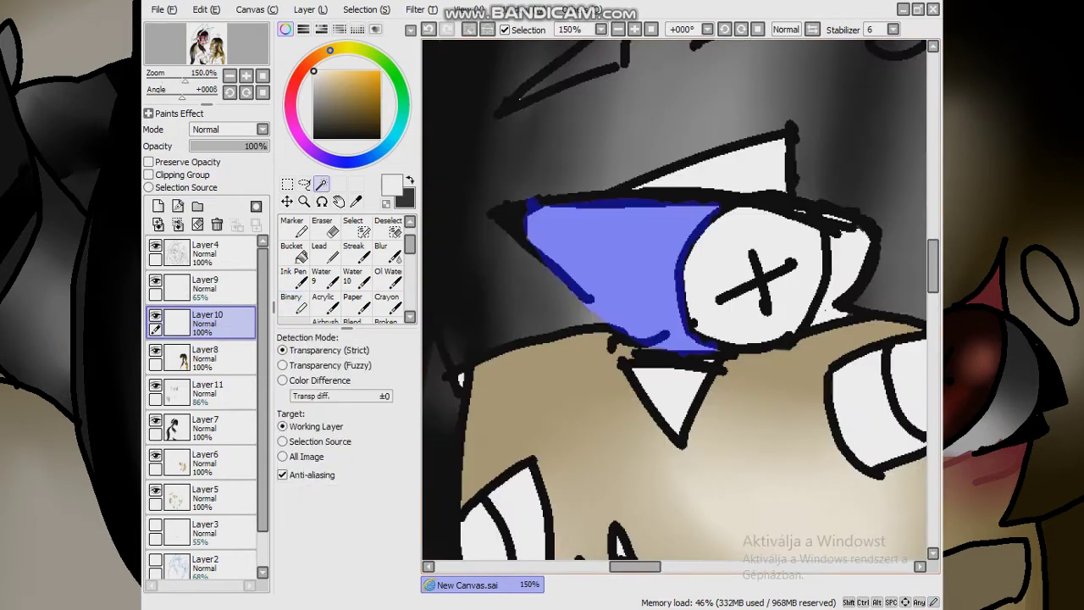
scroll(576, 246, "down", 2)
scroll(579, 204, "up", 2)
Paint mid-grey shading across the upper part of the eye whites and blend it with the Blur tool at size 50
left_click(313, 101)
left_click(291, 301)
left_click_drag(716, 380, 881, 411)
scroll(872, 415, "down", 1)
key("b")
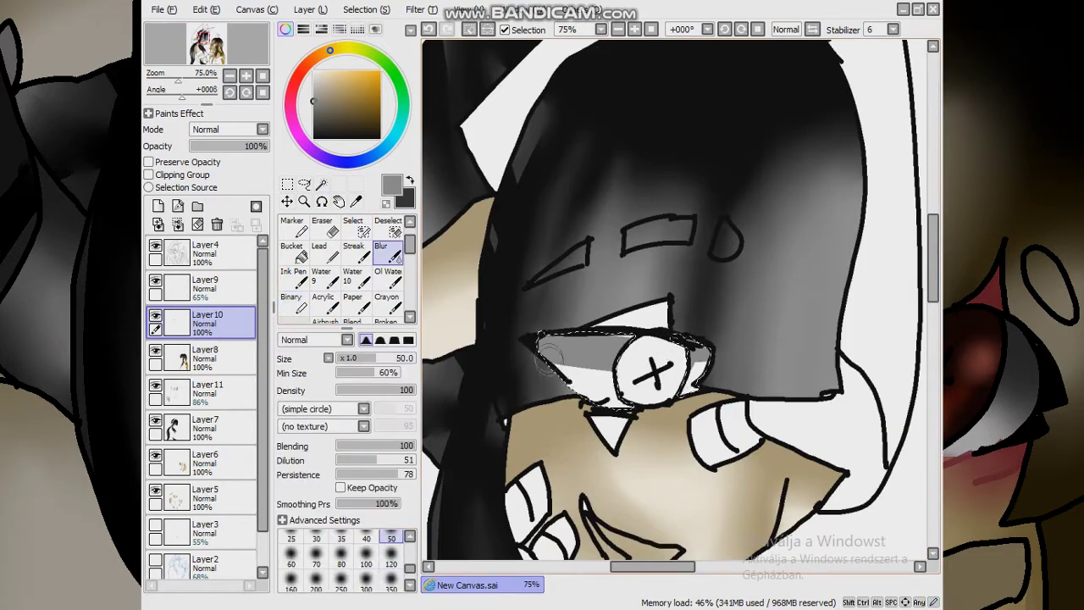
scroll(714, 366, "down", 3)
scroll(656, 346, "up", 4)
Add darker grey shading to the eye whites, blend it with the Blur tool at size 50 and clear the selection
key("n")
key("b")
mouse_move(657, 347)
left_mouse_down()
mouse_move(720, 407)
mouse_move(712, 432)
left_mouse_up()
scroll(678, 364, "down", 5)
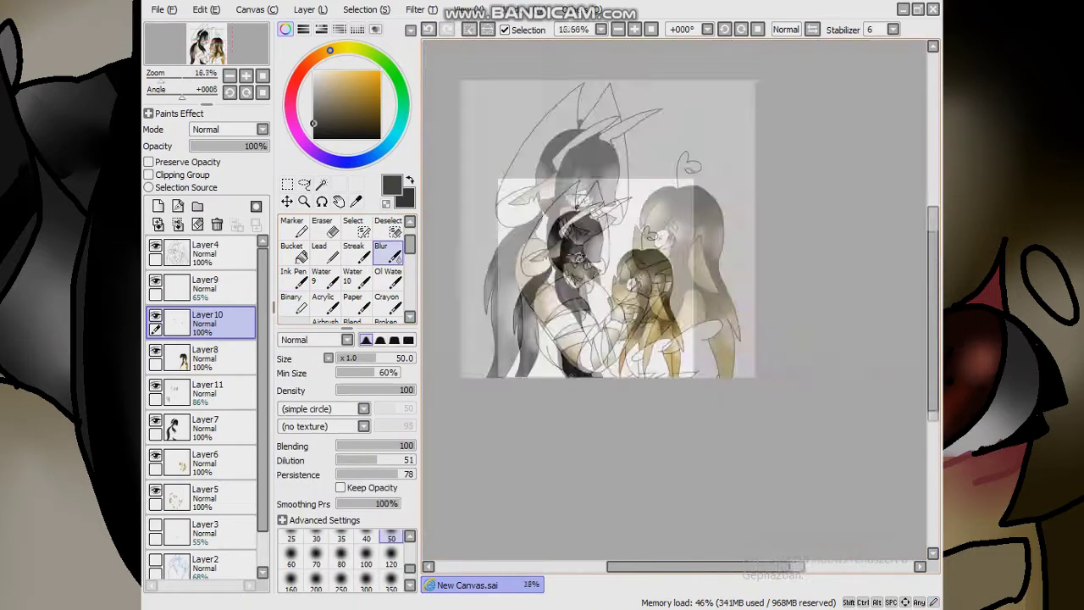
key("m")
scroll(684, 356, "down", 1)
scroll(762, 297, "up", 5)
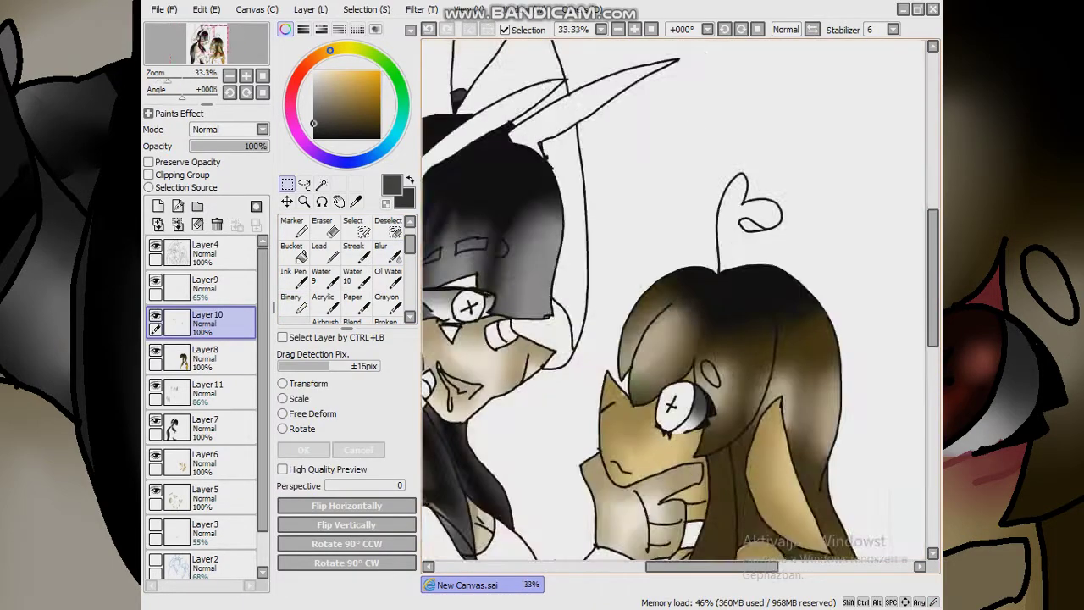
Fill the tip of the right character's curled hair strand with near-black on Layer8
left_click(204, 356)
left_click(292, 252)
scroll(677, 305, "down", 3)
scroll(644, 339, "up", 6)
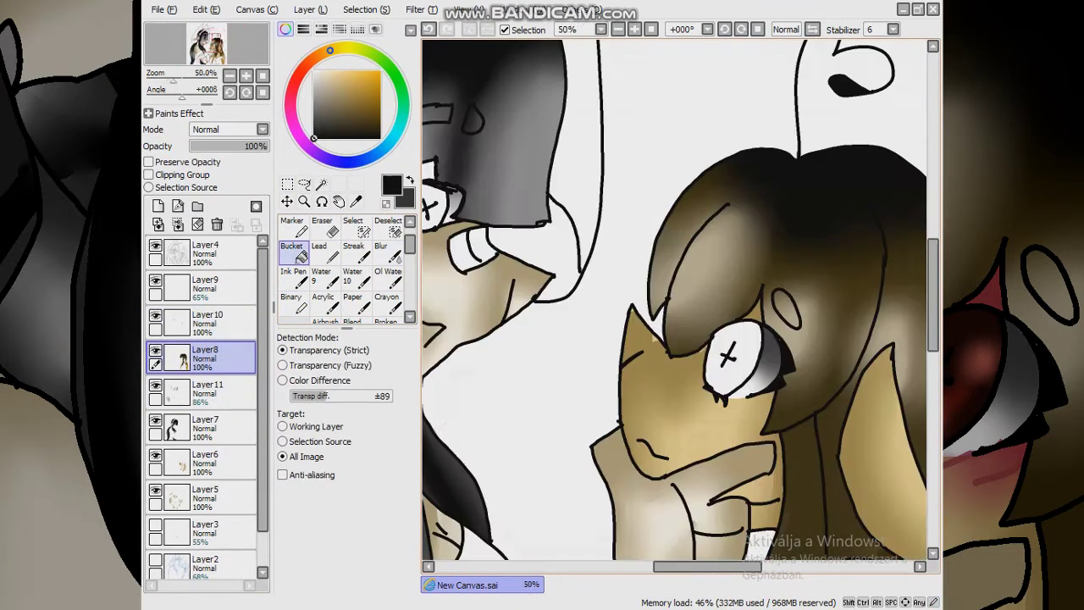
Select the right character's face skin on Layer6, touch it up with sampled tan, blend it with the Blur tool at size 50 and clear the selection
right_click(762, 491)
left_click(204, 462)
left_click(321, 183)
left_click(592, 440)
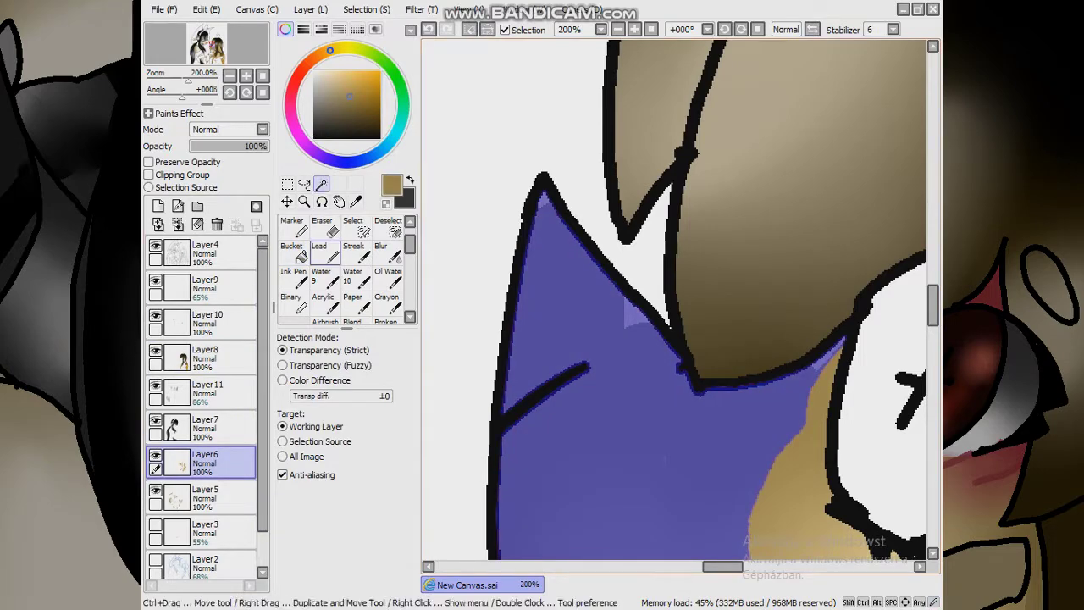
left_click(380, 245)
scroll(776, 170, "down", 1)
scroll(776, 169, "down", 7)
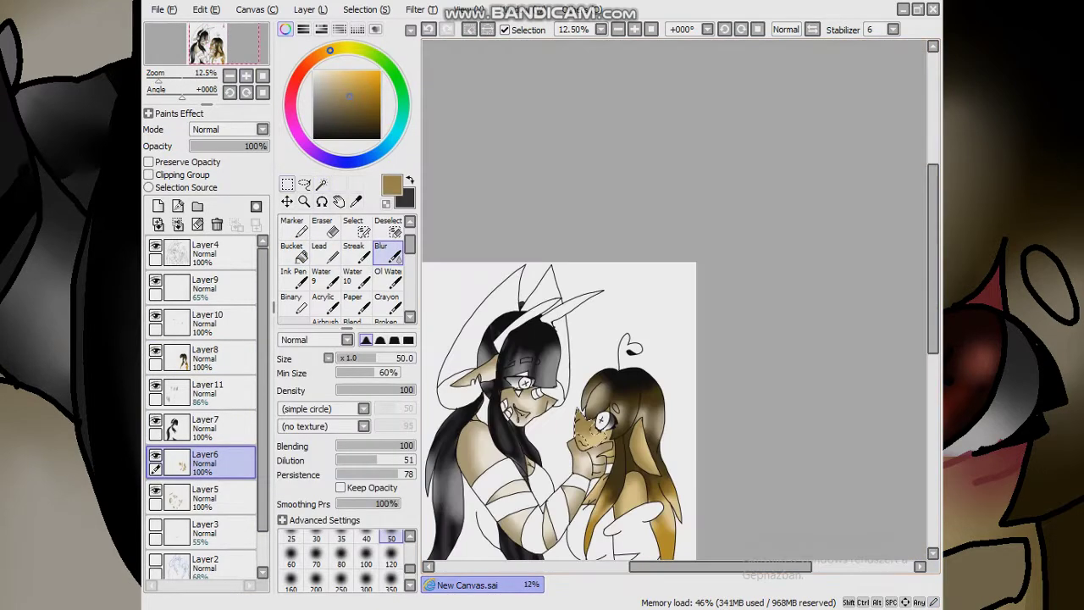
key("m")
Add five new layers above Layer10 and fill the left character's iris with green on Layer12
scroll(677, 305, "up", 3)
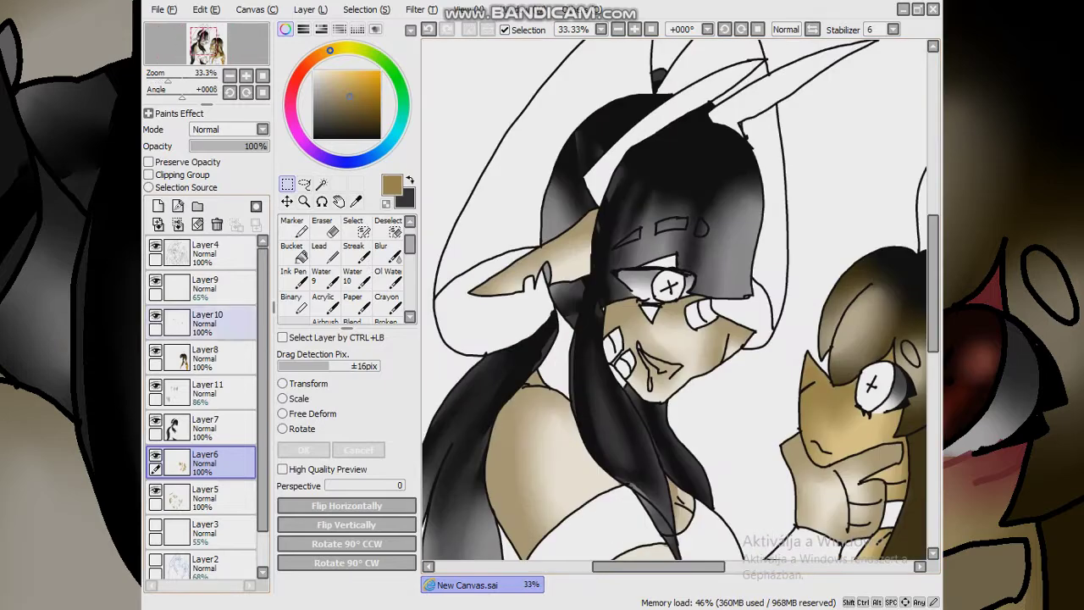
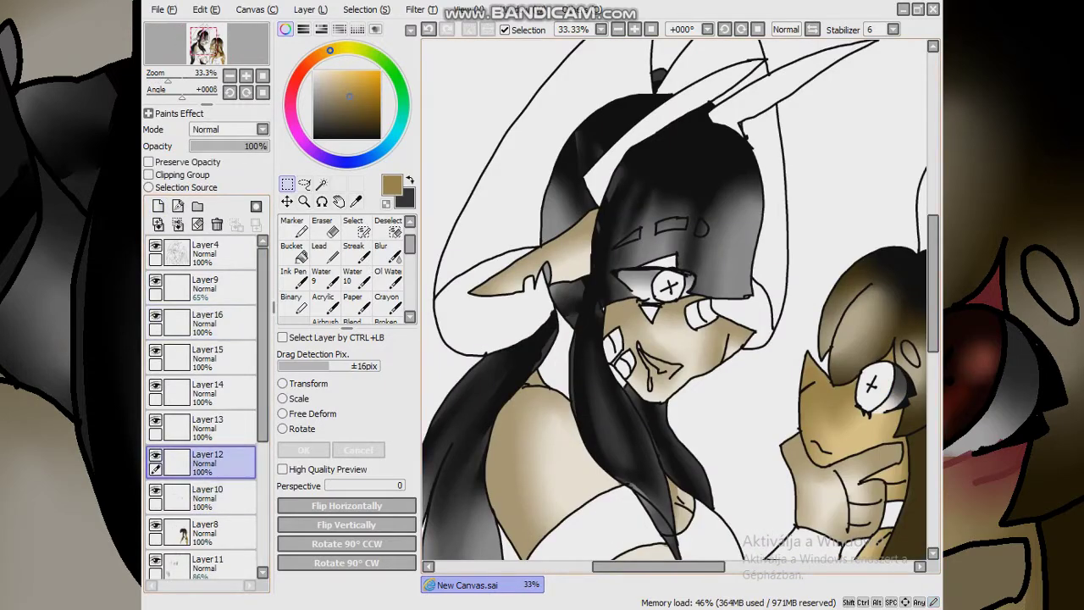
scroll(669, 282, "up", 5)
left_click(293, 276)
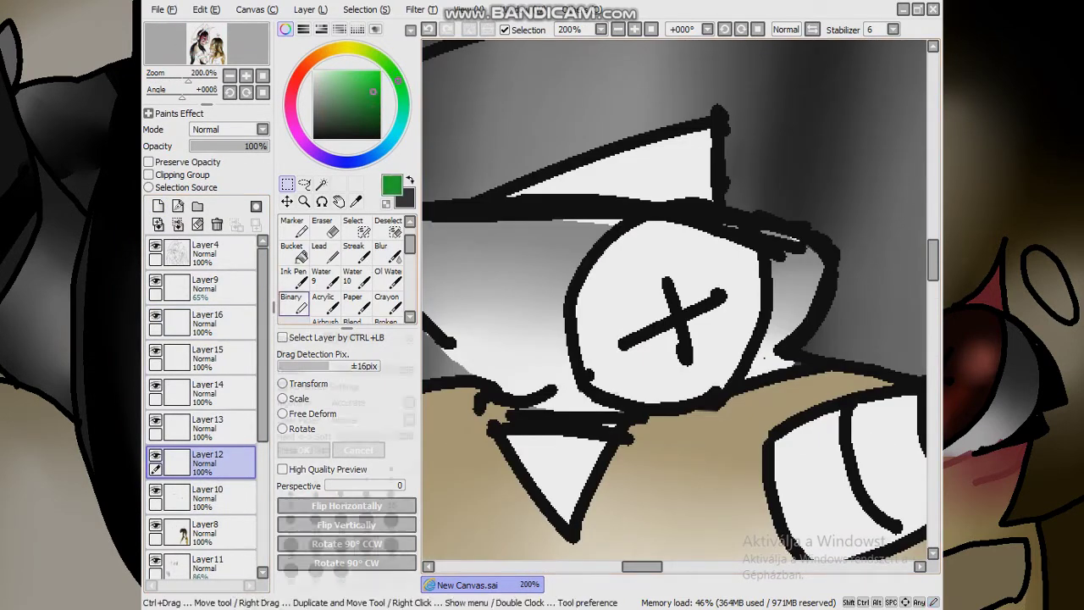
left_click(292, 252)
left_click(644, 272)
scroll(674, 300, "down", 3)
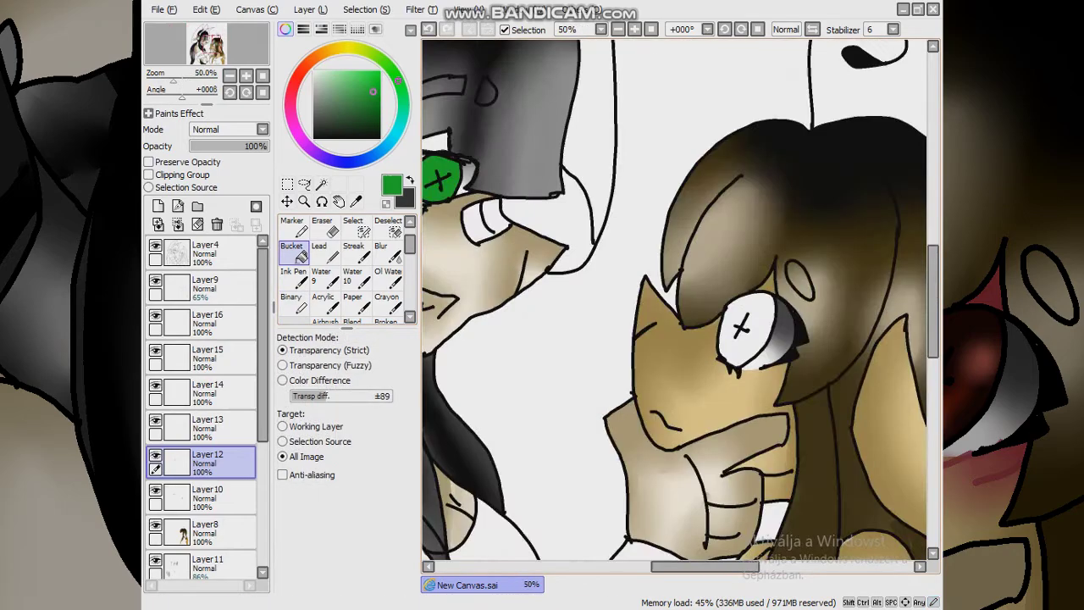
Fill the right character's iris with orange-red on Layer12 and touch up the gap at its lower edge with the Binary tool
scroll(674, 300, "up", 3)
scroll(674, 300, "up", 2)
key("ctrl+z")
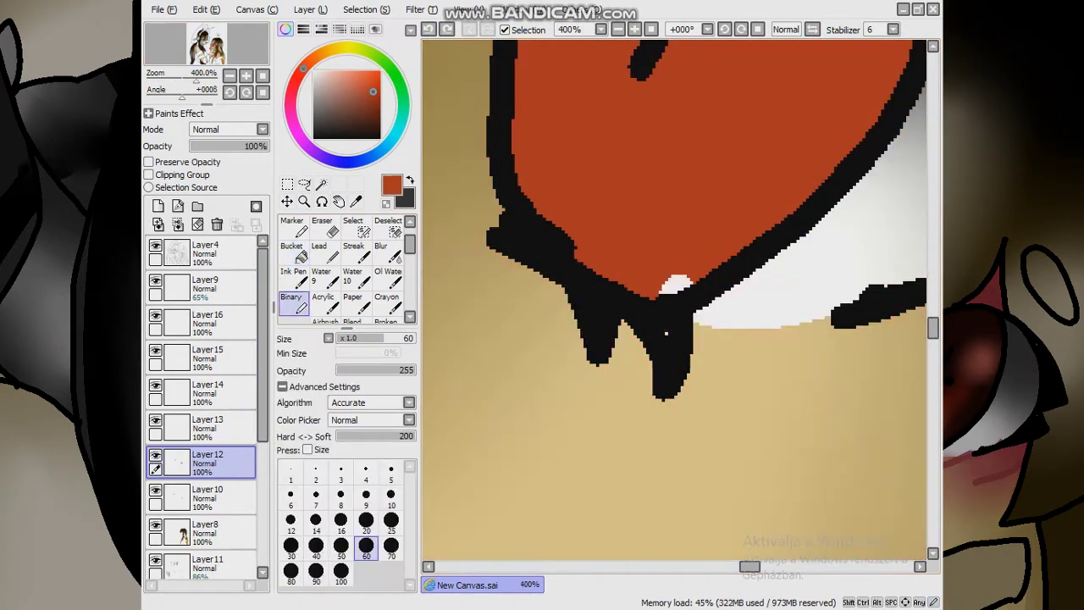
scroll(687, 261, "down", 4)
scroll(641, 395, "up", 3)
Select the green and orange-red irises on Layer12 with the magic wand
key("w")
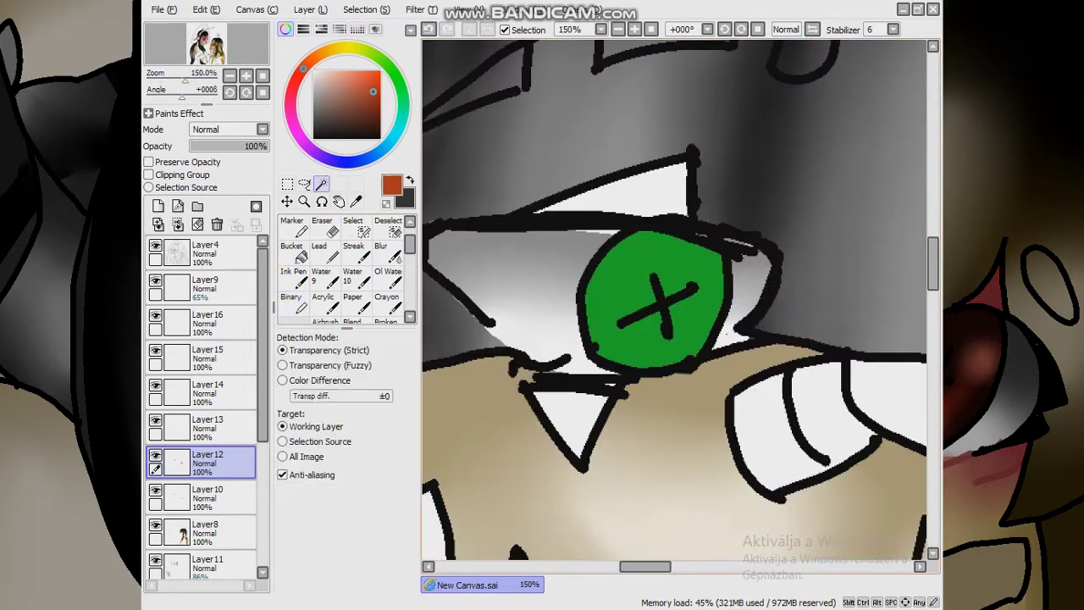
scroll(674, 301, "down", 3)
scroll(674, 301, "up", 3)
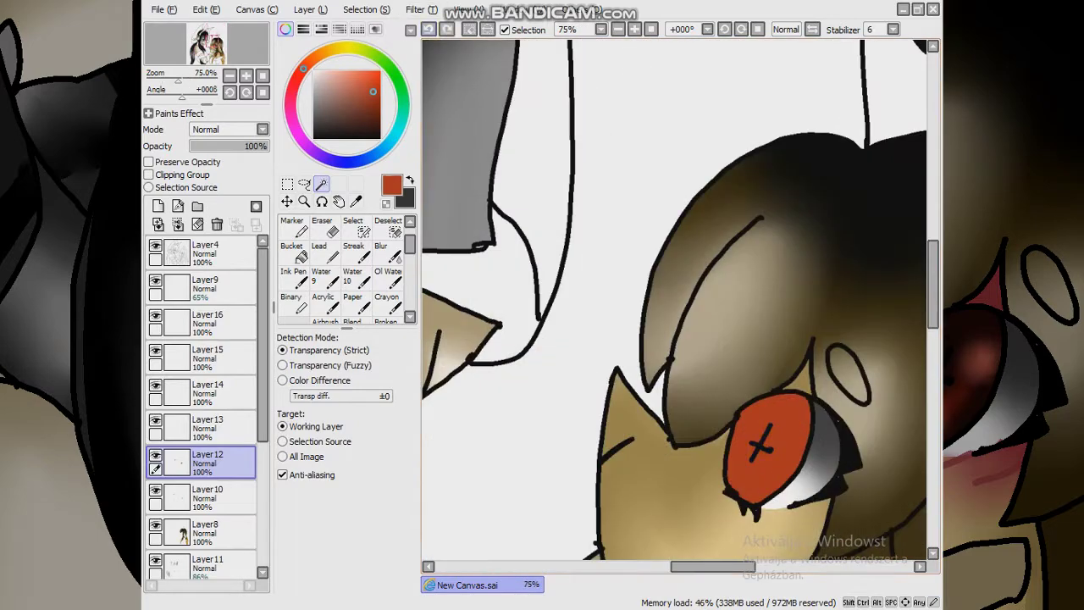
scroll(674, 301, "down", 4)
scroll(529, 205, "up", 4)
Paint dark green shading around the left character's iris with the Binary tool at size 25 and blend it with the Blur tool at size 20
key("b")
left_click(365, 105)
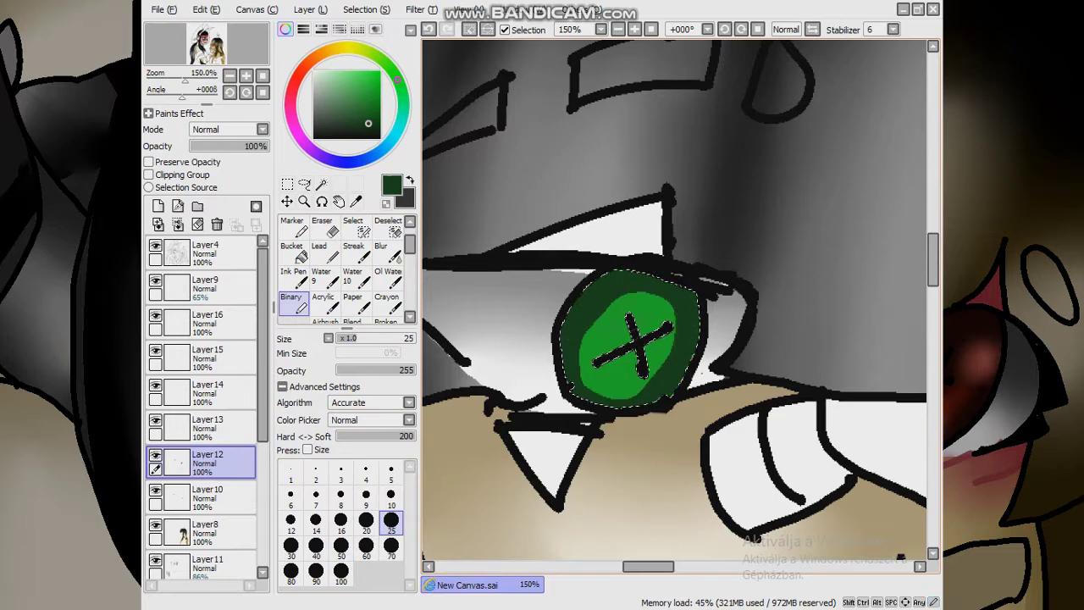
key("r")
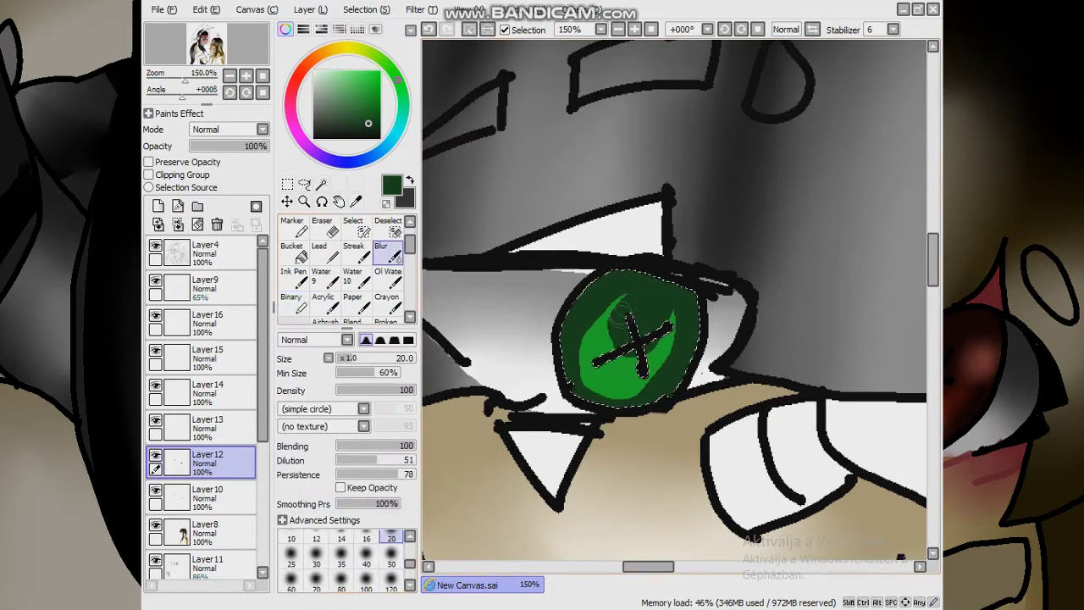
Add light green highlights to the upper and lower parts of the left character's iris and blend them with the Blur tool at size 20
left_click(351, 75)
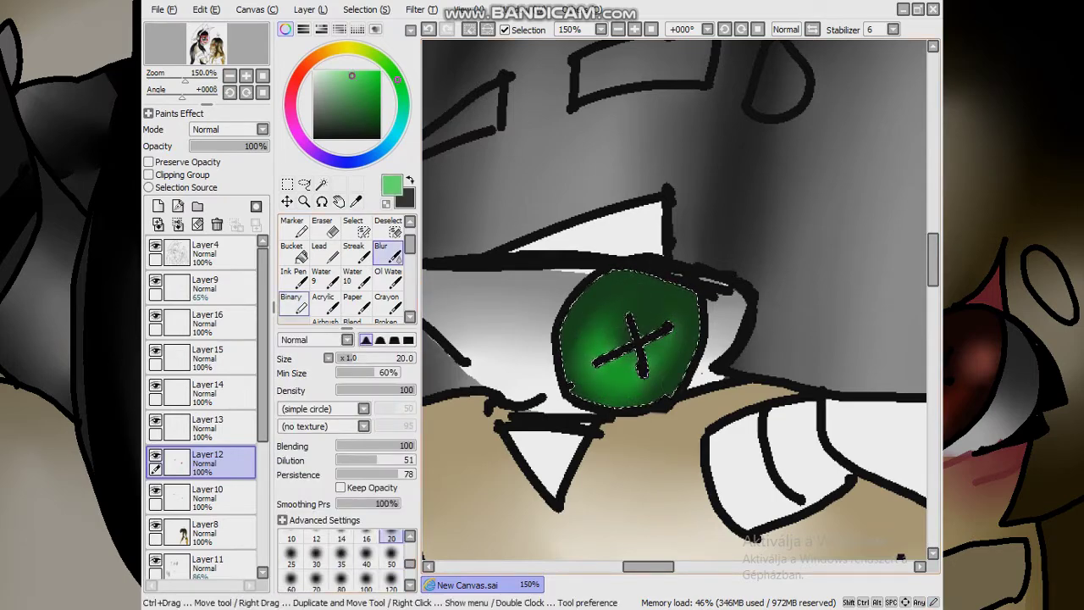
key("b")
left_click_drag(605, 373, 626, 394)
left_click_drag(597, 297, 614, 317)
key("r")
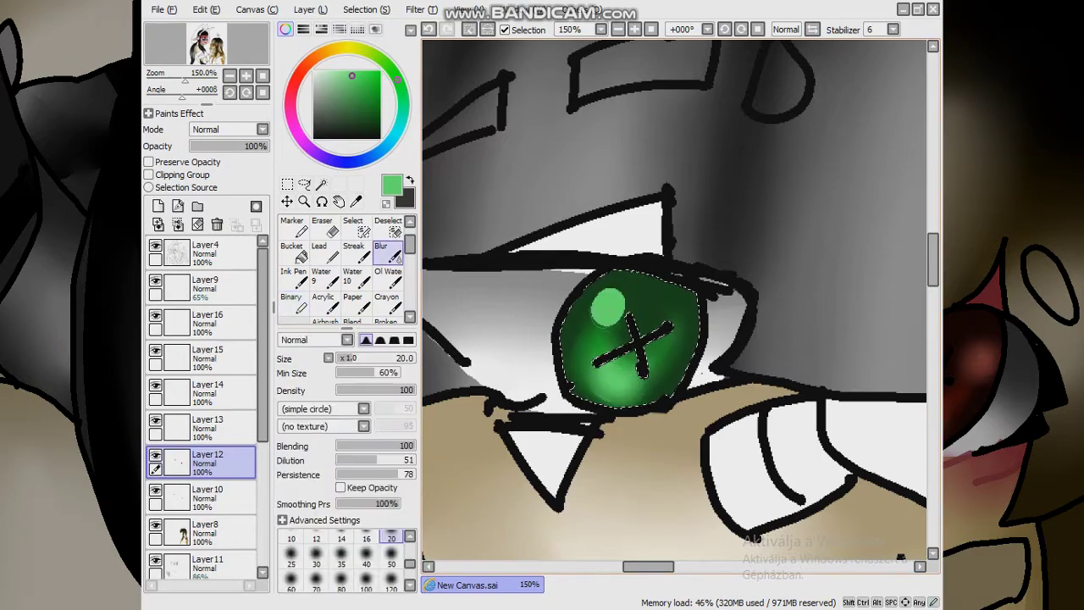
scroll(678, 305, "down", 3)
Paint dark reddish-brown shading around the right character's iris with the Binary tool at size 25 and blend it with the Blur tool at size 20
key("m")
scroll(709, 431, "up", 3)
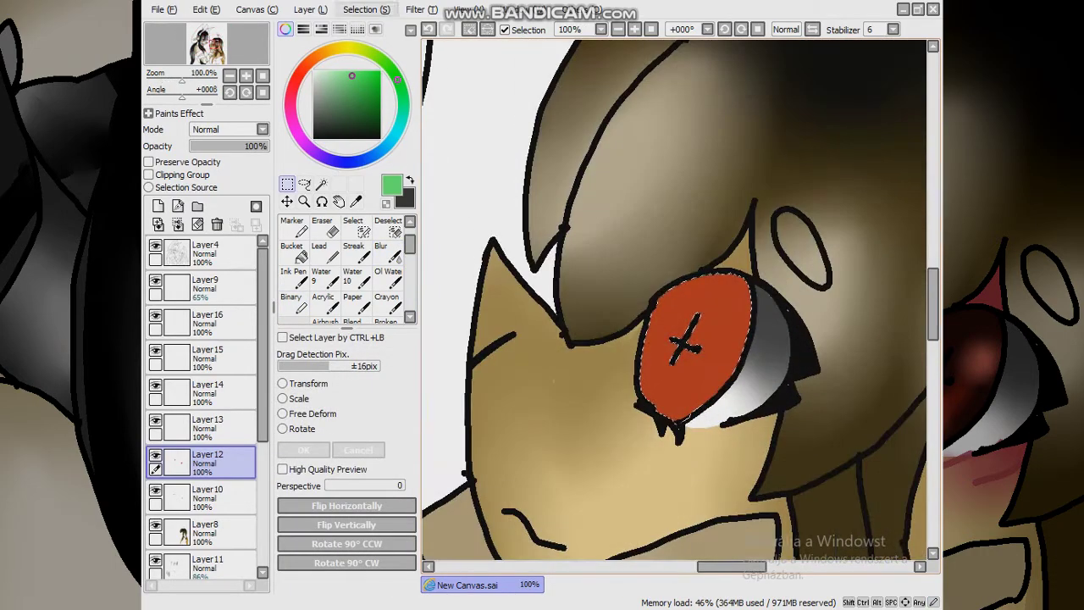
scroll(677, 304, "down", 3)
scroll(652, 364, "up", 3)
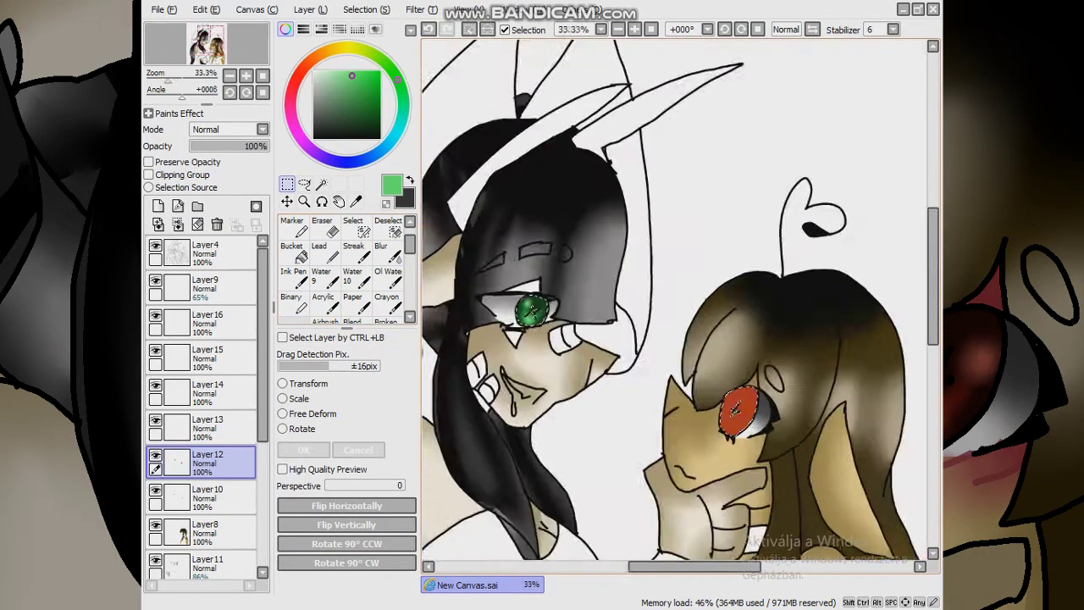
left_click(617, 428, "alt")
key("n")
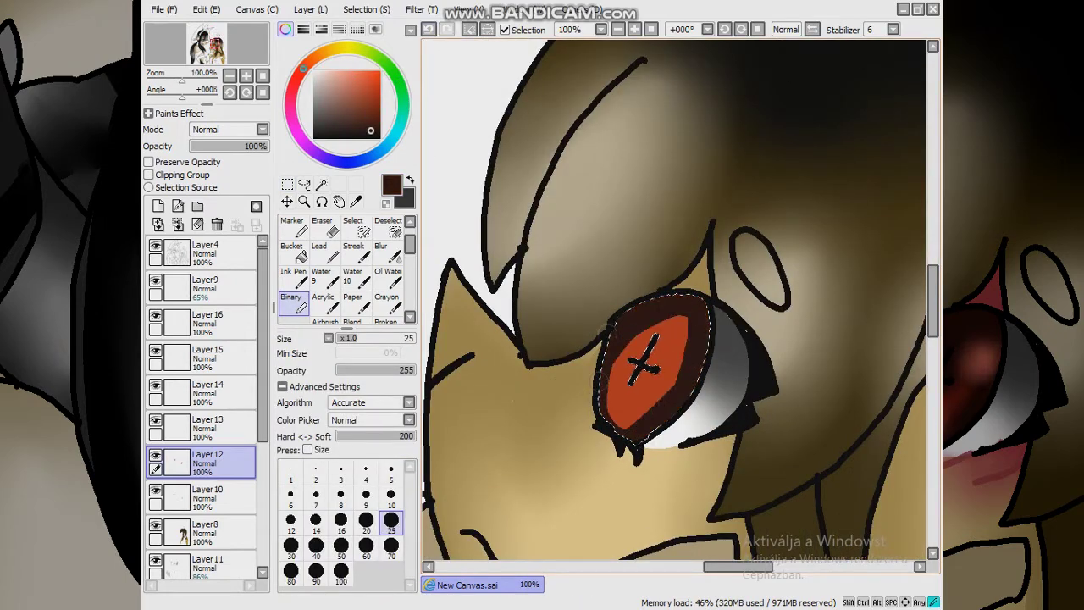
key("b")
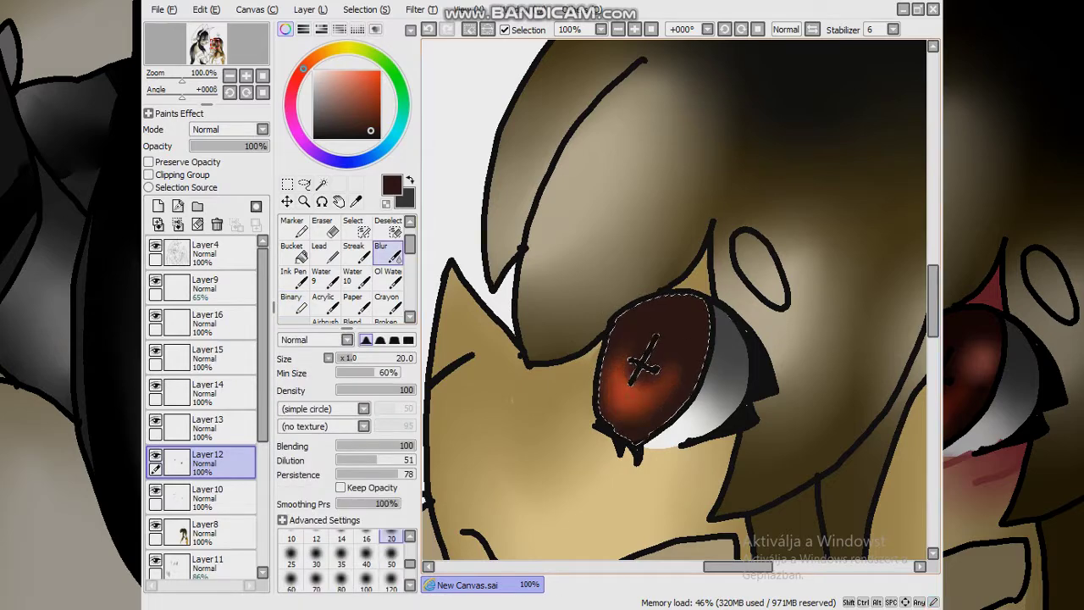
Add light salmon highlights to the right character's iris, blend them with the Blur tool at size 20 and clear the selection
left_click(637, 418, "alt")
key("n")
key("b")
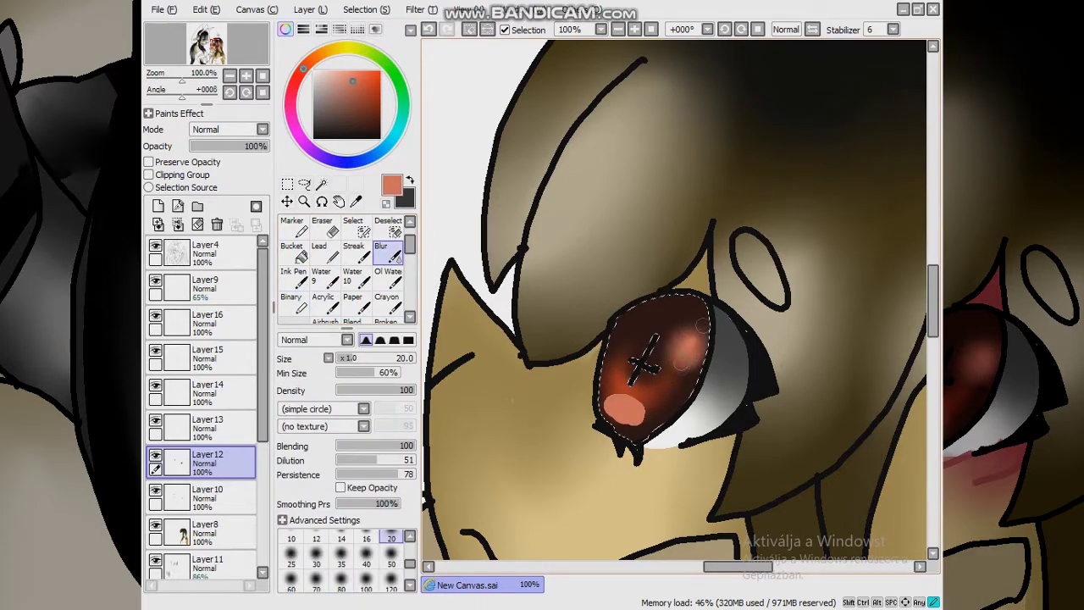
scroll(664, 413, "down", 6)
key("m")
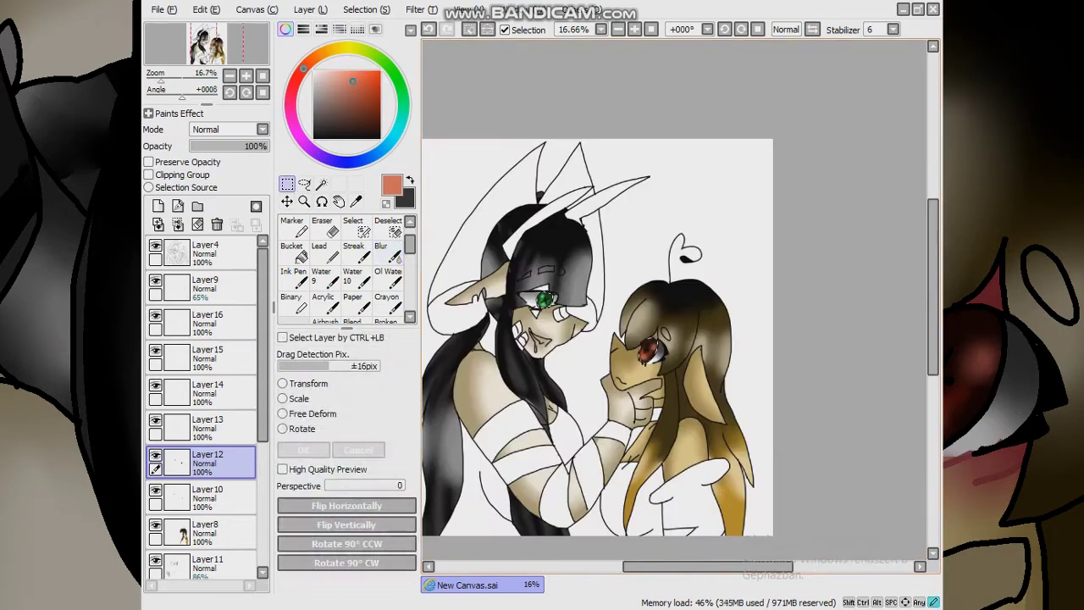
Touch up the upper edge of the left character's eye white with grey on Layer10 and blend it with the Blur tool at size 20
scroll(627, 322, "up", 3)
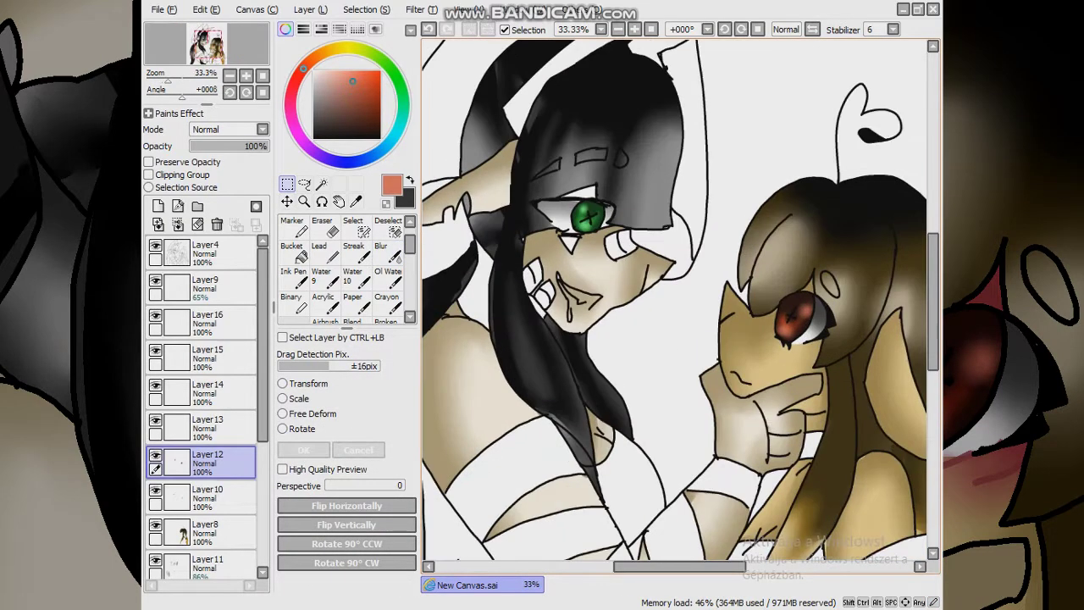
left_click(207, 424)
scroll(627, 322, "down", 2)
scroll(597, 227, "up", 5)
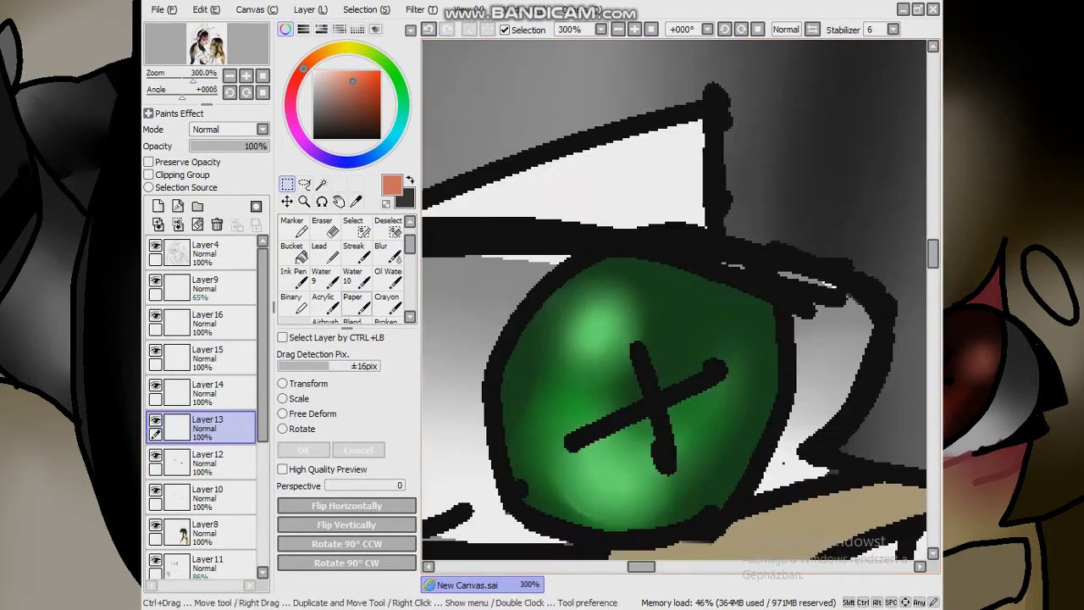
left_click(208, 493)
left_click(291, 250)
left_click(290, 302)
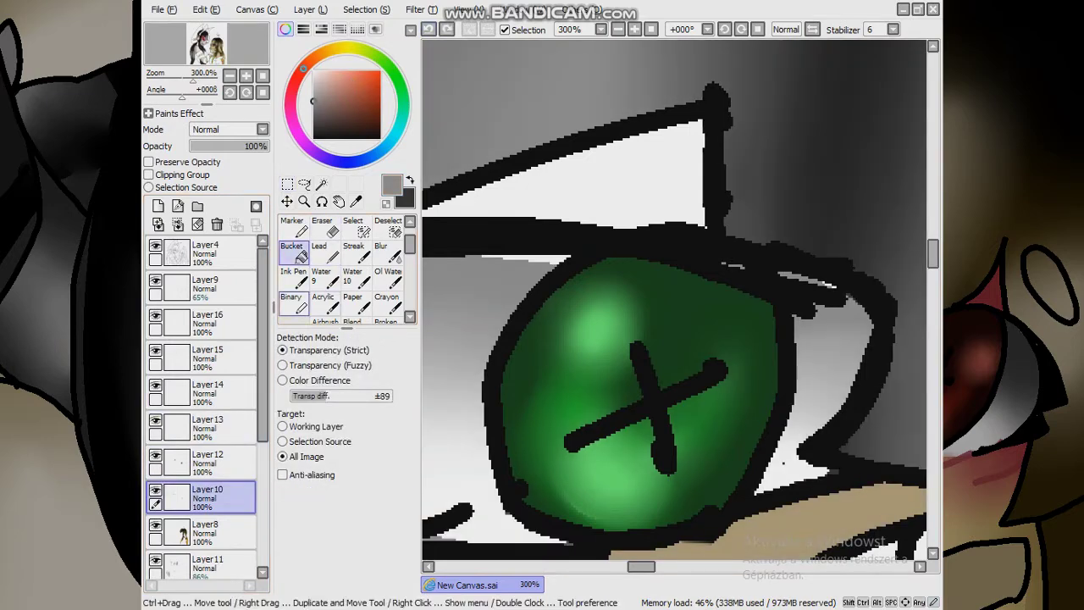
left_click(380, 251)
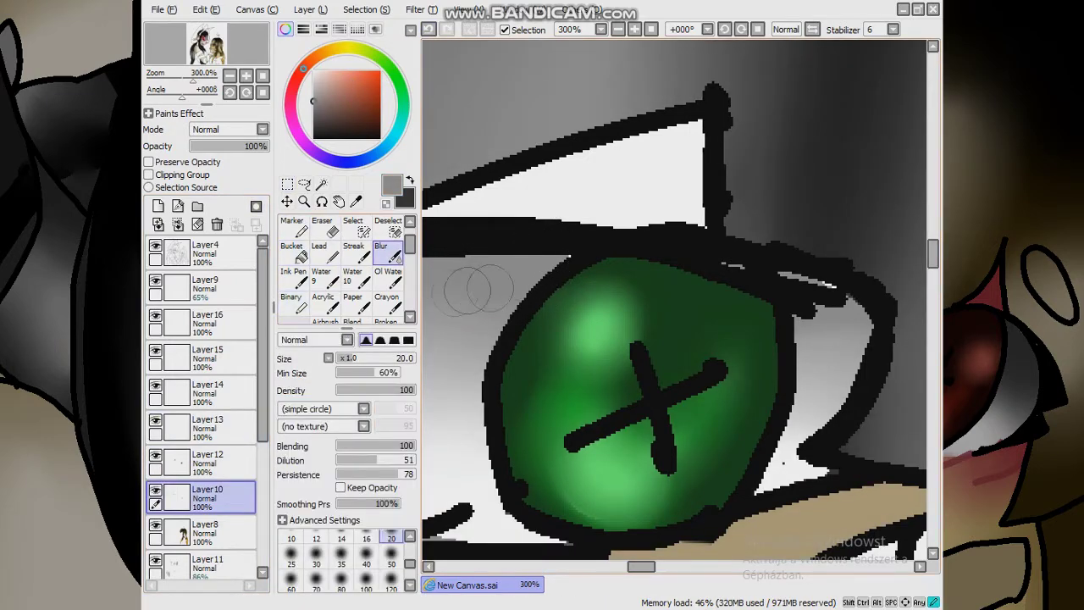
scroll(475, 288, "down", 7)
Fill the triangular markings above and below the left character's eye with muted reddish-brown on Layer13
left_click(204, 423)
scroll(637, 227, "up", 6)
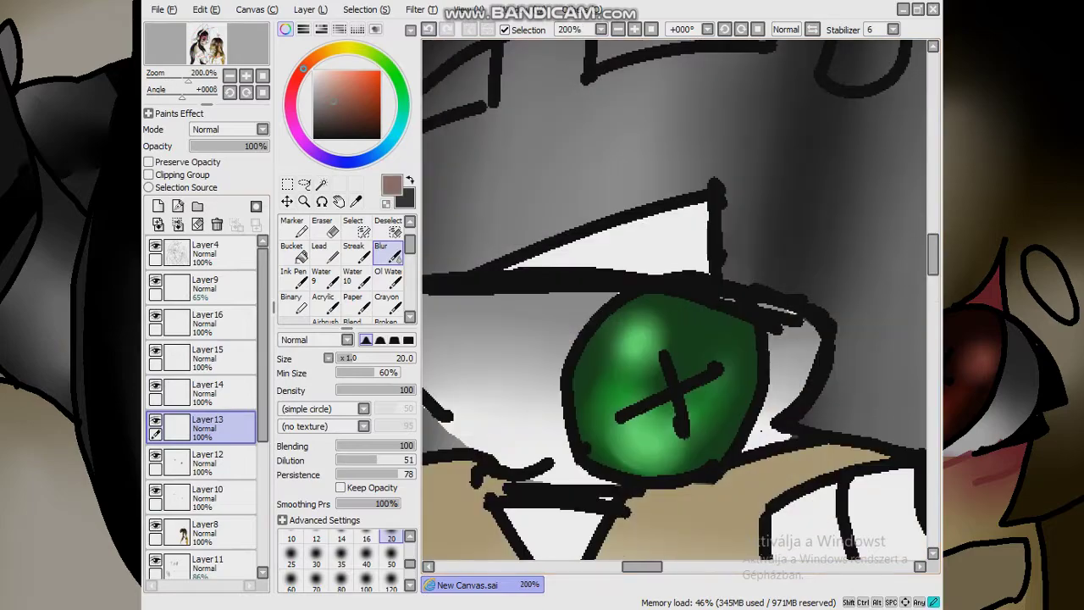
left_click(291, 251)
key("ctrl+minus")
key("ctrl+minus")
key("ctrl+minus")
key("ctrl+minus")
key("ctrl+minus")
key("ctrl+minus")
key("ctrl+minus")
Fill the left character's neck covering and the small piece at the ear with mid-grey on Layer13
scroll(677, 305, "up", 3)
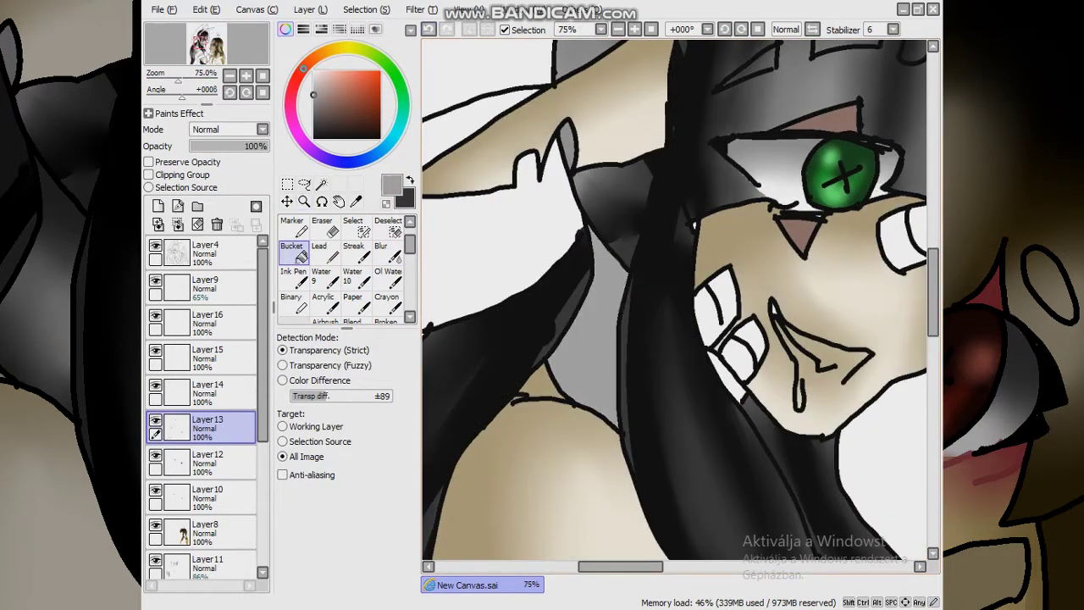
key("ctrl+minus")
key("ctrl+minus")
key("ctrl+minus")
key("ctrl+minus")
scroll(688, 297, "up", 5)
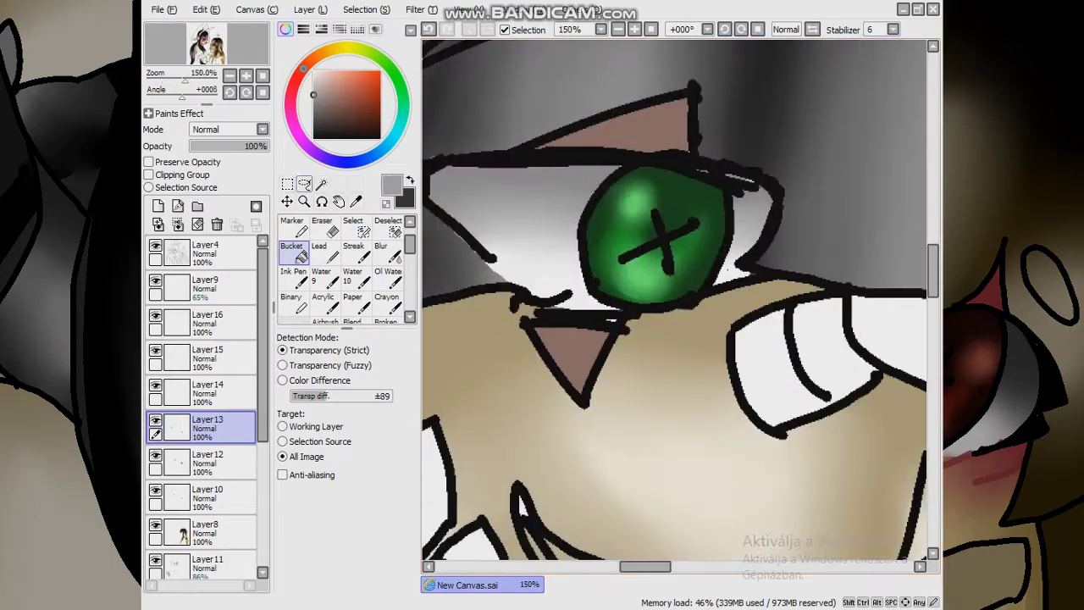
Select the reddish-brown eye triangles and the grey neck covering on Layer13 with the magic wand
left_click(321, 184)
left_click(678, 339)
key("ctrl+d")
left_click(618, 127)
left_click(564, 356, "shift")
scroll(675, 305, "down", 5)
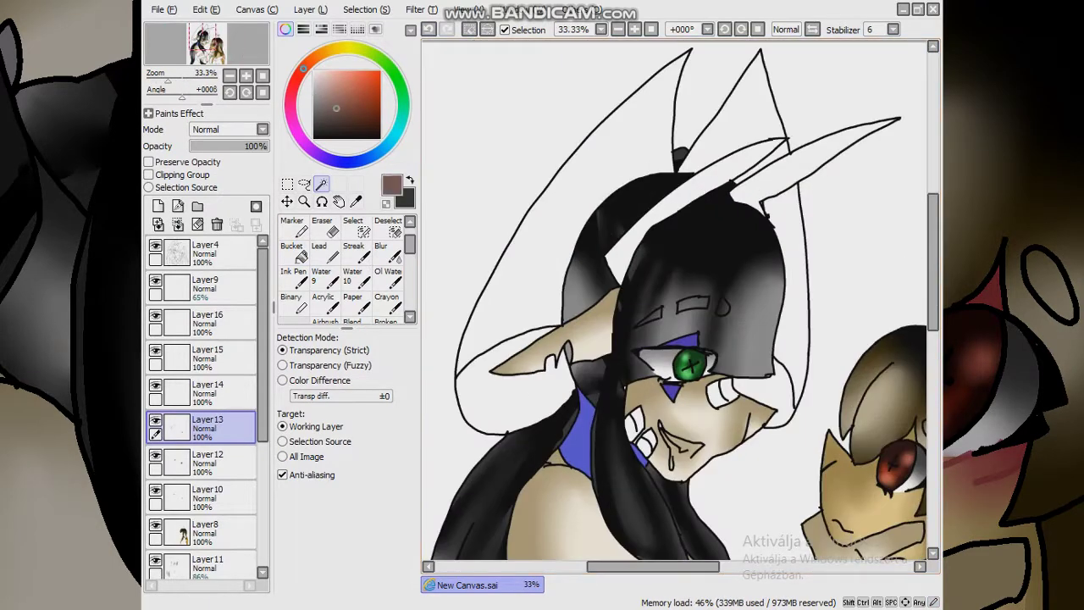
Paint darker reddish-brown shading in the eye triangles with the Binary tool at size 25 and blend it with the Blur tool at size 20
left_click(291, 302)
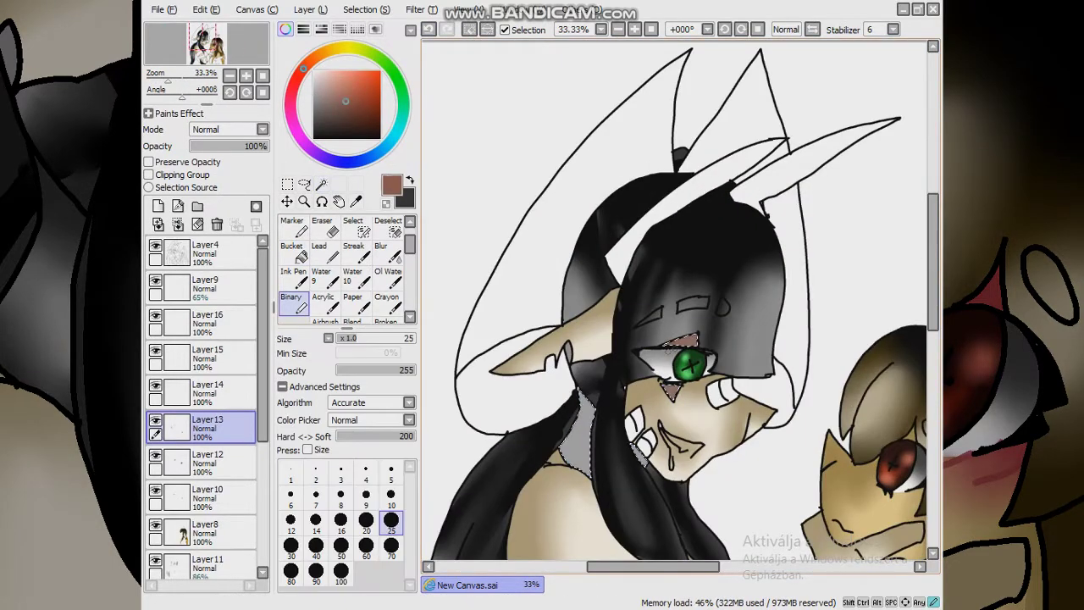
scroll(654, 400, "up", 3)
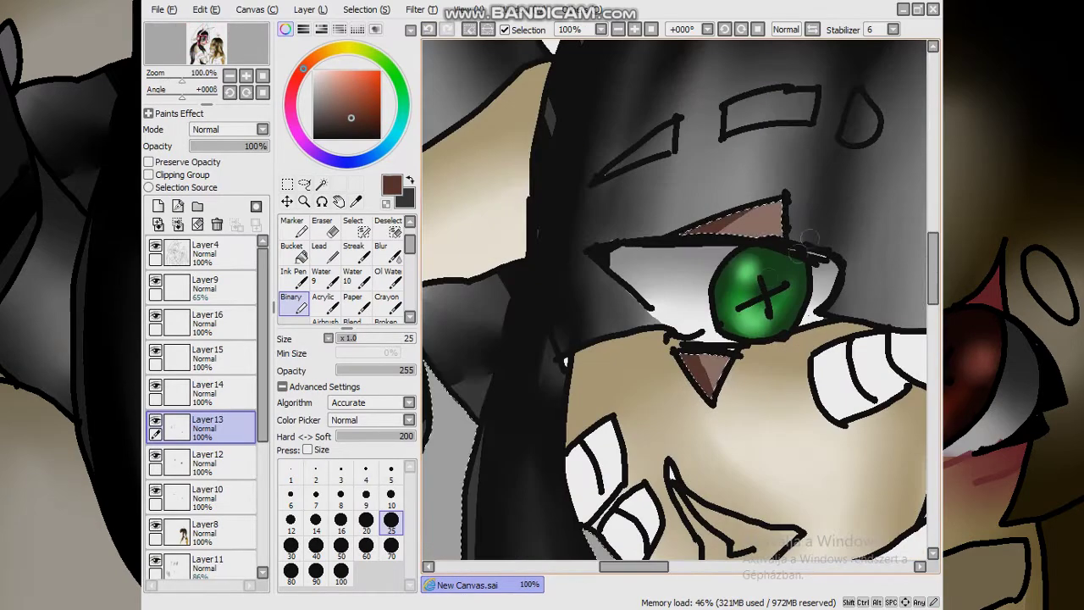
key("b")
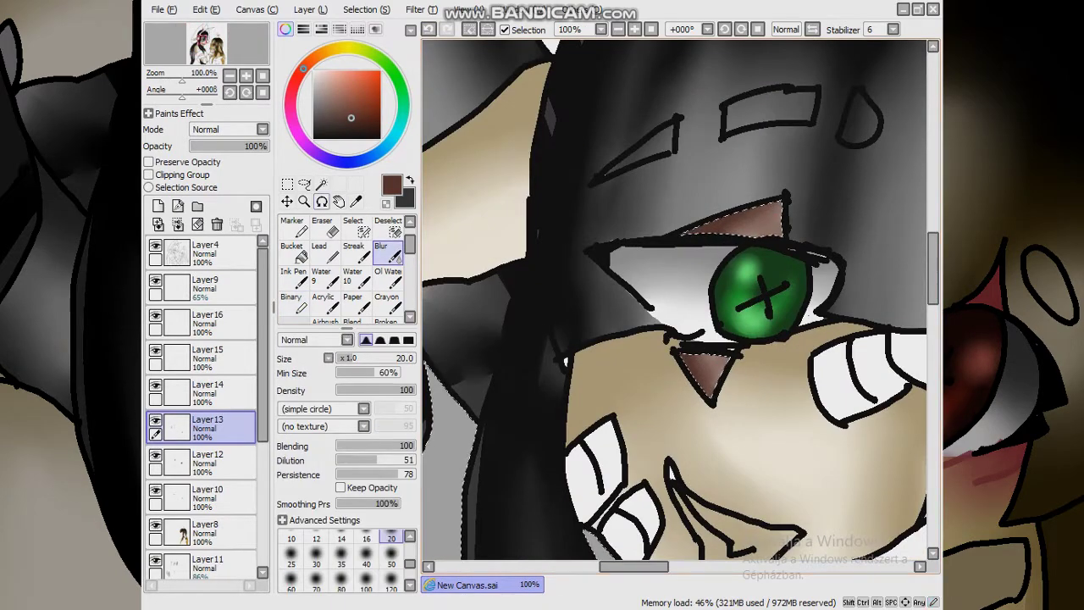
Paint dark grey shading on the left character's neck covering and blend it with the Blur tool at size 50
key("b")
scroll(585, 423, "down", 3)
scroll(584, 423, "up", 3)
mouse_move(643, 280)
left_mouse_down()
mouse_move(584, 496)
mouse_move(559, 424)
mouse_move(617, 339)
mouse_move(591, 445)
left_mouse_up()
key("b")
scroll(677, 305, "down", 3)
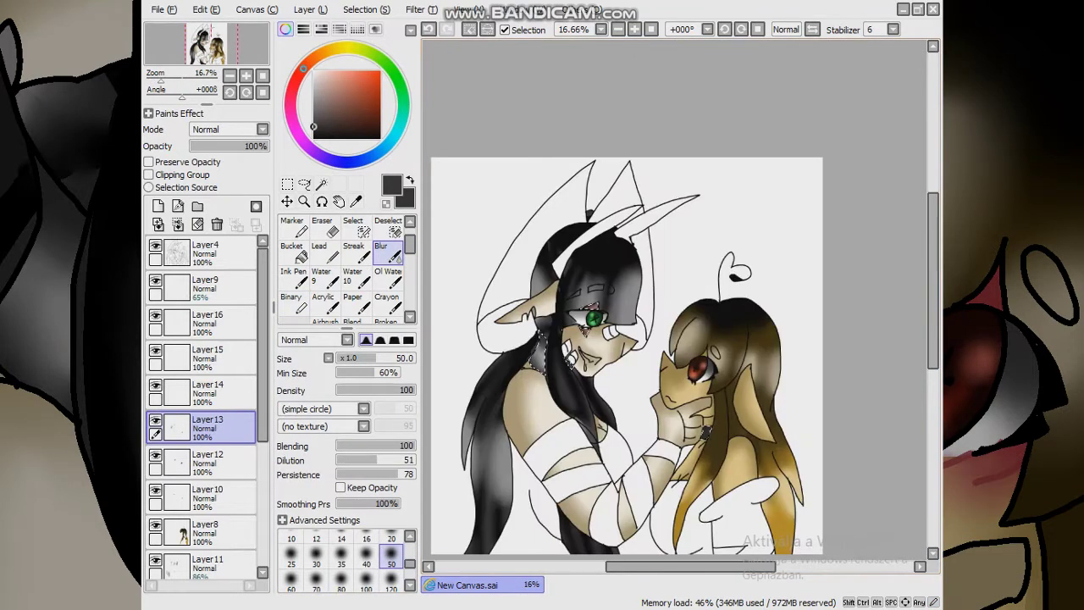
Add light grey to the right character's dark neck band with the Binary tool and blend it with the Blur tool at size 50
scroll(678, 305, "up", 3)
left_click(291, 303)
key("b")
mouse_move(660, 424)
left_mouse_down()
mouse_move(652, 406)
mouse_move(651, 416)
left_mouse_up()
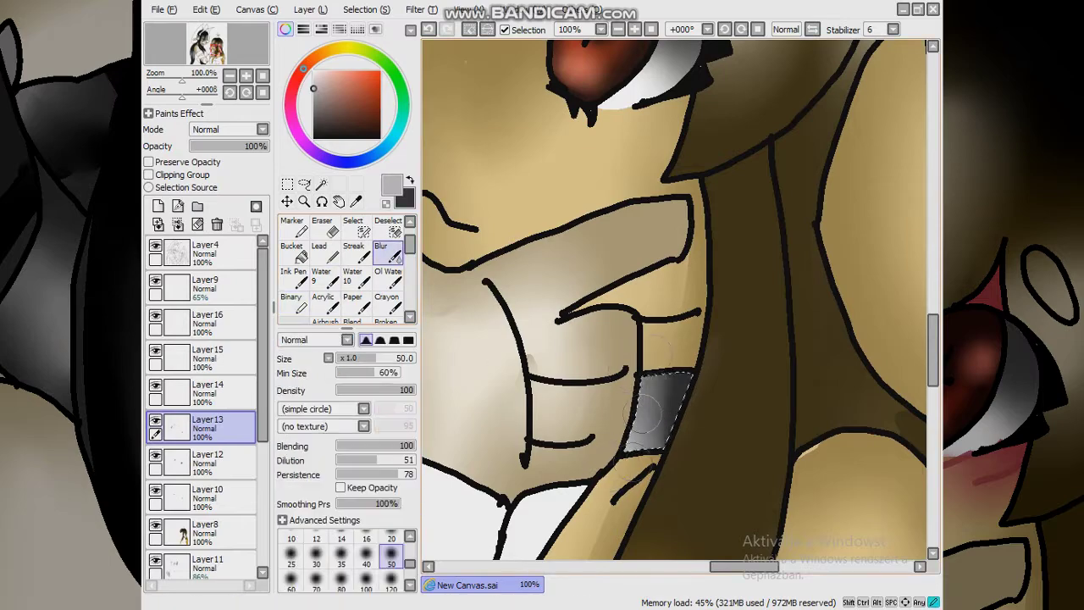
Add near-black shading to the grey areas on Layer13, blend it with the Blur tool and clear the selection
scroll(557, 491, "up", 2)
left_click(618, 387, "alt")
key("n")
left_click_drag(635, 327, 644, 339)
key("b")
left_click_drag(641, 457, 619, 320)
scroll(619, 320, "down", 8)
key("m")
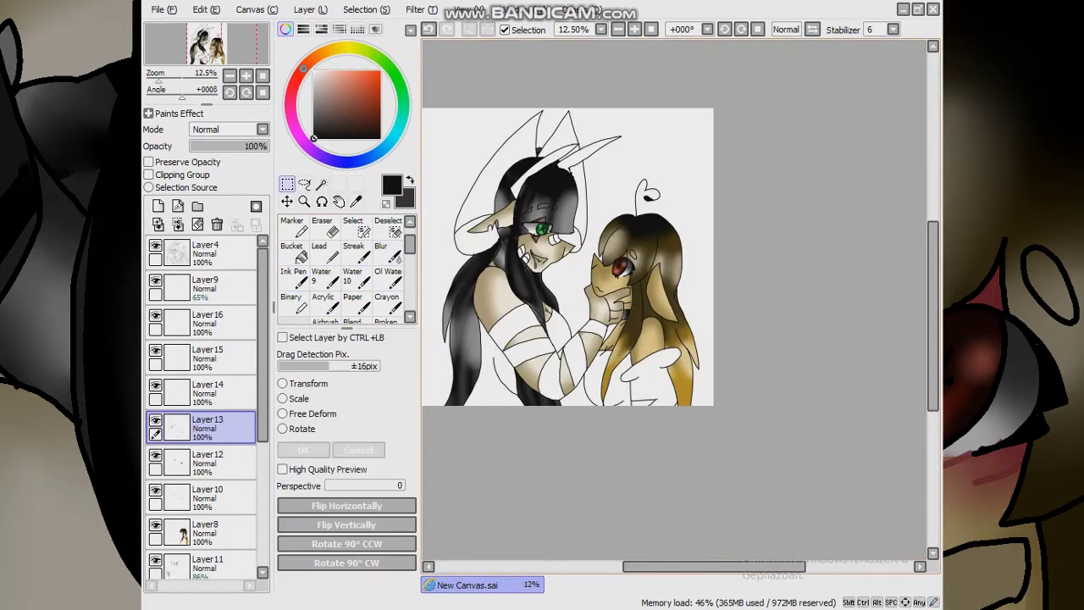
Fill the left character's arm wraps with off-white on Layer14 and select the filled wraps
scroll(451, 296, "up", 2)
left_click(204, 390)
left_click(291, 247)
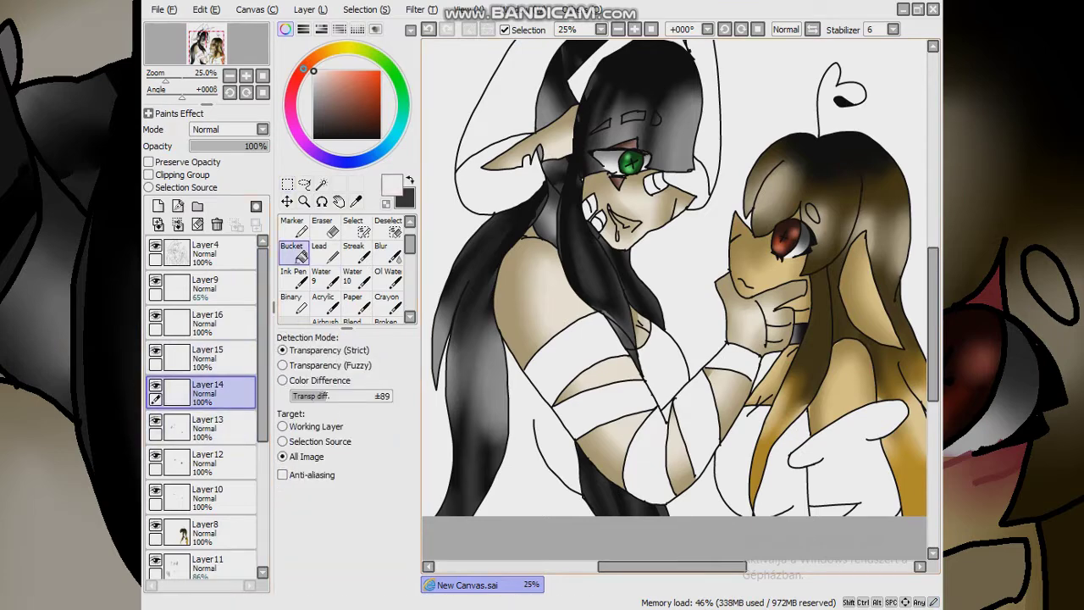
scroll(675, 280, "down", 1)
scroll(676, 279, "up", 2)
key("w")
left_click(542, 288)
left_click(576, 360)
left_click(635, 440)
Paint mid-grey shading on the arm wraps with the Binary tool at size 100 and blend it with the Blur tool at size 120
scroll(643, 322, "down", 2)
scroll(644, 322, "up", 1)
left_click(291, 298)
left_click(341, 573)
mouse_move(628, 347)
left_mouse_down()
mouse_move(762, 339)
mouse_move(729, 407)
mouse_move(805, 288)
left_mouse_up()
left_click(380, 251)
left_click(391, 579)
left_click_drag(763, 321, 720, 390)
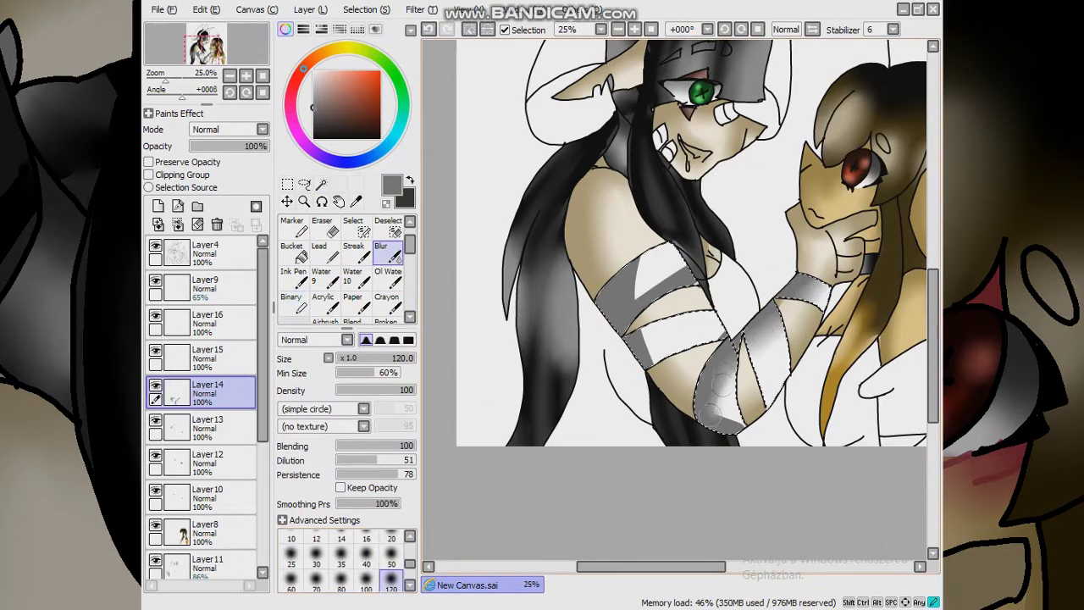
left_click_drag(812, 289, 656, 275)
scroll(677, 254, "down", 3)
scroll(678, 254, "up", 3)
key("m")
scroll(678, 254, "down", 3)
scroll(678, 254, "up", 2)
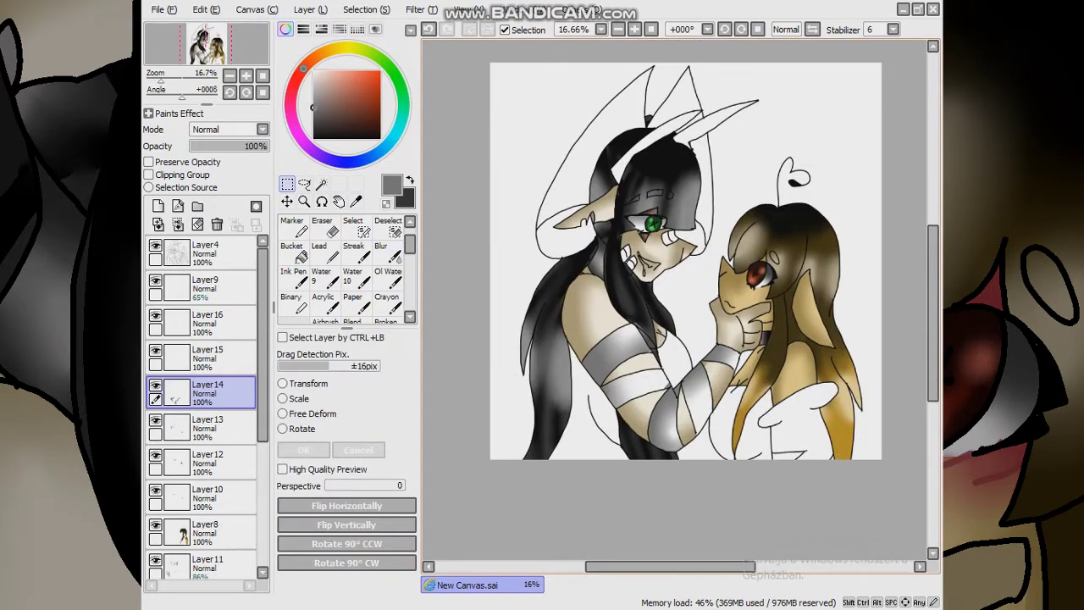
Add light grey shading to the arm wraps on Layer14, blend it with the Blur tool at size 120 and clear the selection
left_click(207, 356)
scroll(661, 412, "up", 2)
left_click(301, 254)
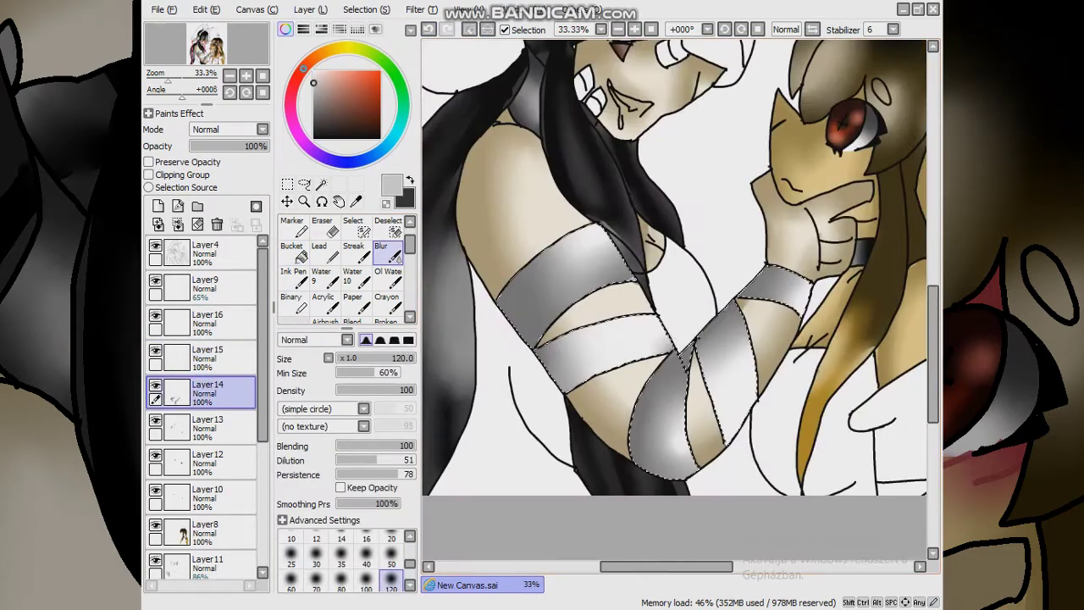
left_click(287, 201)
left_click(203, 392)
scroll(678, 267, "down", 2)
Fill the left character's top with light grey and the right character's dress with dark grey on Layer15
left_click(203, 356)
left_click(301, 255)
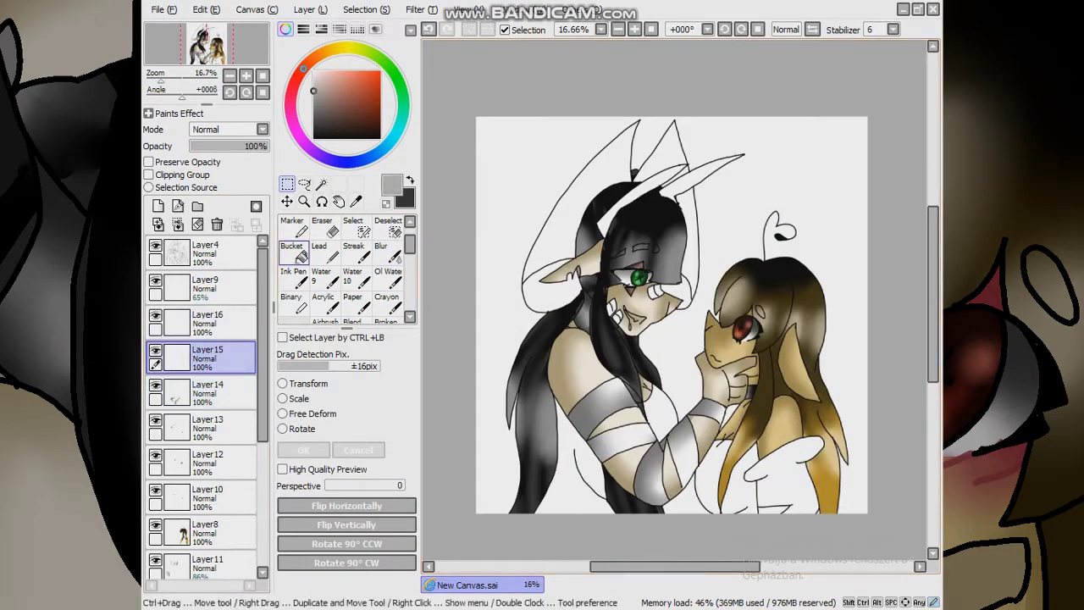
key("ctrl+plus")
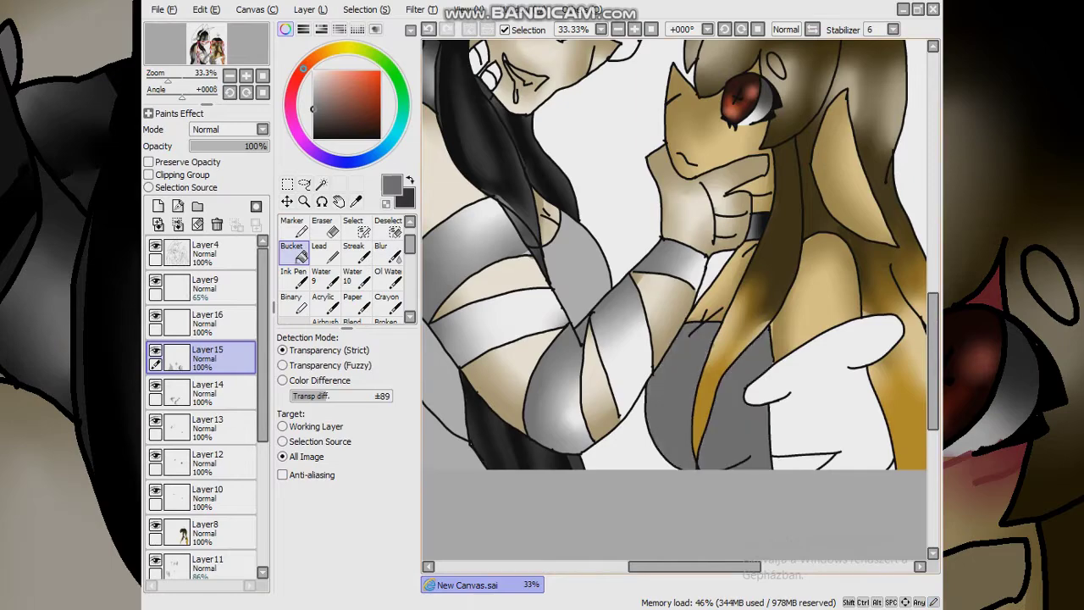
key("ctrl+z")
key("ctrl+y")
key("ctrl+plus")
key("ctrl+plus")
key("ctrl+plus")
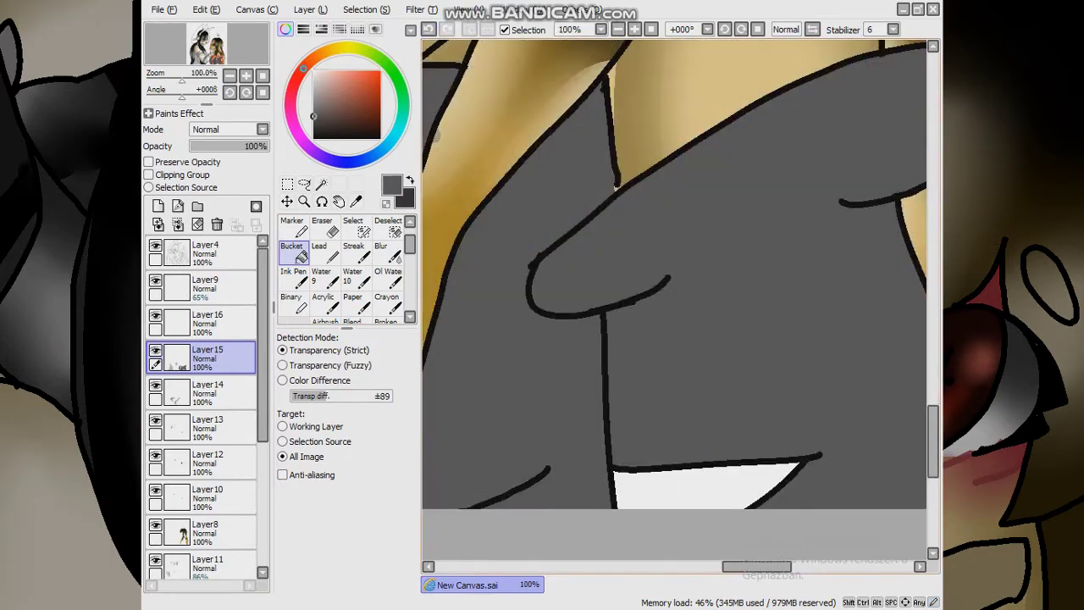
Fill the small triangle at the dress's lower edge with near-black and select all clothing areas with the Magic Wand
key("ctrl+minus")
key("ctrl+minus")
key("ctrl+minus")
key("ctrl+minus")
key("ctrl+minus")
key("ctrl+plus")
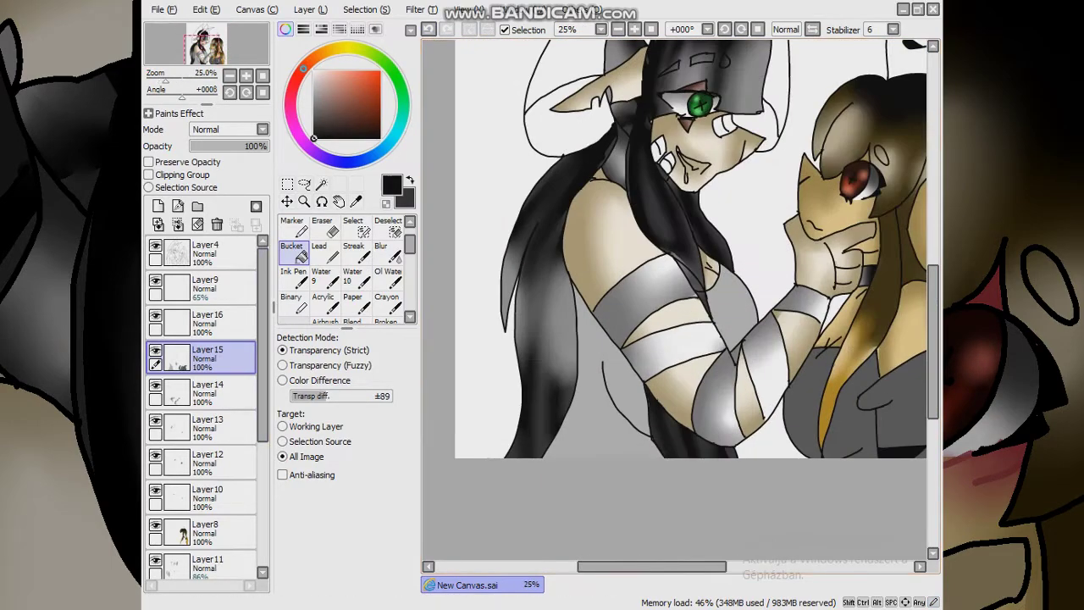
scroll(678, 254, "down", 3)
key("ctrl+minus")
key("ctrl+plus")
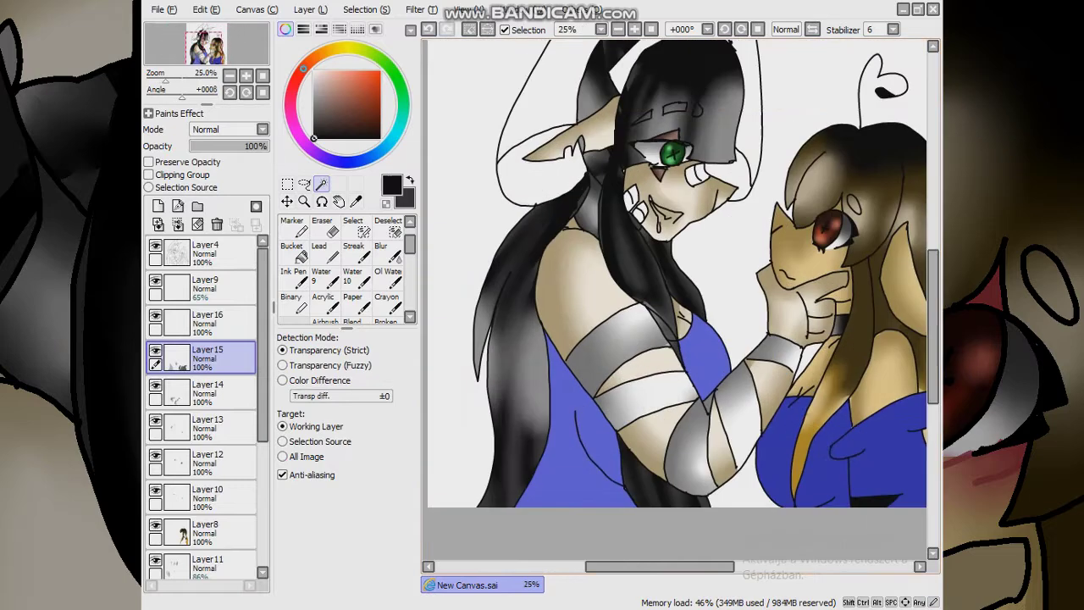
Paint dark grey shading along the left character's top with the Binary tool at size 100 and blend it with the Blur tool at size 120
left_click(312, 109)
left_click(290, 303)
left_click(314, 127)
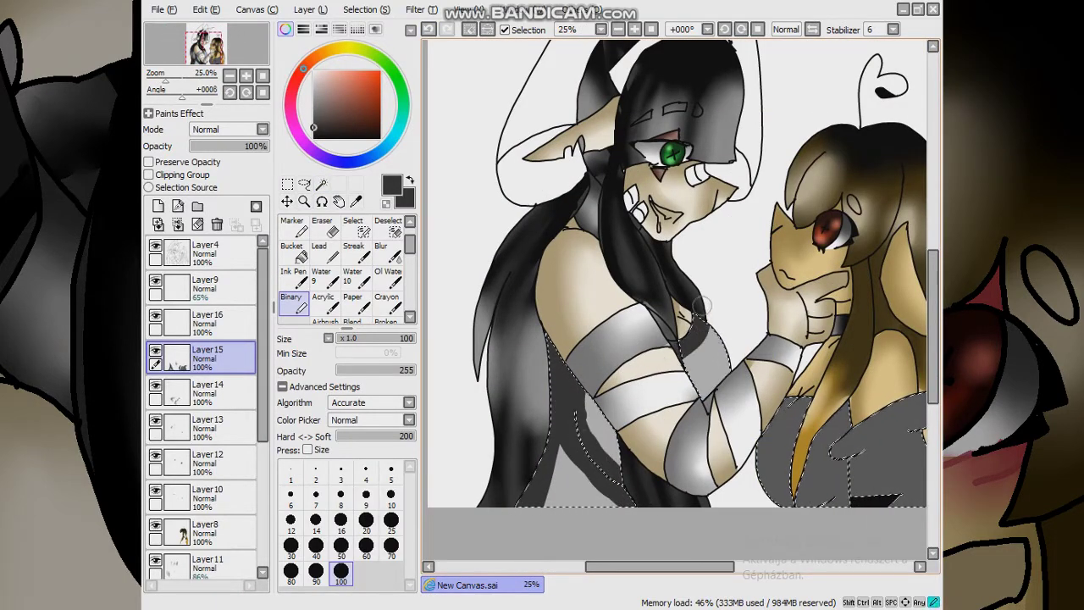
left_click(386, 252)
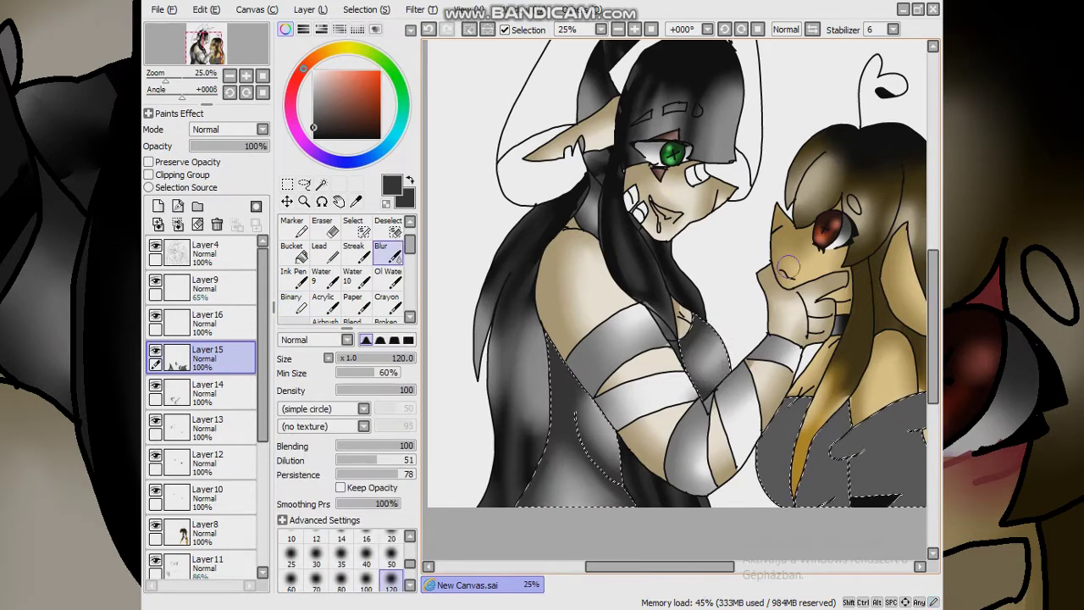
scroll(786, 267, "down", 2)
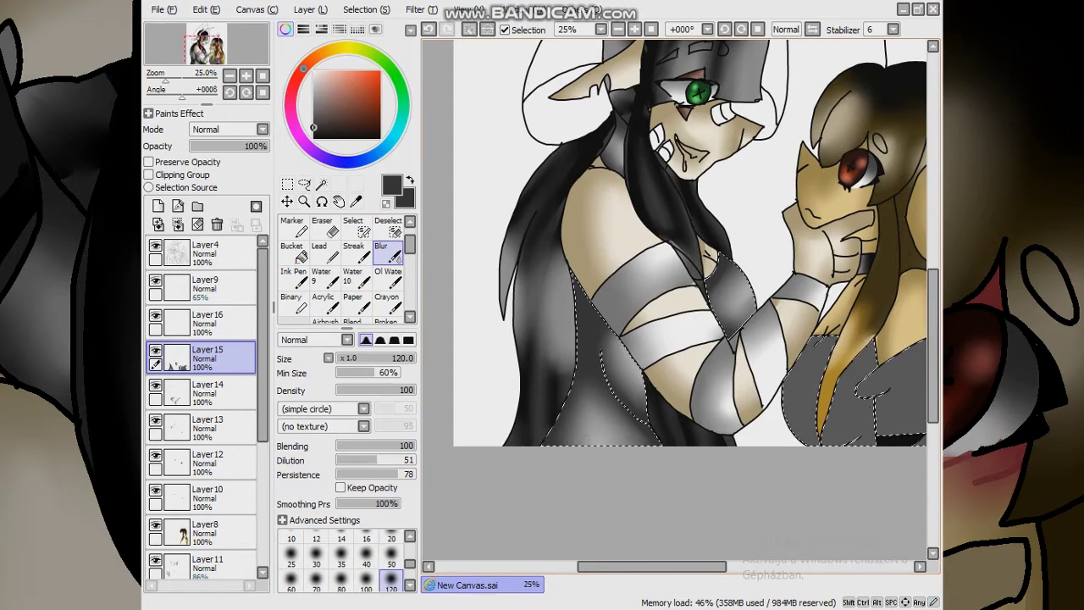
Paint near-black shading along the right character's dress edges with the Binary tool at size 100 and blend it with the Blur tool at size 120
scroll(678, 245, "down", 1)
scroll(678, 246, "up", 2)
left_click(291, 301)
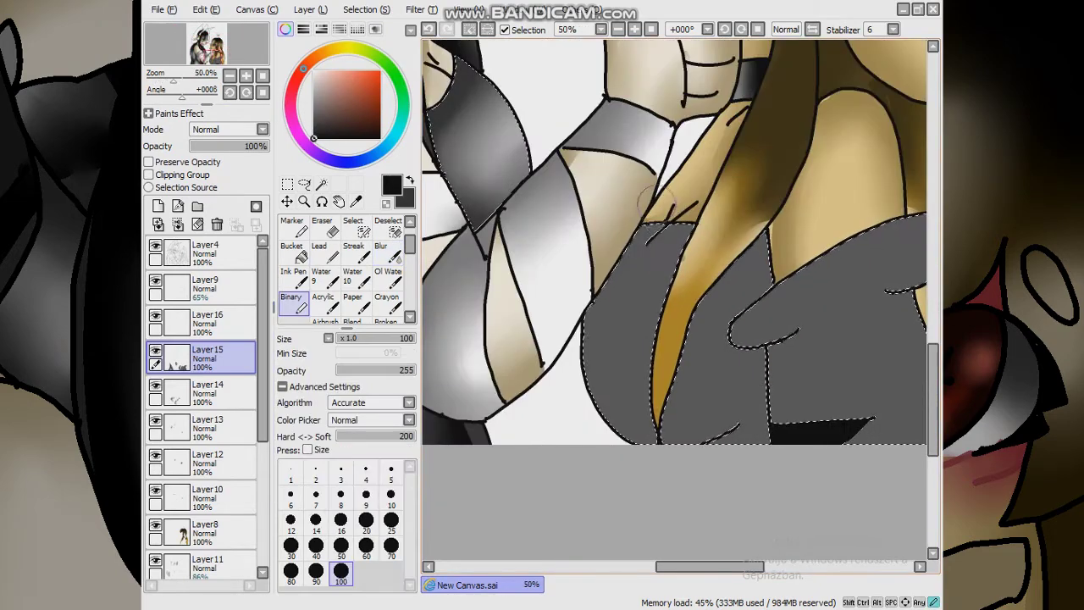
left_click_drag(730, 398, 749, 394)
left_click(756, 269)
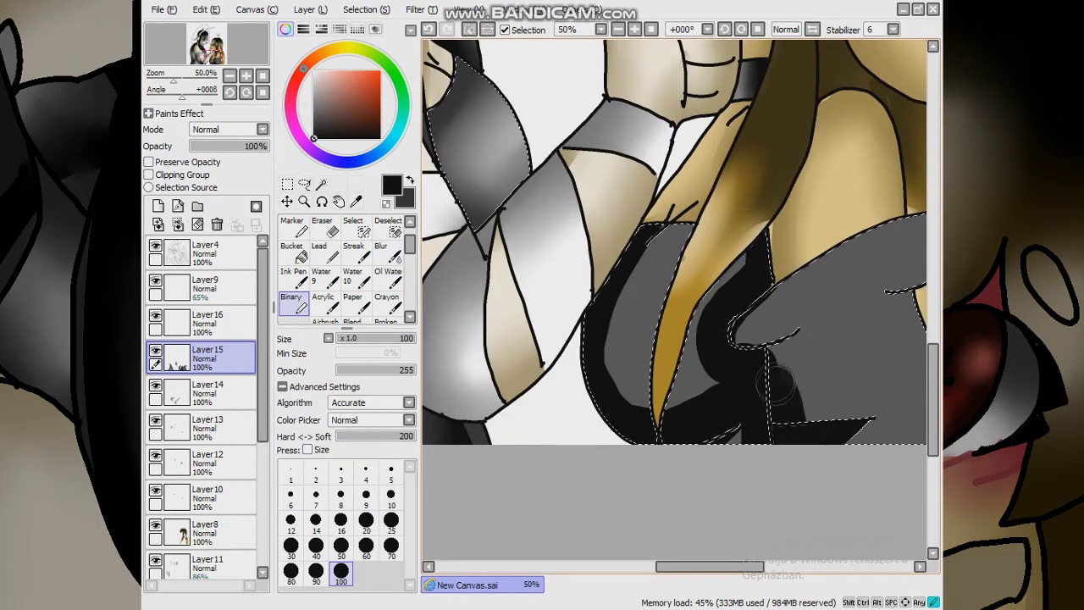
scroll(734, 366, "down", 4)
scroll(711, 339, "up", 2)
left_click_drag(714, 336, 643, 398)
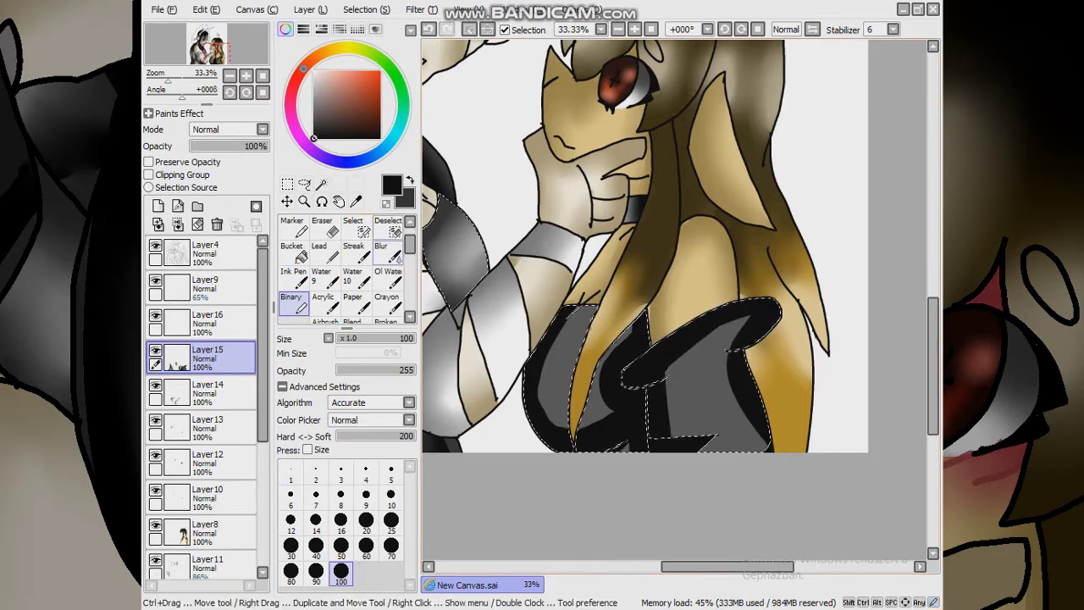
left_click(381, 252)
mouse_move(695, 339)
left_mouse_down()
mouse_move(644, 407)
mouse_move(542, 364)
mouse_move(606, 379)
left_mouse_up()
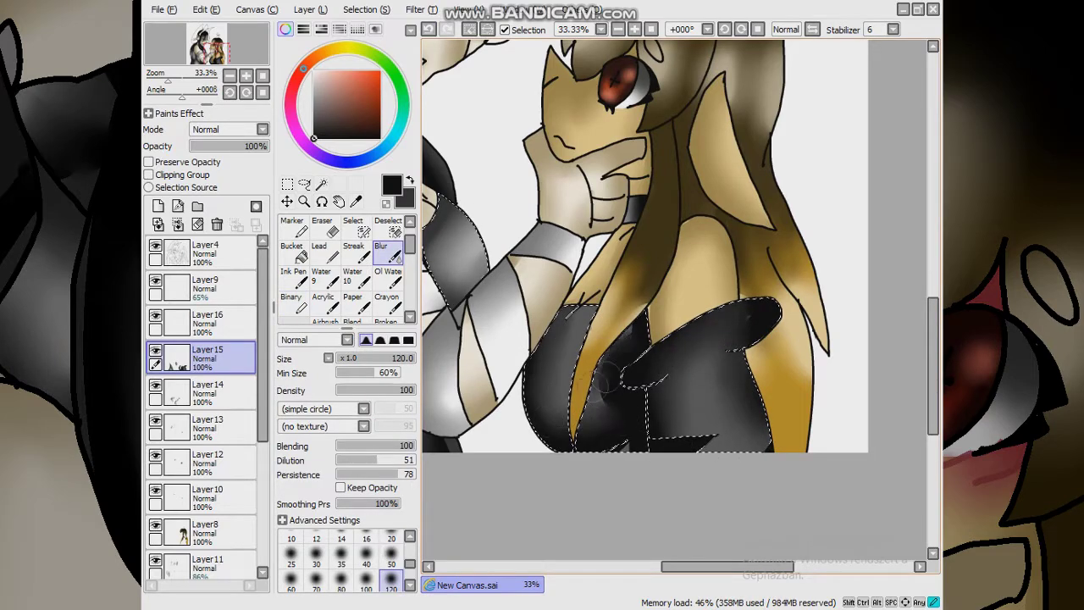
Add mid-grey highlights to the right character's dress, blend them with the Blur tool at size 120 and clear the selection
scroll(661, 364, "down", 1)
left_click(290, 303)
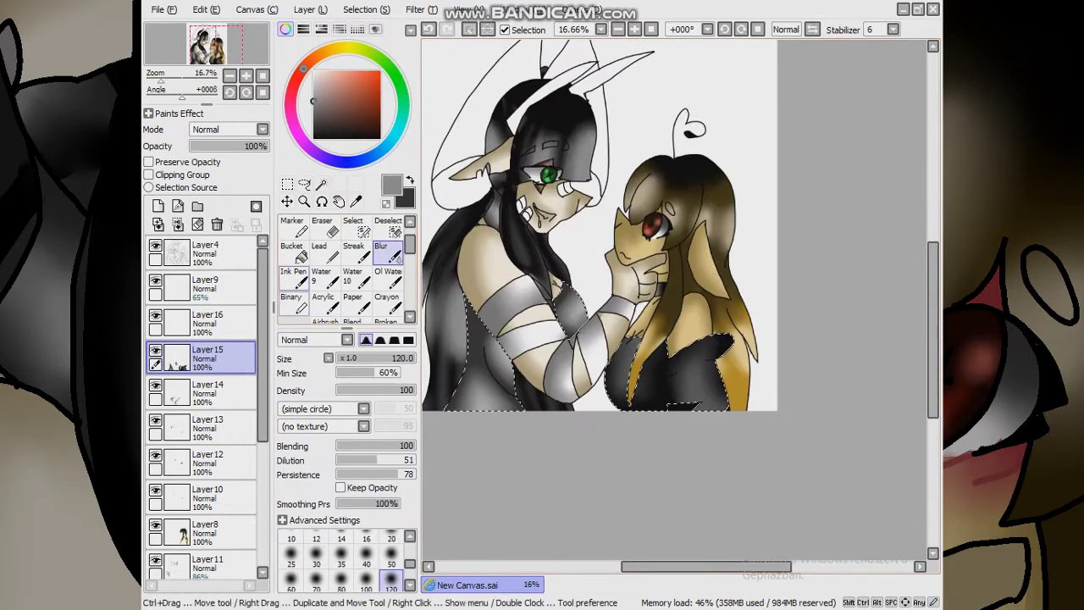
mouse_move(644, 373)
left_mouse_down()
mouse_move(660, 400)
mouse_move(718, 408)
left_mouse_up()
left_click(381, 251)
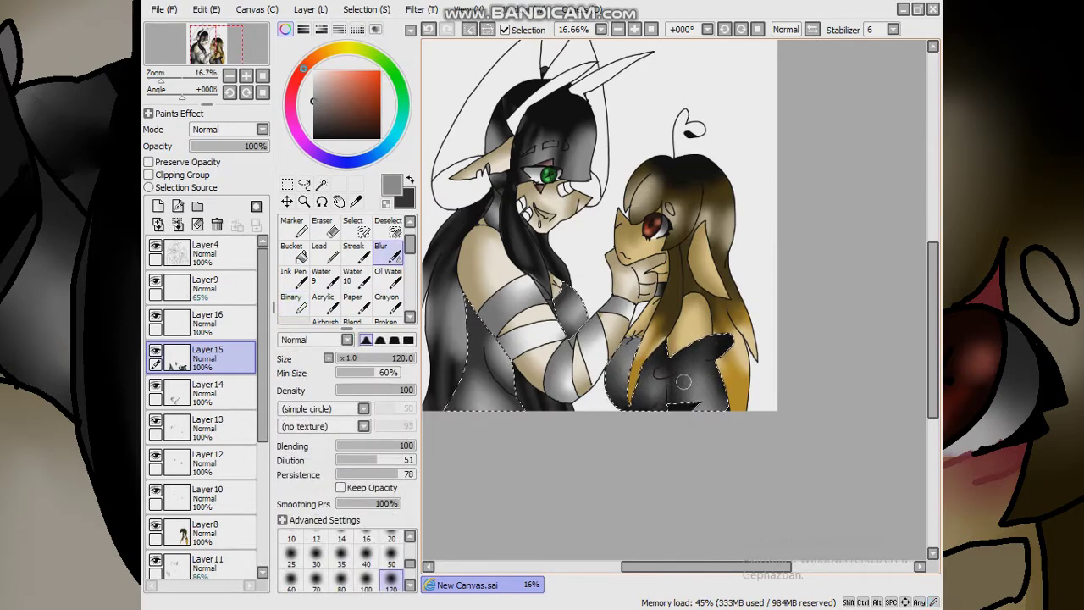
left_click_drag(661, 375, 747, 385)
key("ctrl")
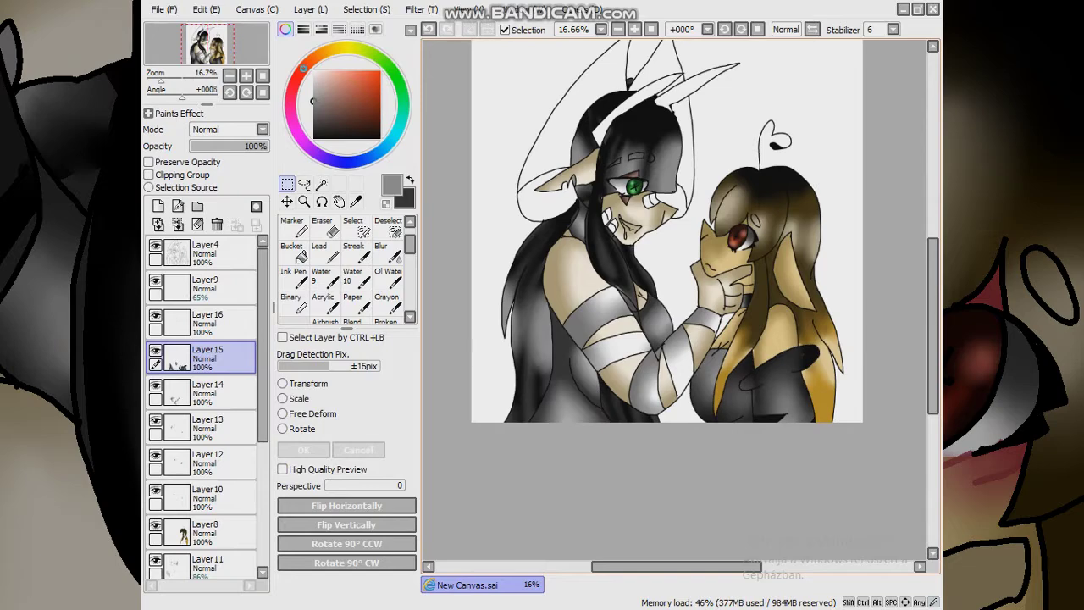
Add six new layers above Layer16 and make Layer16 the active layer
scroll(610, 393, "down", 2)
scroll(610, 393, "up", 1)
left_click(208, 321)
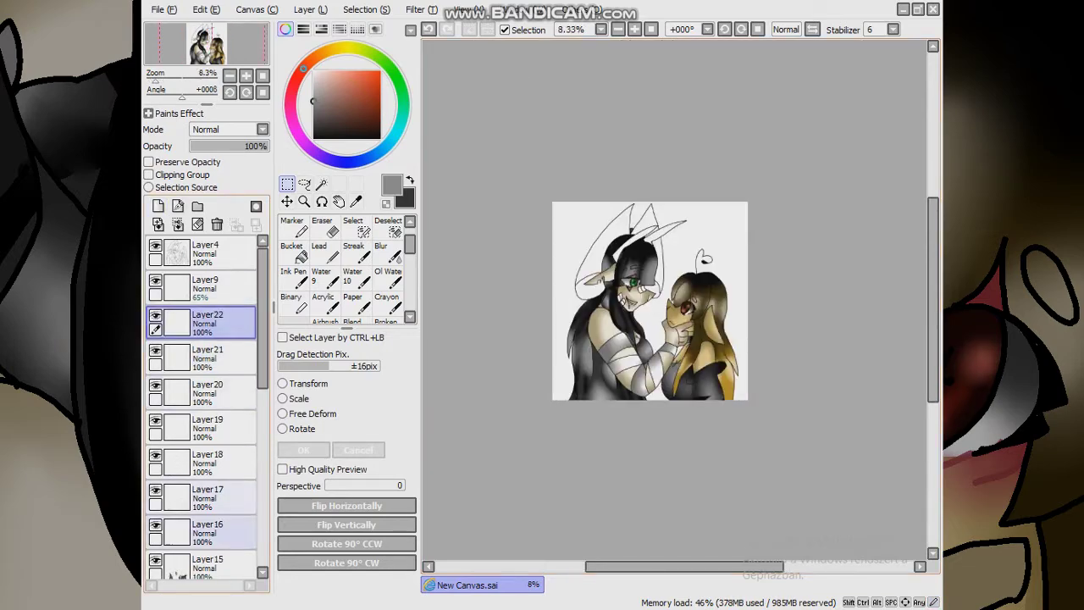
scroll(662, 302, "up", 1)
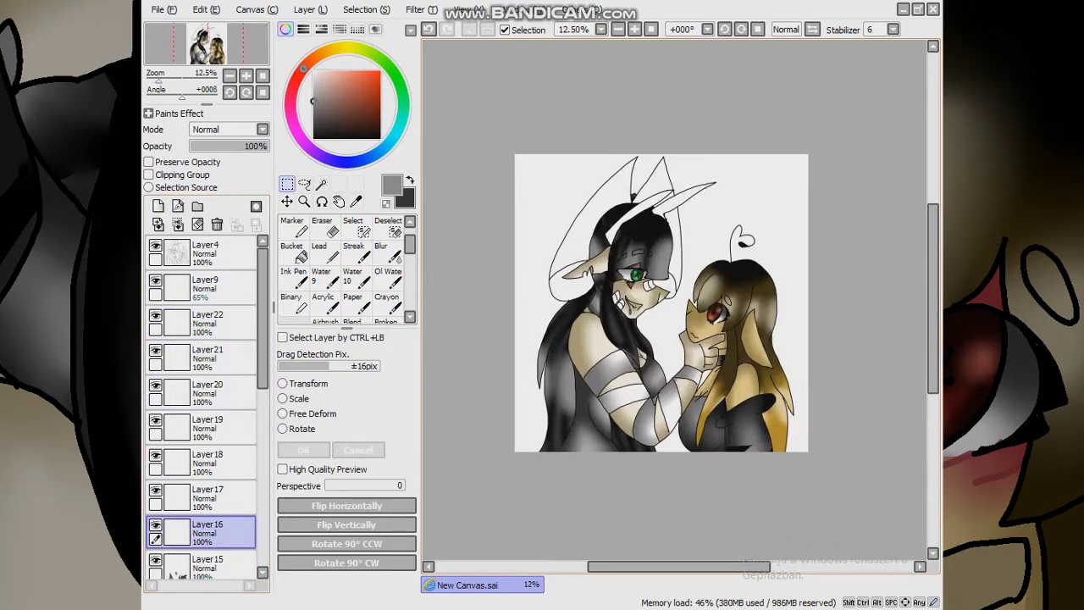
Paint the left character's open mouth off-white on Layer16 with the Binary tool at size 9, select it and choose mid-grey
scroll(623, 286, "up", 6)
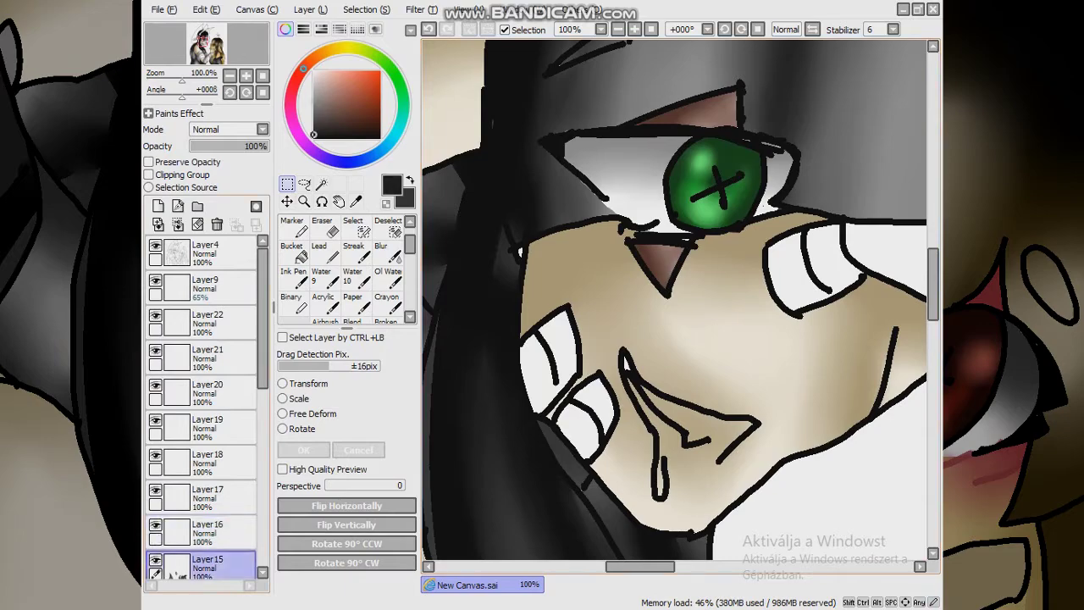
scroll(208, 407, "down", 3)
left_click(208, 532)
left_click(292, 251)
scroll(675, 301, "down", 3)
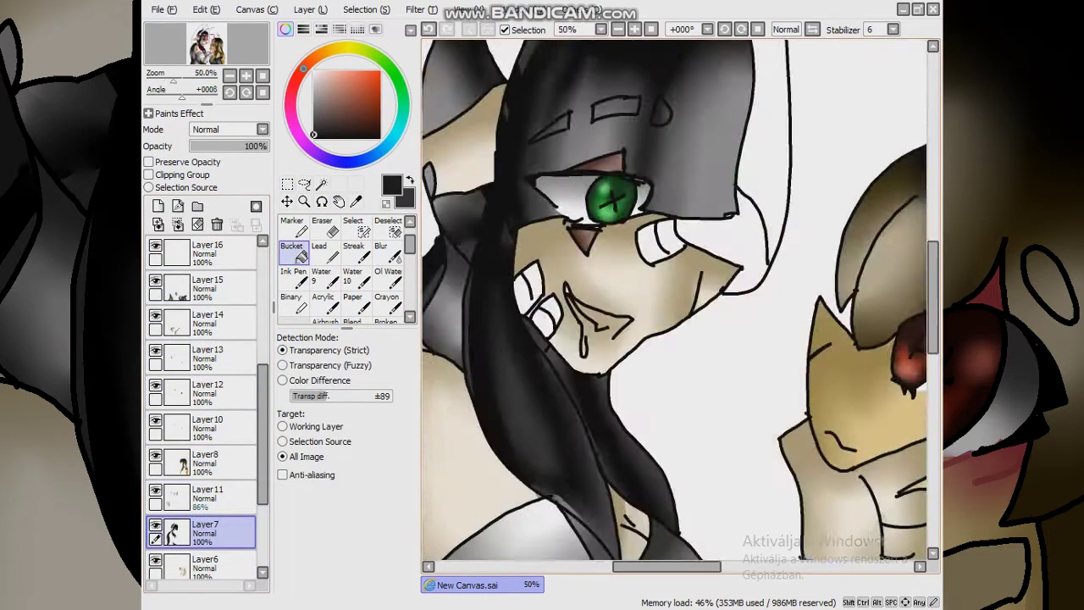
scroll(675, 301, "up", 2)
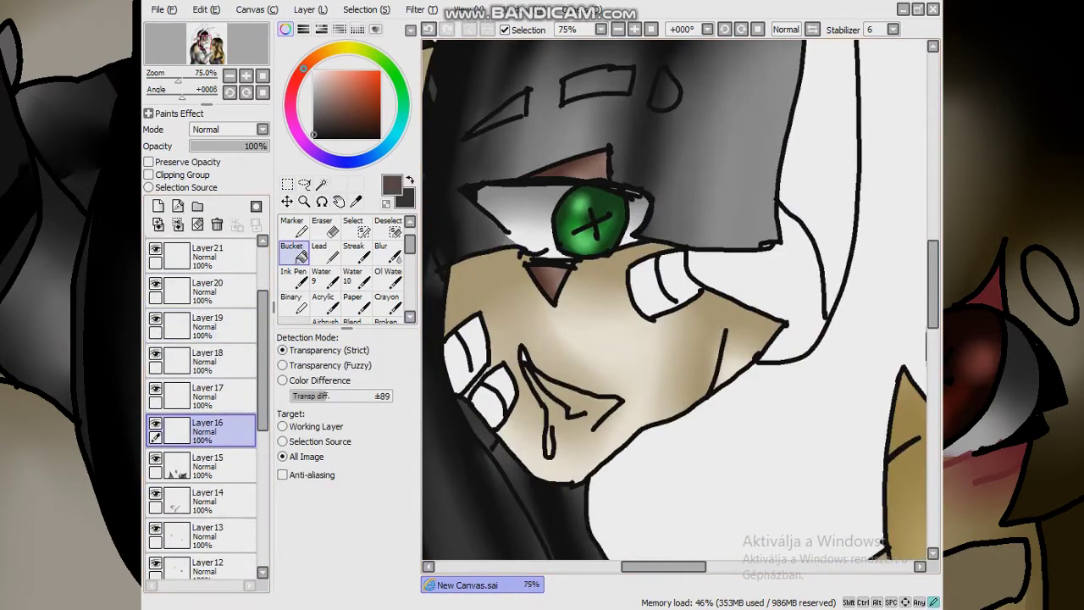
left_click(292, 303)
scroll(523, 394, "up", 3)
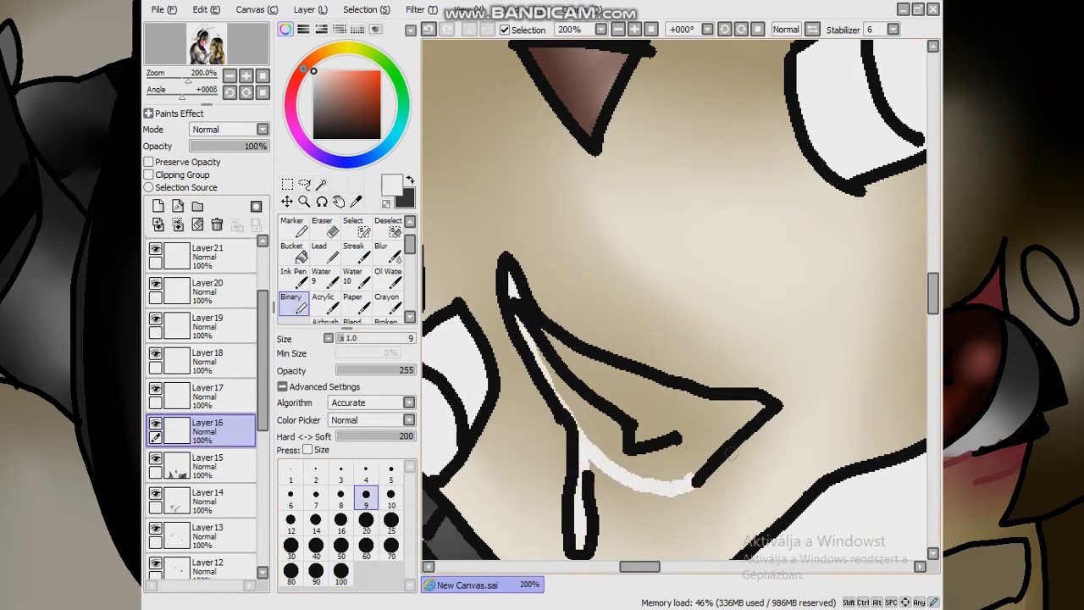
mouse_move(745, 407)
left_mouse_down()
mouse_move(598, 378)
mouse_move(714, 414)
mouse_move(678, 436)
mouse_move(559, 373)
left_mouse_up()
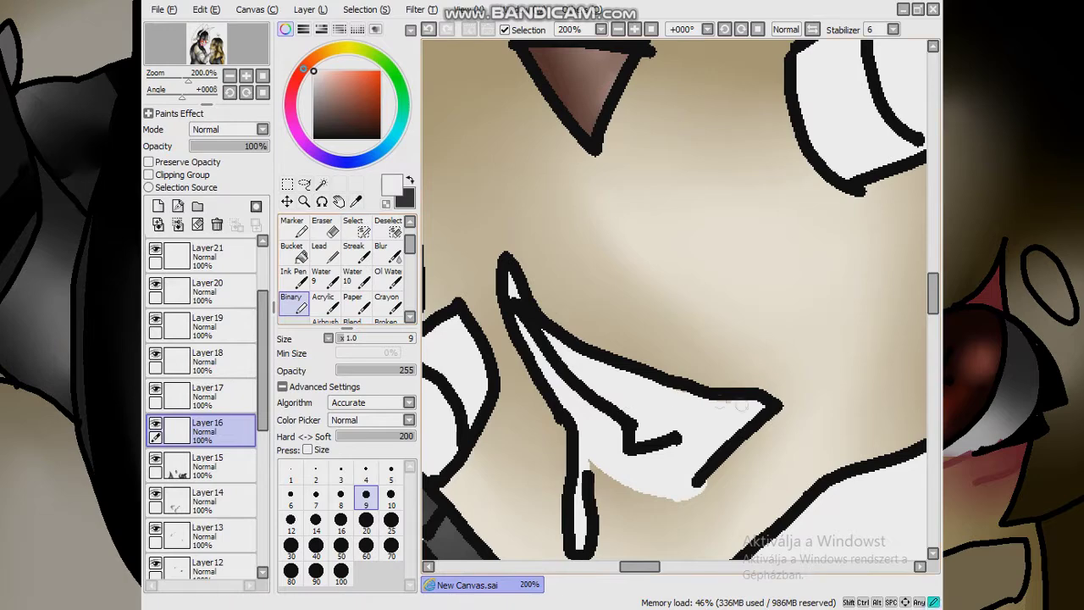
left_click(321, 183)
left_click(716, 434)
left_click(313, 100)
Try shading the teeth with grey stripes using the Binary tool at size 9 and blending them with the Blur tool at size 10
left_click(292, 302)
mouse_move(510, 284)
left_mouse_down()
mouse_move(623, 445)
mouse_move(678, 439)
mouse_move(693, 405)
mouse_move(648, 385)
mouse_move(694, 462)
mouse_move(669, 483)
mouse_move(589, 424)
left_mouse_up()
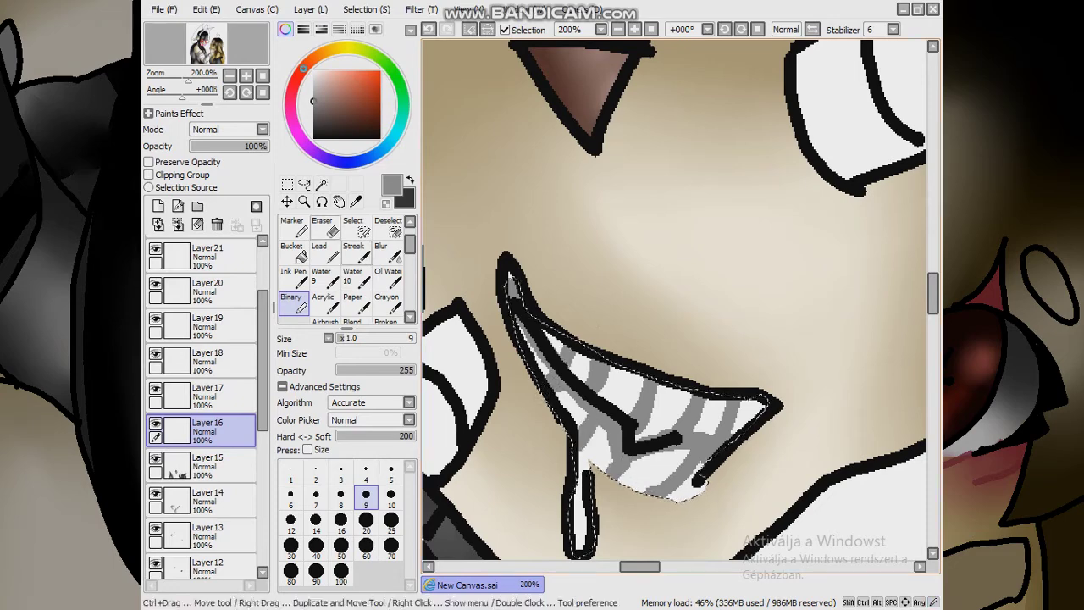
left_click(383, 252)
left_click_drag(542, 356, 603, 378)
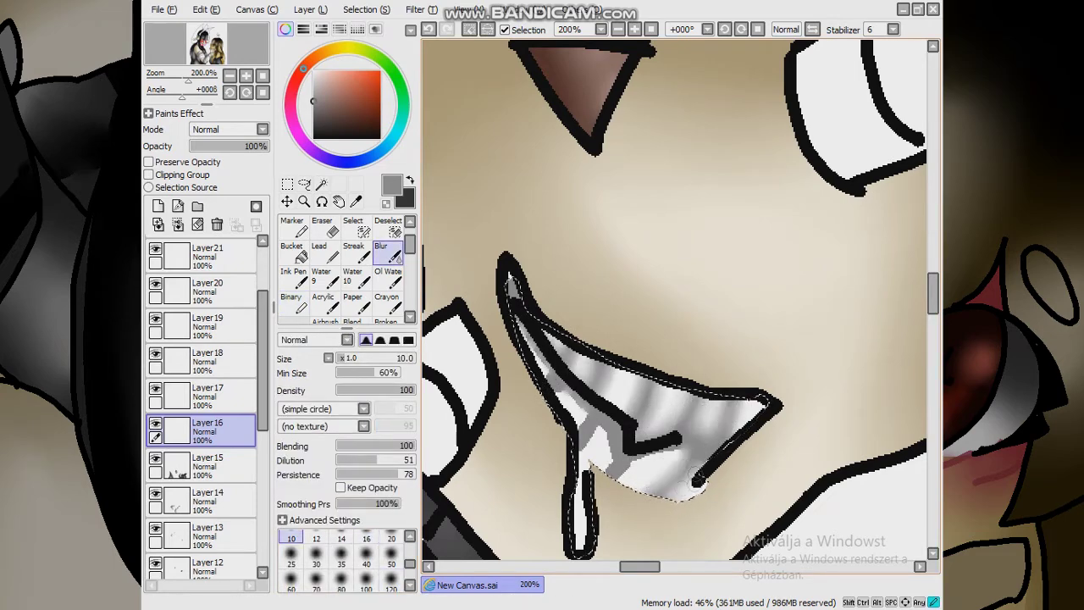
key("minus")
key("minus")
key("minus")
key("minus")
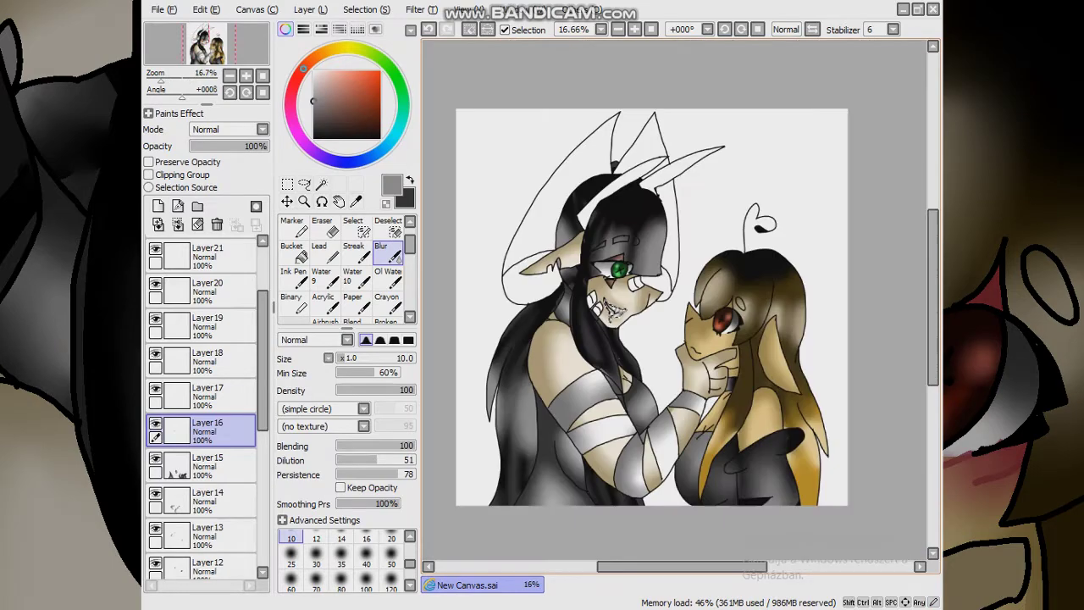
key("m")
key("plus")
key("plus")
key("plus")
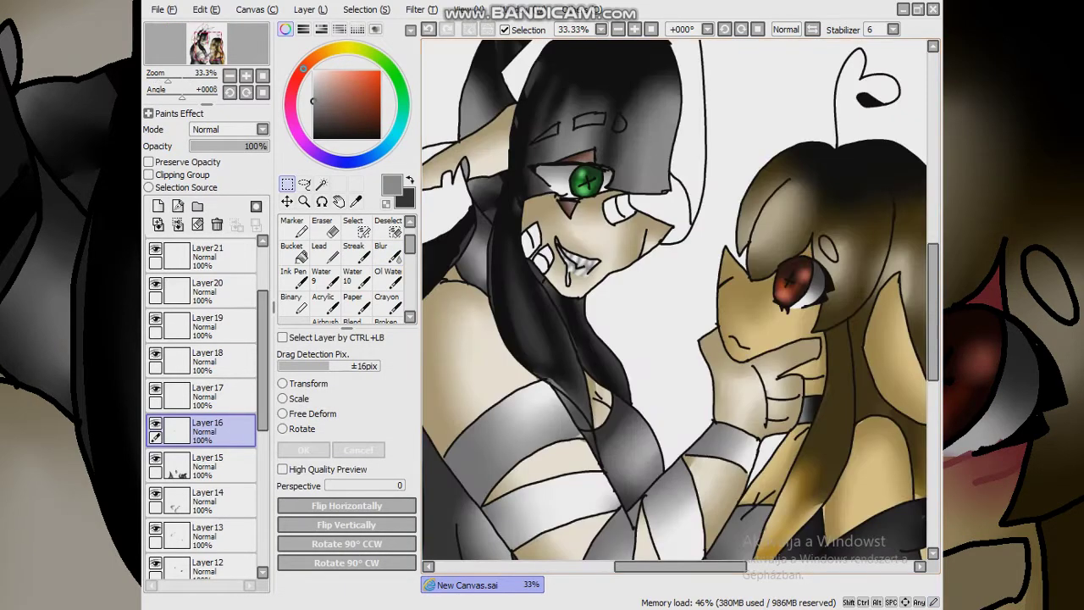
Paint grey shading along the mouth's edges with the Binary tool at size 20, blend it with the Blur tool at size 16 and clear the selection
key("plus")
key("plus")
key("plus")
key("n")
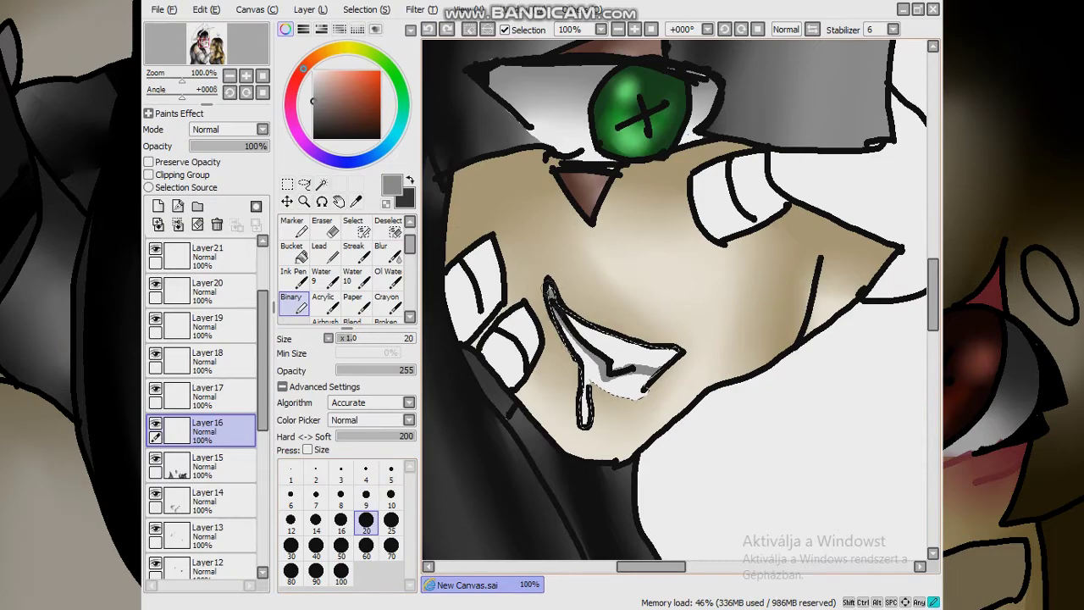
key("b")
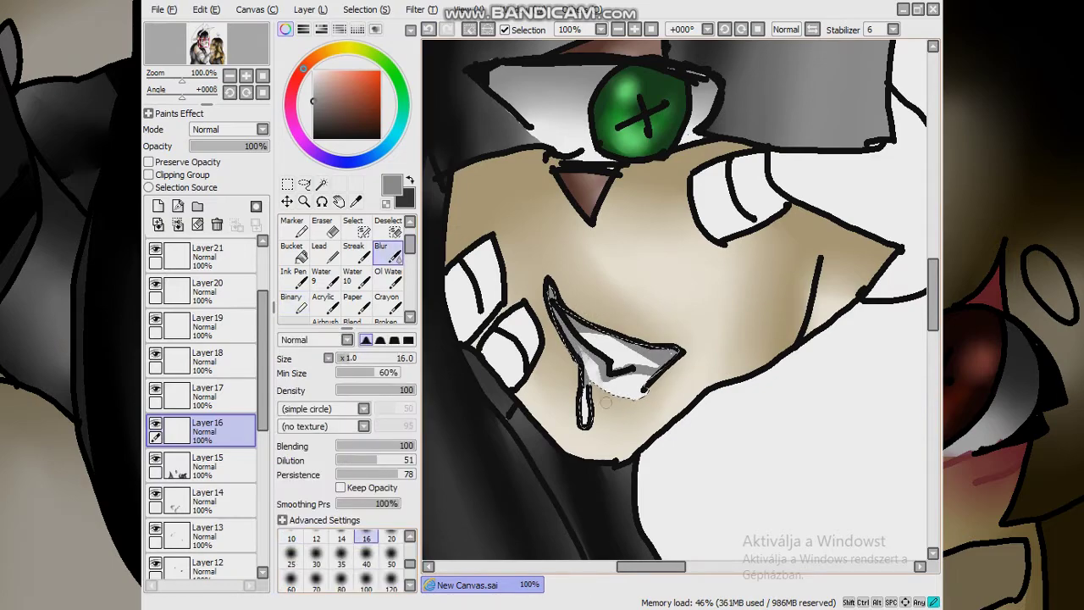
key("minus")
key("minus")
key("minus")
key("m")
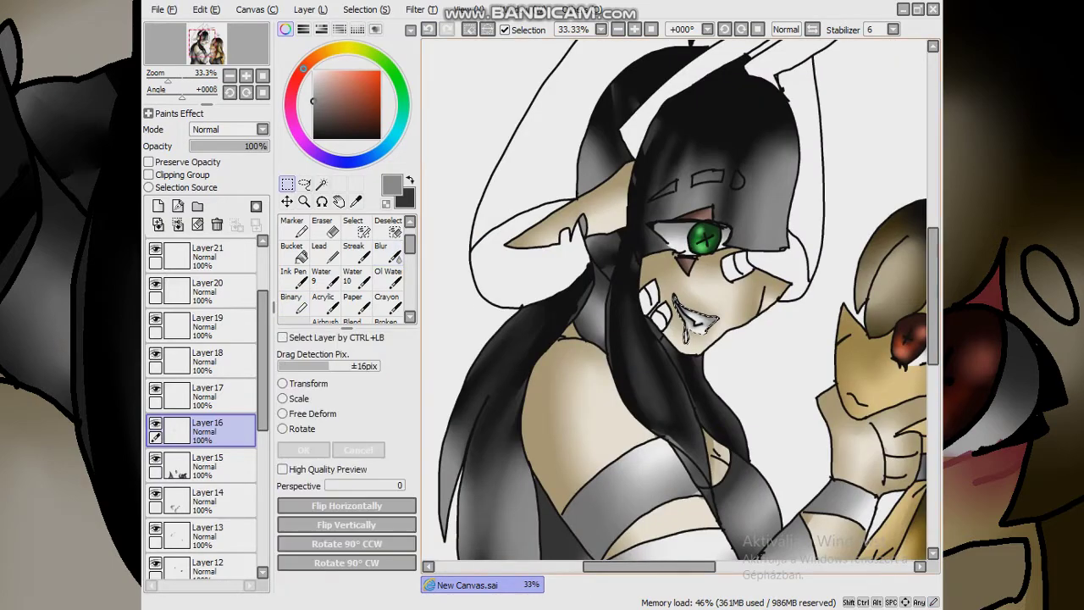
key("minus")
key("minus")
Fill the left character's white cheek markings with tan on Layer16
key("plus")
key("plus")
key("plus")
key("plus")
key("plus")
key("plus")
key("plus")
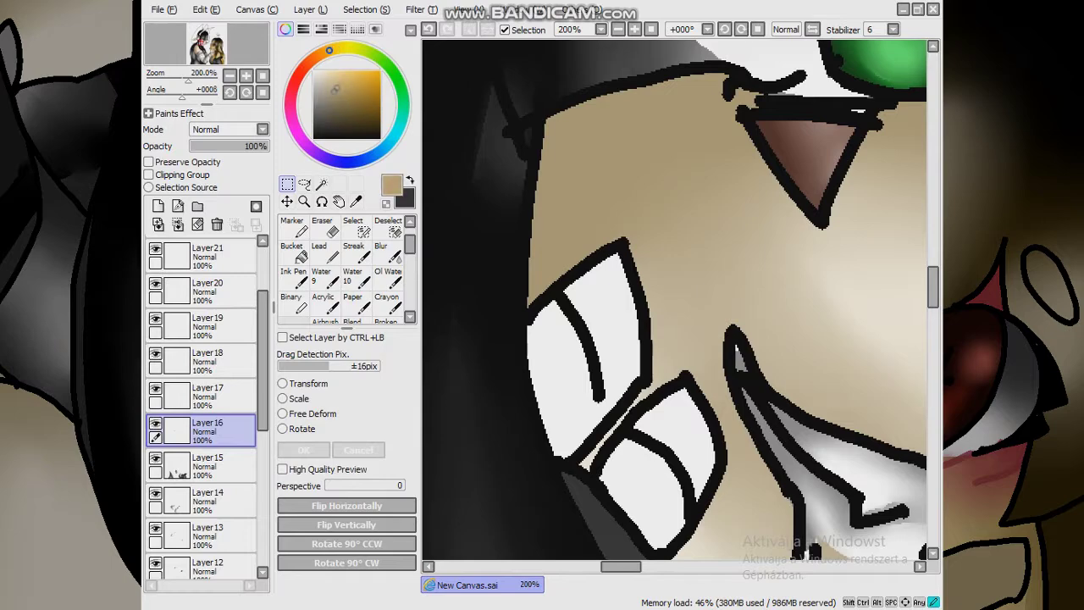
key("g")
left_click(584, 339)
left_click(653, 474)
key("minus")
key("minus")
key("minus")
key("plus")
key("plus")
key("minus")
Select the tan cheek markings, paint darker brown shading with the Binary tool and blend it with the Blur tool at size 40
left_click(321, 183)
left_click(513, 326)
left_click(555, 372)
left_click(771, 233)
left_click(294, 302)
mouse_move(500, 288)
left_mouse_down()
mouse_move(517, 365)
mouse_move(559, 415)
left_mouse_up()
left_click_drag(745, 220, 813, 187)
left_click_drag(763, 245, 805, 212)
left_click(381, 251)
left_click(366, 552)
key("minus")
key("minus")
key("minus")
key("minus")
key("minus")
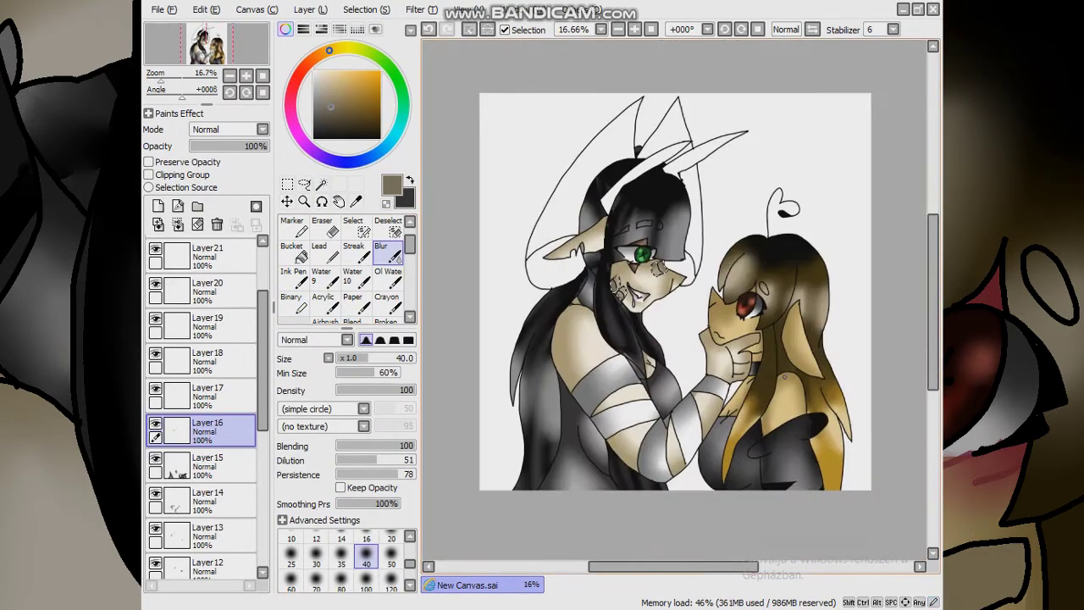
Fill the left character's two horns with dark golden brown on Layer16
key("m")
key("plus")
key("plus")
key("plus")
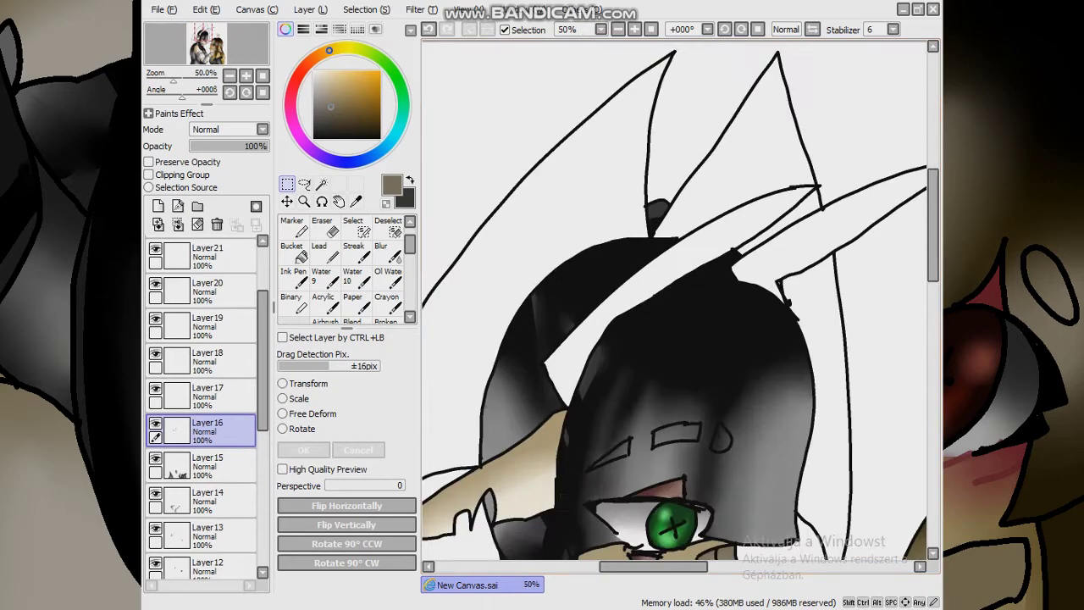
left_click(378, 111)
left_click(292, 252)
left_click(635, 312)
key("minus")
key("minus")
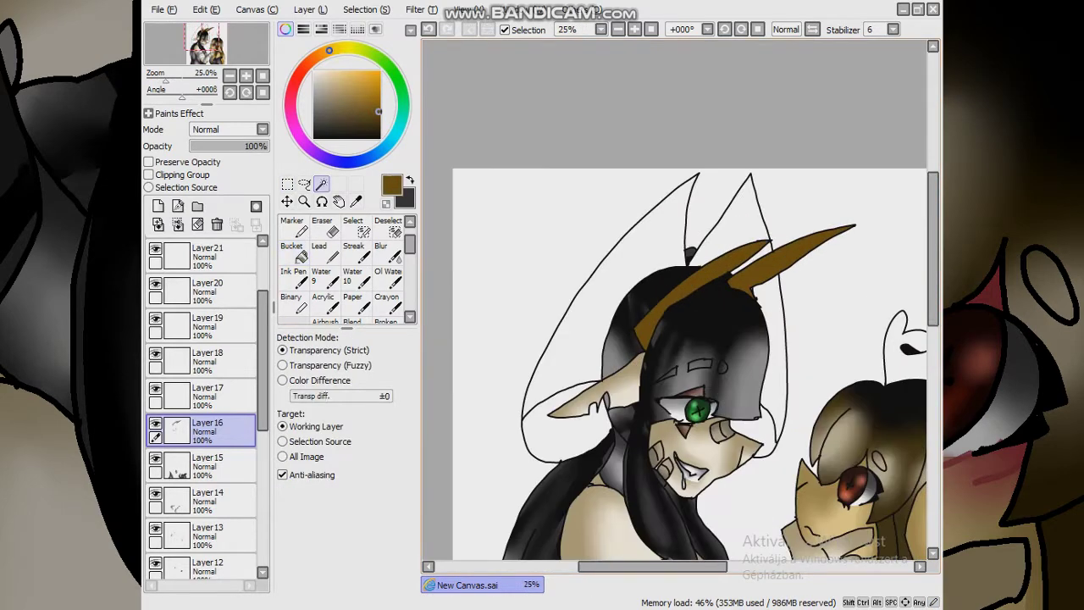
Select the horns, paint black shading with the Binary tool at size 50, blend it with the Blur tool at size 40 and clear the selection
left_click(379, 138)
left_click(292, 303)
key("ctrl+d")
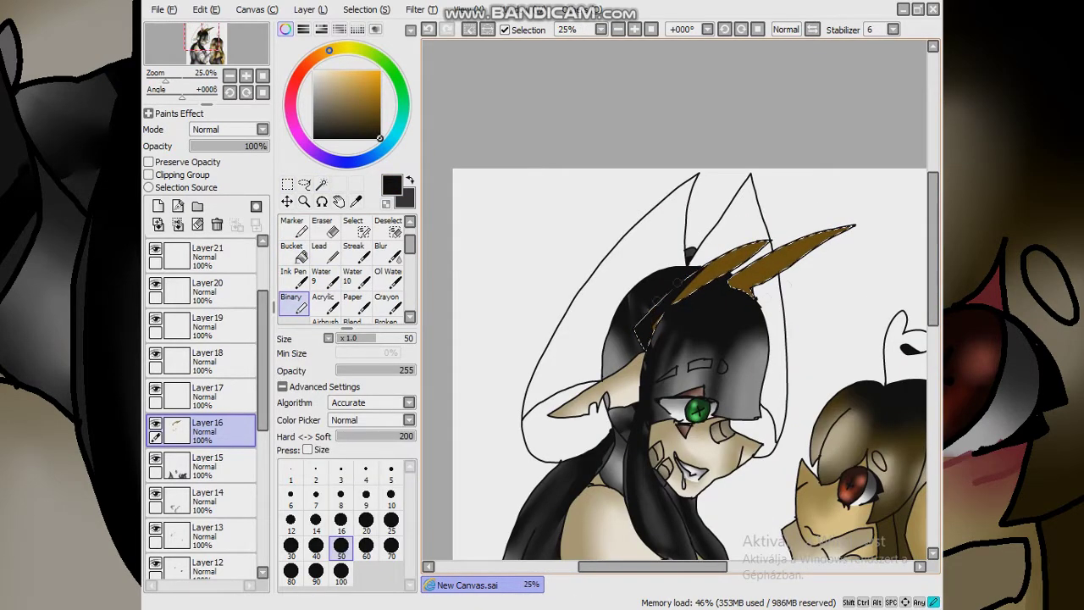
key("b")
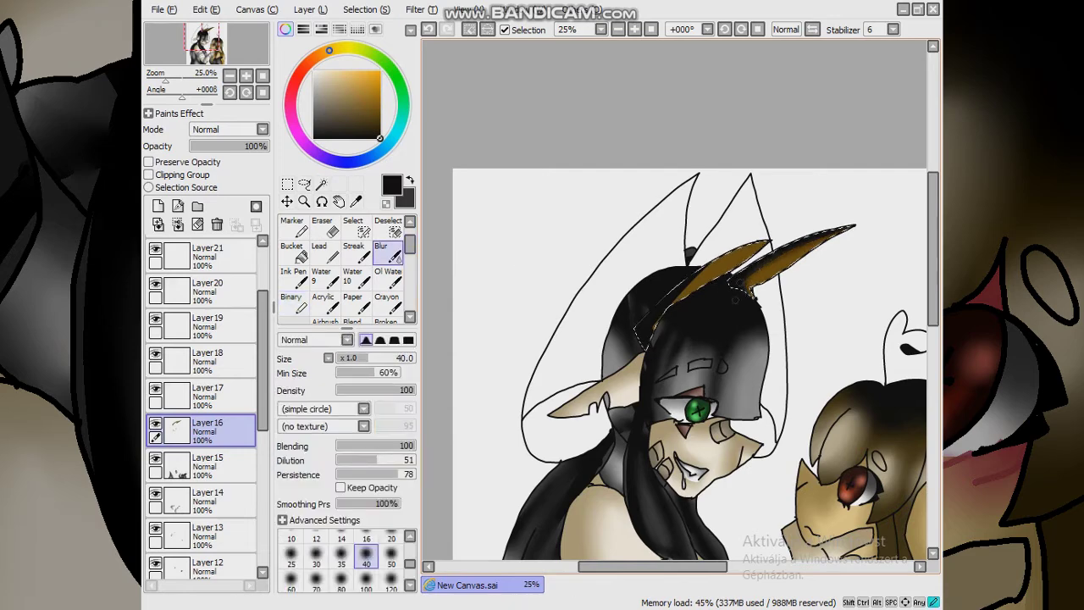
key("m")
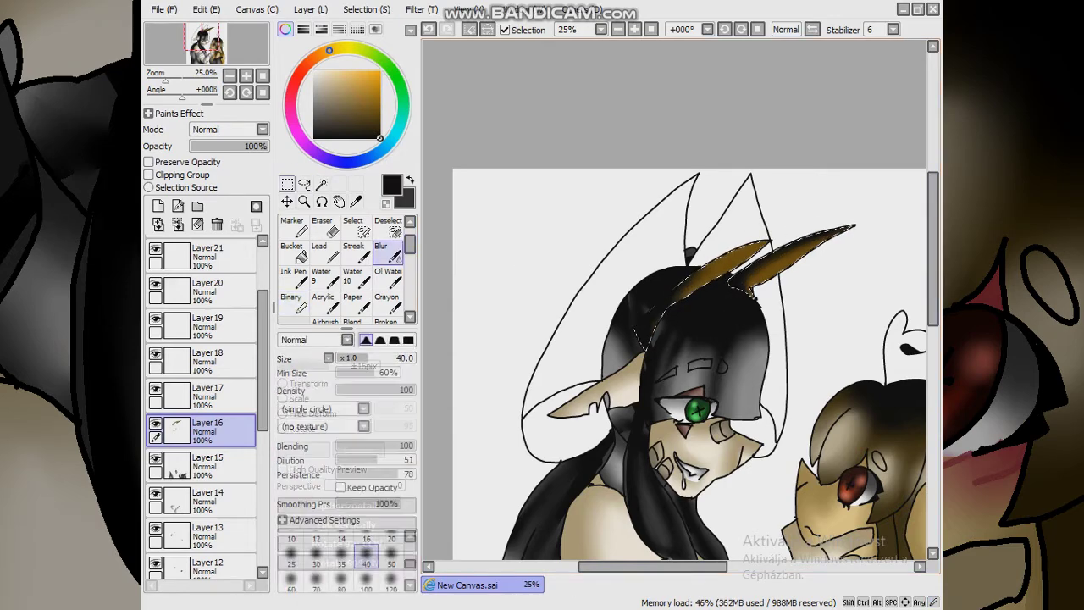
Fill the left character's pointed hood with medium grey and its lower rim with dark grey on Layer17
key("minus")
key("plus")
key("plus")
left_click(204, 395)
left_click(313, 110)
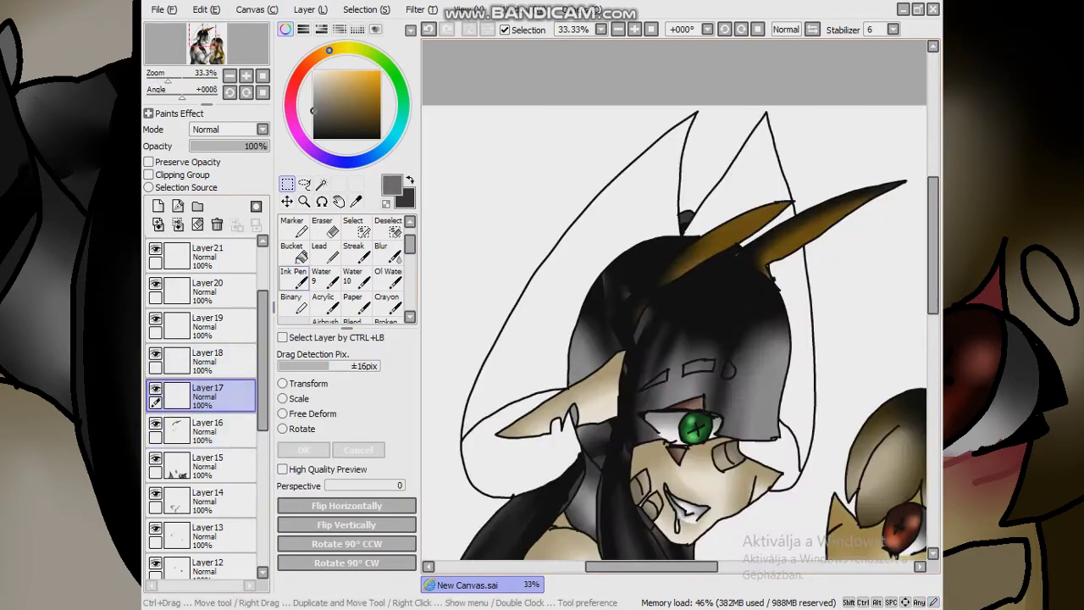
left_click(291, 252)
left_click(542, 280)
left_click(798, 398)
left_click(491, 440)
left_click(788, 449)
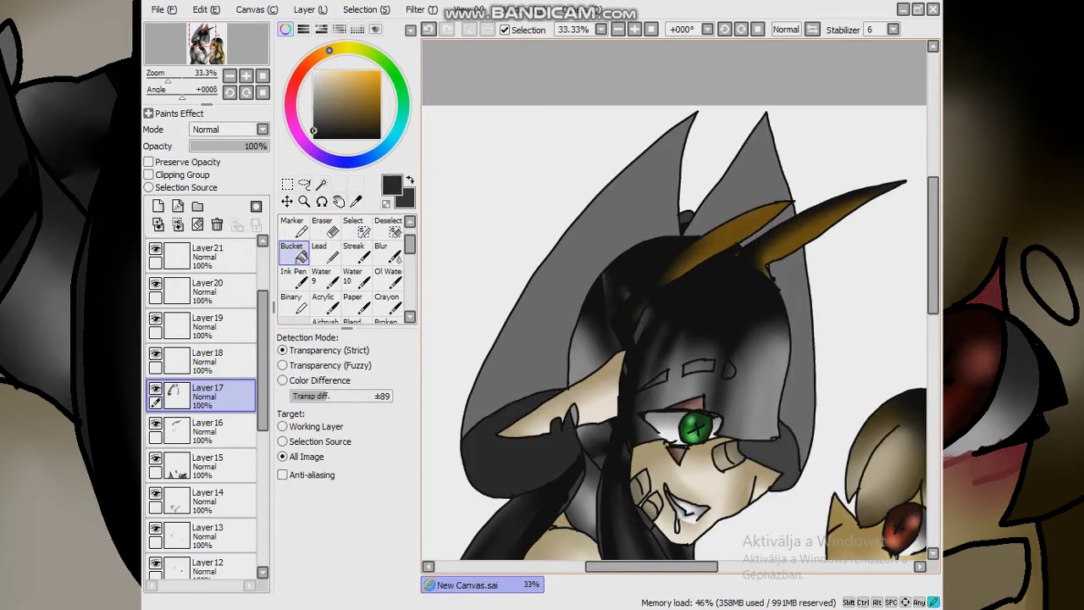
Select the grey hood areas, paint darker shading with the Binary tool and blend it with the Blur tool at size 300
key("minus")
left_click(584, 356)
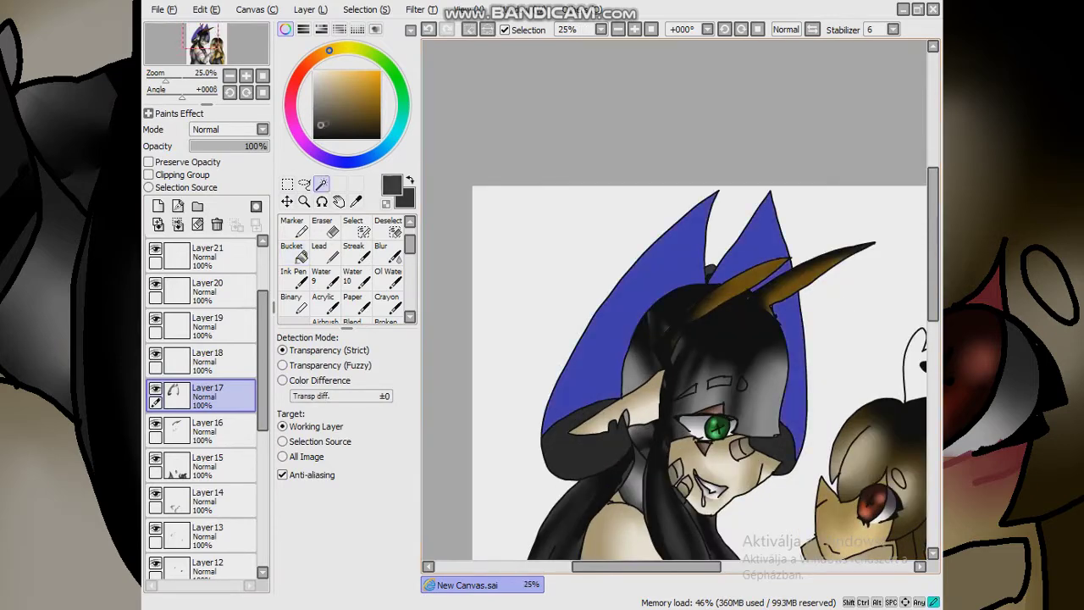
left_click(292, 302)
left_click(542, 412, "alt")
mouse_move(550, 406)
left_mouse_down()
mouse_move(643, 271)
mouse_move(788, 217)
left_mouse_up()
left_click(381, 252)
mouse_move(593, 398)
left_mouse_down()
mouse_move(725, 213)
mouse_move(786, 161)
left_mouse_up()
Paint lighter grey highlights on the hood with the Binary tool, blend them with the Blur tool and clear the selection
left_click(652, 254, "alt")
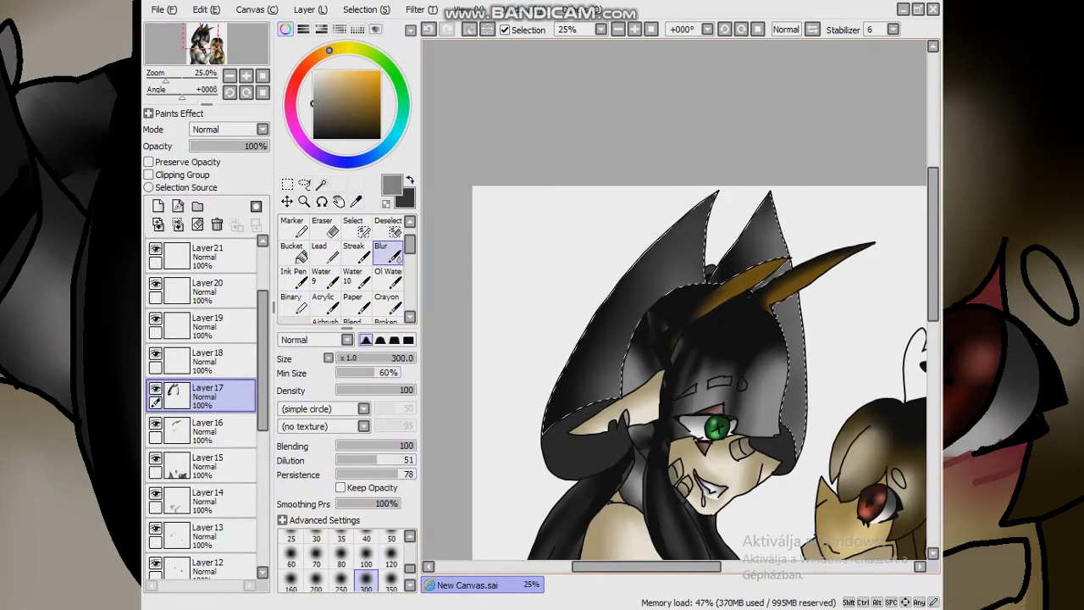
double_click(292, 303)
left_click(717, 341)
left_click_drag(670, 275, 788, 373)
left_click(381, 252)
left_click_drag(766, 204, 805, 457)
mouse_move(592, 381)
left_mouse_down()
mouse_move(664, 278)
mouse_move(580, 218)
left_mouse_up()
key("ctrl+d")
Select the hood's dark rim, paint black shading with the Binary tool, blend it with the Blur tool at size 200 and clear the selection
left_click(287, 184)
left_click(321, 184)
left_click(508, 377)
left_click(315, 137)
left_click(290, 302)
left_click_drag(483, 381, 703, 386)
left_click(381, 252)
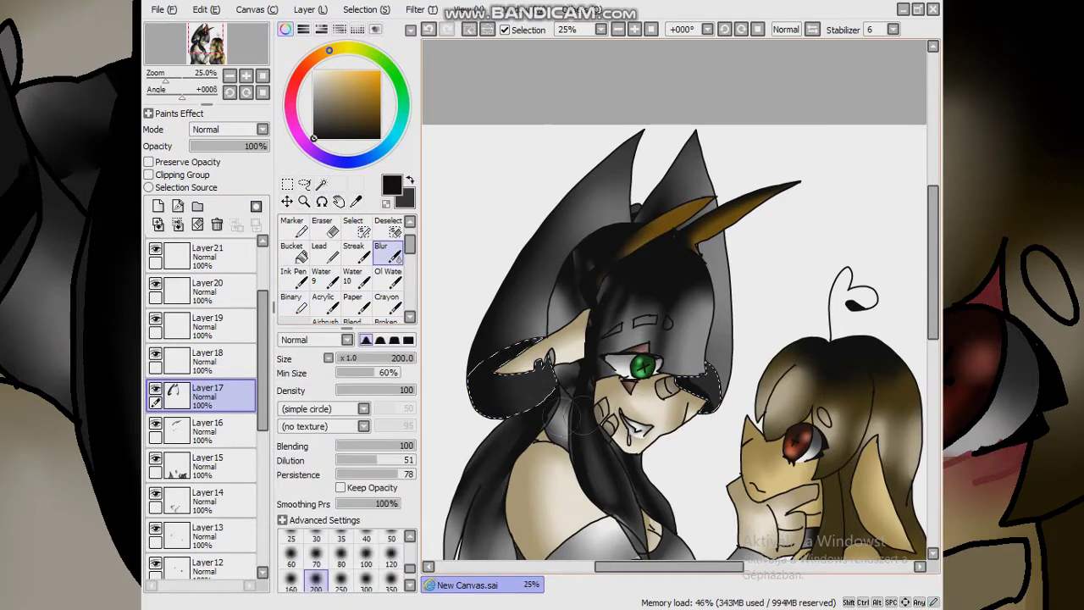
key("m")
Paint white glints on the green eye on Layer18 with the Binary tool at size 4 and shift them toward the iris's right edge
scroll(559, 195, "down", 3)
left_click(207, 360)
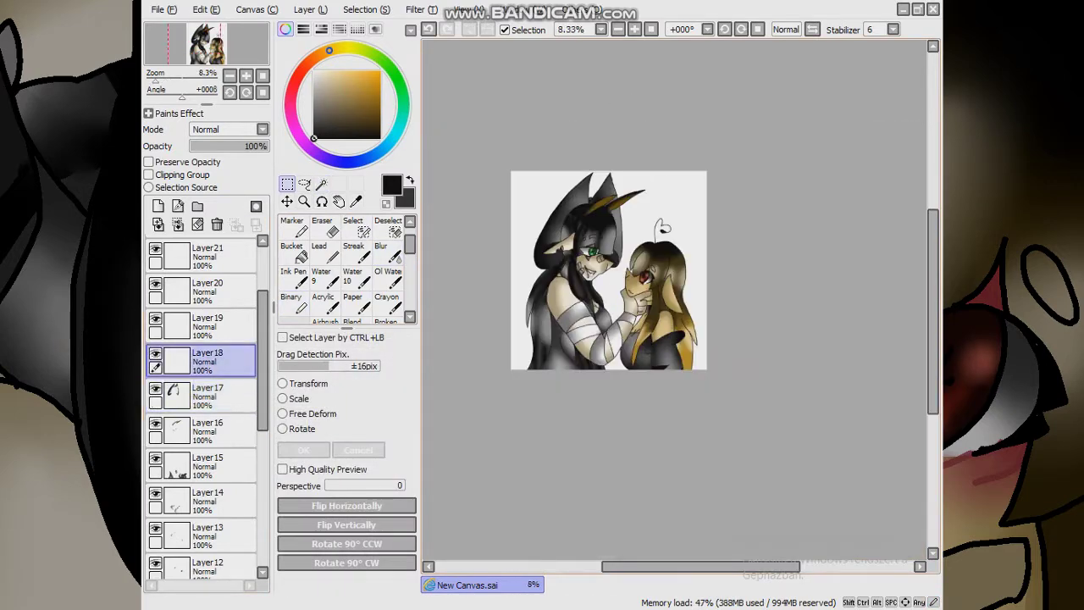
scroll(610, 299, "up", 2)
scroll(567, 254, "up", 6)
key("x")
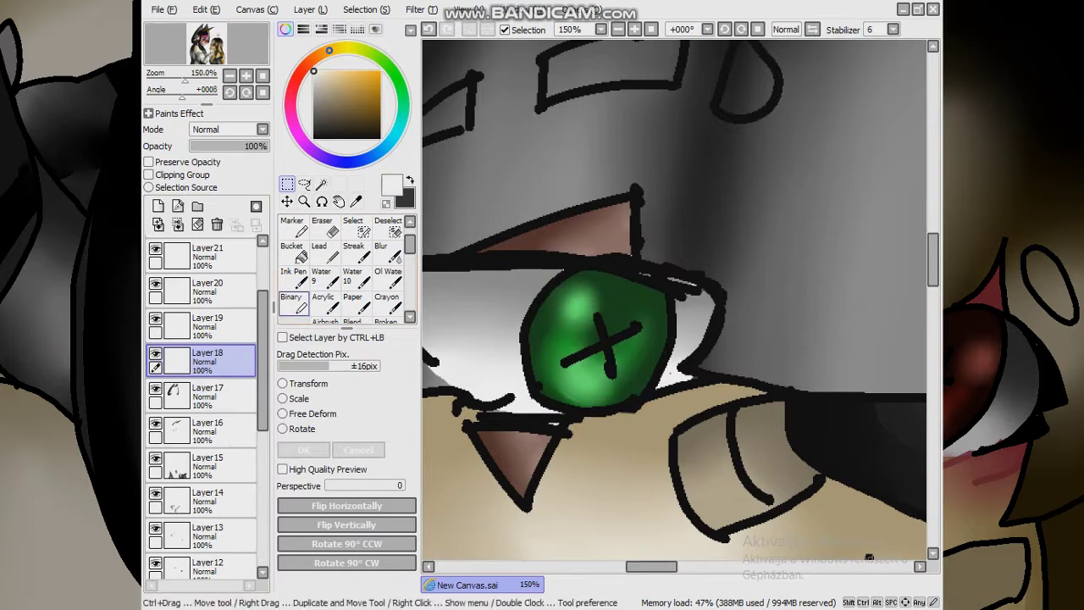
key("n")
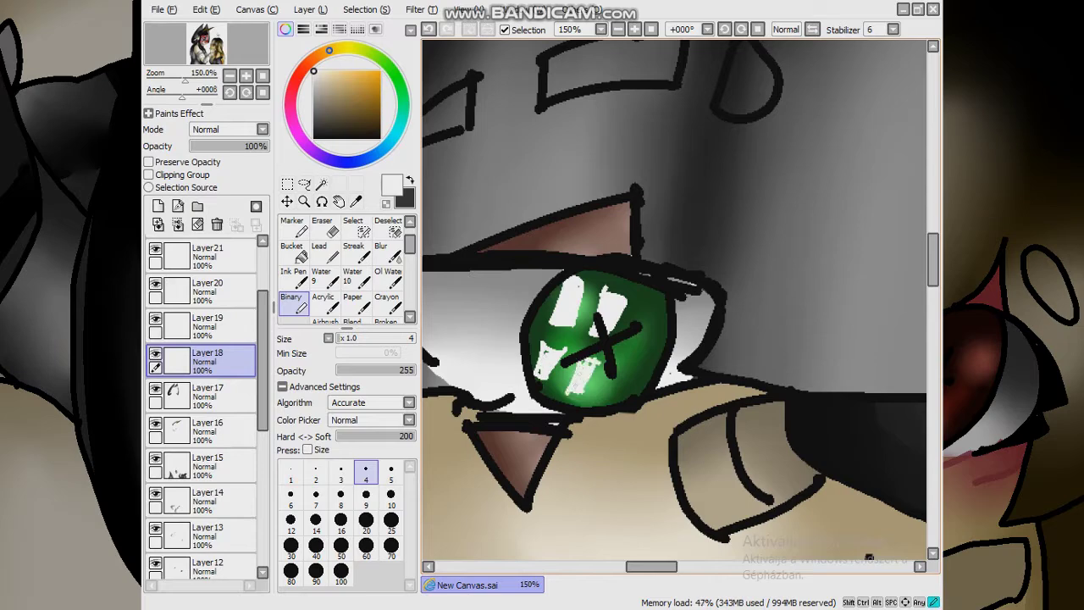
key("ctrl+t")
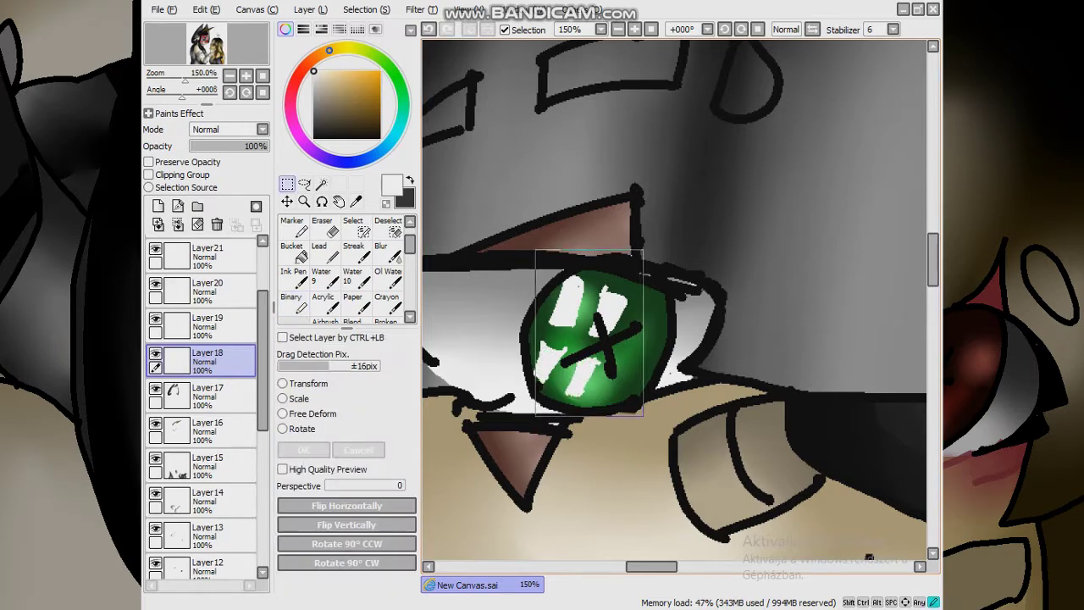
left_click_drag(581, 330, 632, 329)
key("Return")
Soften the white glints in the green eye with the Blur tool at size 16
left_click(381, 251)
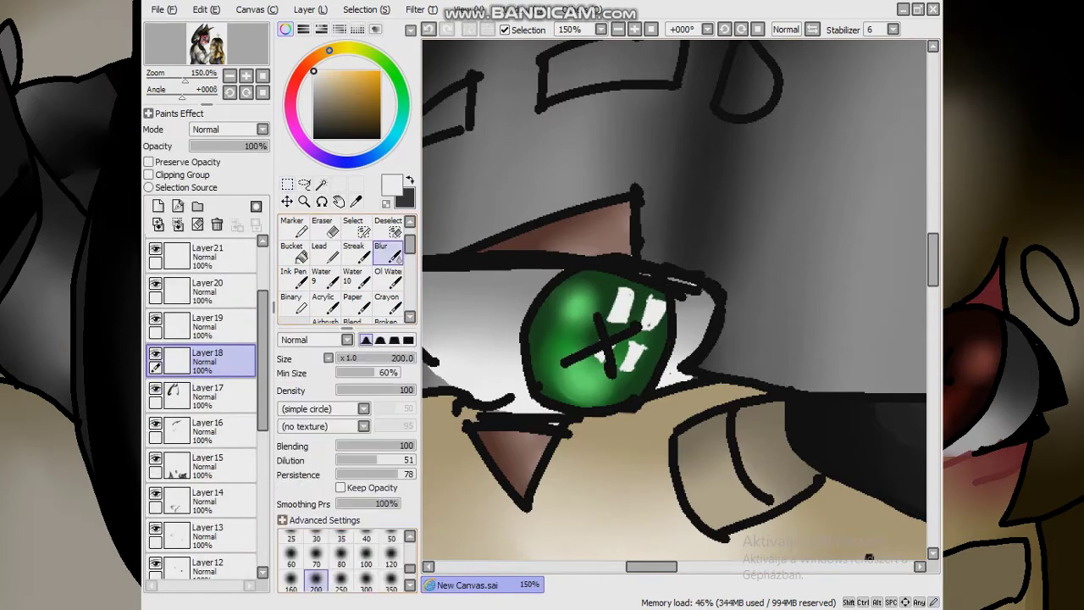
scroll(348, 559, "up", 2)
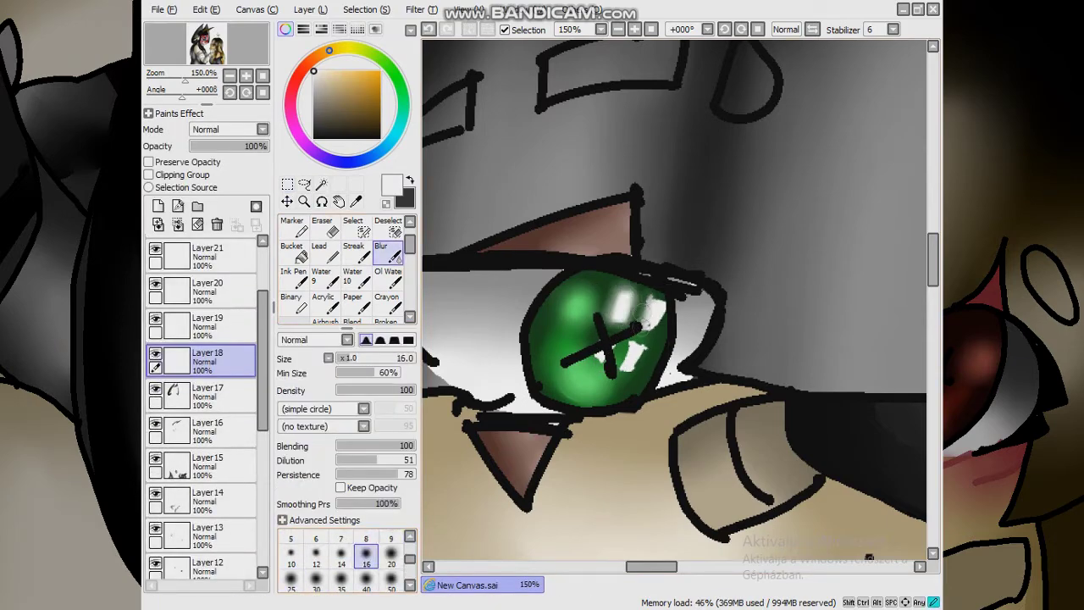
scroll(668, 171, "down", 4)
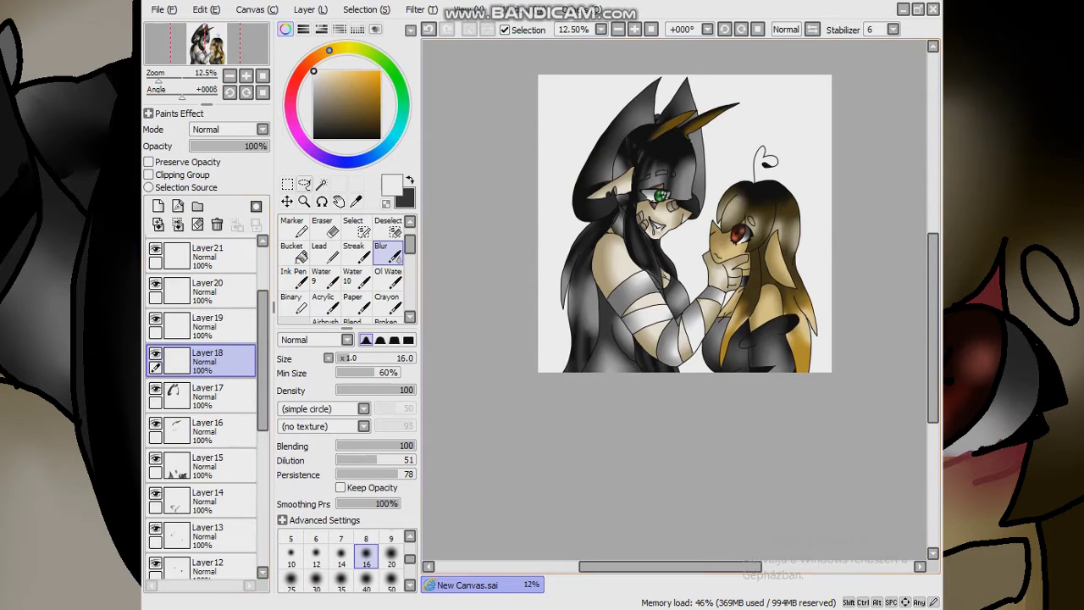
Try hatched crimson blush marks beside and below the right character's eye on Layer19 with the Binary tool at size 9
left_click(208, 322)
scroll(814, 362, "up", 2)
scroll(775, 381, "up", 2)
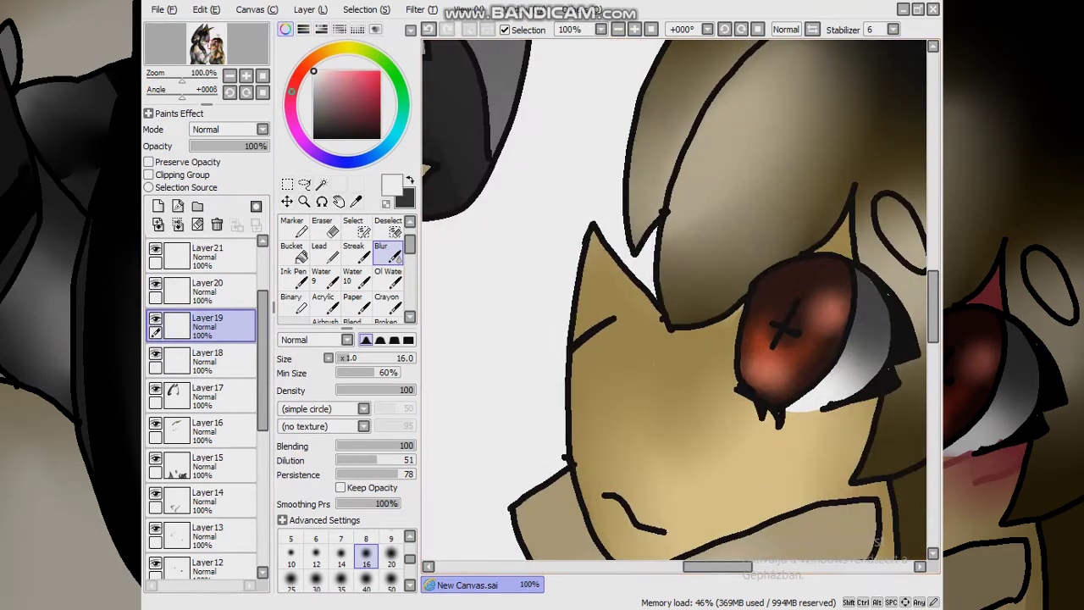
left_click(290, 302)
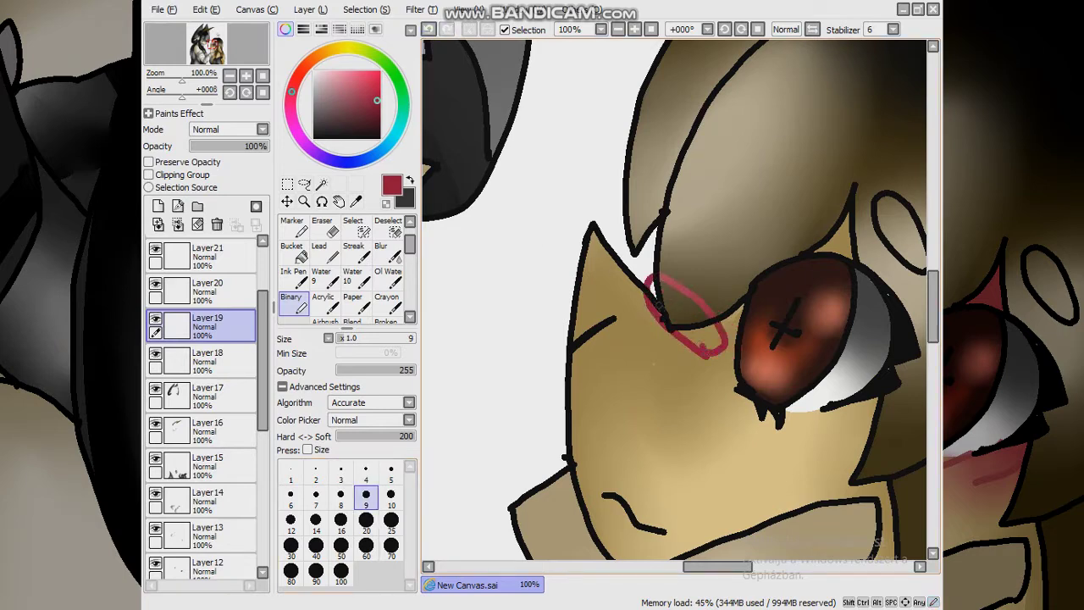
key("ctrl+z")
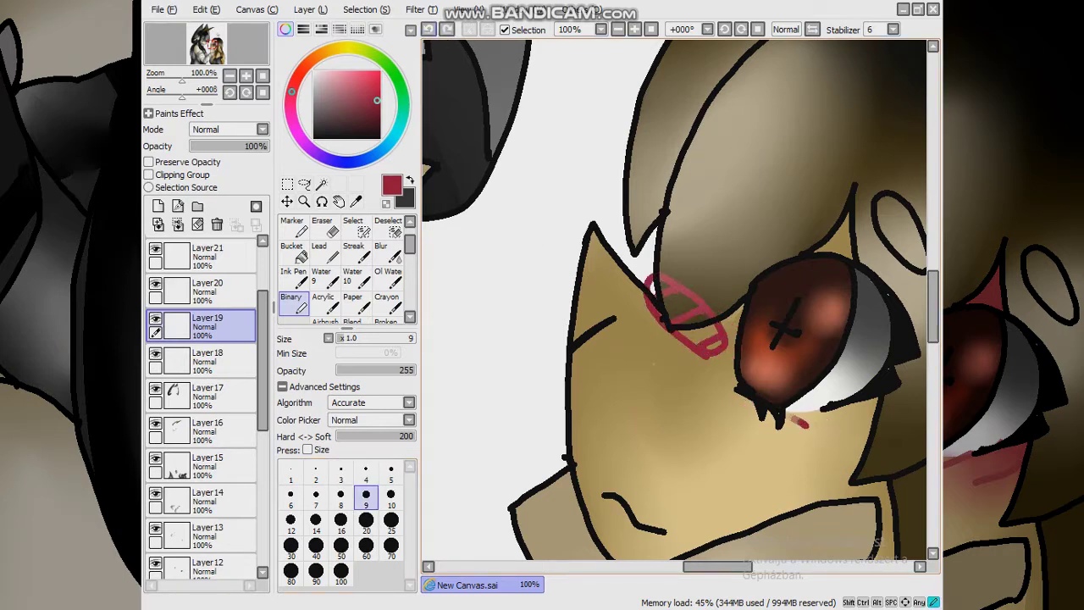
scroll(677, 301, "down", 5)
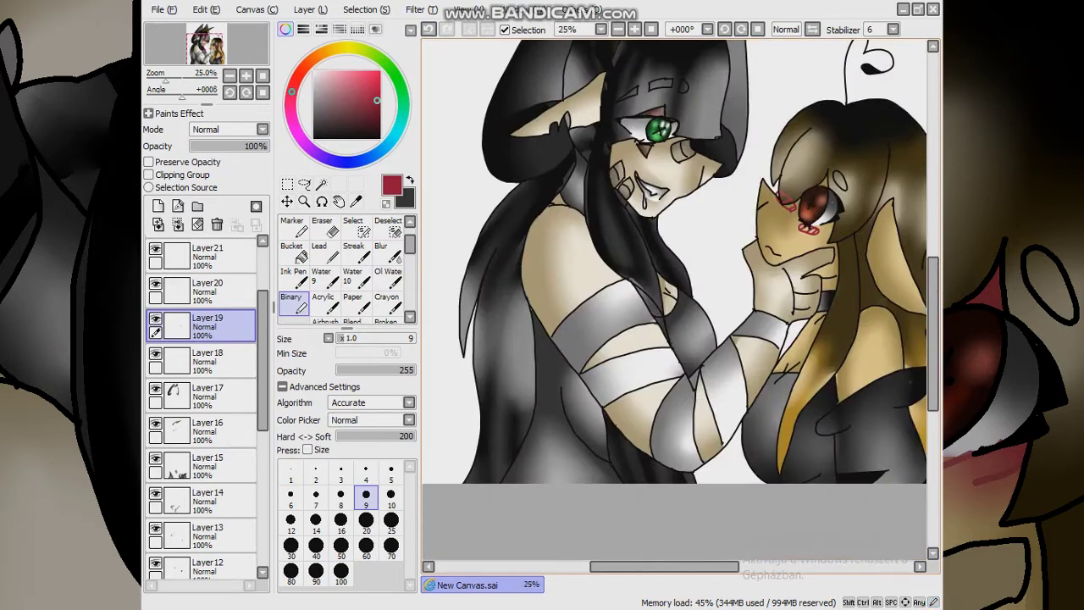
scroll(729, 254, "up", 5)
key("ctrl+z")
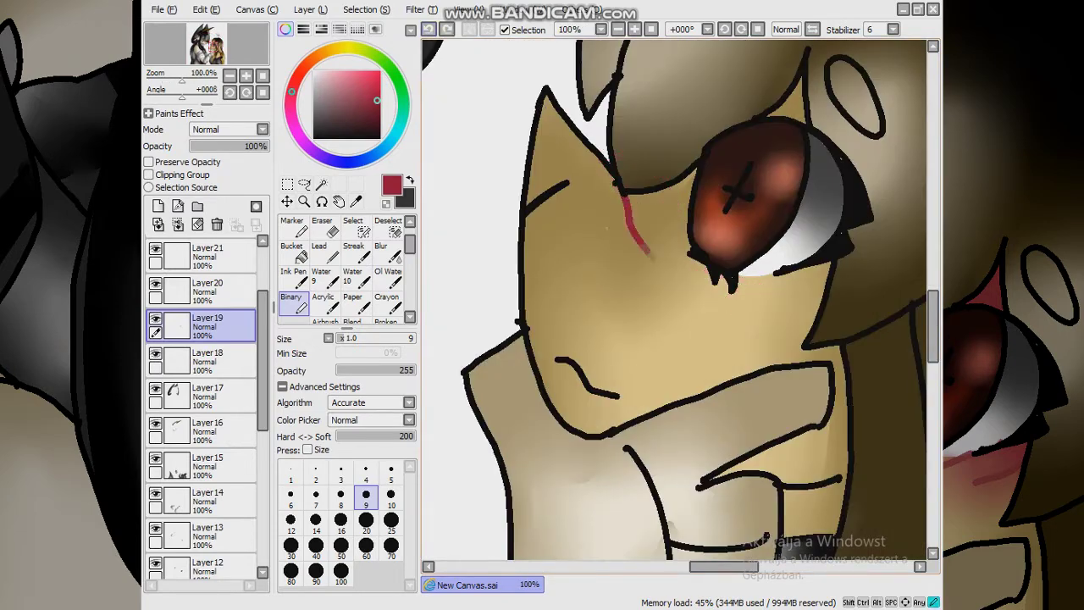
Outline a blush area around the right character's eye and fill it with crimson on Layer19, hiding the skin layer while filling
scroll(209, 407, "down", 5)
key("Delete")
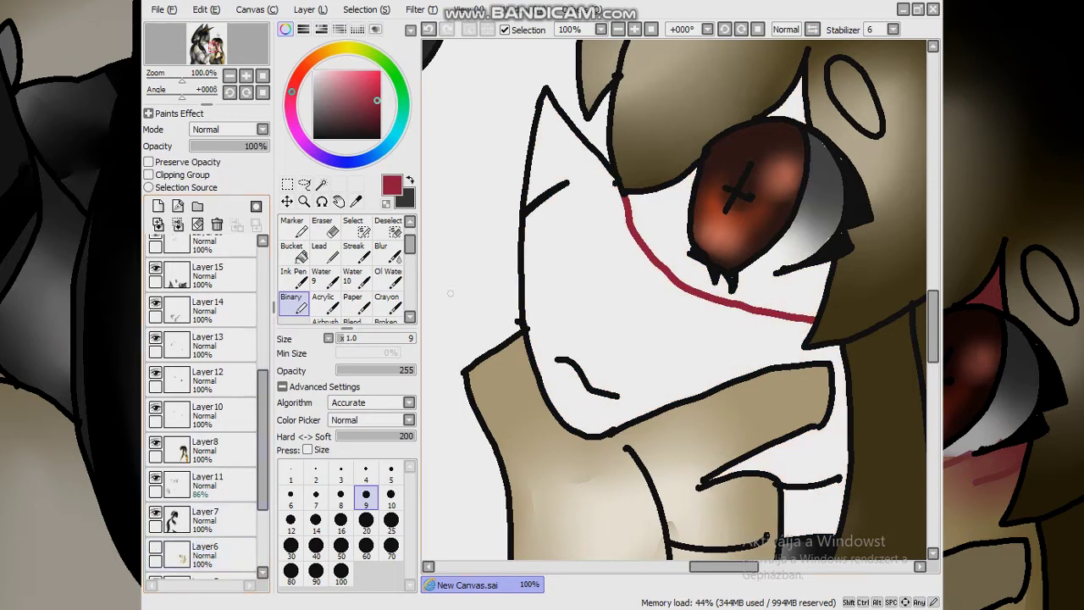
key("ctrl+z")
key("ctrl+z")
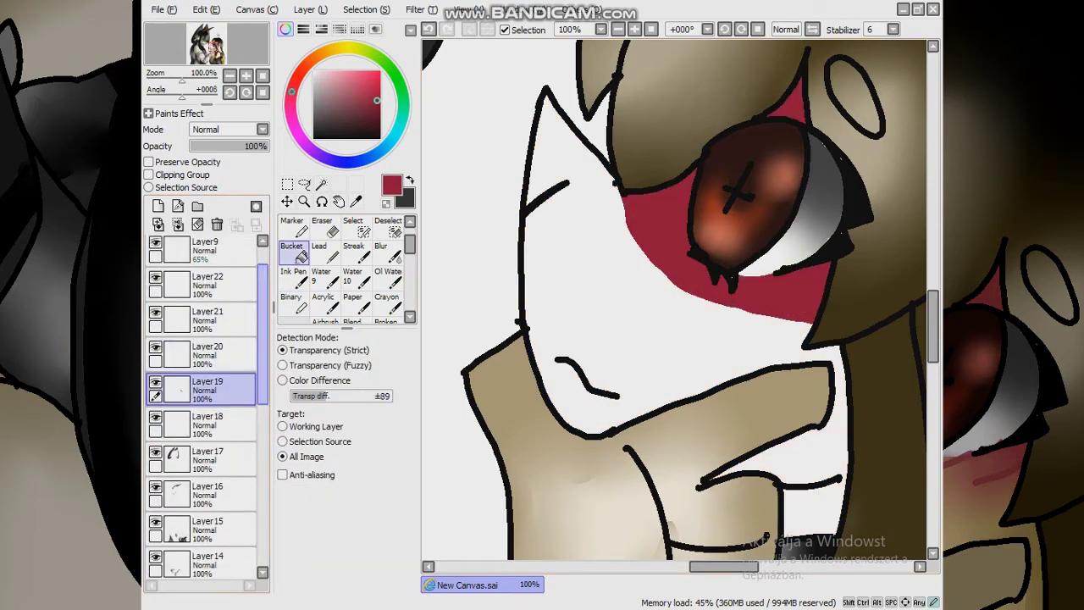
key("ctrl+z")
Blend the crimson blush into the skin with the Blur tool at sizes 40 and 70 and lower Layer19's opacity to 66%
left_click(380, 251)
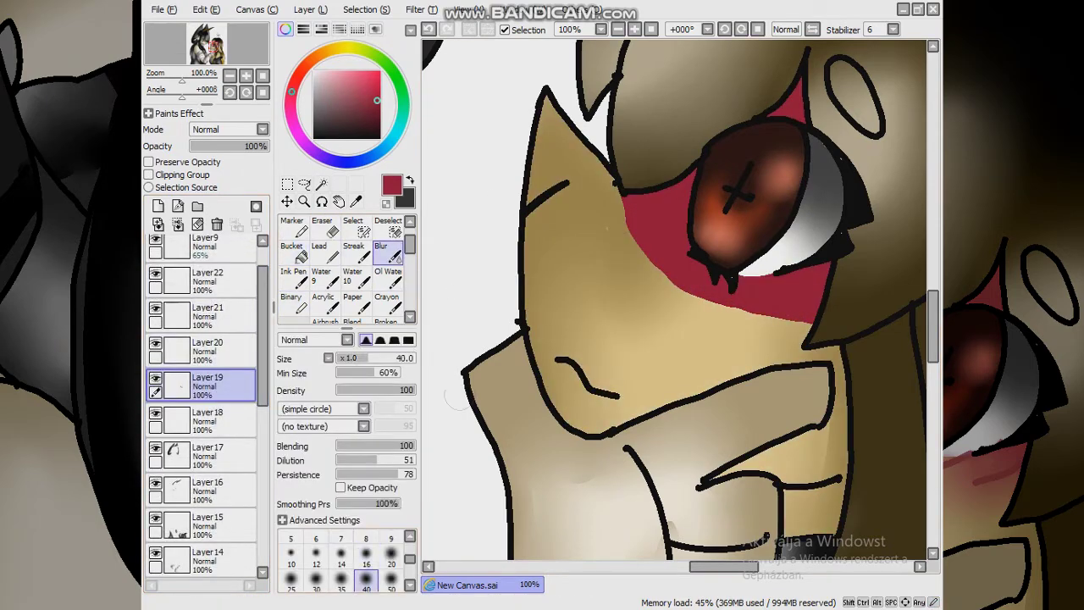
left_click_drag(616, 252, 805, 320)
scroll(366, 559, "down", 2)
left_click(366, 579)
left_click(316, 563)
left_click_drag(678, 288, 648, 267)
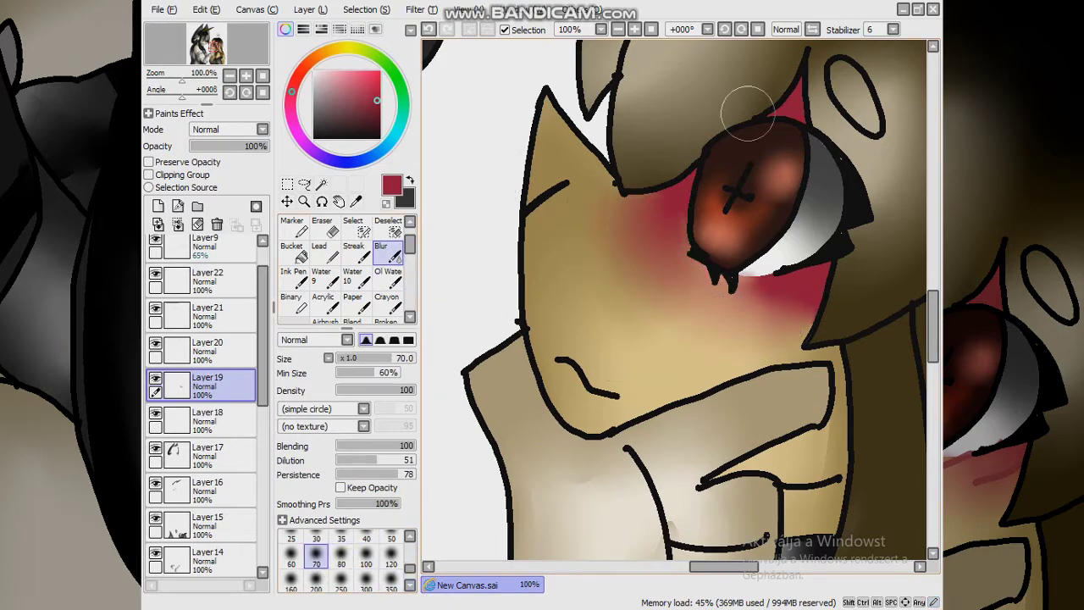
scroll(748, 112, "down", 5)
scroll(748, 113, "up", 4)
Paint short darker red blush stripes on the right character's cheeks with the Binary tool at size 9 and clean them with the Eraser at size 40
left_click(290, 303)
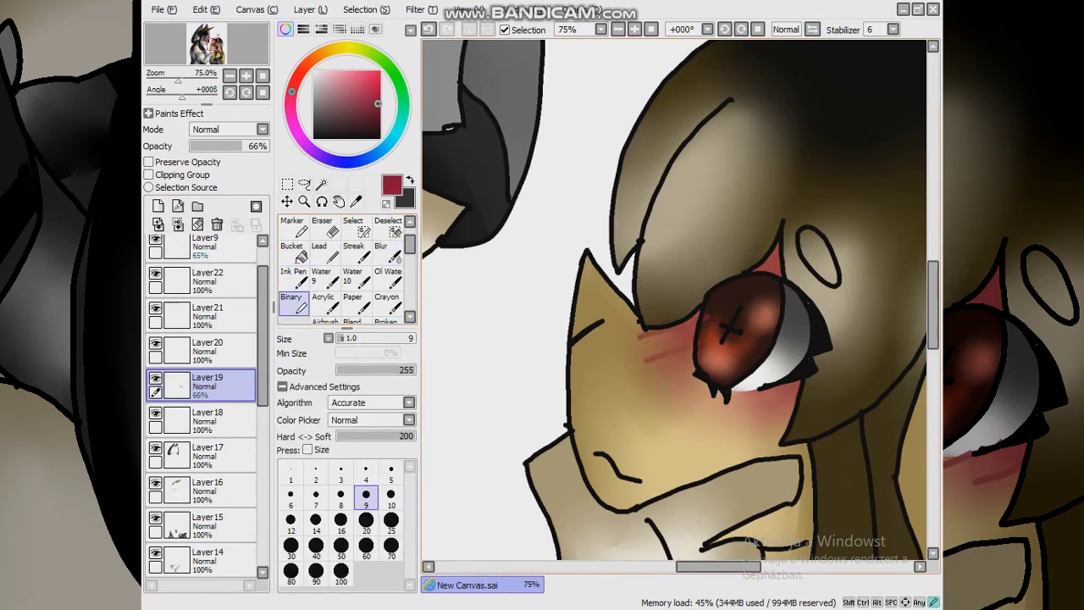
key("e")
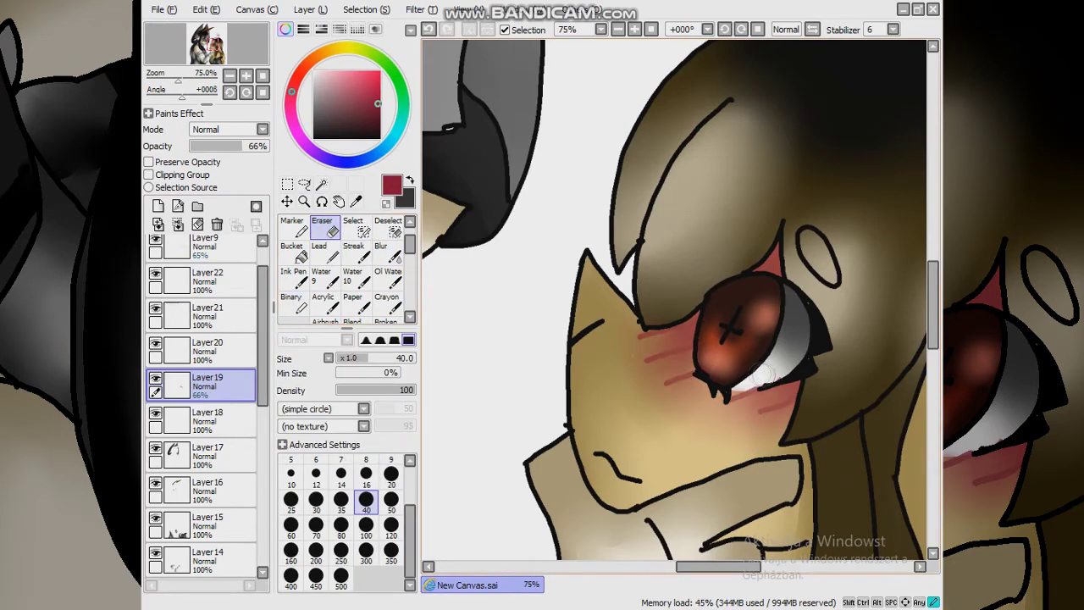
scroll(762, 375, "down", 4)
Draw hatched orange-red blush ovals on both sides beneath the left character's green eye on Layer20 with the Binary tool at size 9
scroll(722, 365, "up", 6)
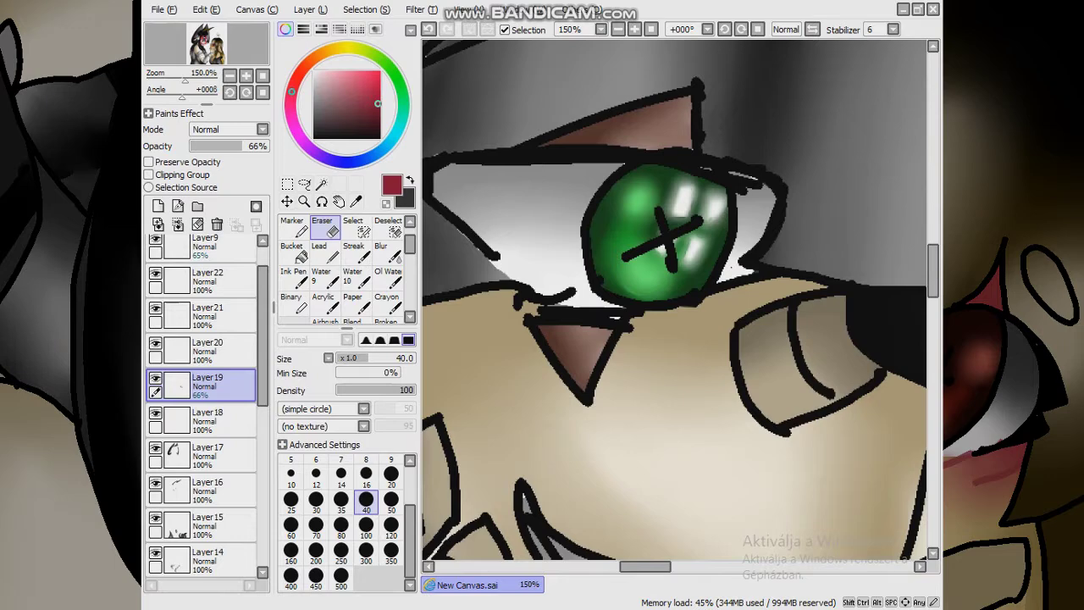
key("e")
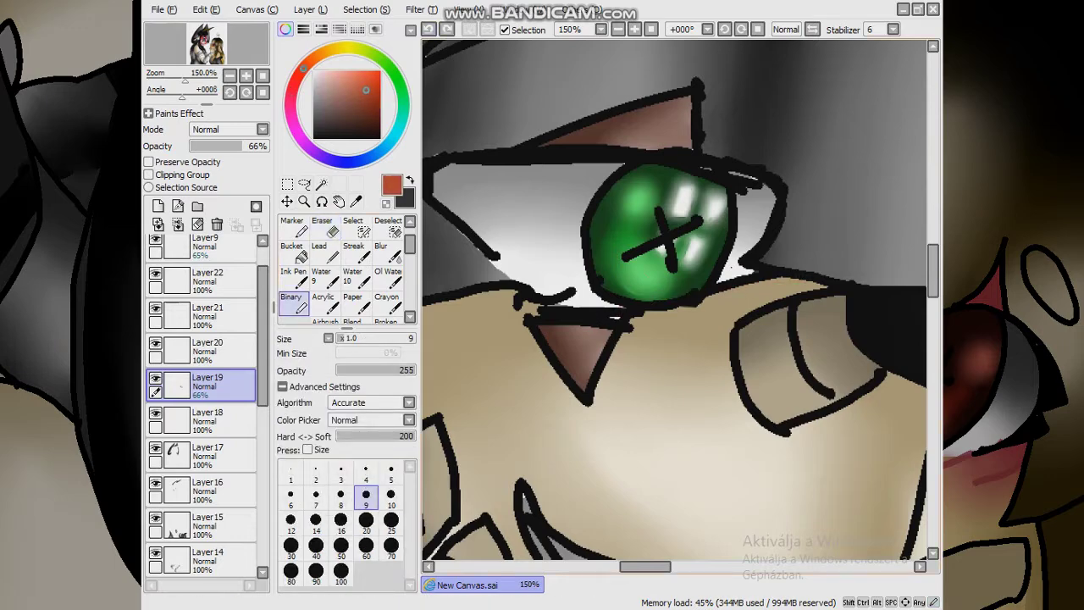
left_click(208, 347)
mouse_move(771, 280)
left_mouse_down()
mouse_move(696, 298)
mouse_move(581, 364)
left_mouse_up()
left_click_drag(597, 390, 732, 367)
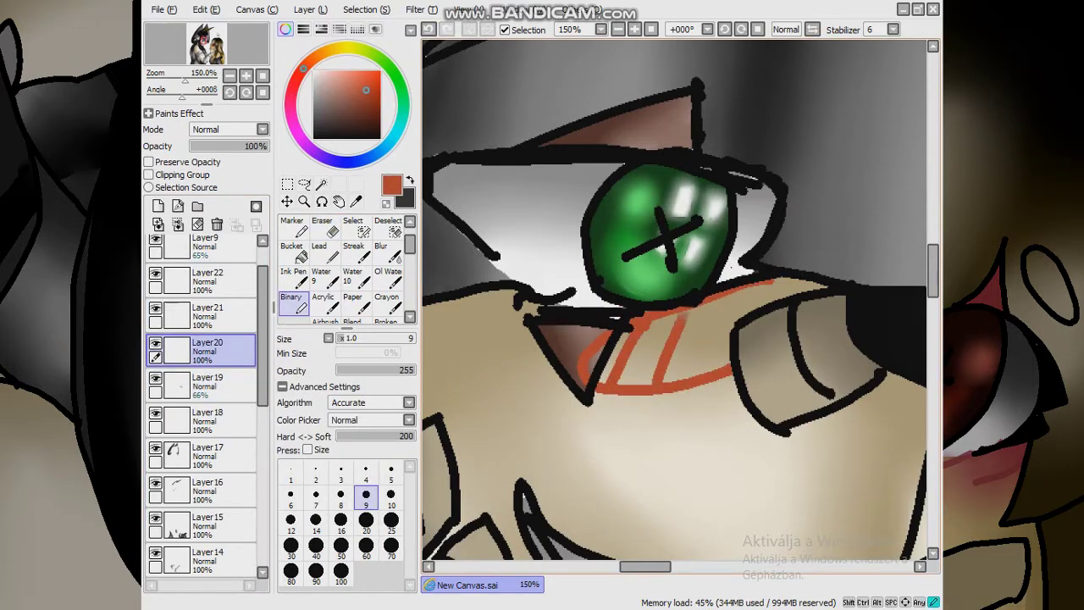
left_click_drag(451, 261, 658, 198)
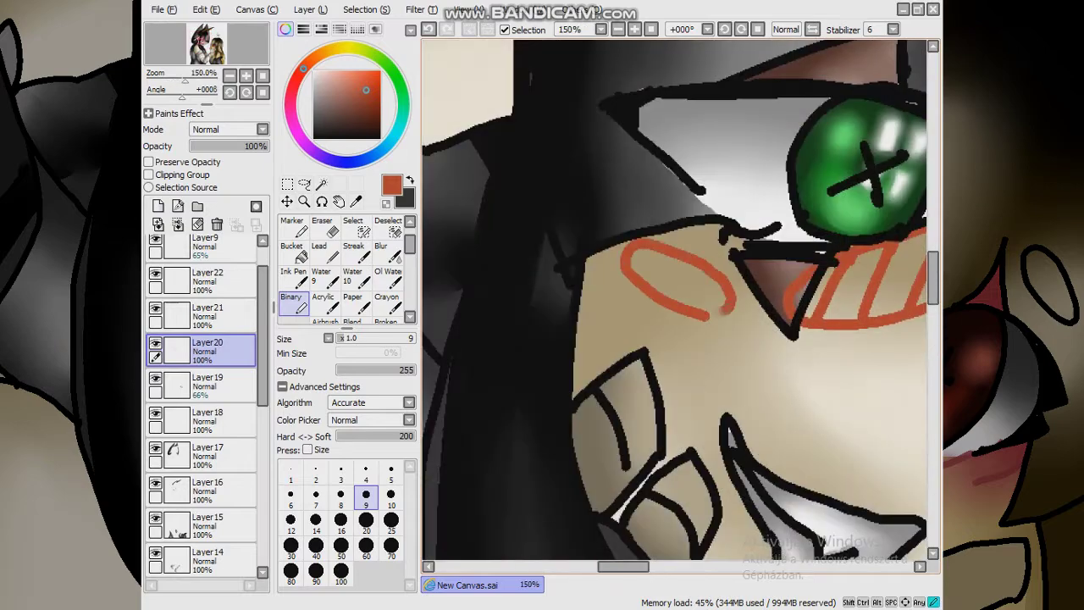
scroll(718, 288, "up", 3)
Colour the left character's blush ovals with lighter orange on Layer23 beneath Layer20, and lower the layers to 47% and 51% opacity
key("e")
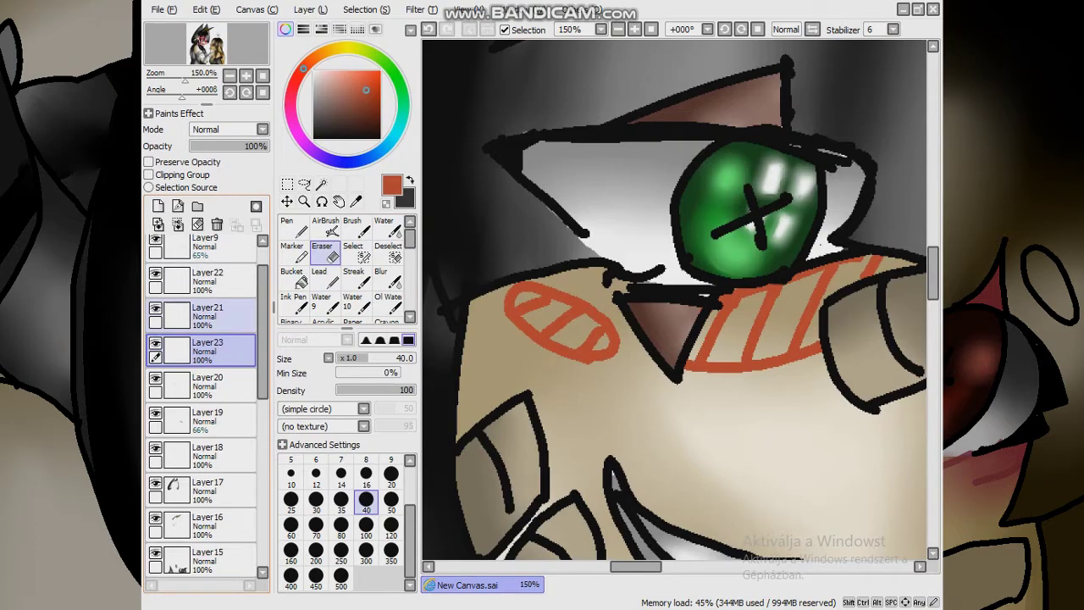
left_click_drag(203, 349, 204, 392)
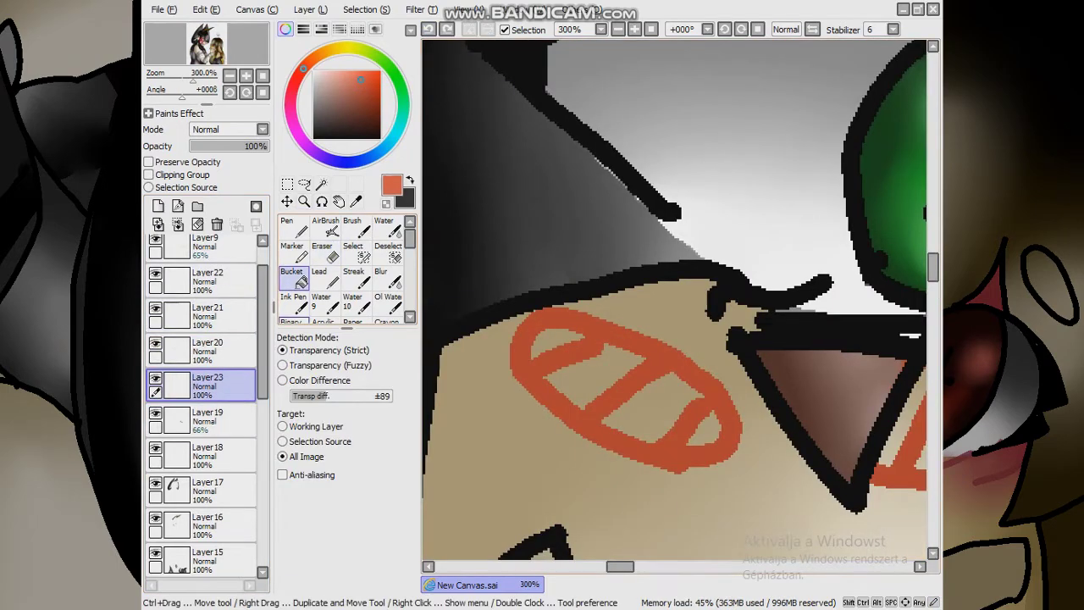
key("b")
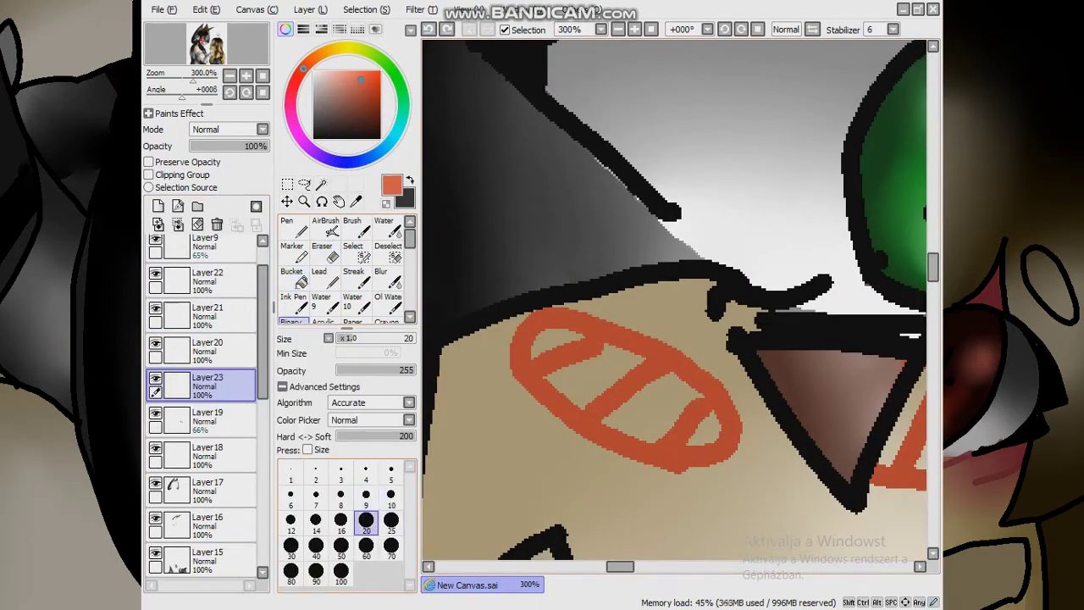
left_click_drag(546, 339, 652, 415)
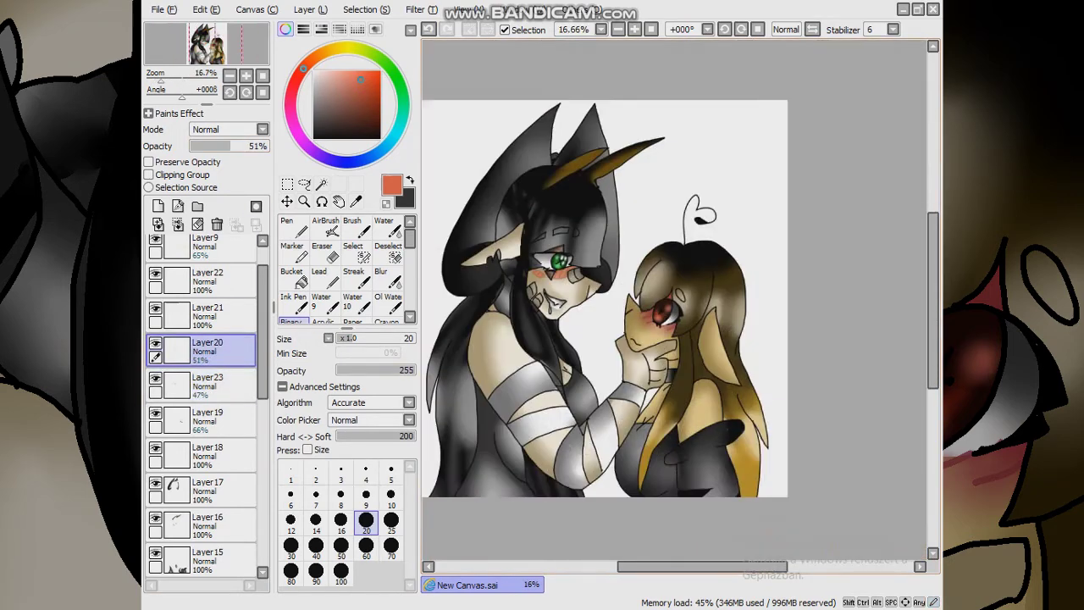
Add Layer24 beneath Layer5 for the background and hide all the character colour and line-art layers
scroll(207, 407, "down", 5)
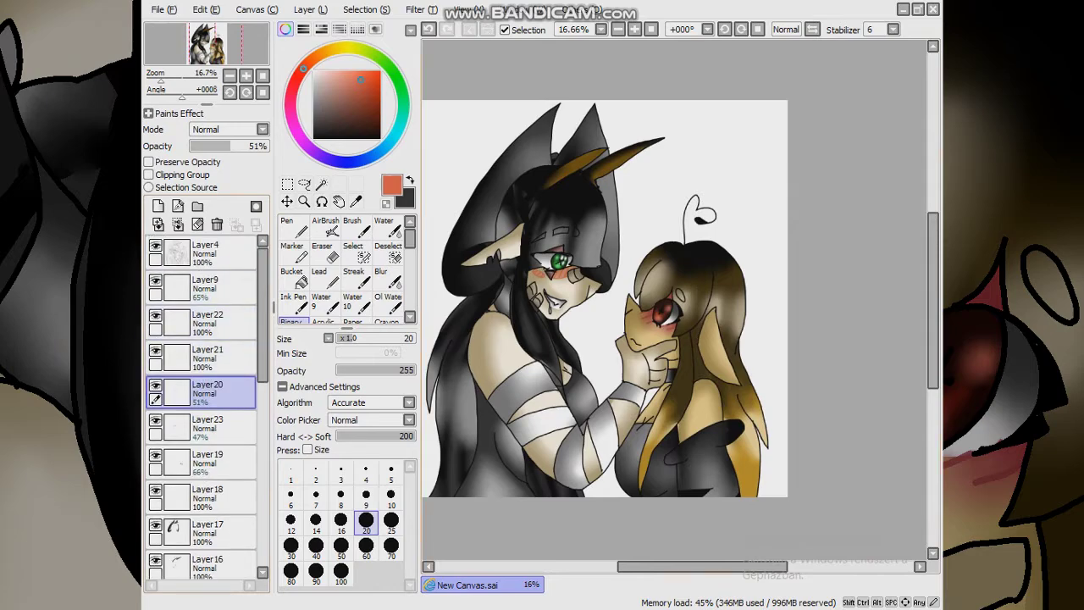
key("minus")
key("minus")
key("minus")
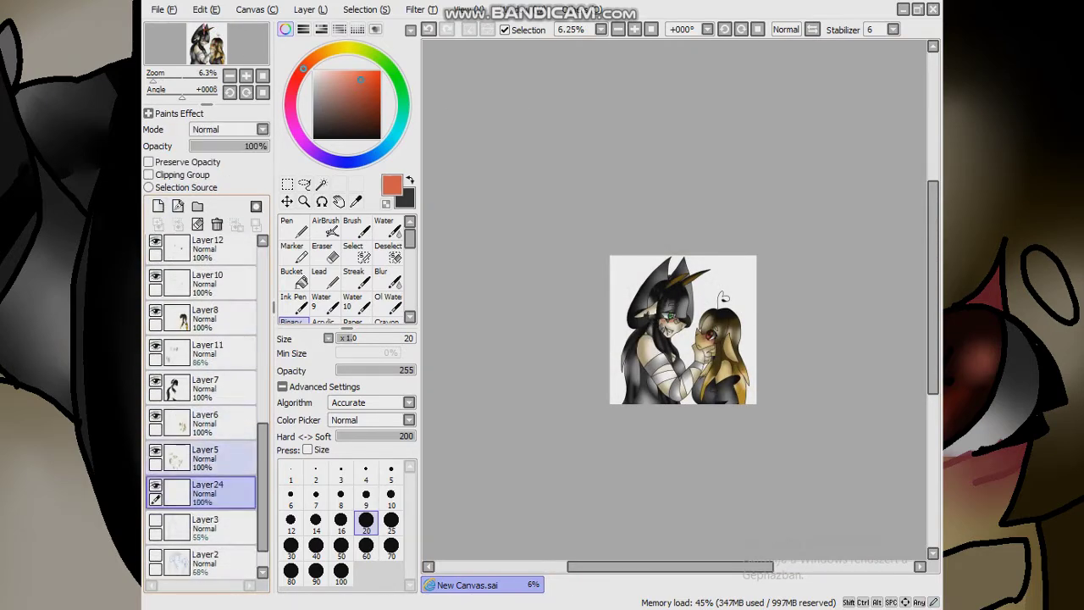
left_click(204, 421)
scroll(203, 407, "up", 3)
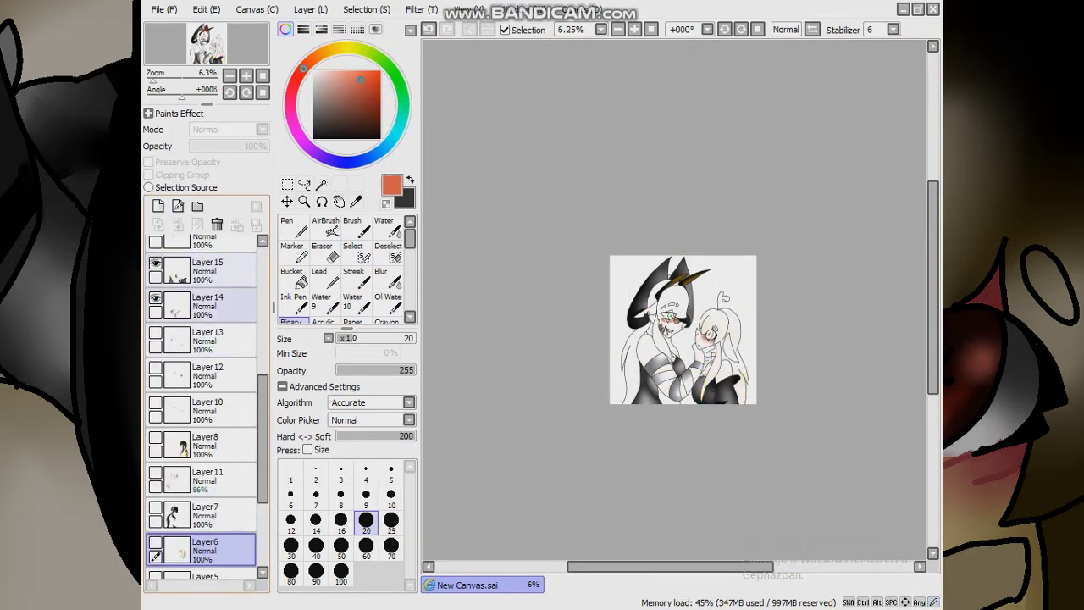
scroll(208, 406, "up", 5)
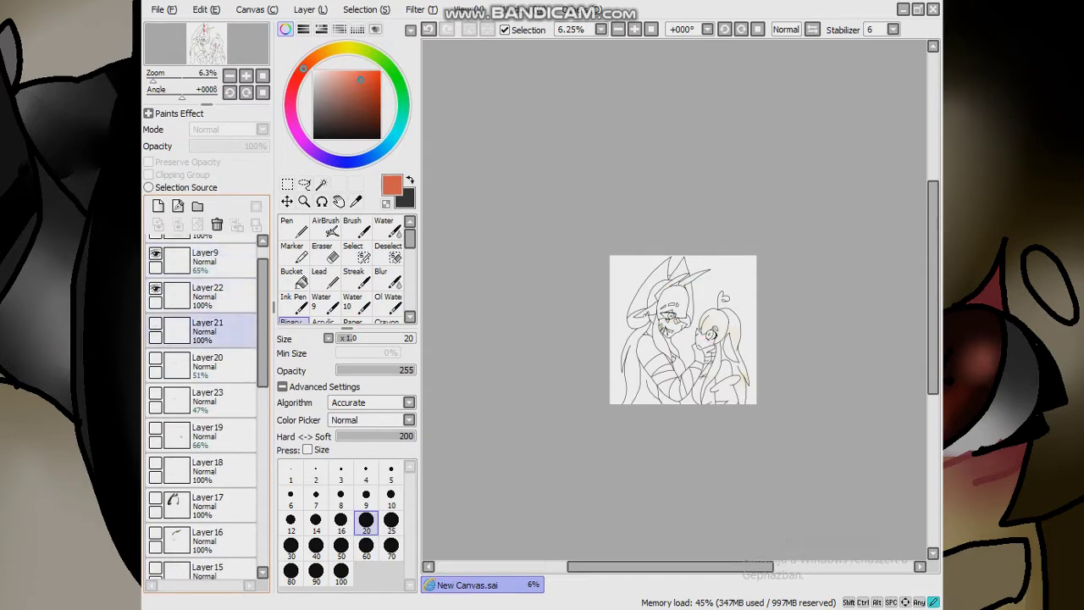
scroll(203, 407, "down", 5)
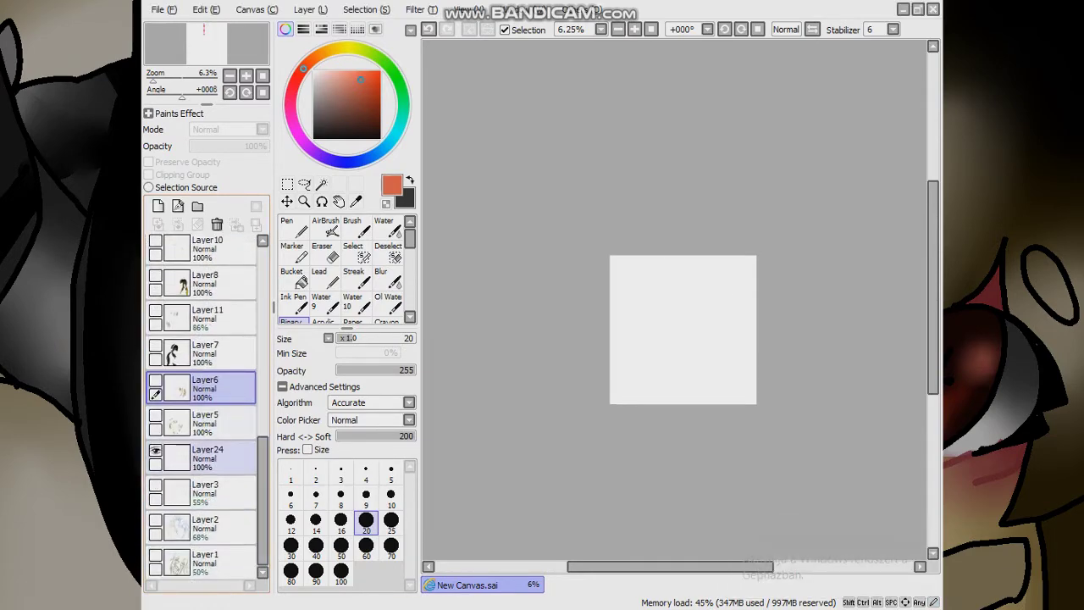
Fill Layer24 with orange-red and paint broad green strokes over it with the Marker at size 500
left_click(204, 457)
left_click(291, 276)
left_click(684, 329)
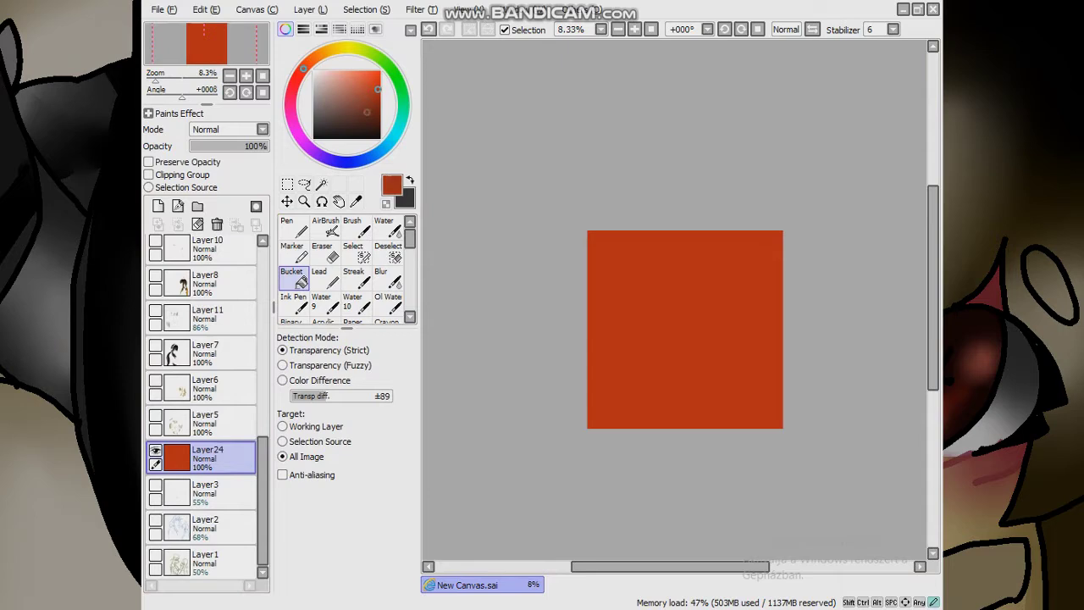
left_click(372, 53)
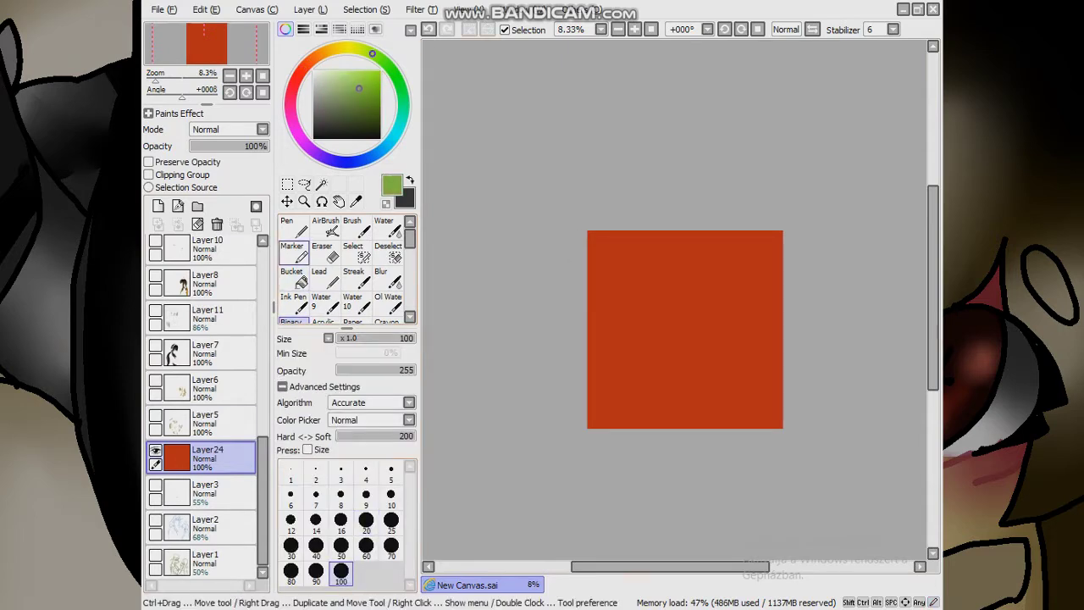
left_click(292, 251)
left_click_drag(595, 241, 597, 372)
left_click_drag(627, 233, 678, 407)
left_click_drag(746, 237, 708, 423)
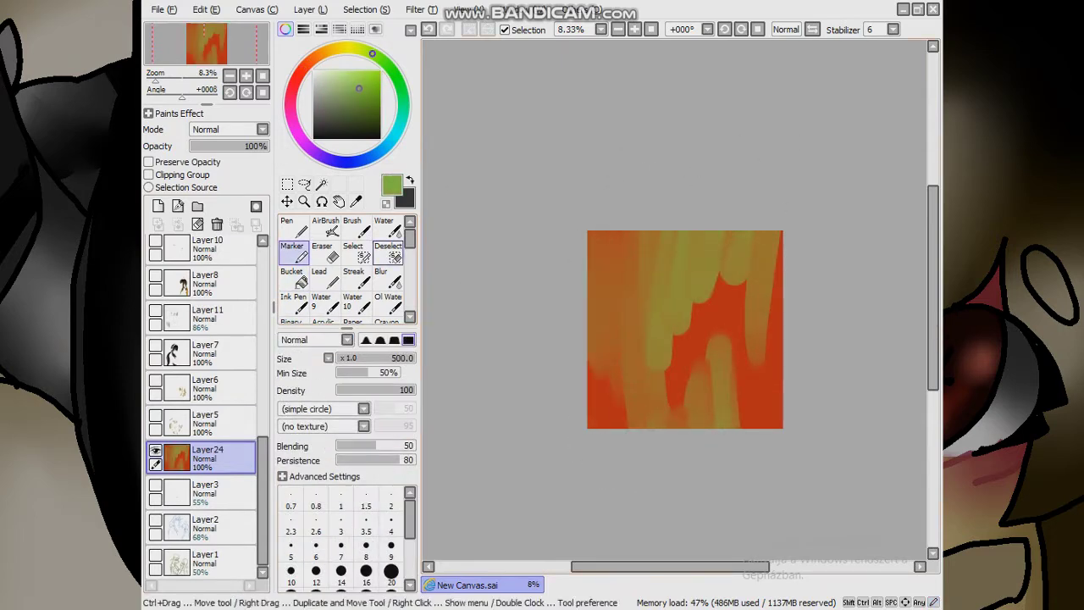
Blend the green strokes into the orange-red background with the Blur tool at sizes 300 and 500
left_click(380, 277)
left_click_drag(720, 234, 674, 295)
key("bracketright")
key("bracketright")
key("bracketright")
key("bracketright")
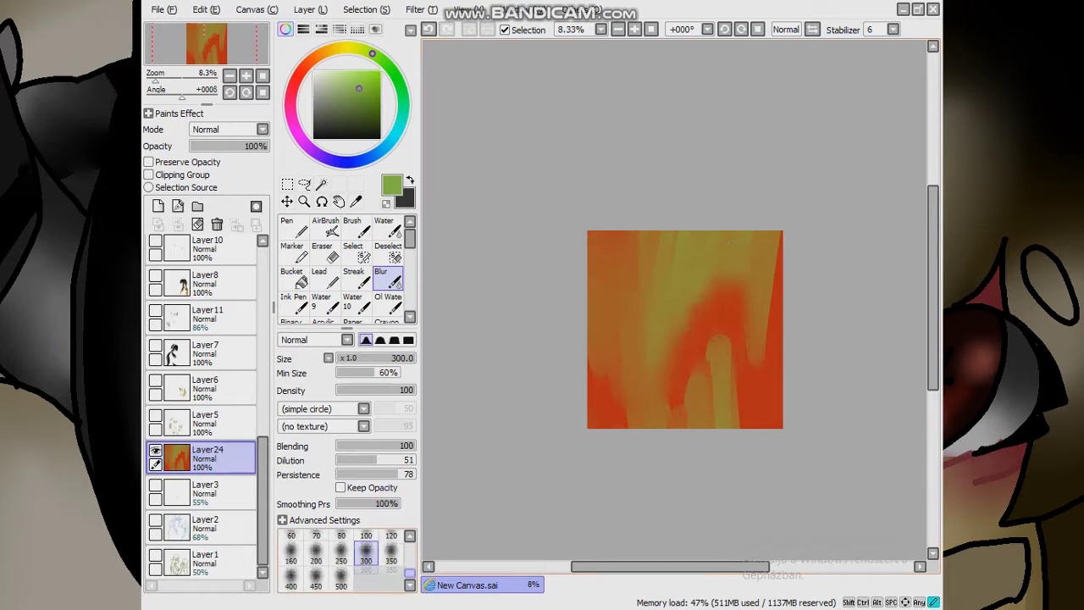
left_click_drag(780, 326, 775, 233)
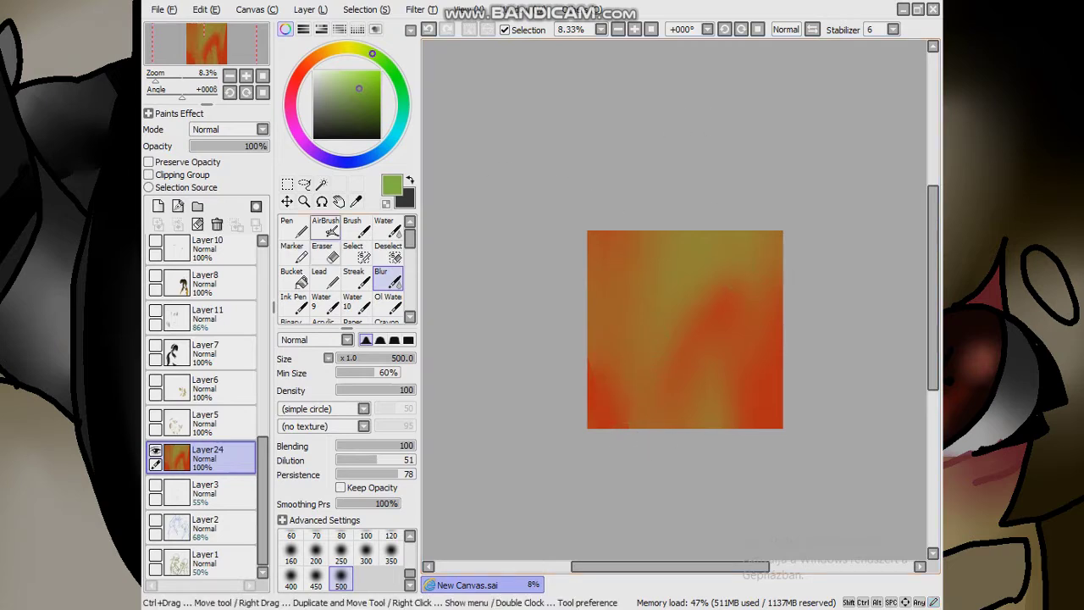
Paint olive-yellow patches at the left, top and lower right of the background with the Marker at size 500
left_click(354, 47)
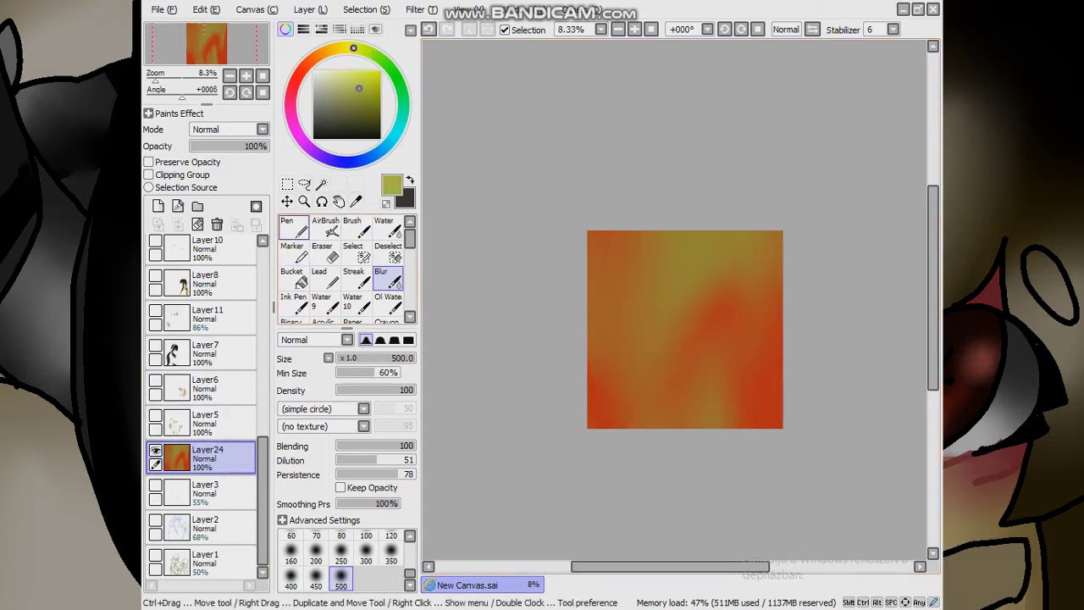
left_click_drag(597, 313, 644, 356)
left_click_drag(703, 377, 728, 424)
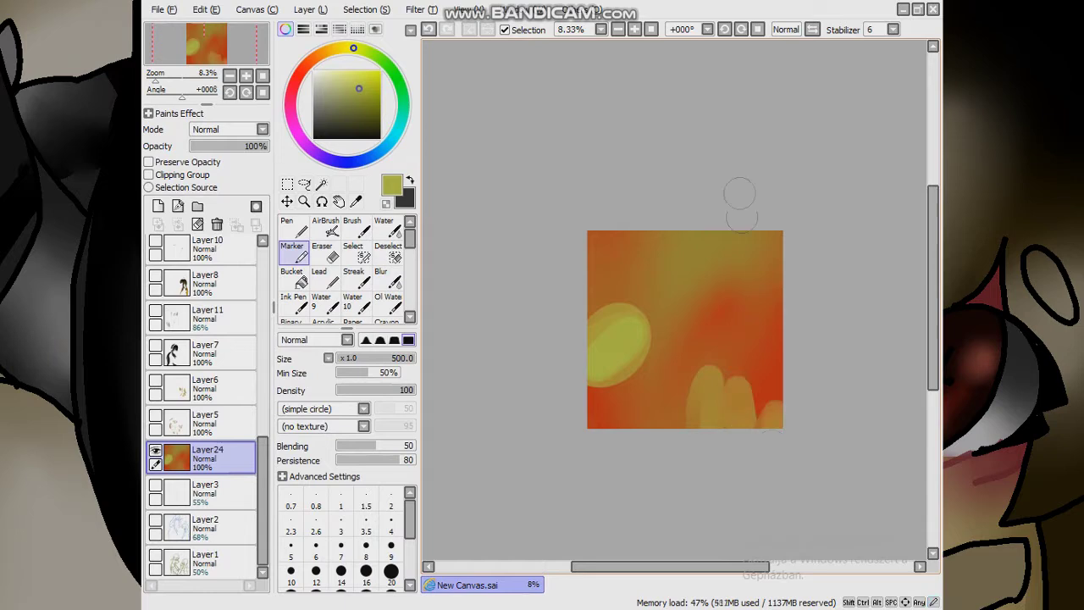
left_click_drag(695, 241, 711, 304)
left_click_drag(618, 242, 660, 288)
Blend the olive-yellow patches into the background with the Blur tool at size 500
left_click_drag(608, 339, 633, 315)
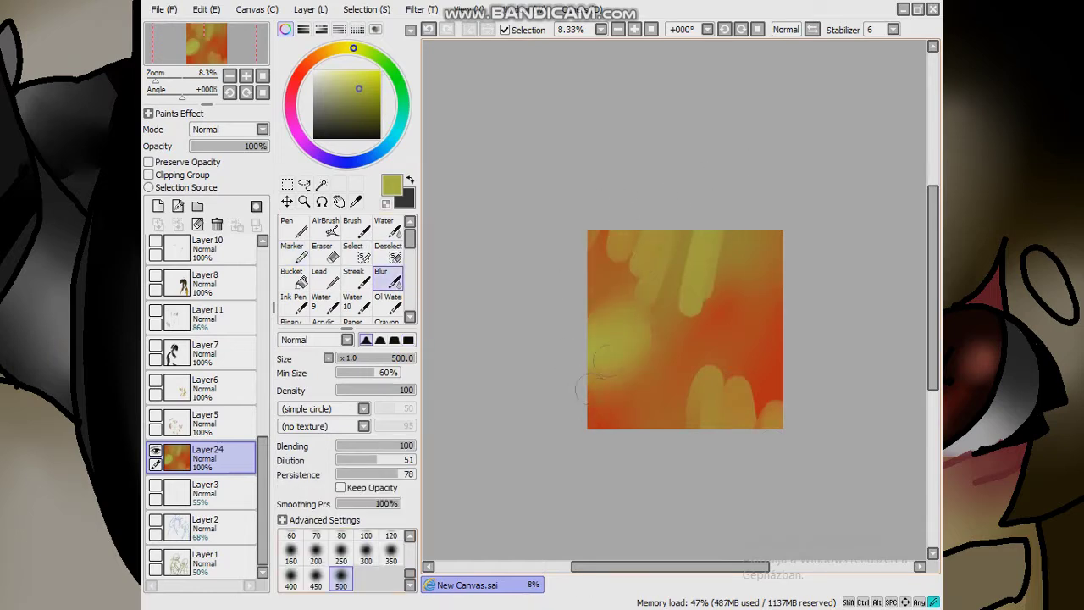
left_click_drag(606, 250, 627, 235)
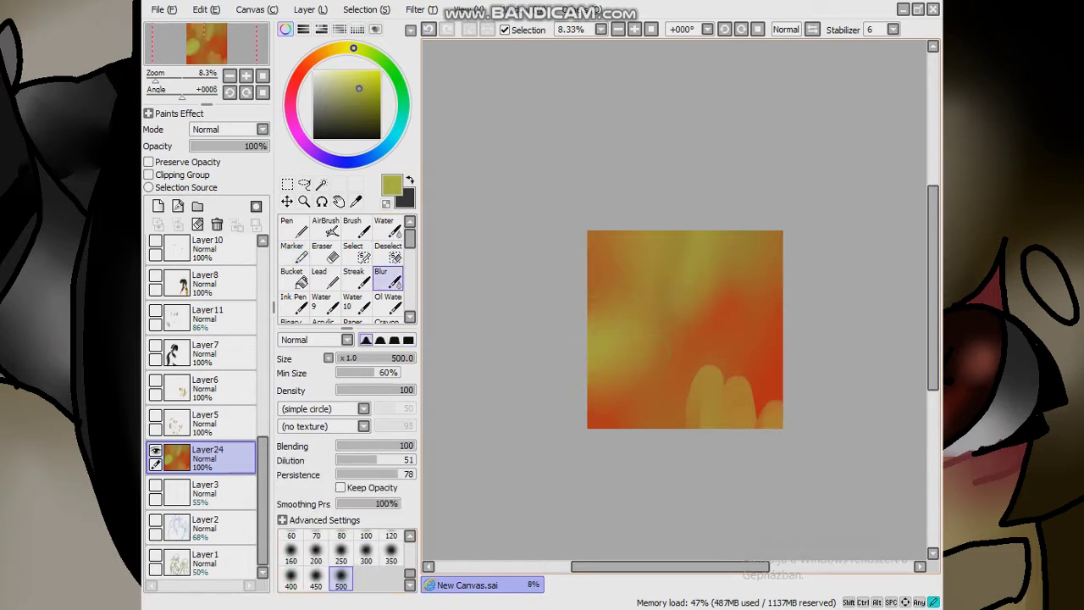
left_click_drag(785, 399, 576, 429)
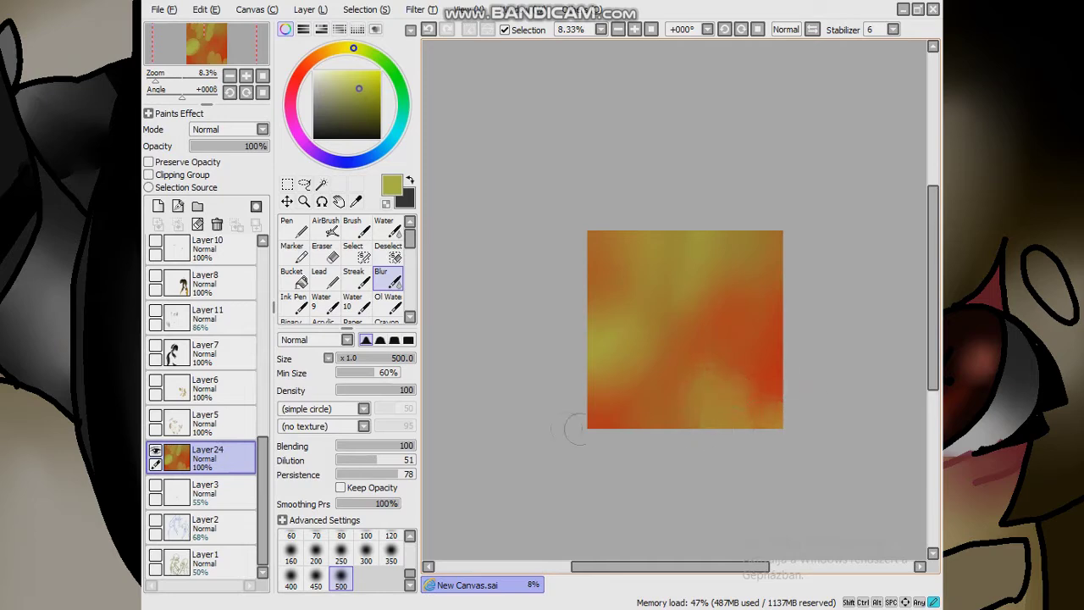
Paint a thick black border around the canvas edges with the Crayon on a new Layer25 above Layer24
left_click(157, 205)
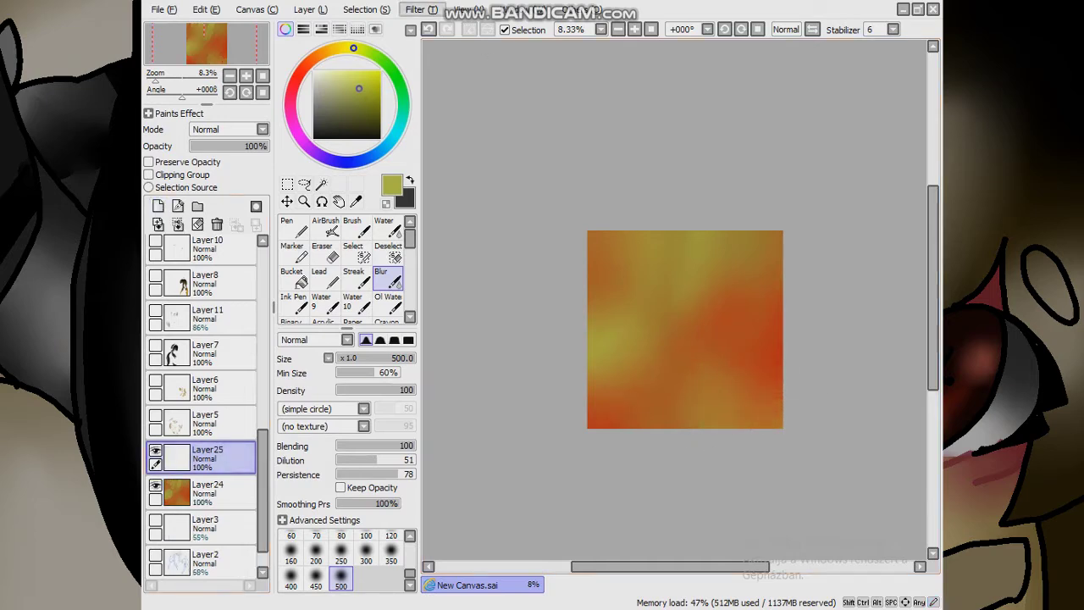
left_click(315, 137)
left_click(293, 303)
scroll(347, 271, "down", 1)
left_click(386, 303)
scroll(338, 551, "down", 3)
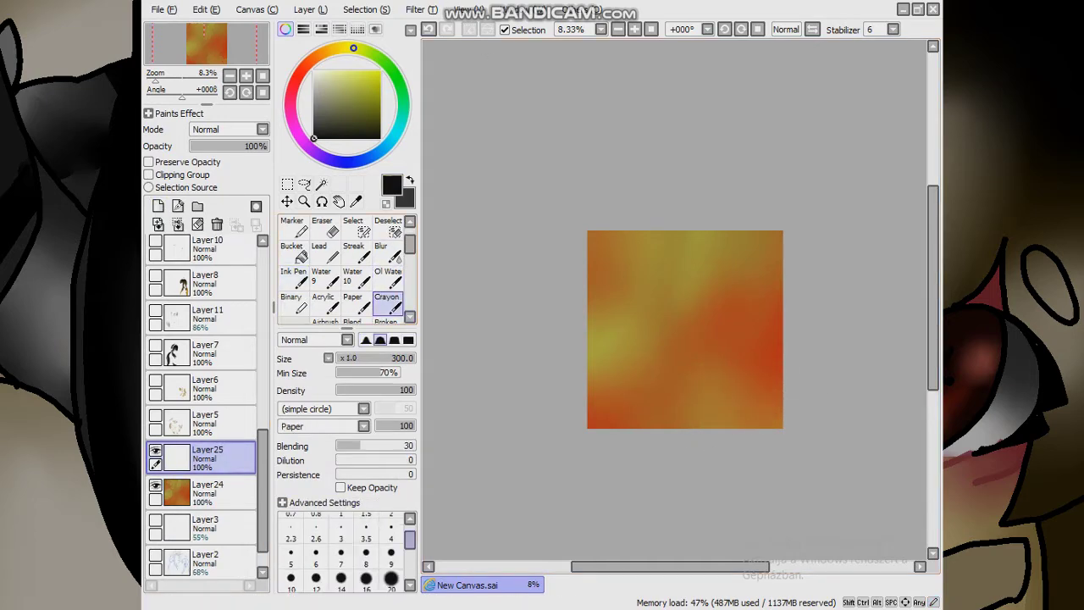
left_click(340, 578)
left_click_drag(597, 235, 606, 428)
mouse_move(779, 424)
left_mouse_down()
mouse_move(644, 246)
mouse_move(610, 406)
mouse_move(678, 424)
left_mouse_up()
Soften the inner edges of the black border with the Blur tool at size 500
left_click(380, 252)
mouse_move(621, 302)
left_mouse_down()
mouse_move(627, 271)
mouse_move(678, 415)
mouse_move(716, 370)
left_mouse_up()
left_click_drag(740, 257, 672, 270)
mouse_move(750, 271)
left_mouse_down()
mouse_move(665, 254)
mouse_move(739, 299)
left_mouse_up()
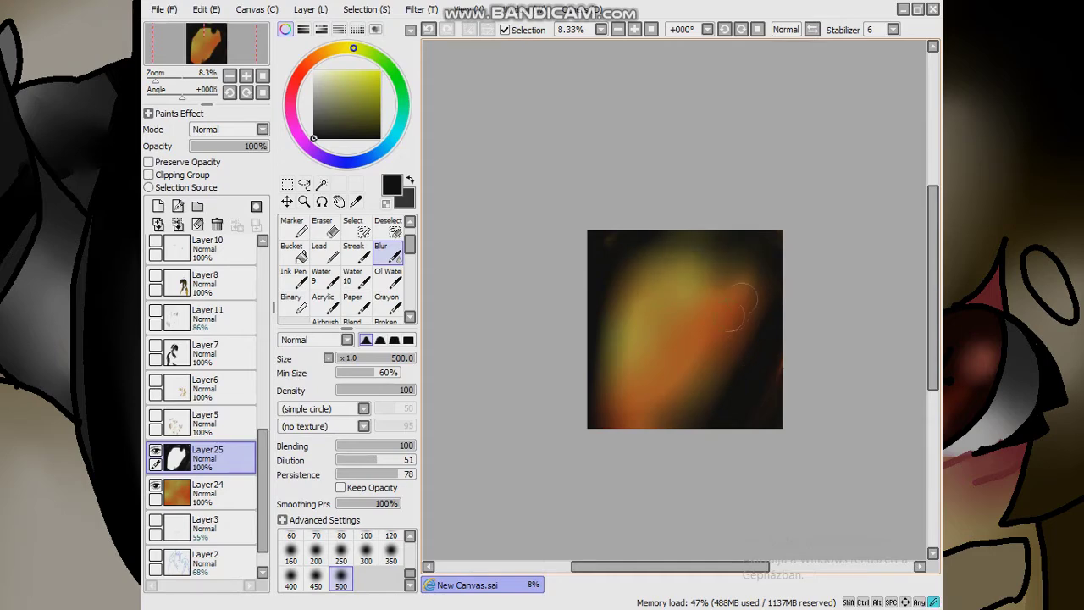
Erase part of the black shading along the lower right of the glowing centre with the Eraser at size 500
key("e")
scroll(740, 301, "up", 1)
mouse_move(593, 479)
left_mouse_down()
mouse_move(677, 457)
mouse_move(754, 296)
left_mouse_up()
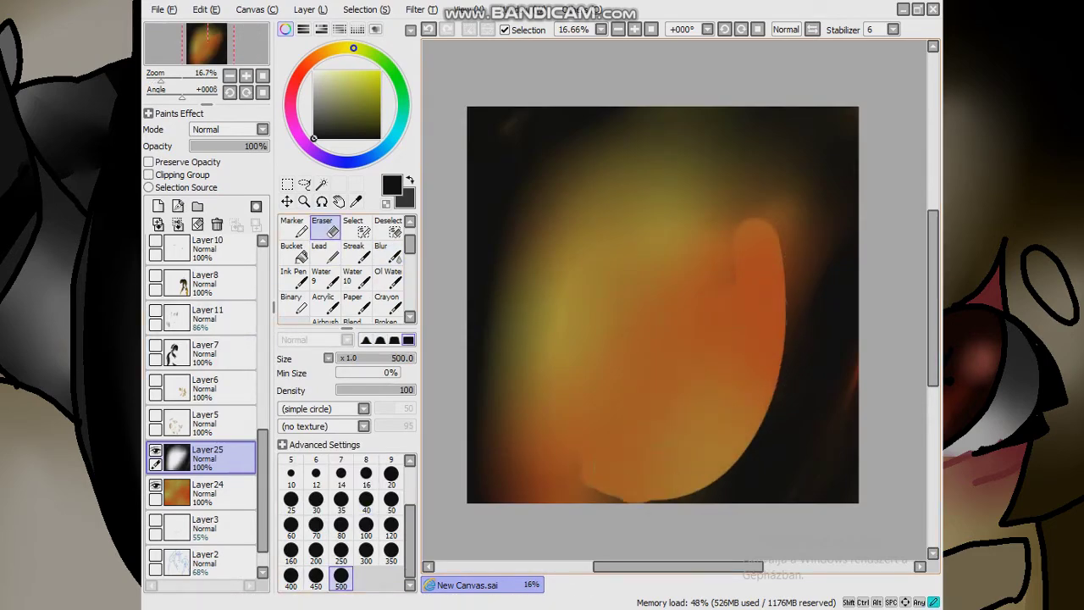
Blur the erased edge and remaining border into a soft vignette at size 500 and lower Layer25's opacity to 73%
key("b")
mouse_move(610, 495)
left_mouse_down()
mouse_move(745, 474)
mouse_move(775, 206)
mouse_move(737, 127)
left_mouse_up()
mouse_move(529, 216)
left_mouse_down()
mouse_move(461, 449)
mouse_move(508, 246)
left_mouse_up()
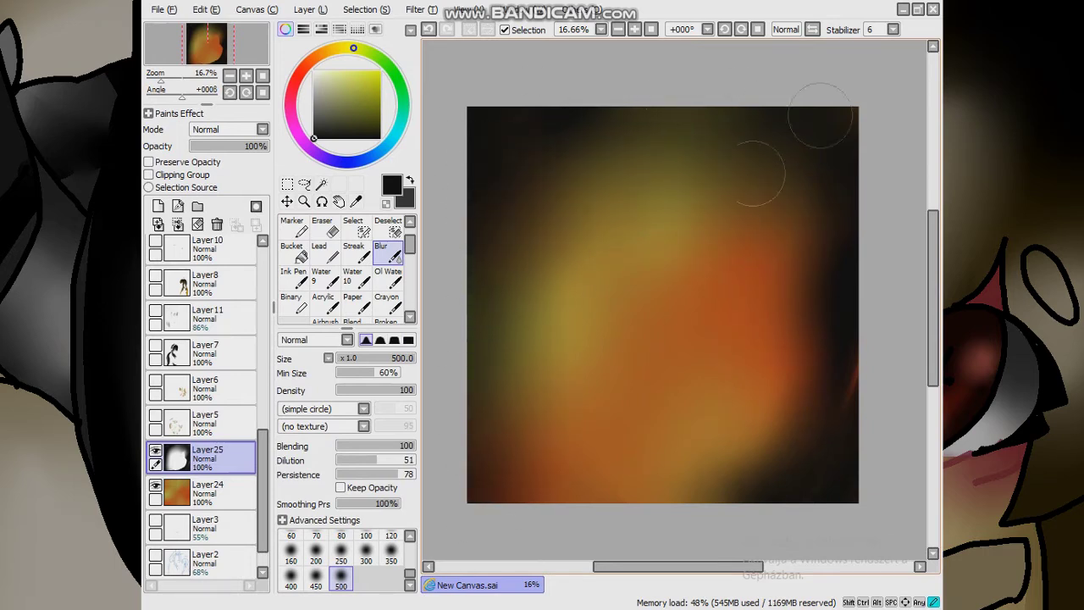
mouse_move(847, 339)
left_mouse_down()
mouse_move(745, 483)
mouse_move(763, 419)
left_mouse_up()
left_click_drag(268, 146, 247, 146)
Draw a large white oval in the middle of the canvas on new Layer26 with the Binary tool and fill it with the Bucket
left_click(158, 206)
left_click(314, 72)
left_click(291, 303)
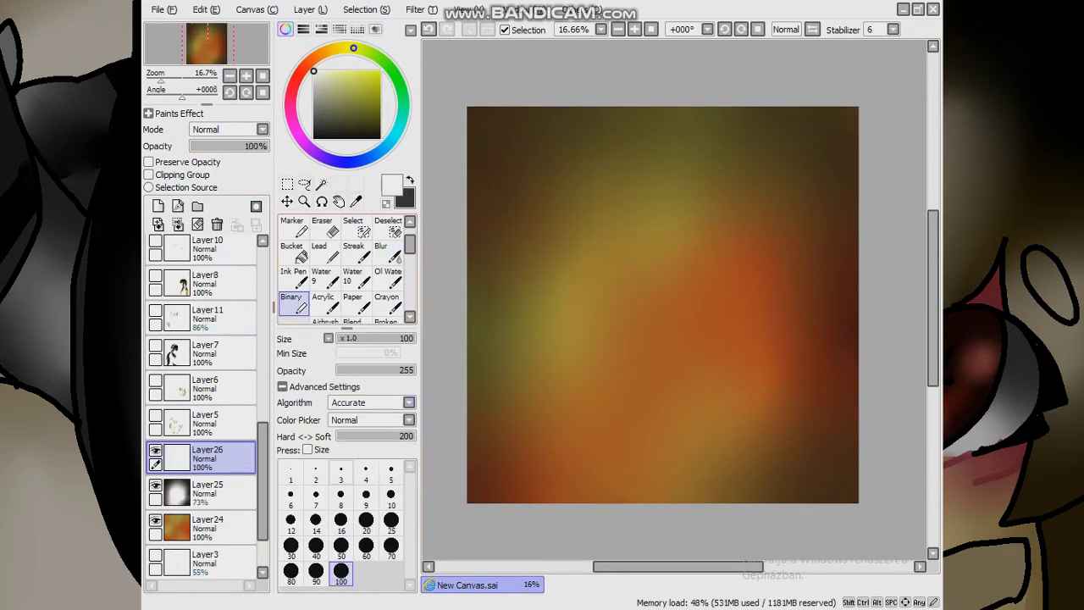
mouse_move(665, 203)
left_mouse_down()
mouse_move(726, 405)
mouse_move(527, 286)
mouse_move(673, 198)
mouse_move(747, 258)
left_mouse_up()
left_click(291, 251)
left_click(640, 322)
Transform the white oval so that its upper edge sits slightly lower
left_click(287, 201)
key("ctrl+t")
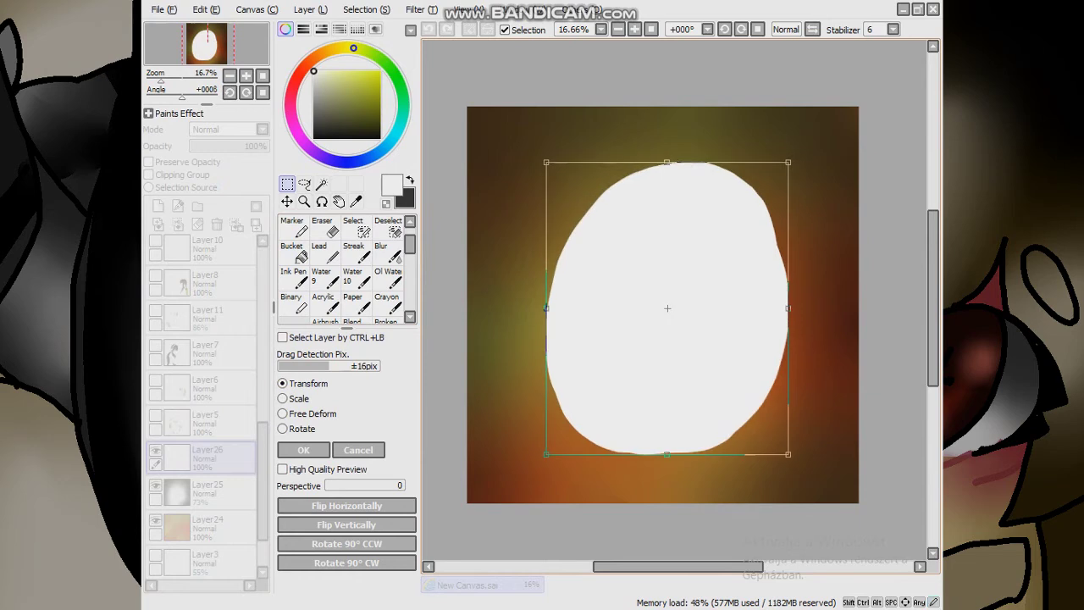
left_click(304, 450)
Draw white paint drips running down from the oval's lower edge with the Binary tool at size 100
left_click(292, 303)
left_click_drag(576, 436, 595, 500)
left_click_drag(549, 372, 562, 428)
left_click_drag(669, 453, 670, 507)
left_click_drag(682, 434, 674, 508)
left_click_drag(648, 454, 649, 481)
left_click_drag(763, 390, 755, 476)
mouse_move(715, 440)
left_mouse_down()
mouse_move(717, 481)
mouse_move(721, 467)
left_mouse_up()
Add white bulges on the oval's sides and round splatter drops around it with the Binary tool at size 100
left_click_drag(543, 320, 532, 331)
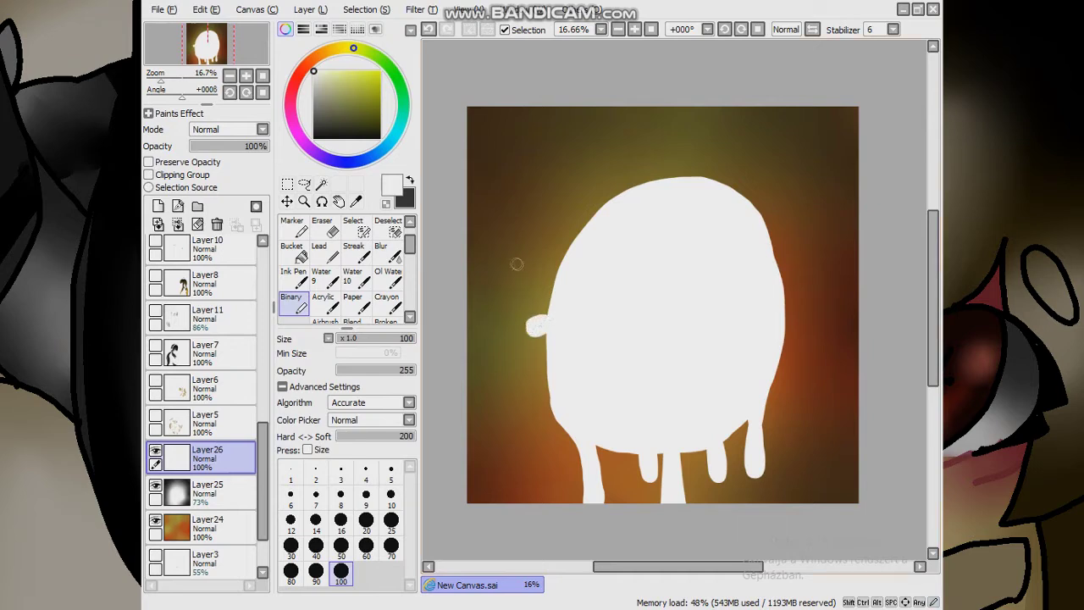
left_click(549, 382)
left_click(659, 157)
left_click(713, 176)
left_click(828, 285)
left_click_drag(790, 329, 788, 347)
left_click(797, 389)
left_click(777, 213)
Scatter smaller white splatter dots around the oval at sizes 20, 50 and 60 and lower Layer26's opacity to 49%
left_click(366, 520)
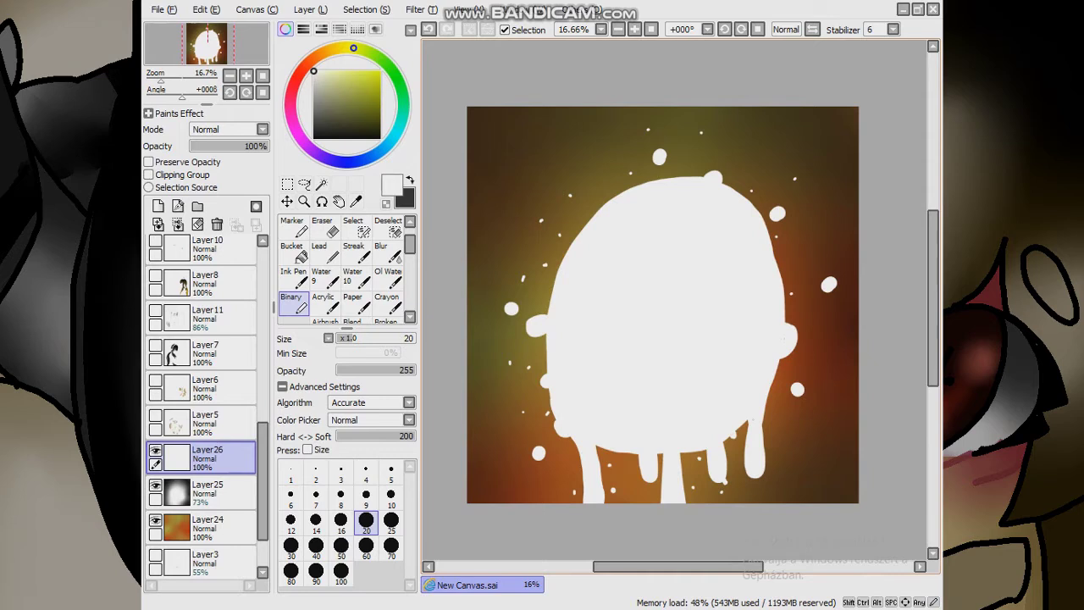
left_click(341, 545)
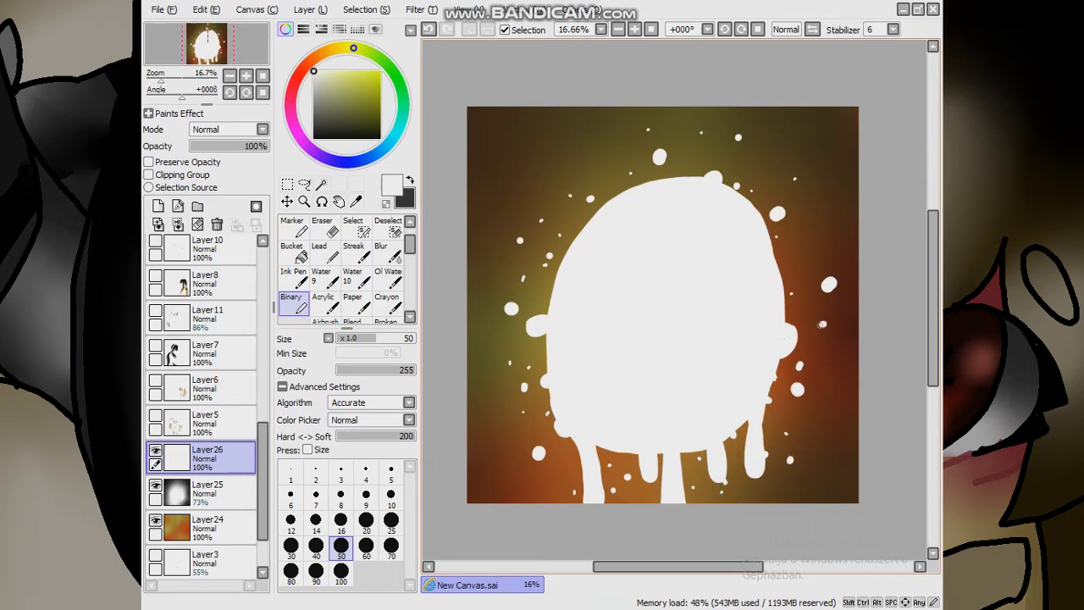
left_click(366, 544)
left_click(500, 283)
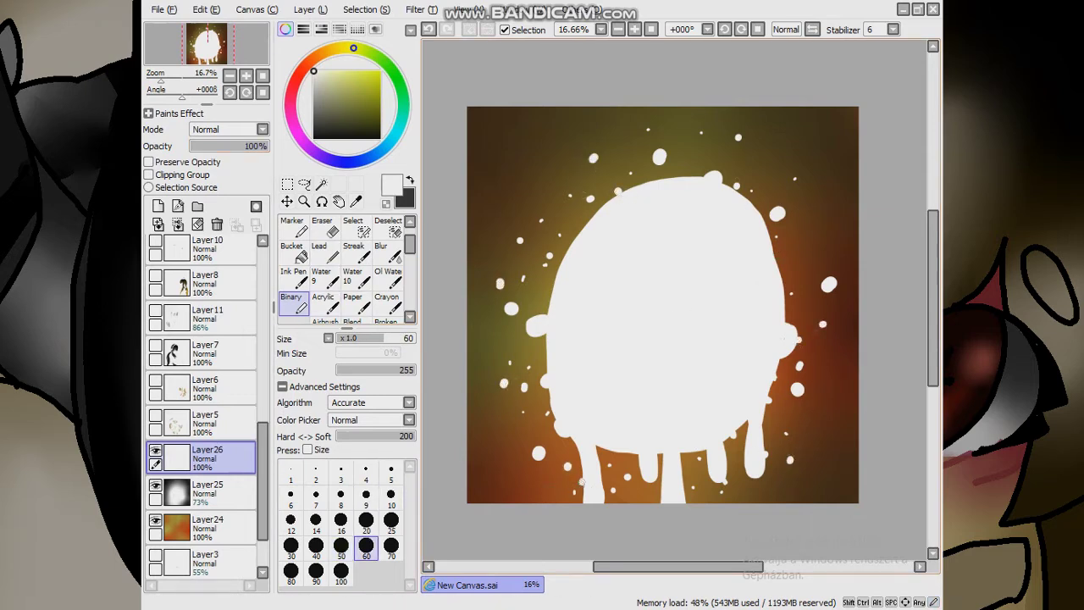
left_click_drag(254, 146, 229, 146)
Make all the character colour, shading, blush and line-art layers above Layer26 visible again
left_click(155, 415)
left_click(155, 380)
left_click(155, 346)
left_click(155, 277)
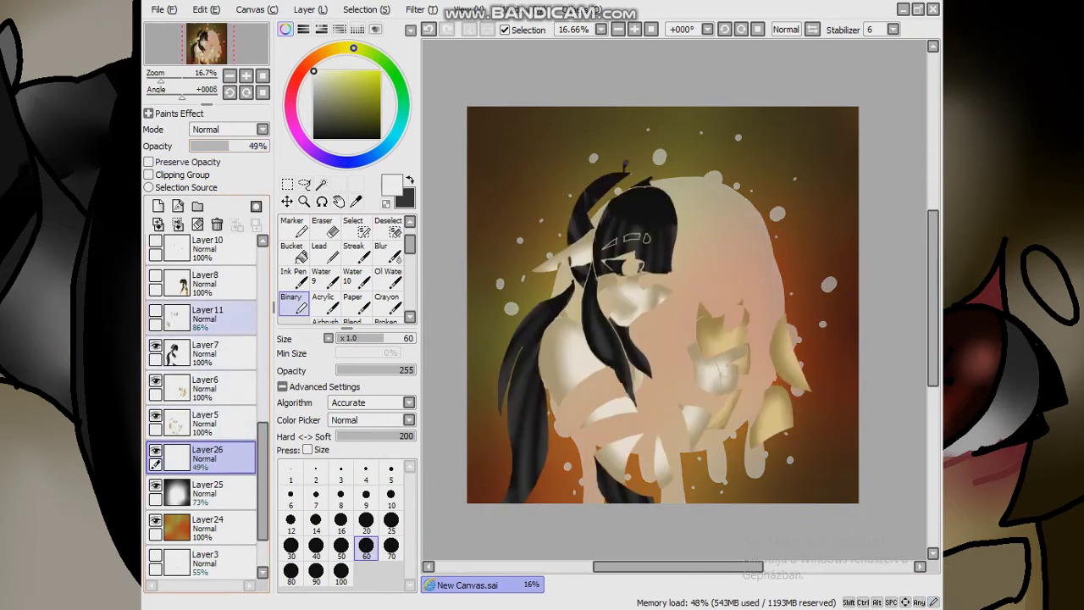
left_click(155, 311)
scroll(203, 407, "up", 5)
left_click(155, 461)
left_click(155, 427)
left_click(155, 392)
left_click(155, 358)
left_click(155, 322)
left_click(155, 288)
left_click(155, 253)
scroll(203, 406, "up", 3)
left_click(155, 457)
left_click(155, 422)
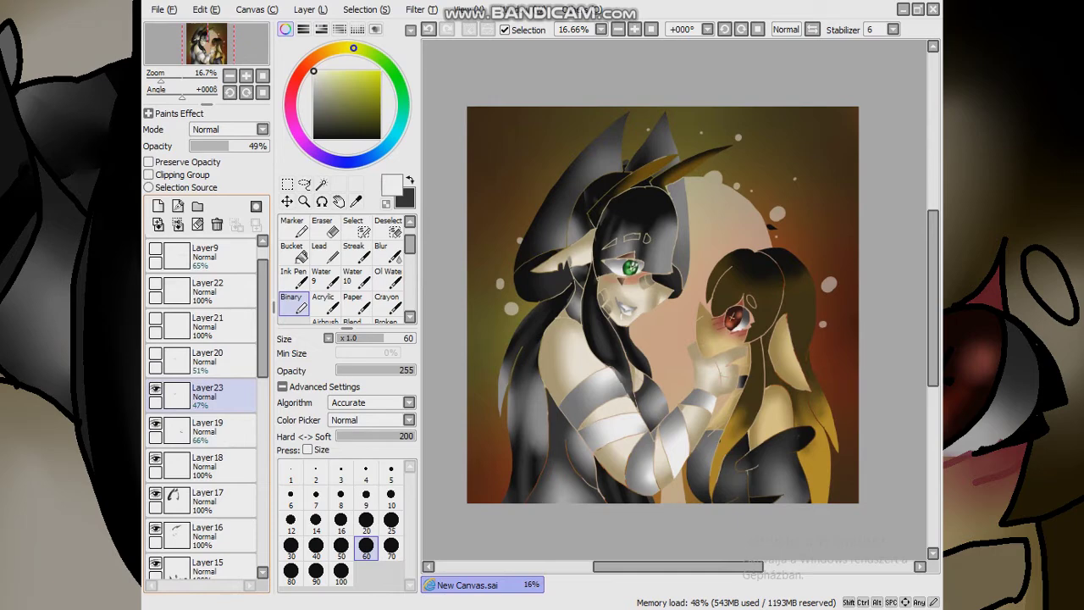
left_click(155, 388)
left_click(155, 353)
left_click(155, 248)
left_click(155, 283)
left_click(155, 318)
scroll(203, 406, "up", 3)
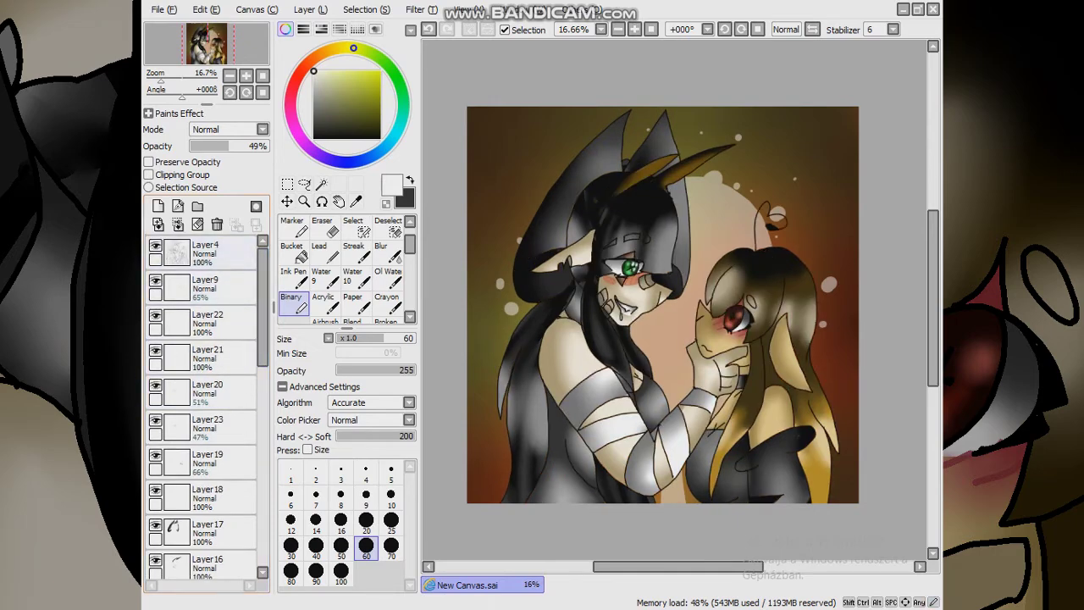
Write a white artist signature with a heart in the canvas's lower-left corner on new Layer27 with the Binary tool at size 8
scroll(662, 305, "down", 1)
left_click(203, 252)
scroll(678, 296, "up", 5)
left_click(340, 494)
mouse_move(492, 330)
left_mouse_down()
mouse_move(555, 394)
mouse_move(648, 271)
mouse_move(593, 428)
left_mouse_up()
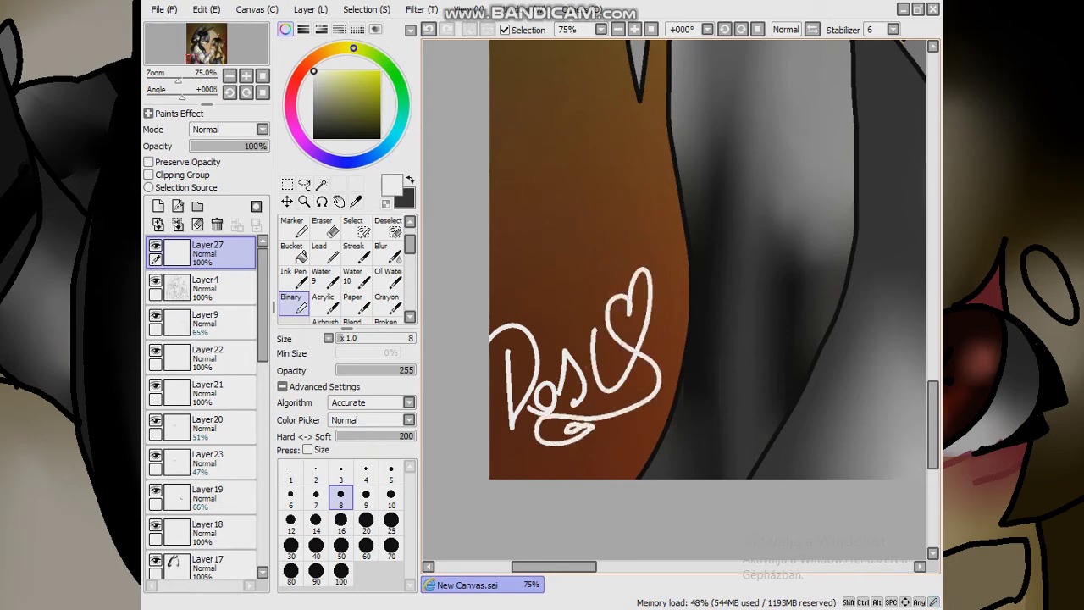
Lower the signature layer's opacity to 39%
left_click_drag(269, 146, 222, 146)
scroll(678, 296, "down", 6)
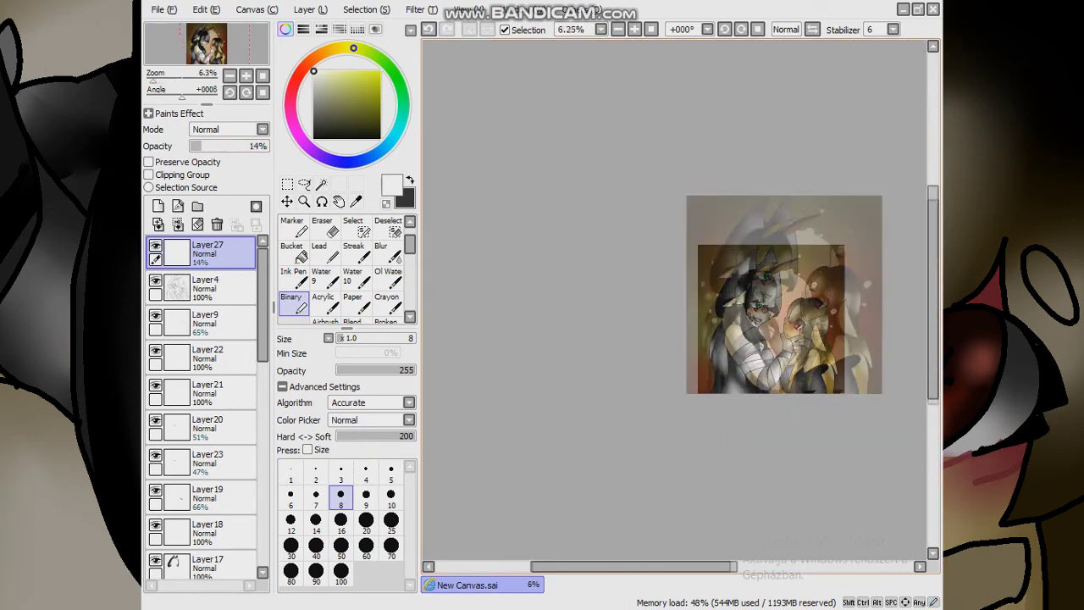
scroll(677, 297, "up", 2)
scroll(678, 296, "down", 3)
scroll(708, 268, "up", 2)
Save the artwork as a PNG file named "all night" in 24bpp RGB pixel format
key("ctrl+s")
left_click(196, 75)
left_click(563, 359)
left_click(339, 433)
scroll(464, 195, "down", 3)
triple_click(356, 340)
key("BackSpace")
type("all night")
key("Return")
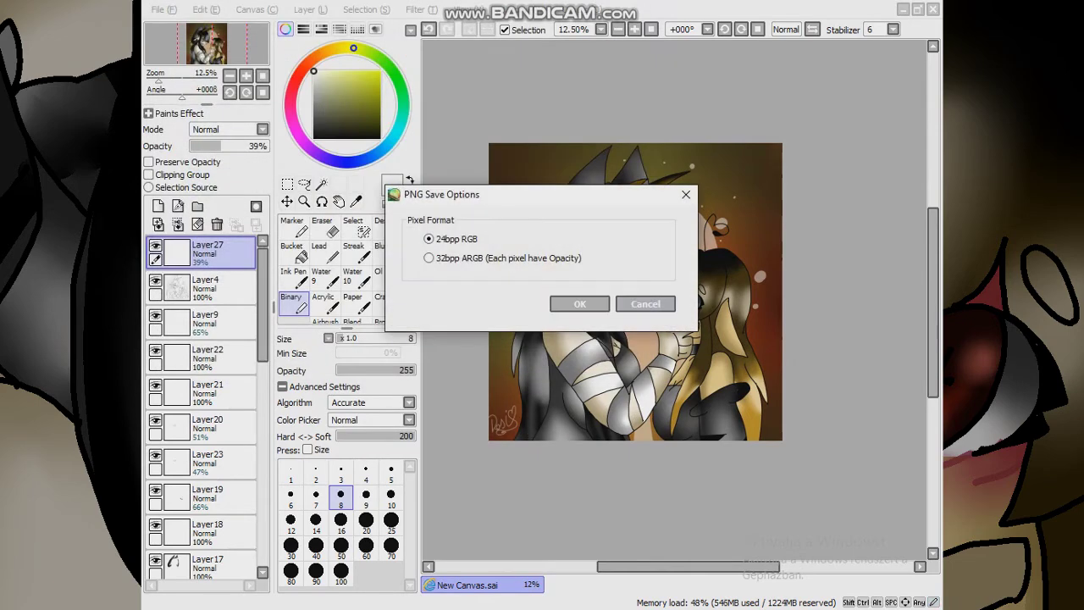
left_click(580, 304)
Save the artwork once more with Save As, accepting the offered settings
left_click(166, 9)
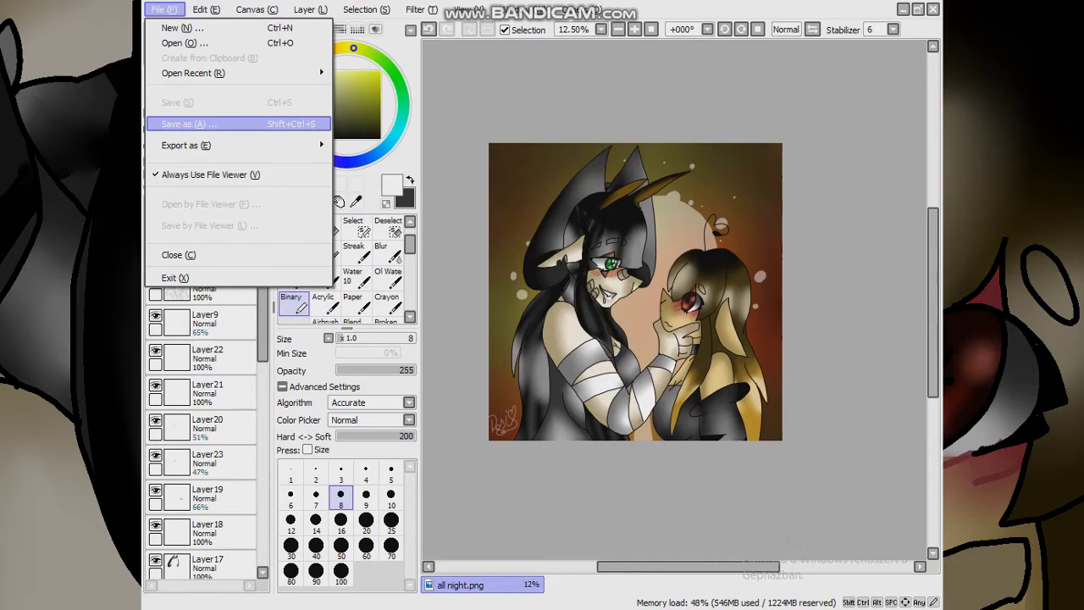
left_click(229, 121)
key("Return")
key("Return")
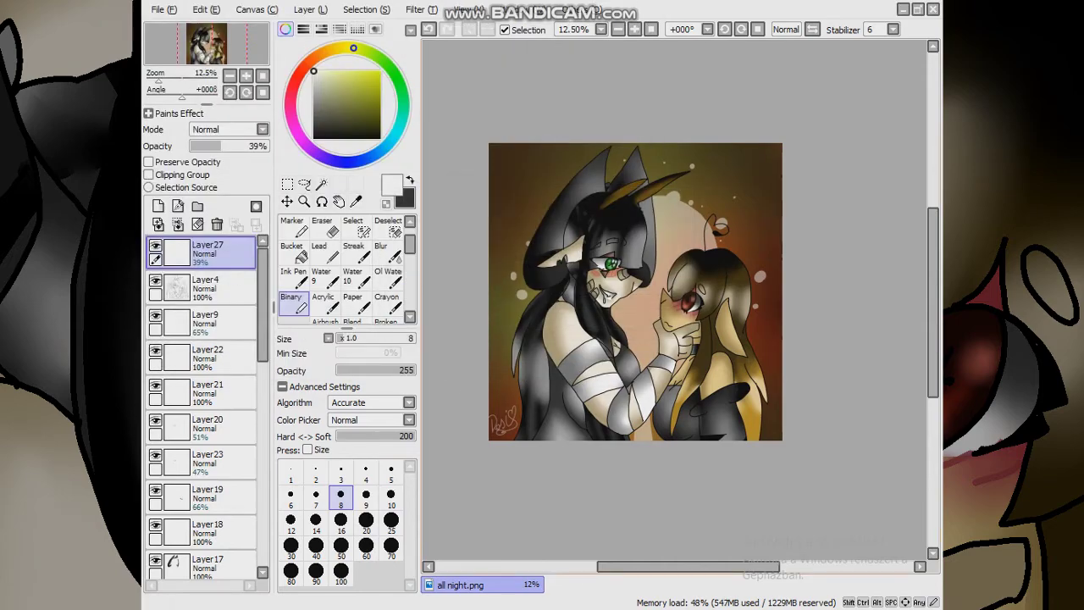